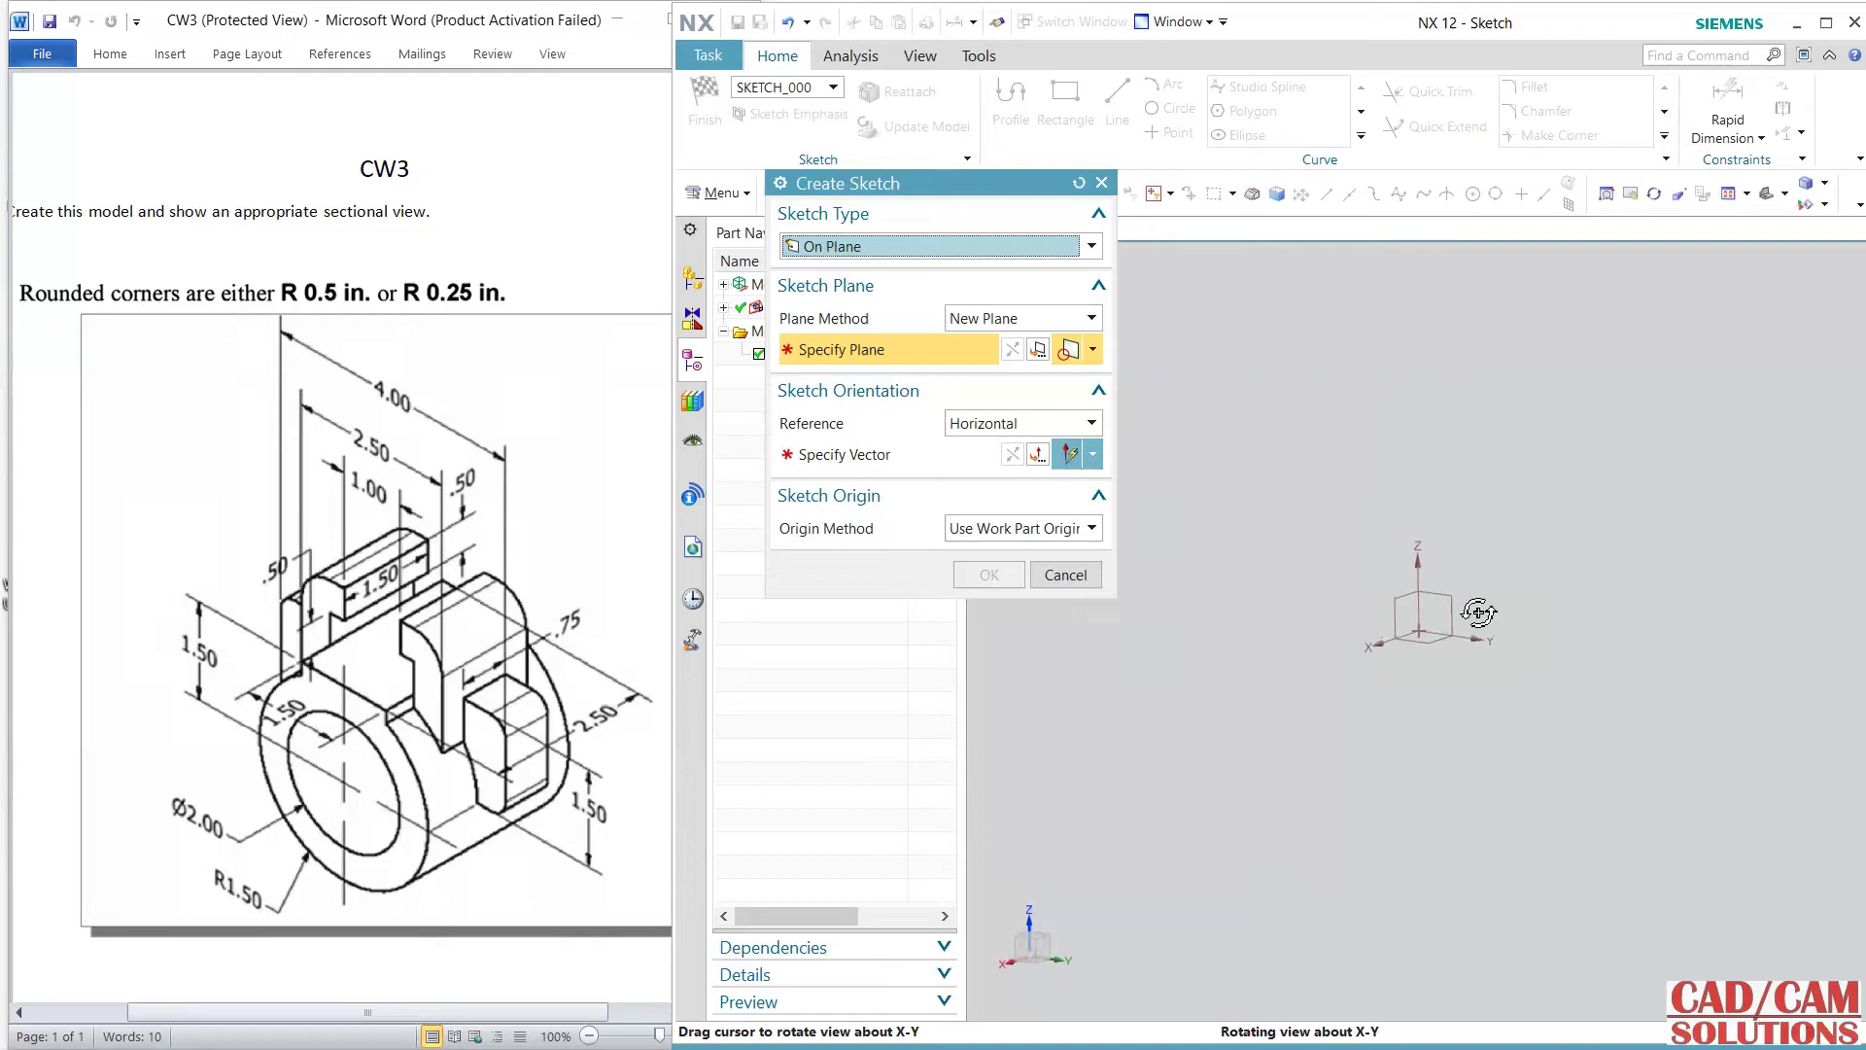
- Create a sketch on the X–Z datum plane, keeping the inferred X vector horizontal
middle_drag(1502, 592, 1459, 617)
click(1463, 615)
click(1484, 642)
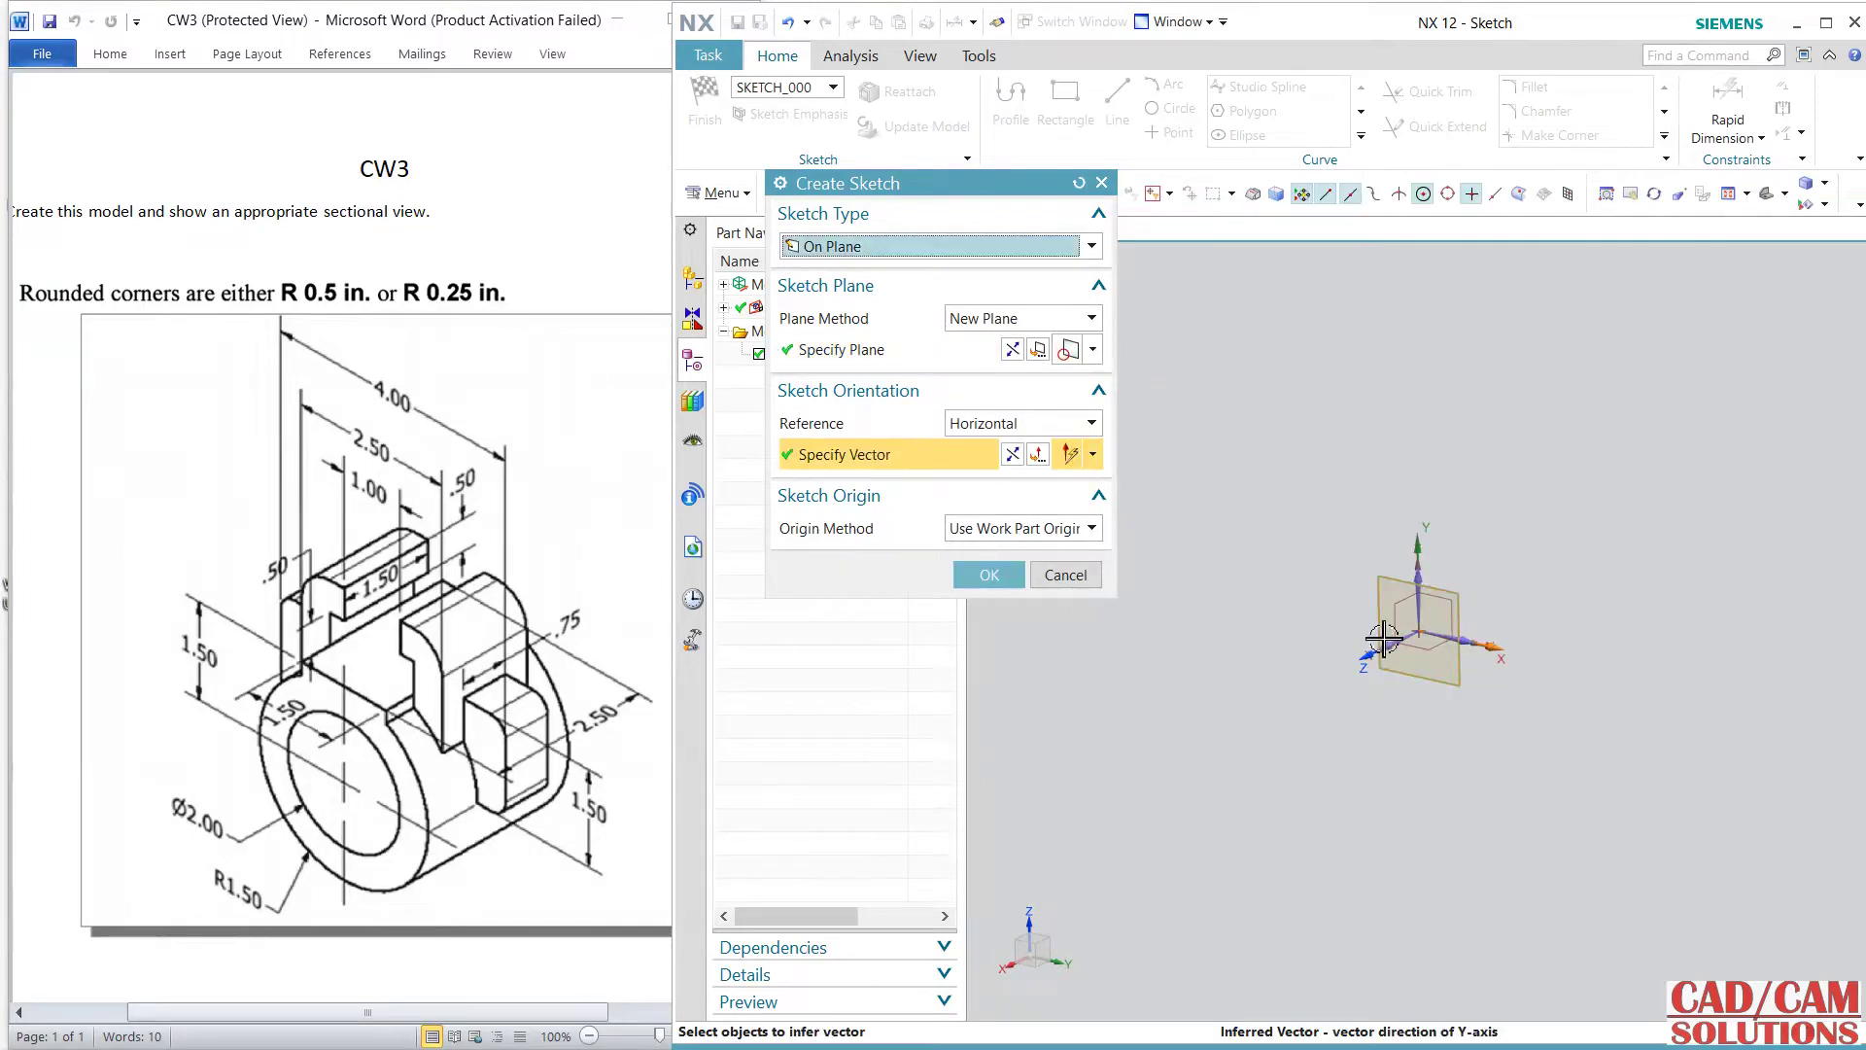
click(989, 575)
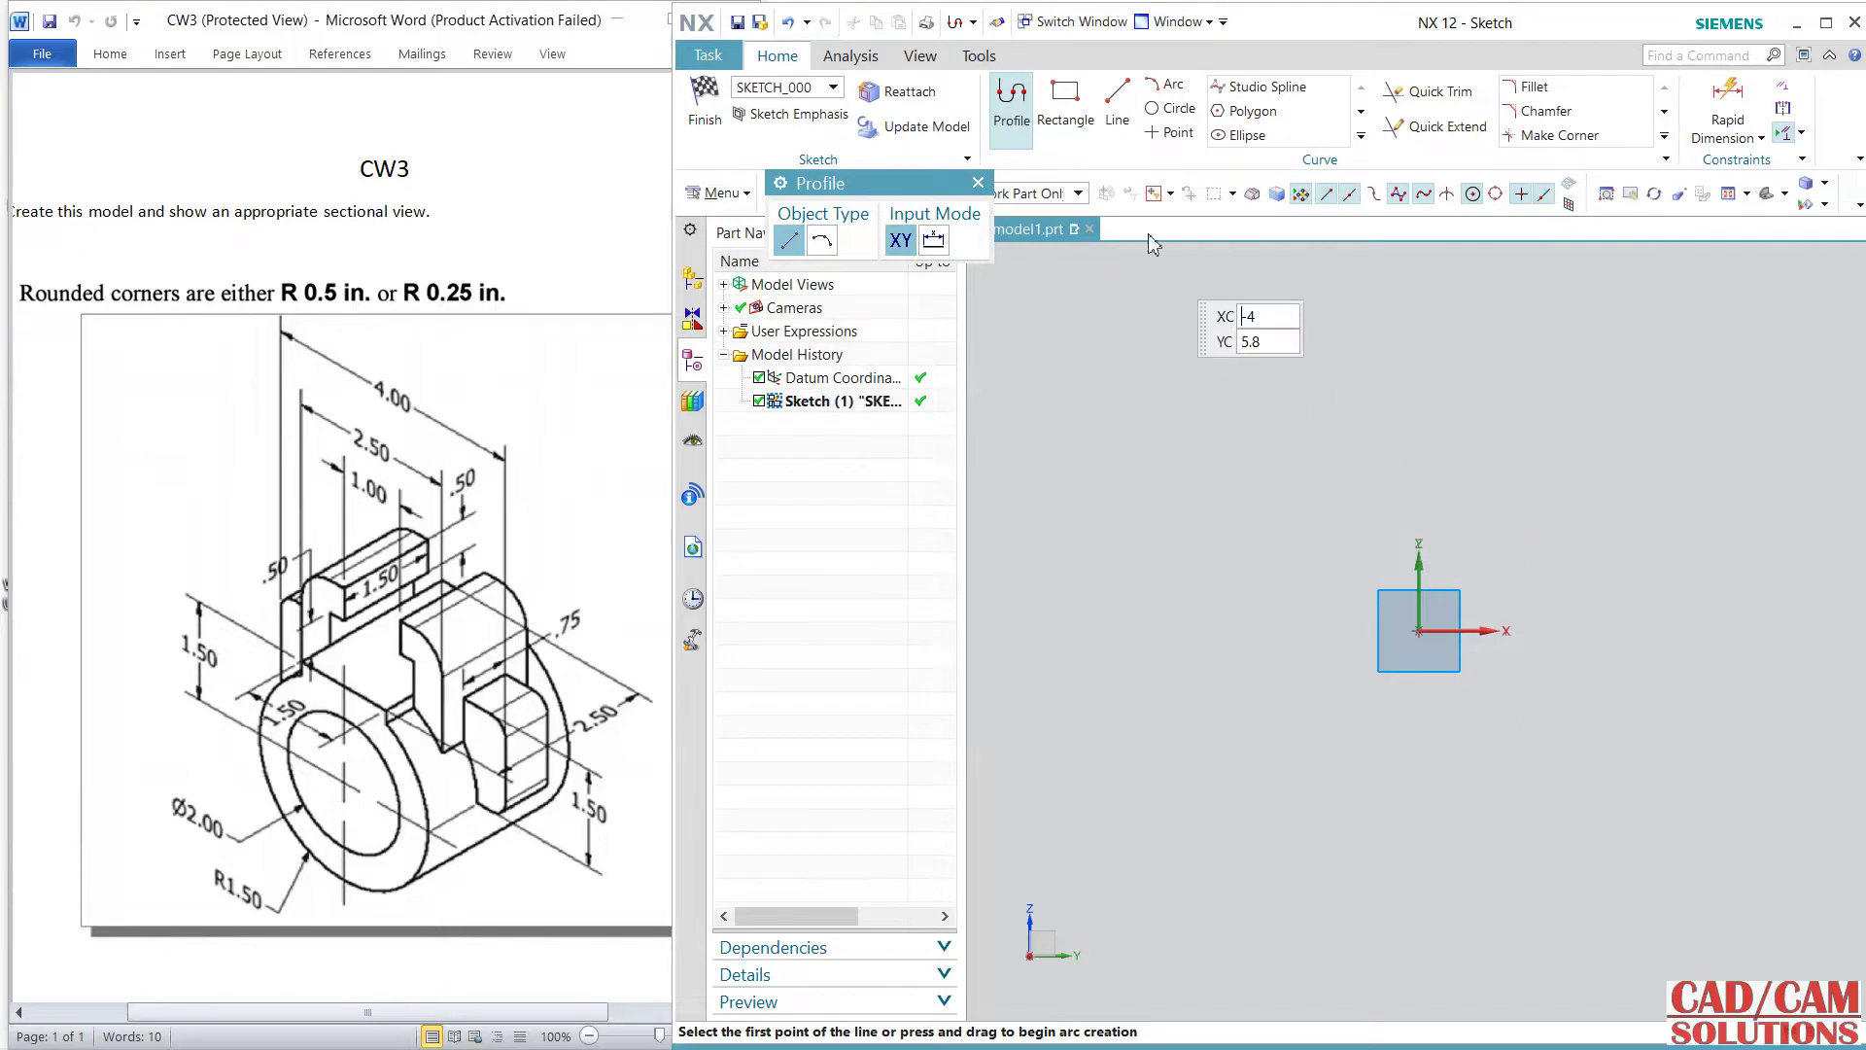
- Centre two circles, diameter 2 and diameter 3, on the sketch origin
click(1172, 109)
click(1420, 631)
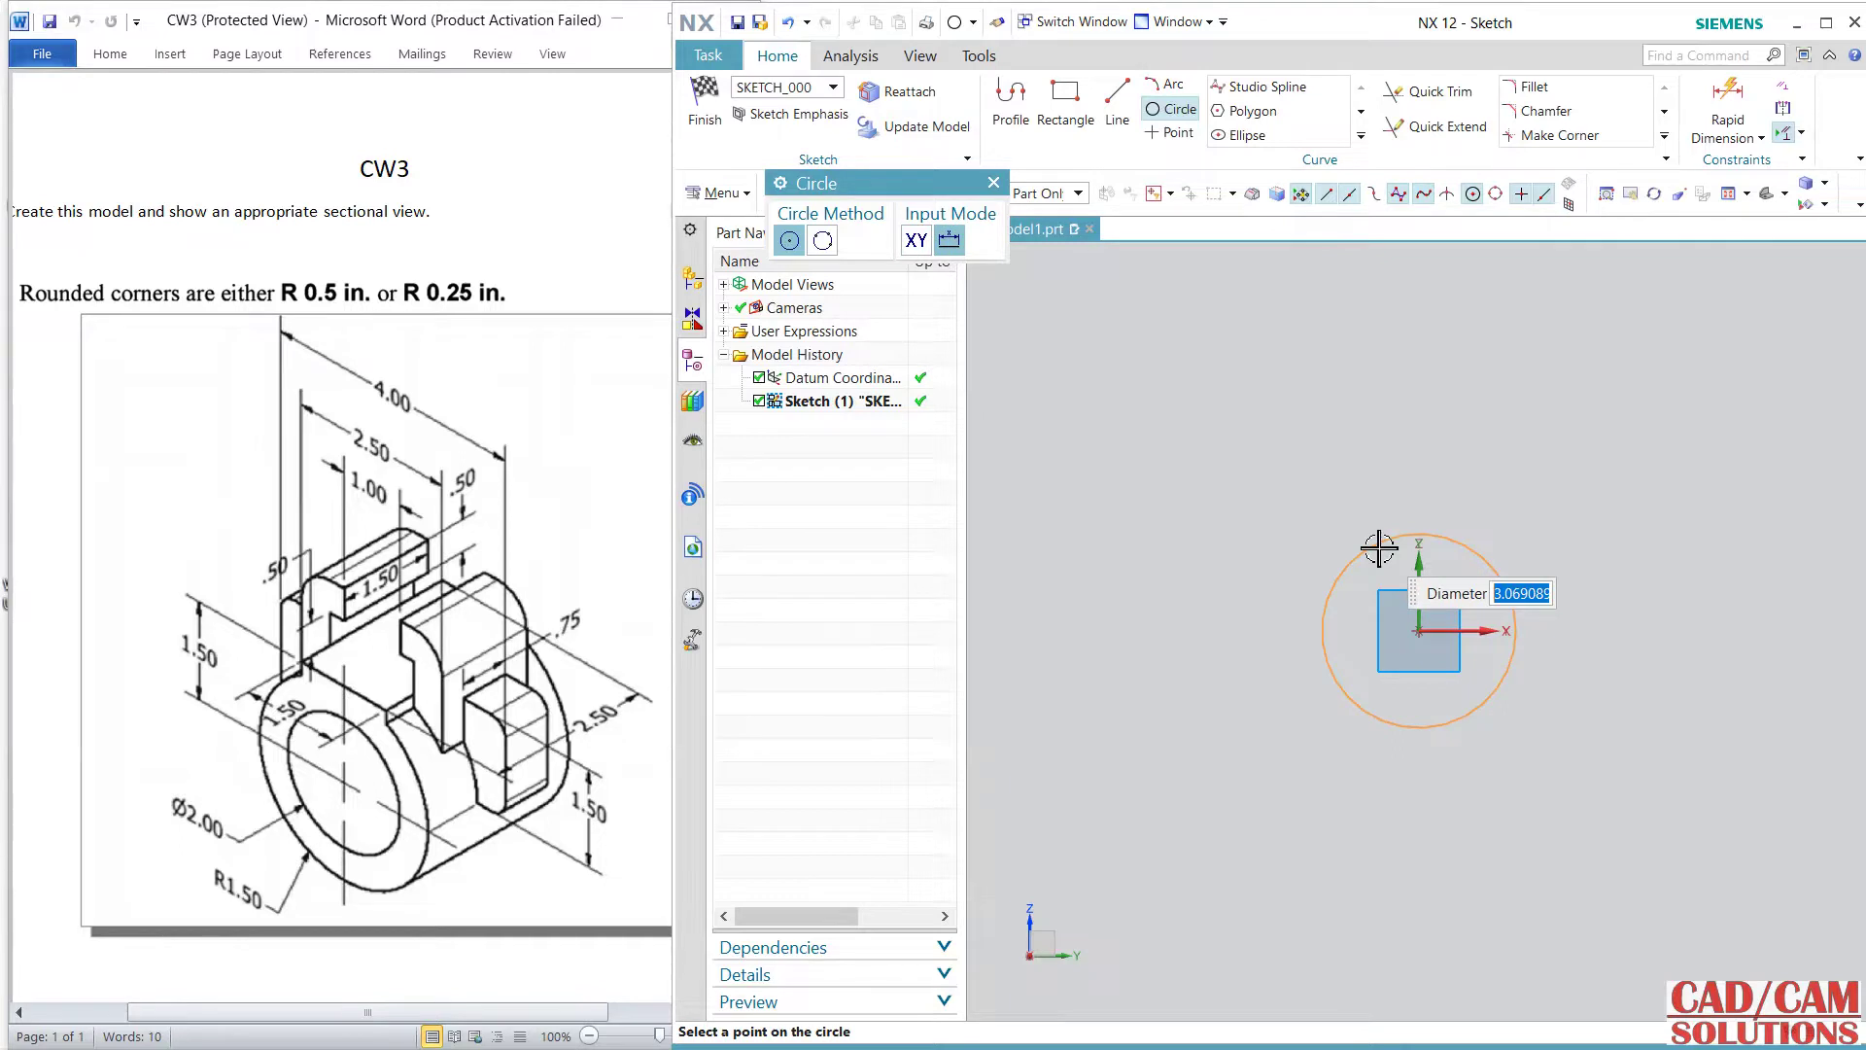
text(2)
key(Return)
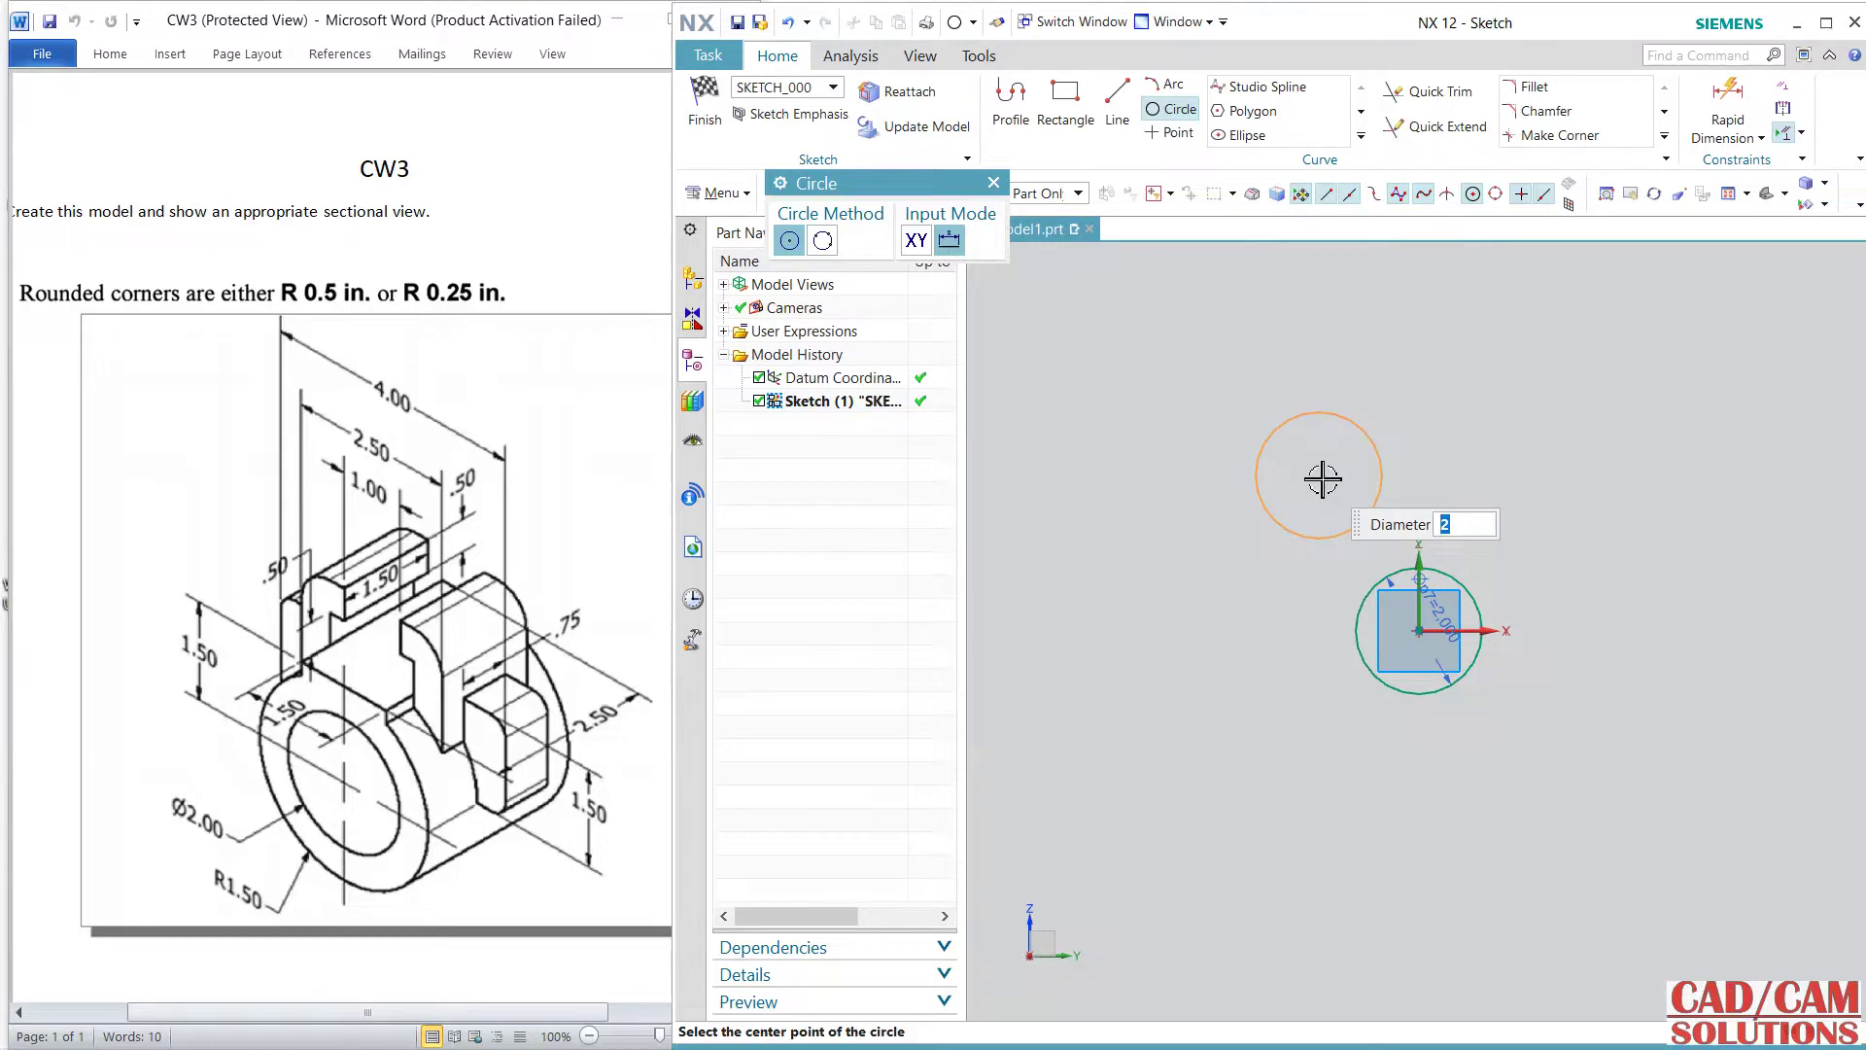
text(3)
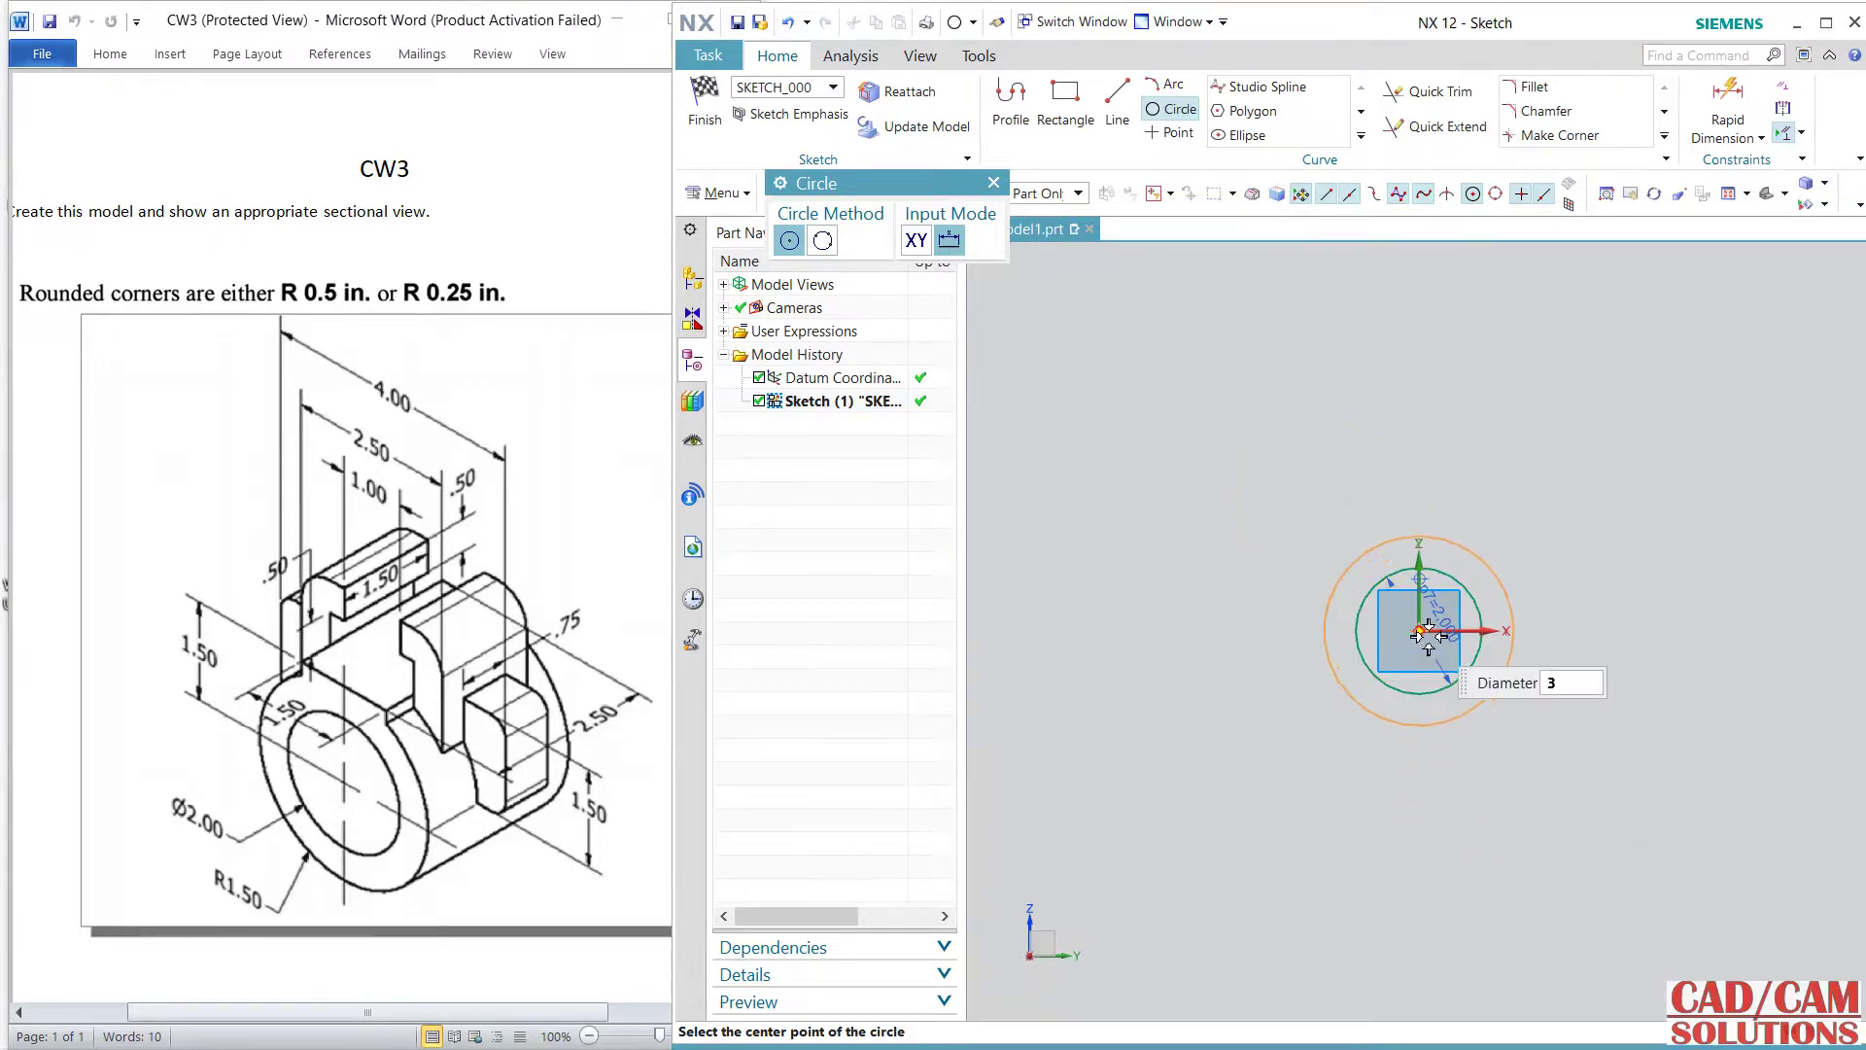
click(1420, 631)
key(Escape)
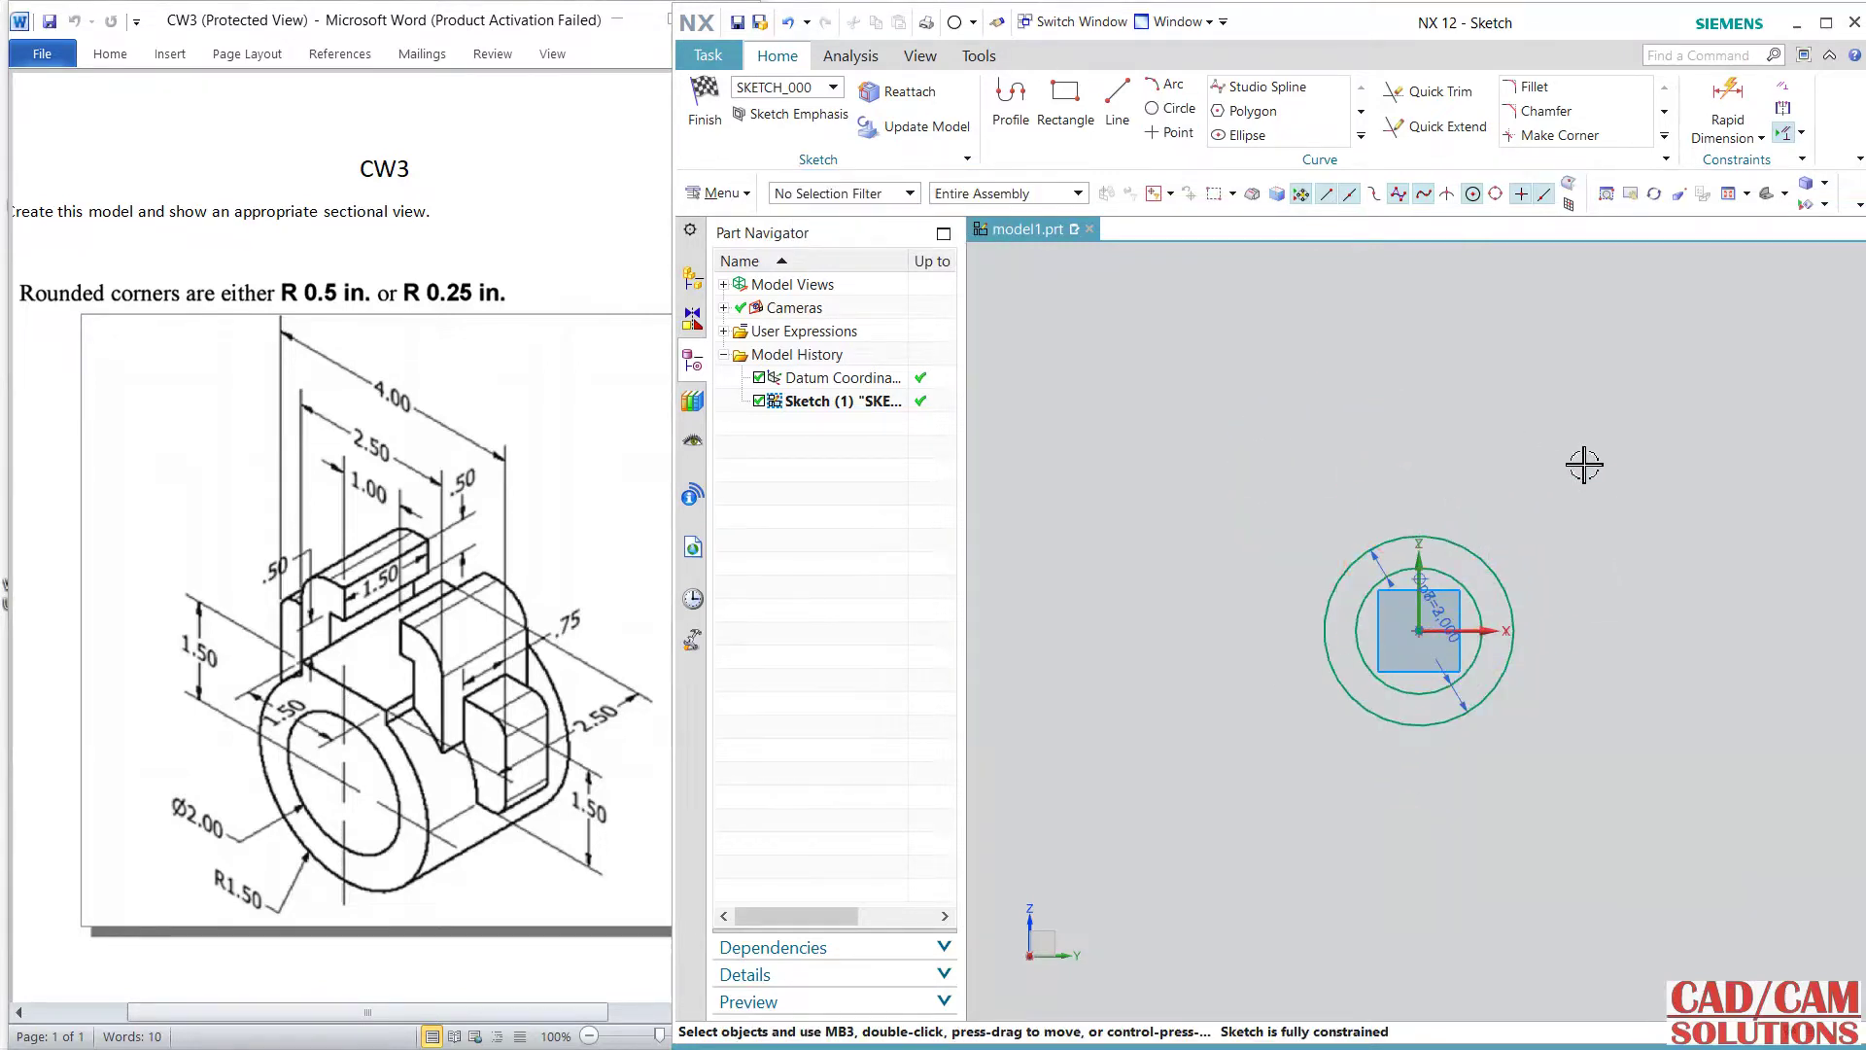
scroll(1464, 549, up, 3)
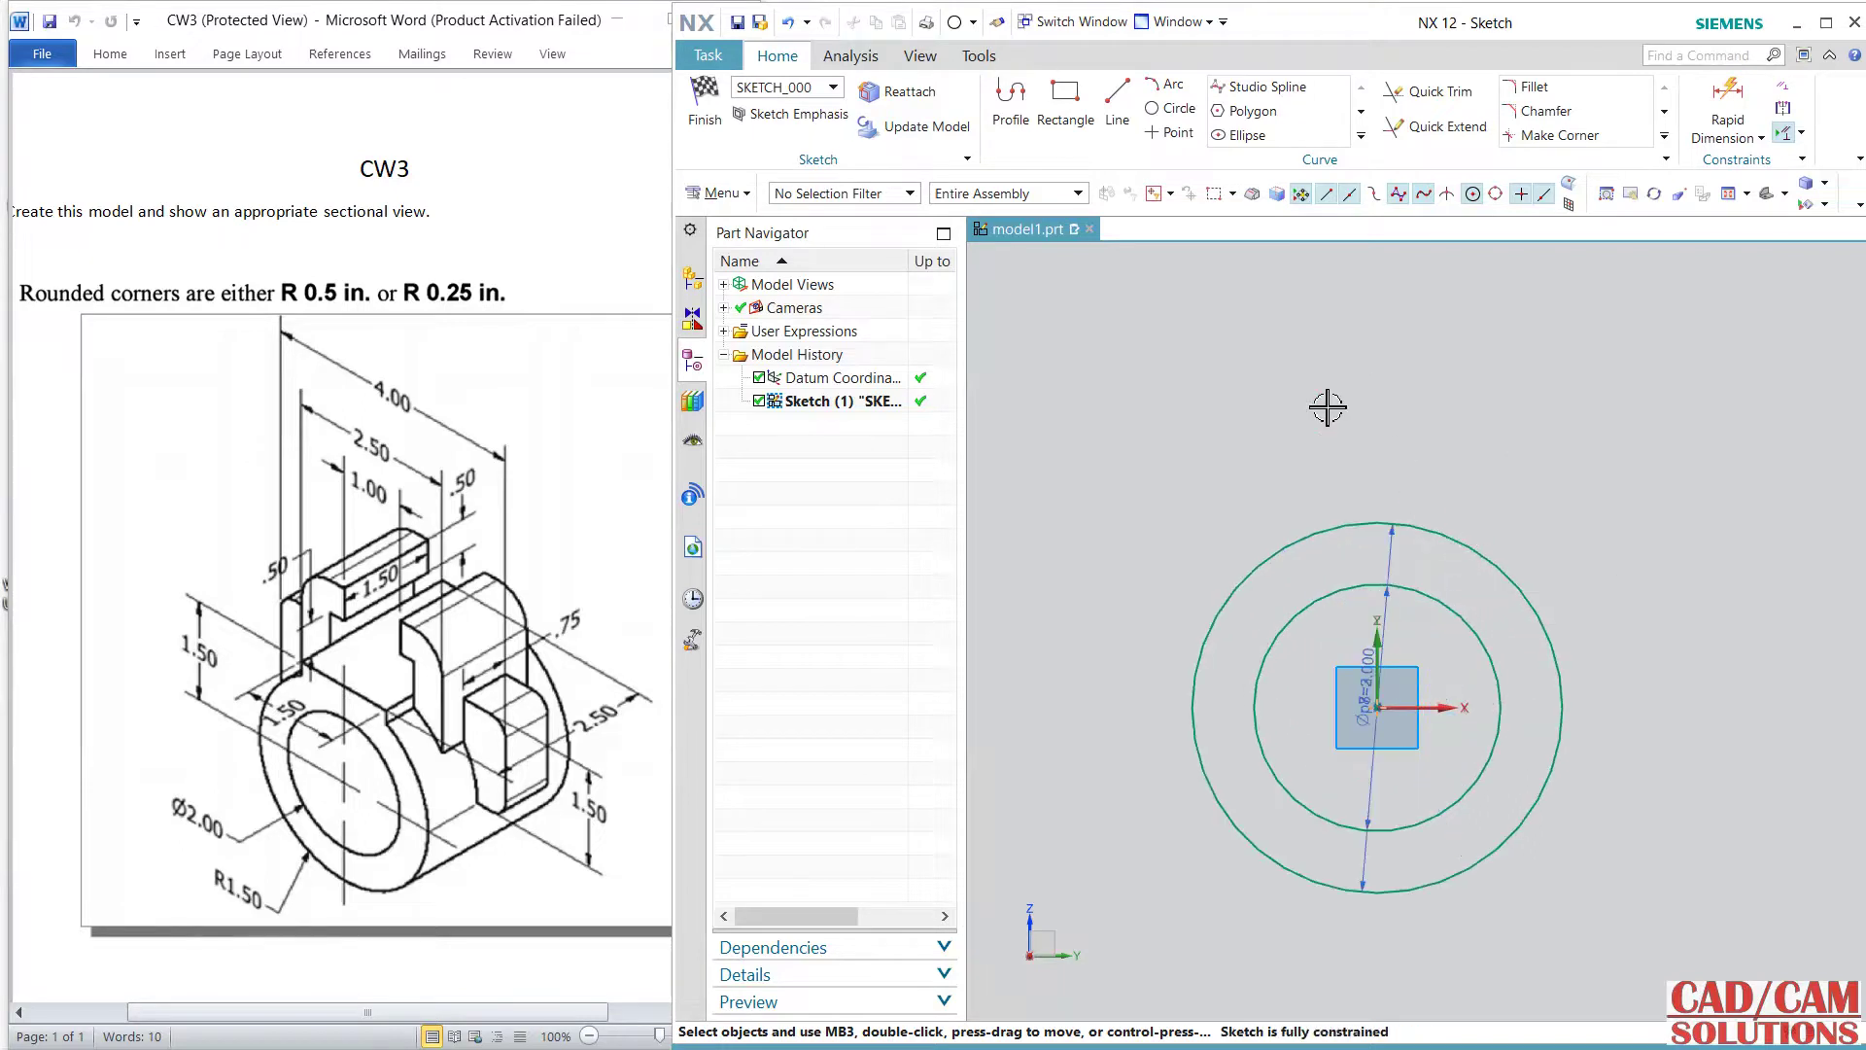
click(1074, 124)
- Draw a rectangle overlapping the top of the outer circle
scroll(1303, 486, up, 3)
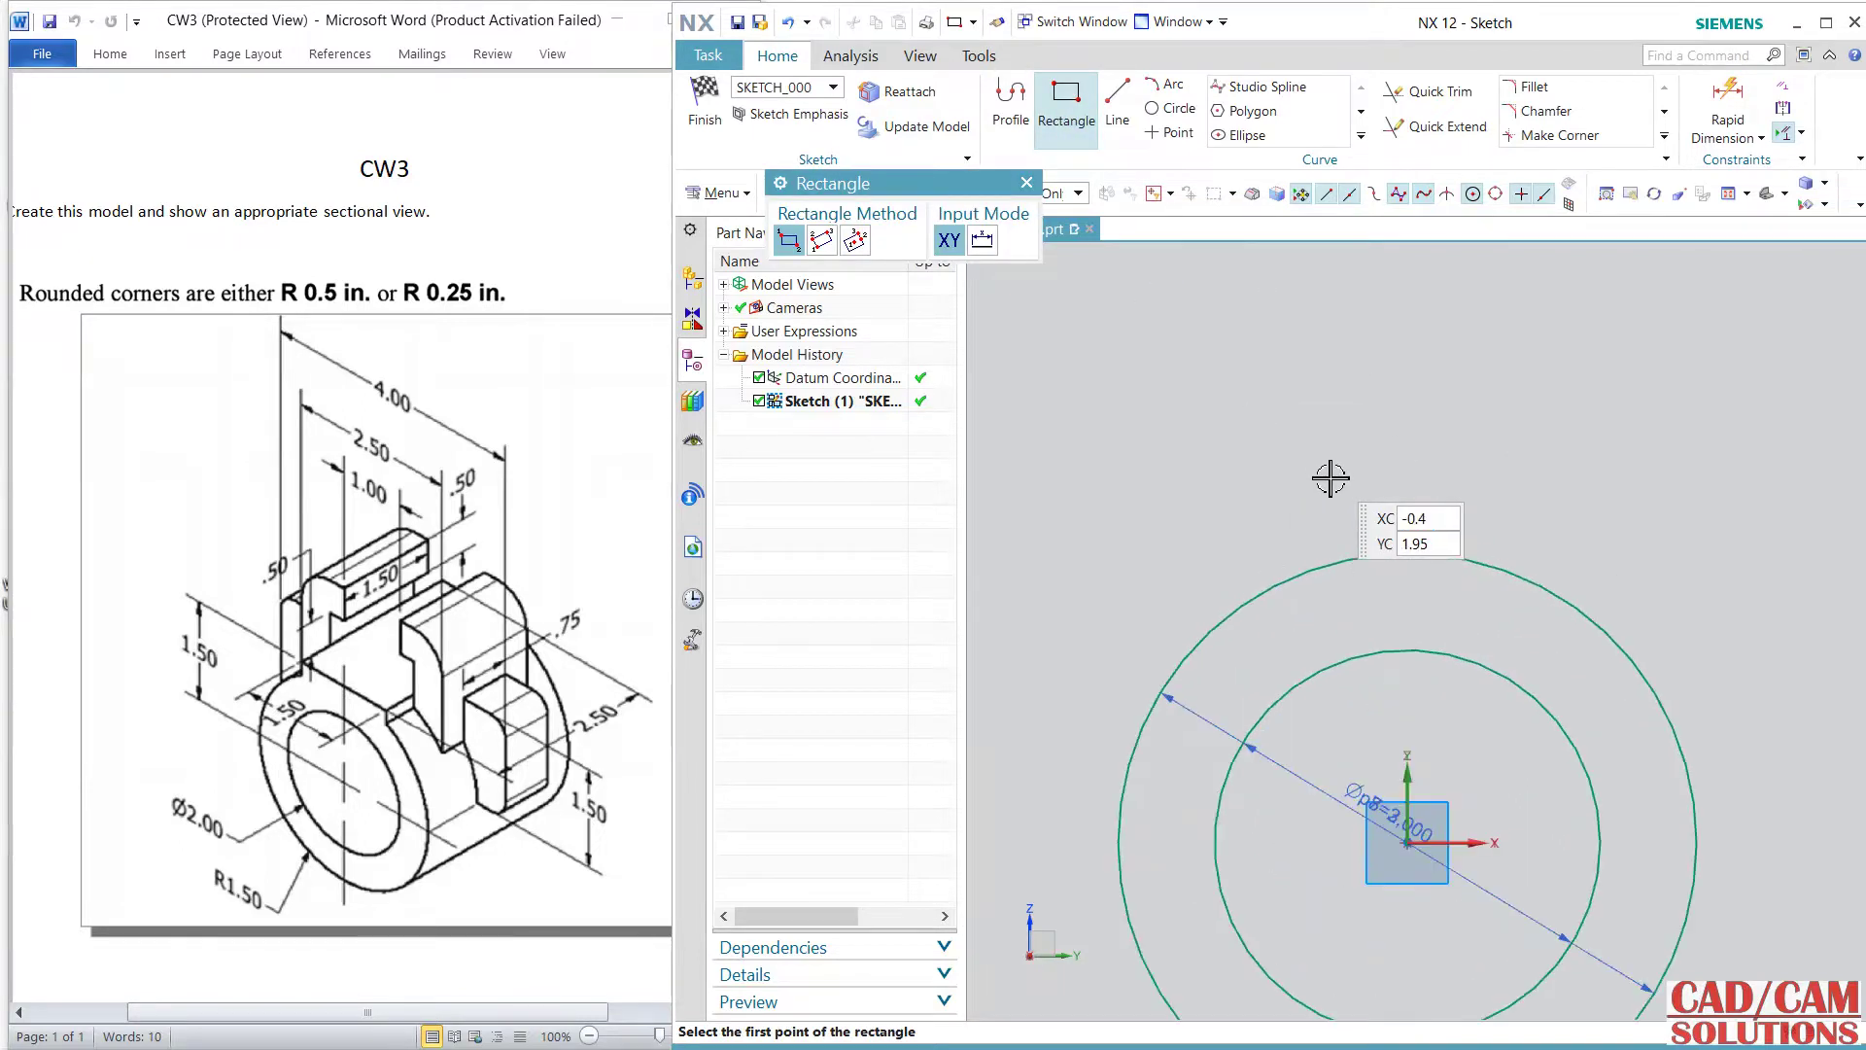
click(1293, 497)
click(1543, 619)
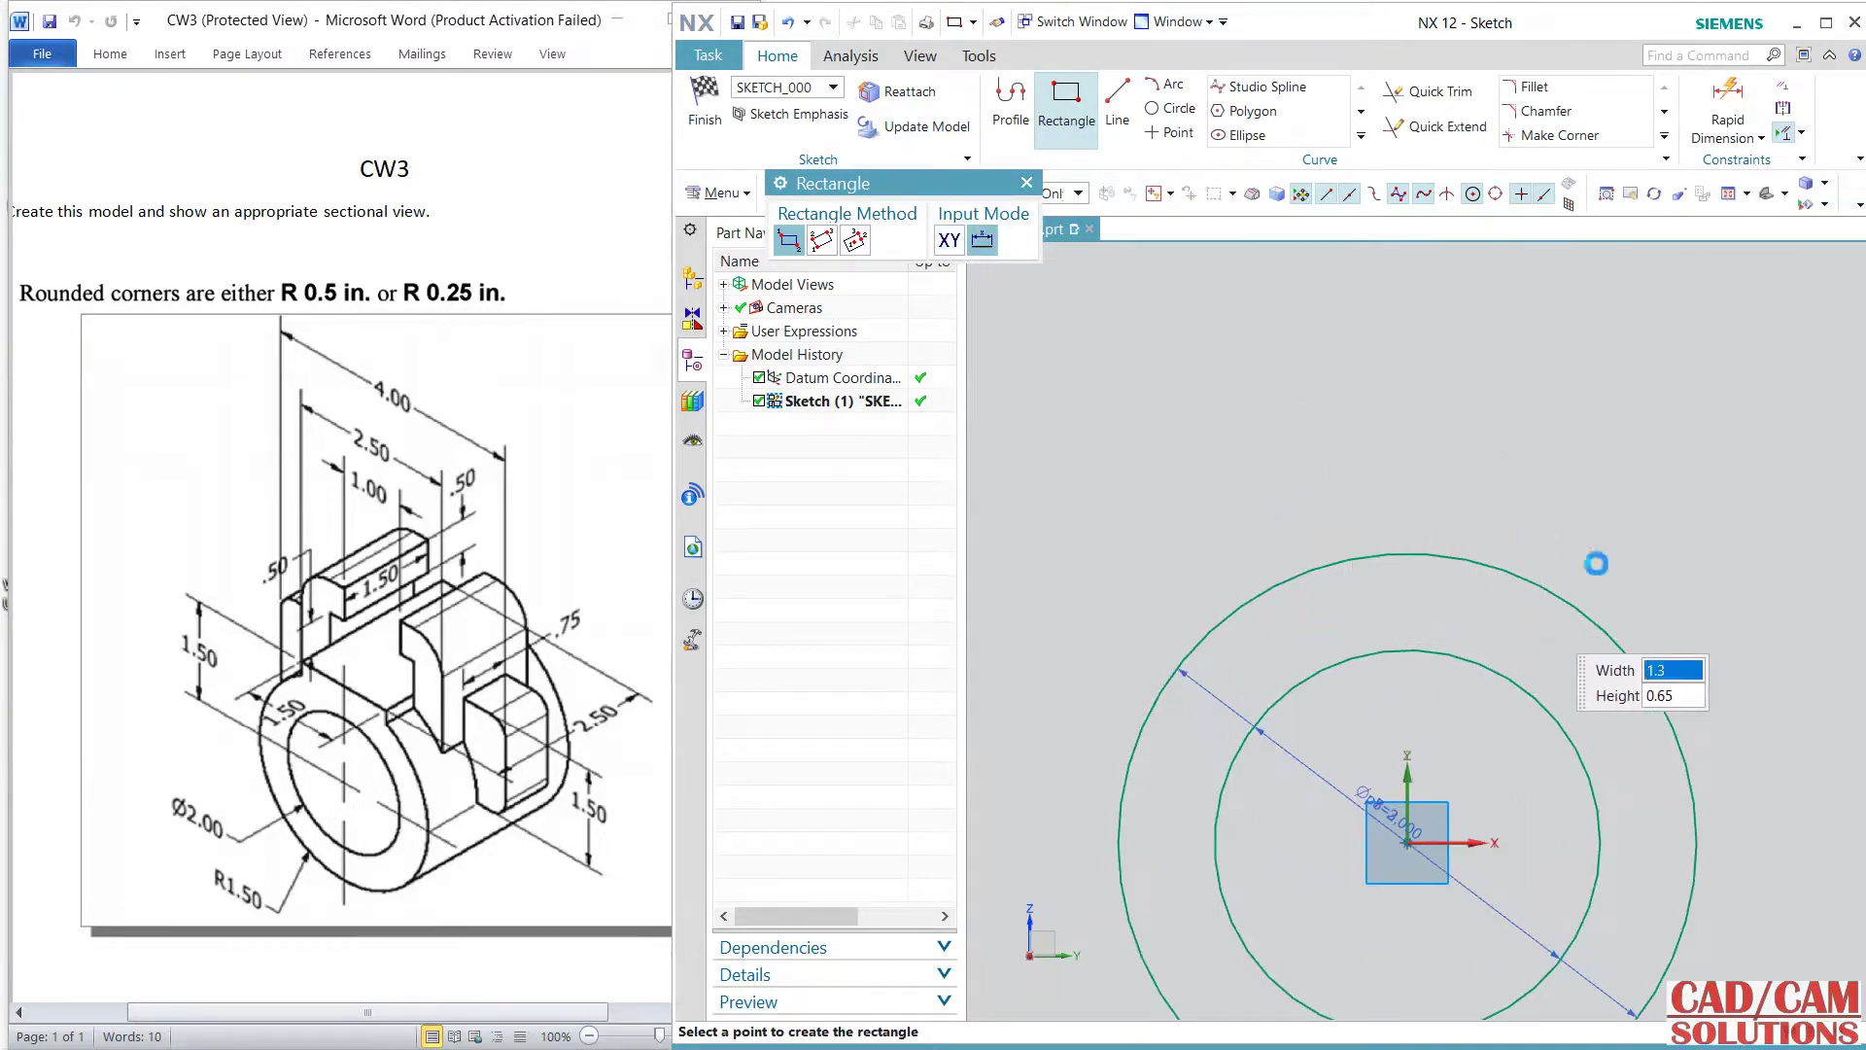
key(Escape)
- Align the rectangle's bottom-edge midpoint with the vertical axis
click(1417, 620)
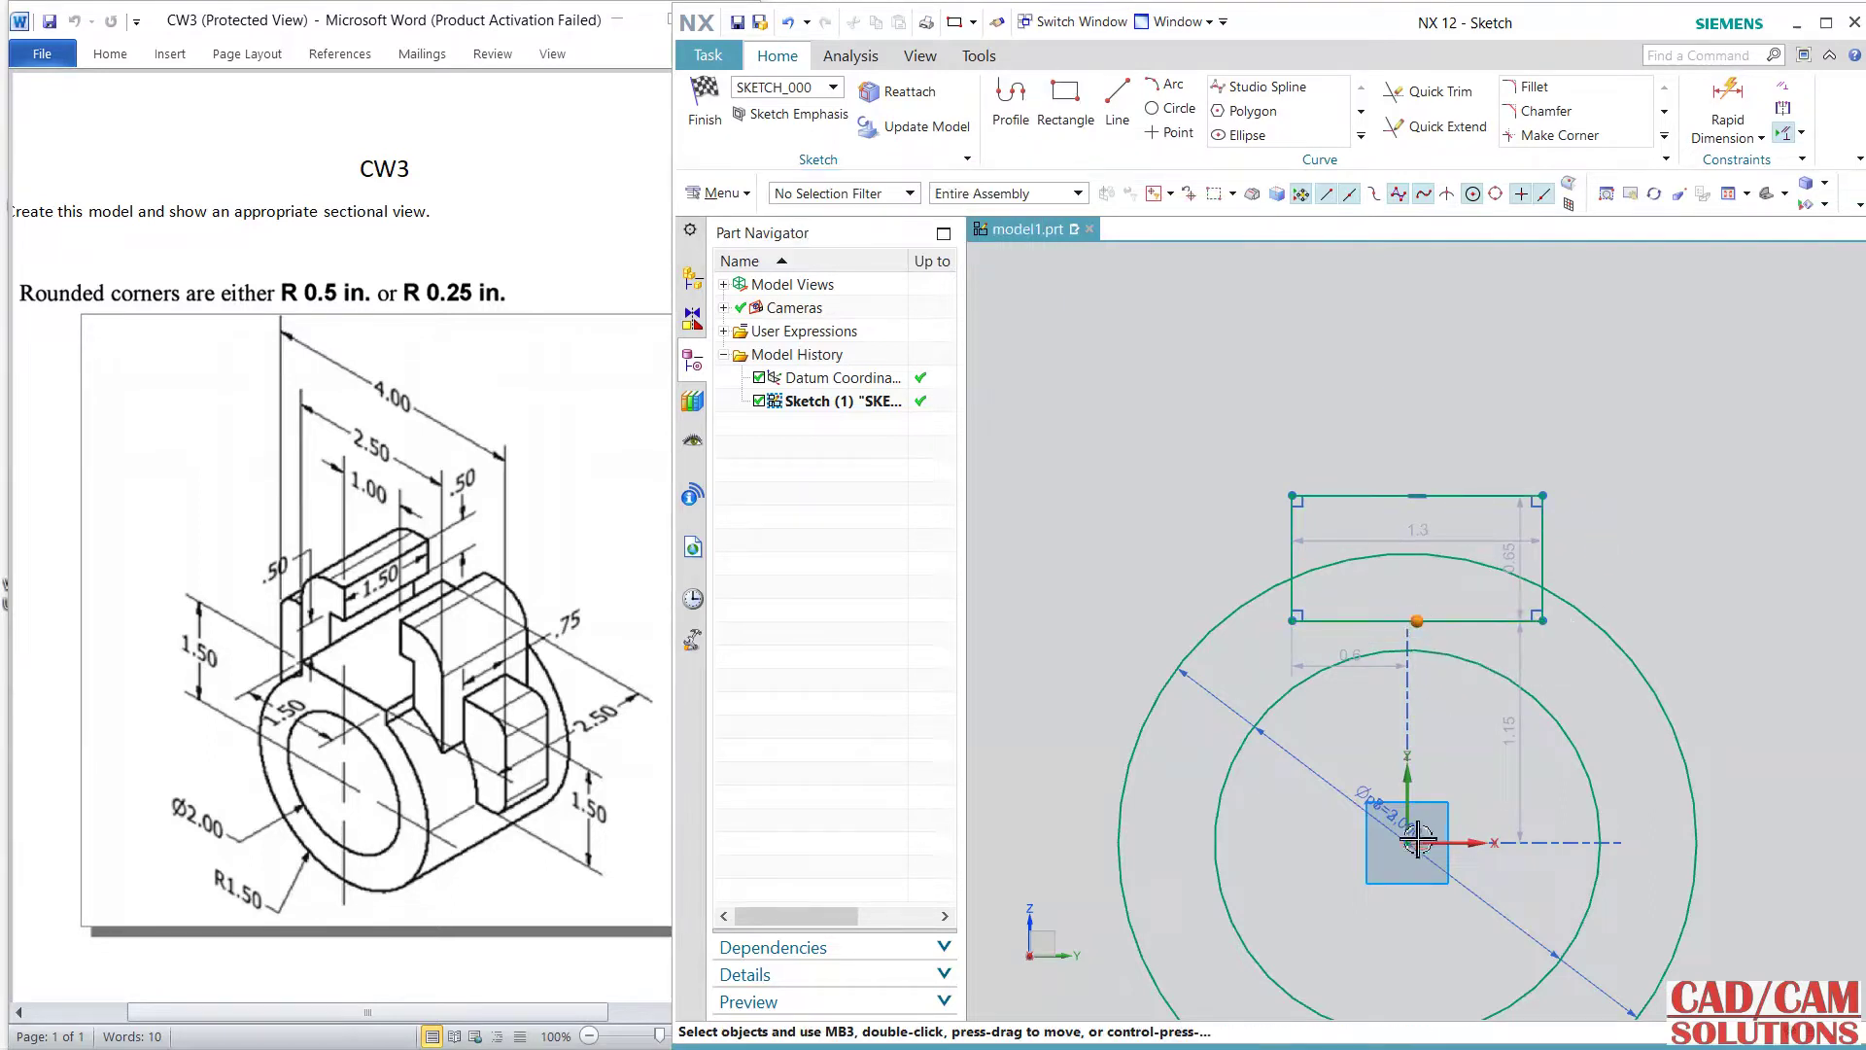
click(1412, 842)
click(1505, 809)
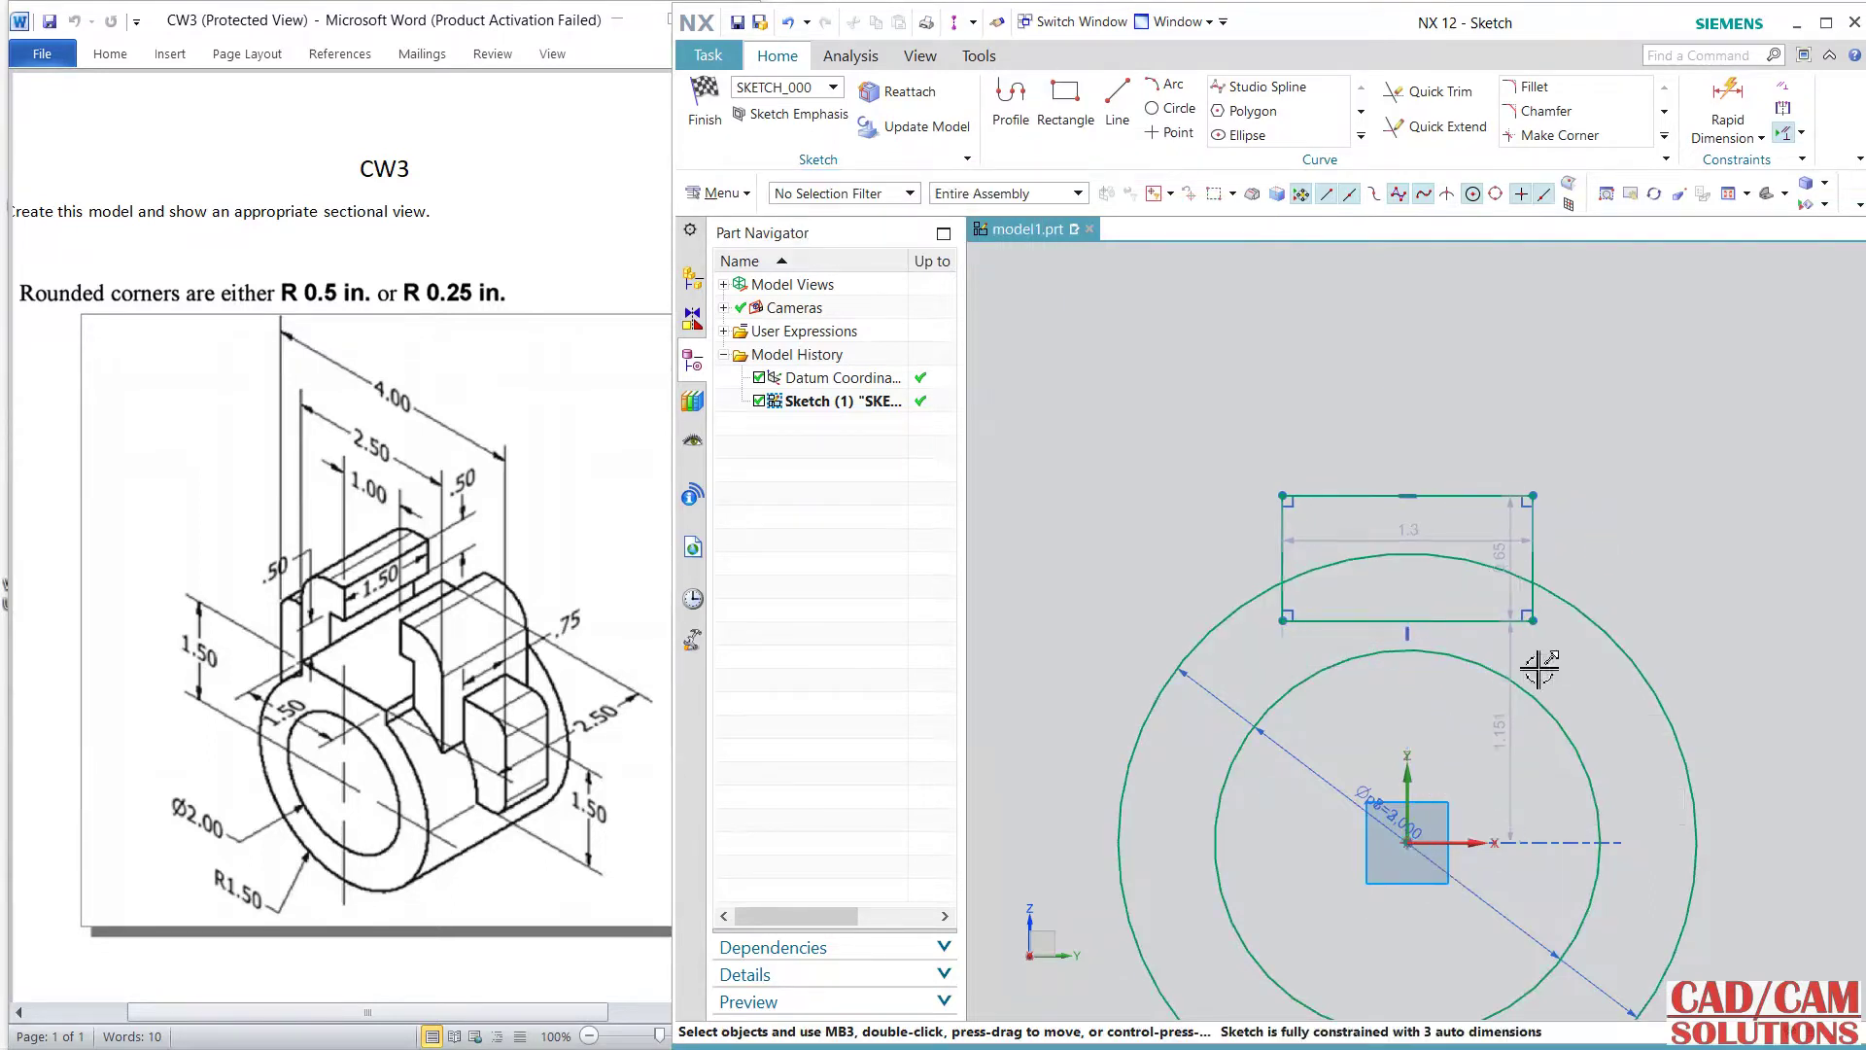
scroll(1608, 523, down, 2)
shift+middle_drag(1608, 523, 1491, 433)
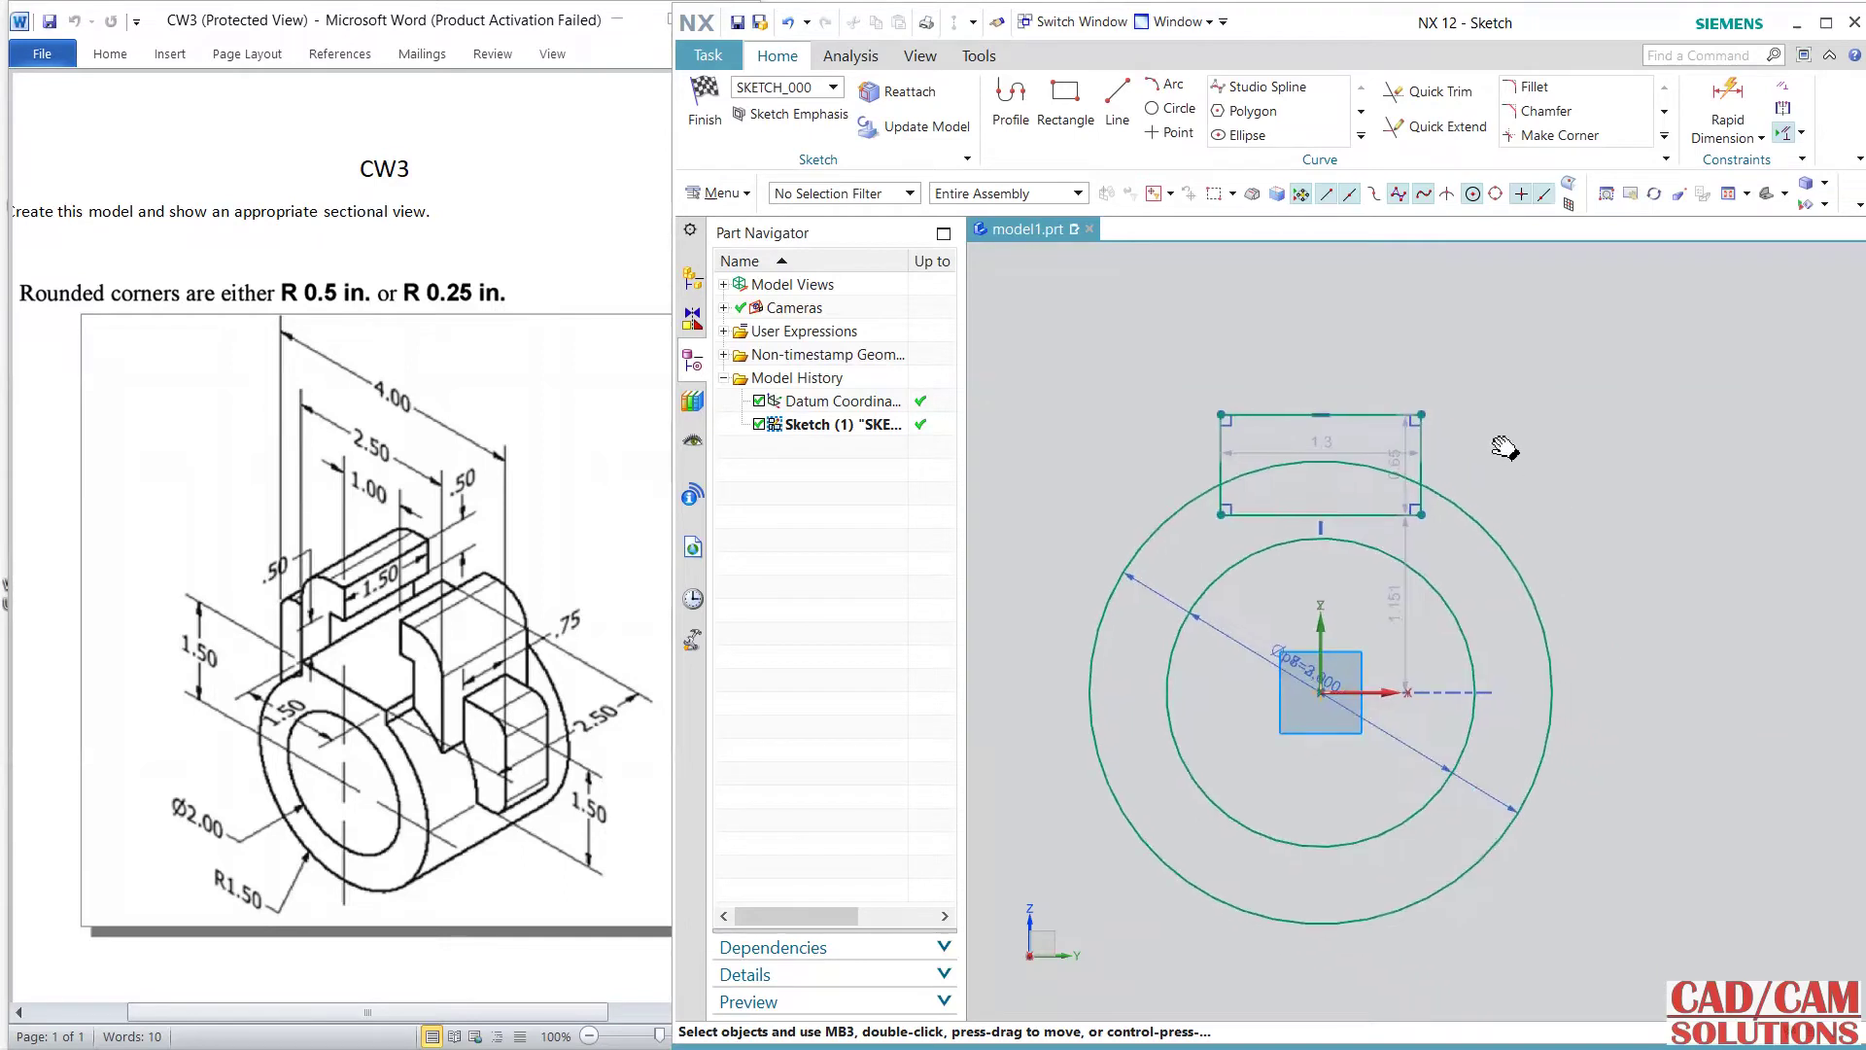
- Dimension the rectangle top 1.5 above the horizontal axis and its top edge 1.5 wide
click(1729, 102)
click(1390, 689)
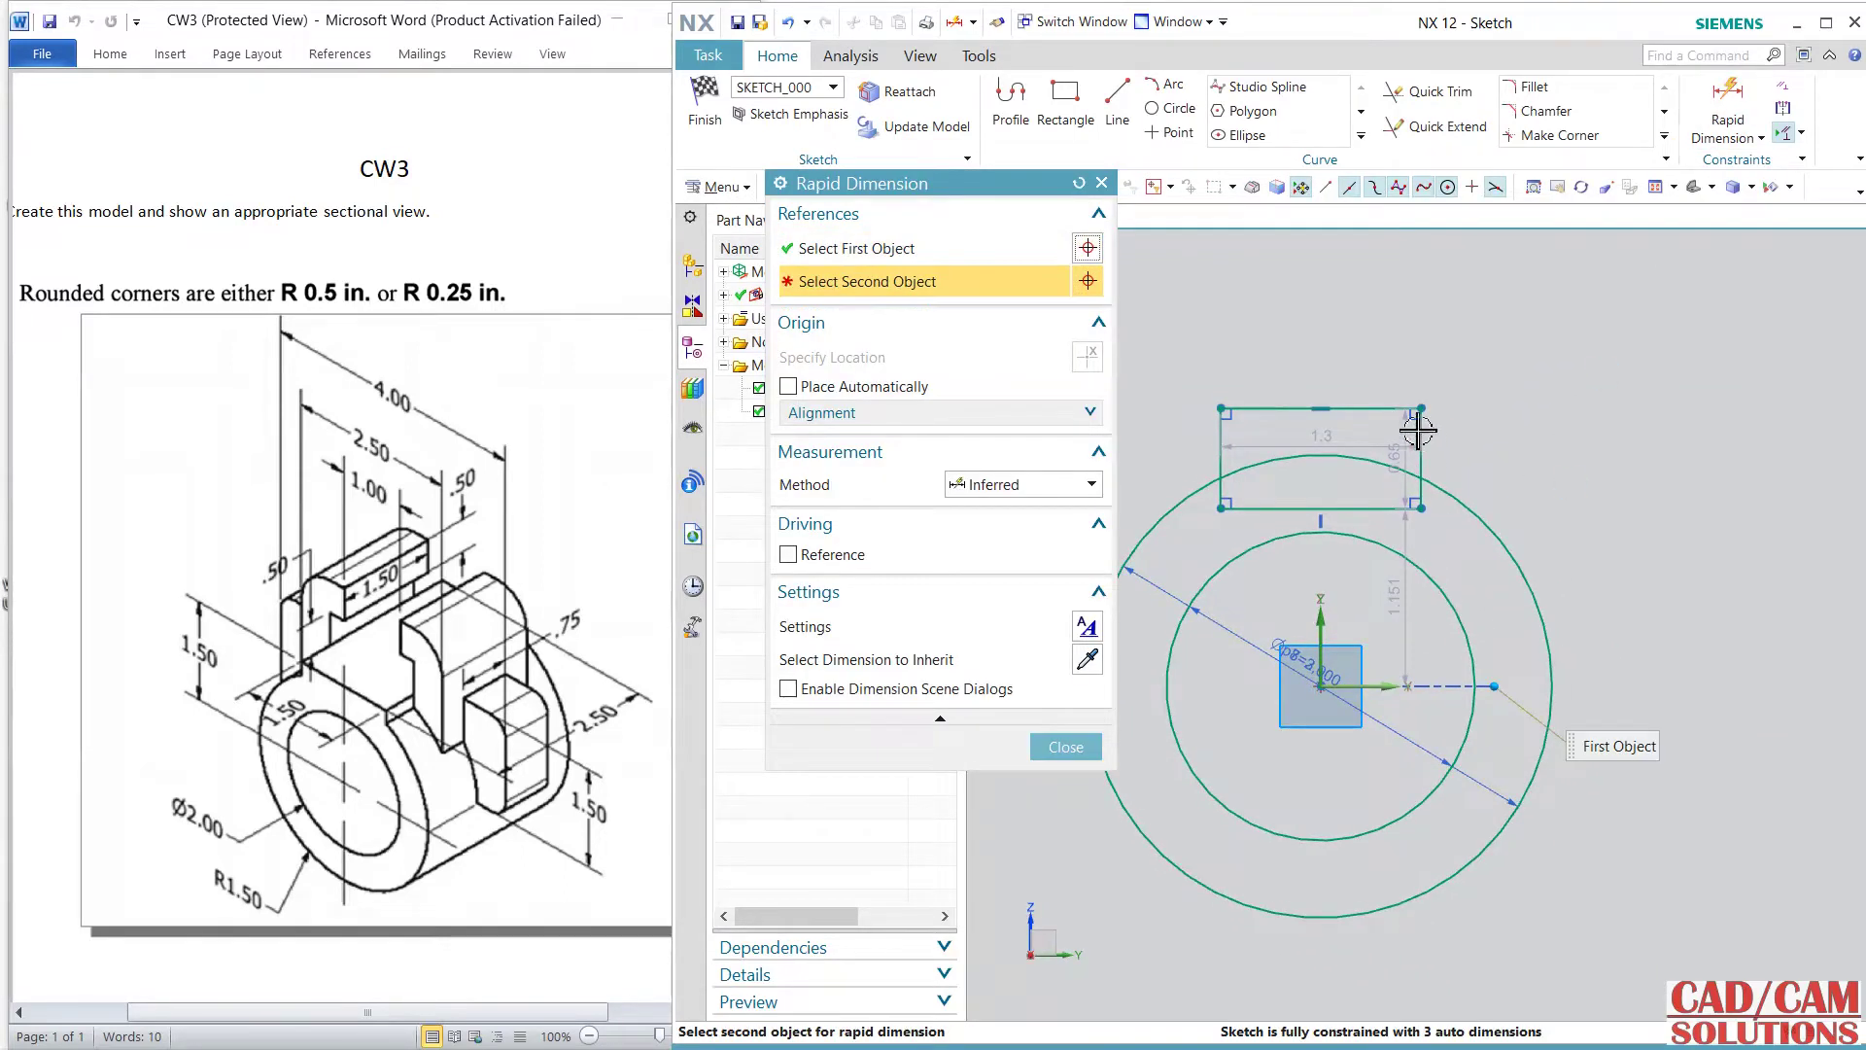
click(1421, 409)
click(1583, 483)
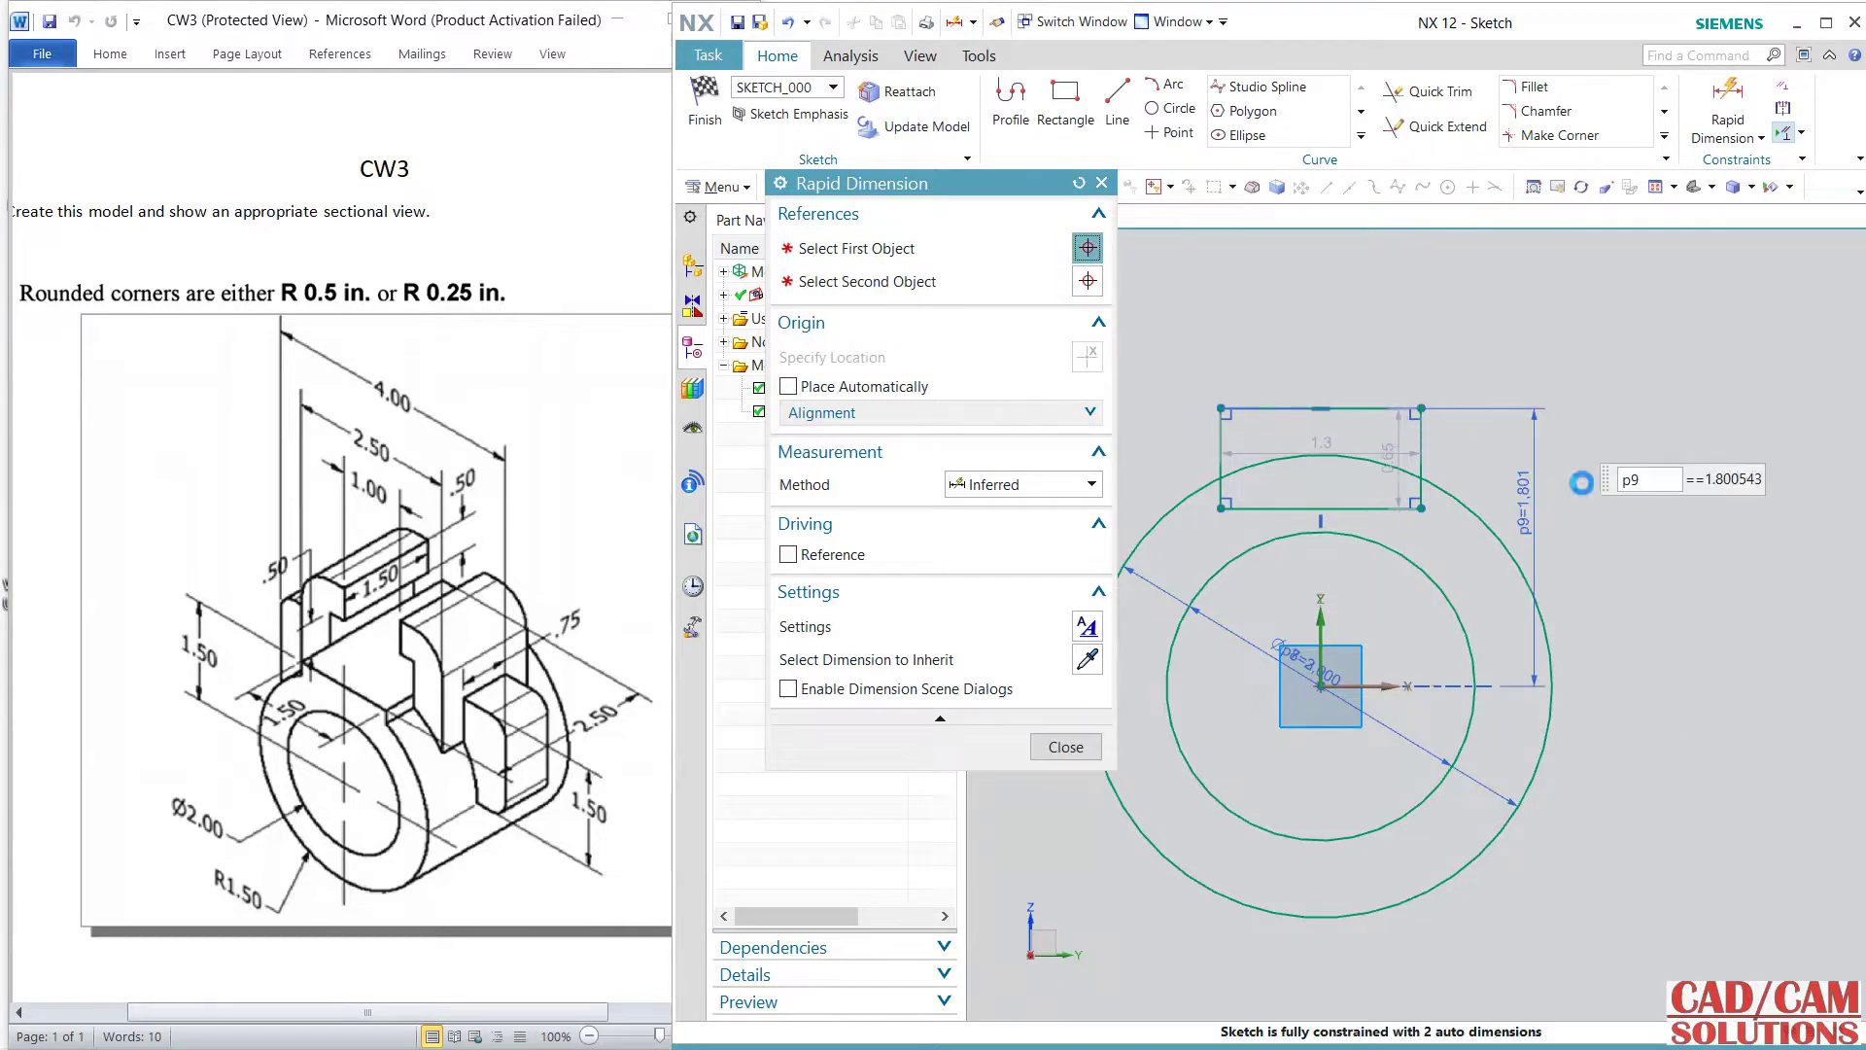
text(1.5)
key(Return)
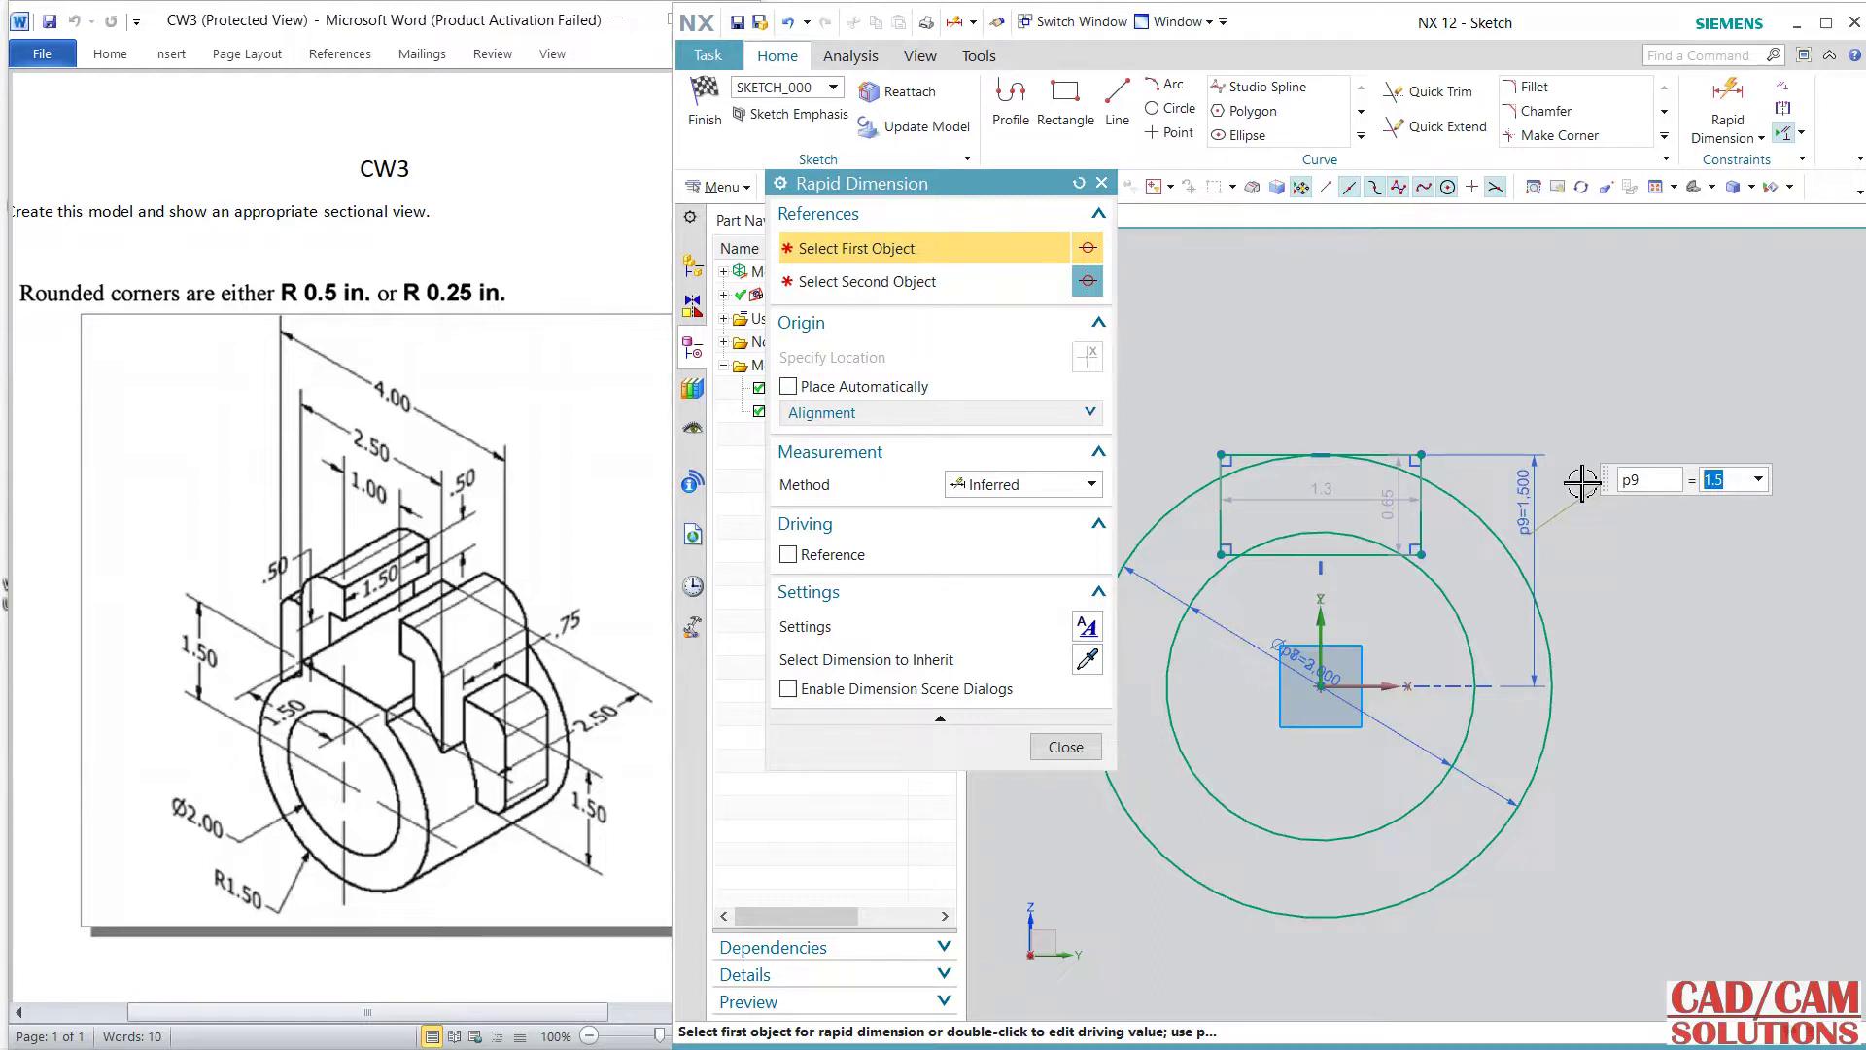
click(1342, 455)
click(1303, 411)
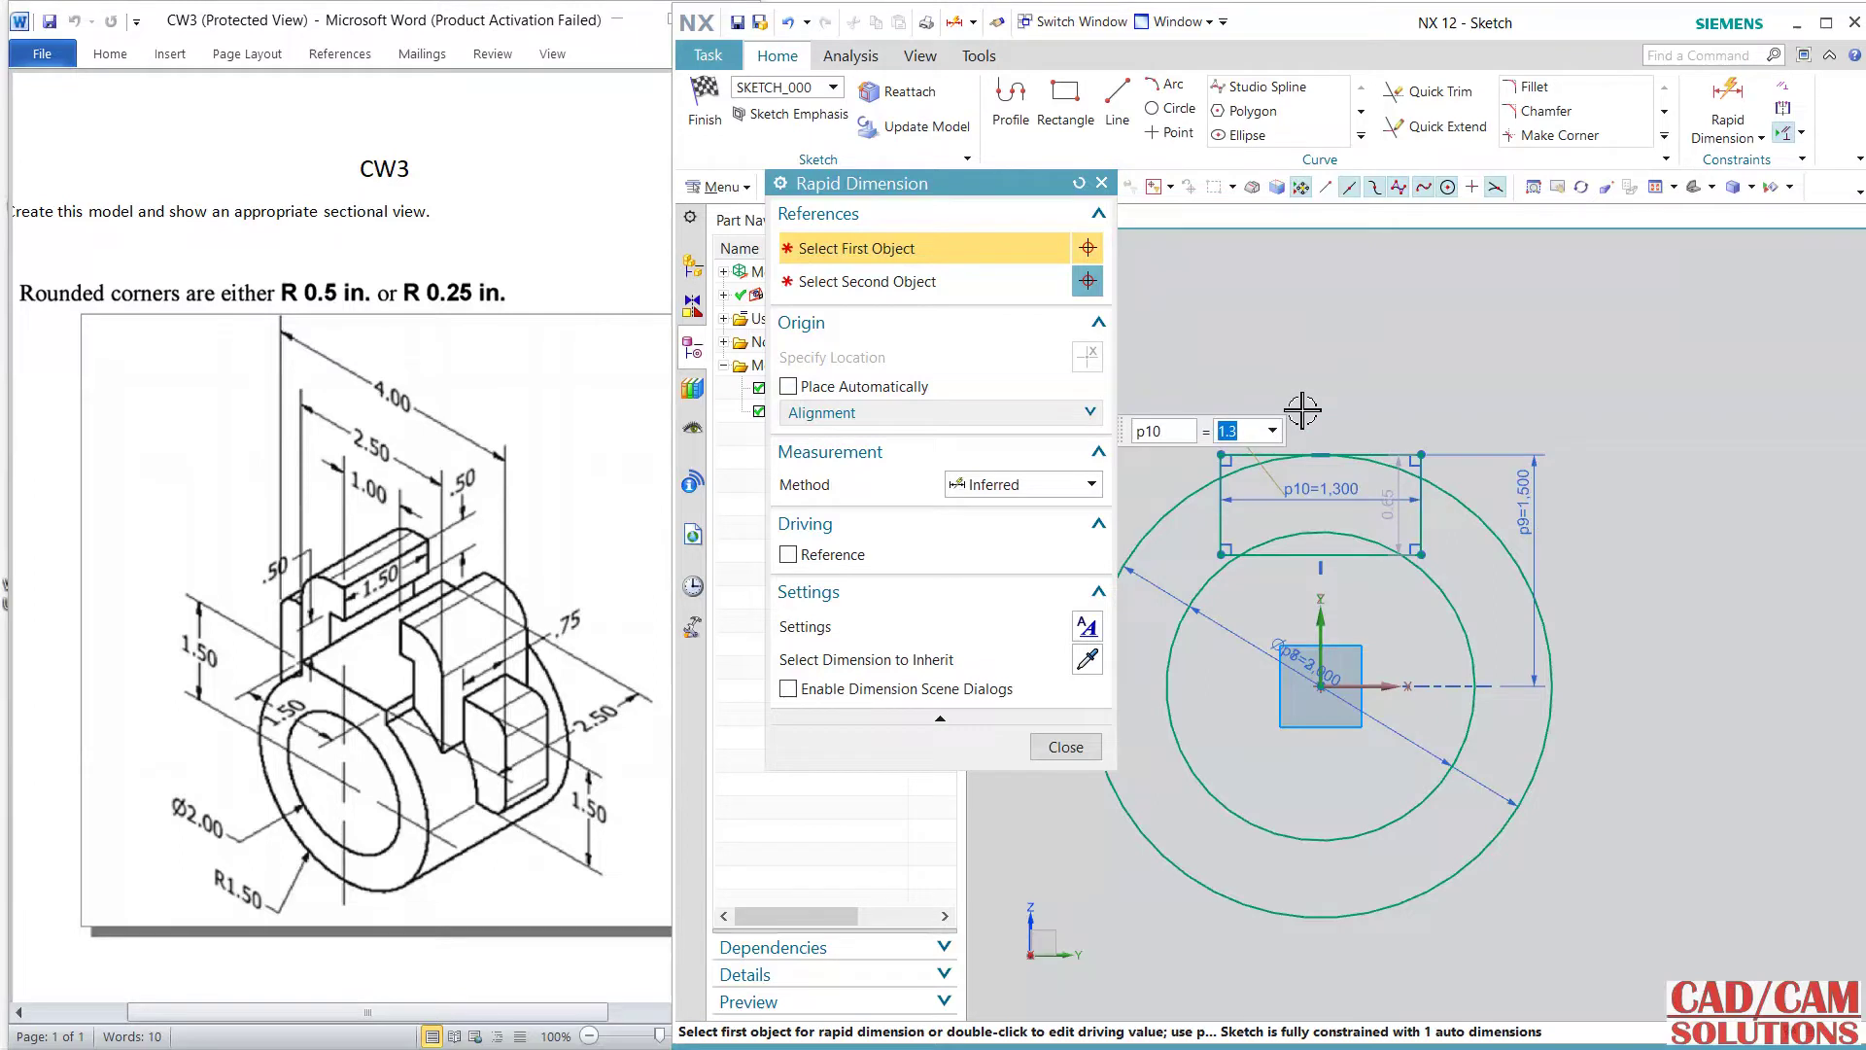
text(1.5)
key(Return)
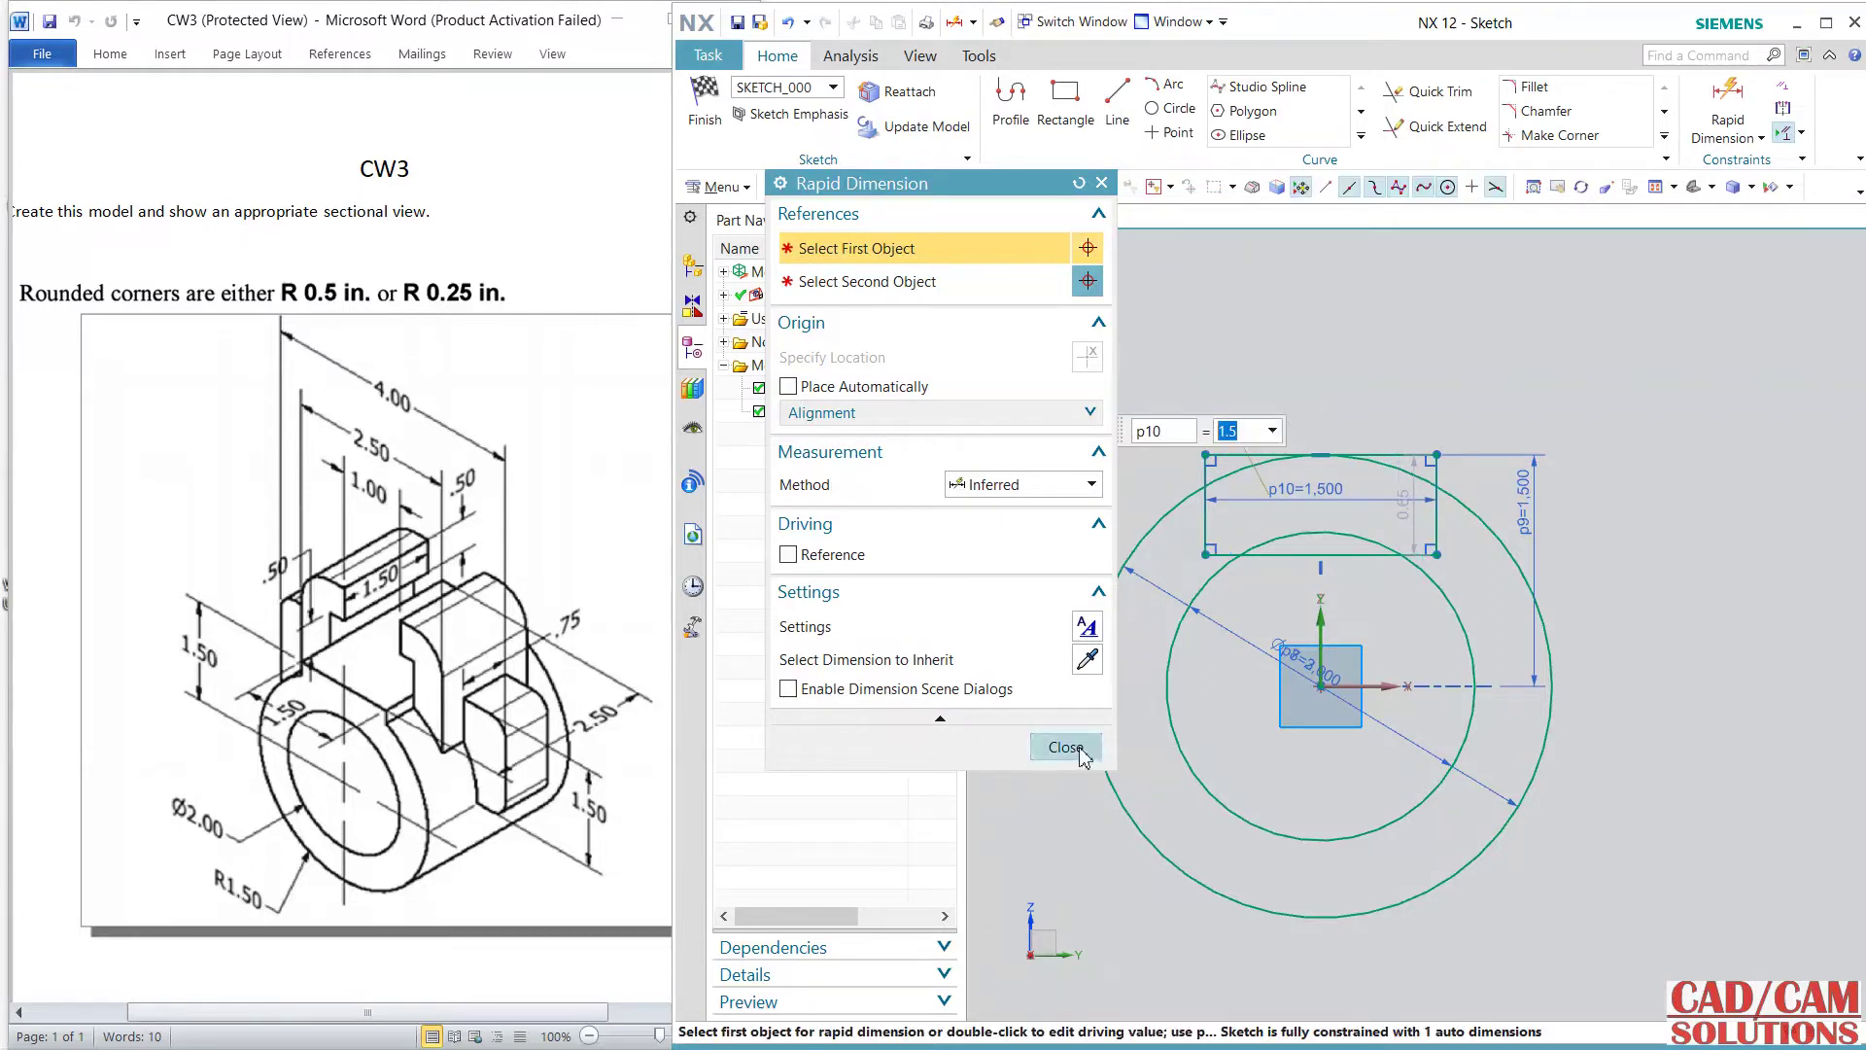
click(1079, 748)
click(1429, 92)
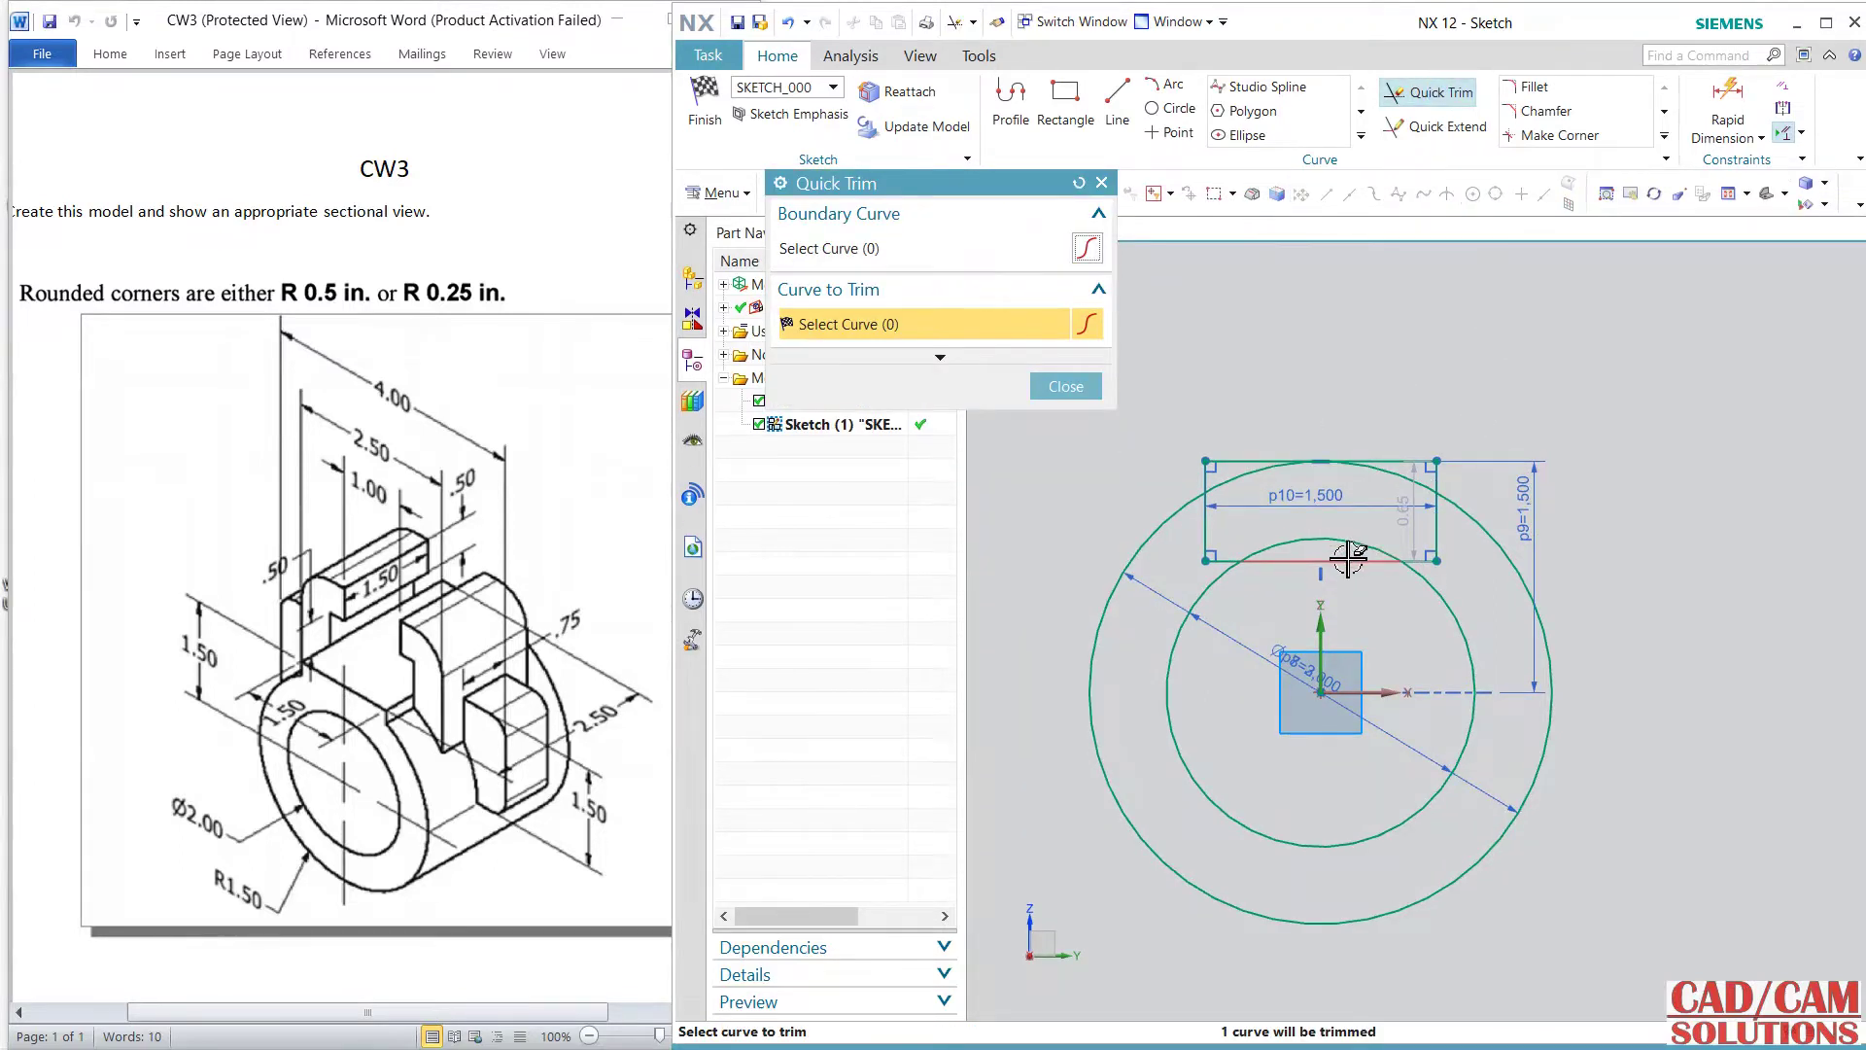
- Trim away the rectangle's bottom edge, lower side segments, and the circle arcs inside the key
click(1349, 559)
click(1437, 530)
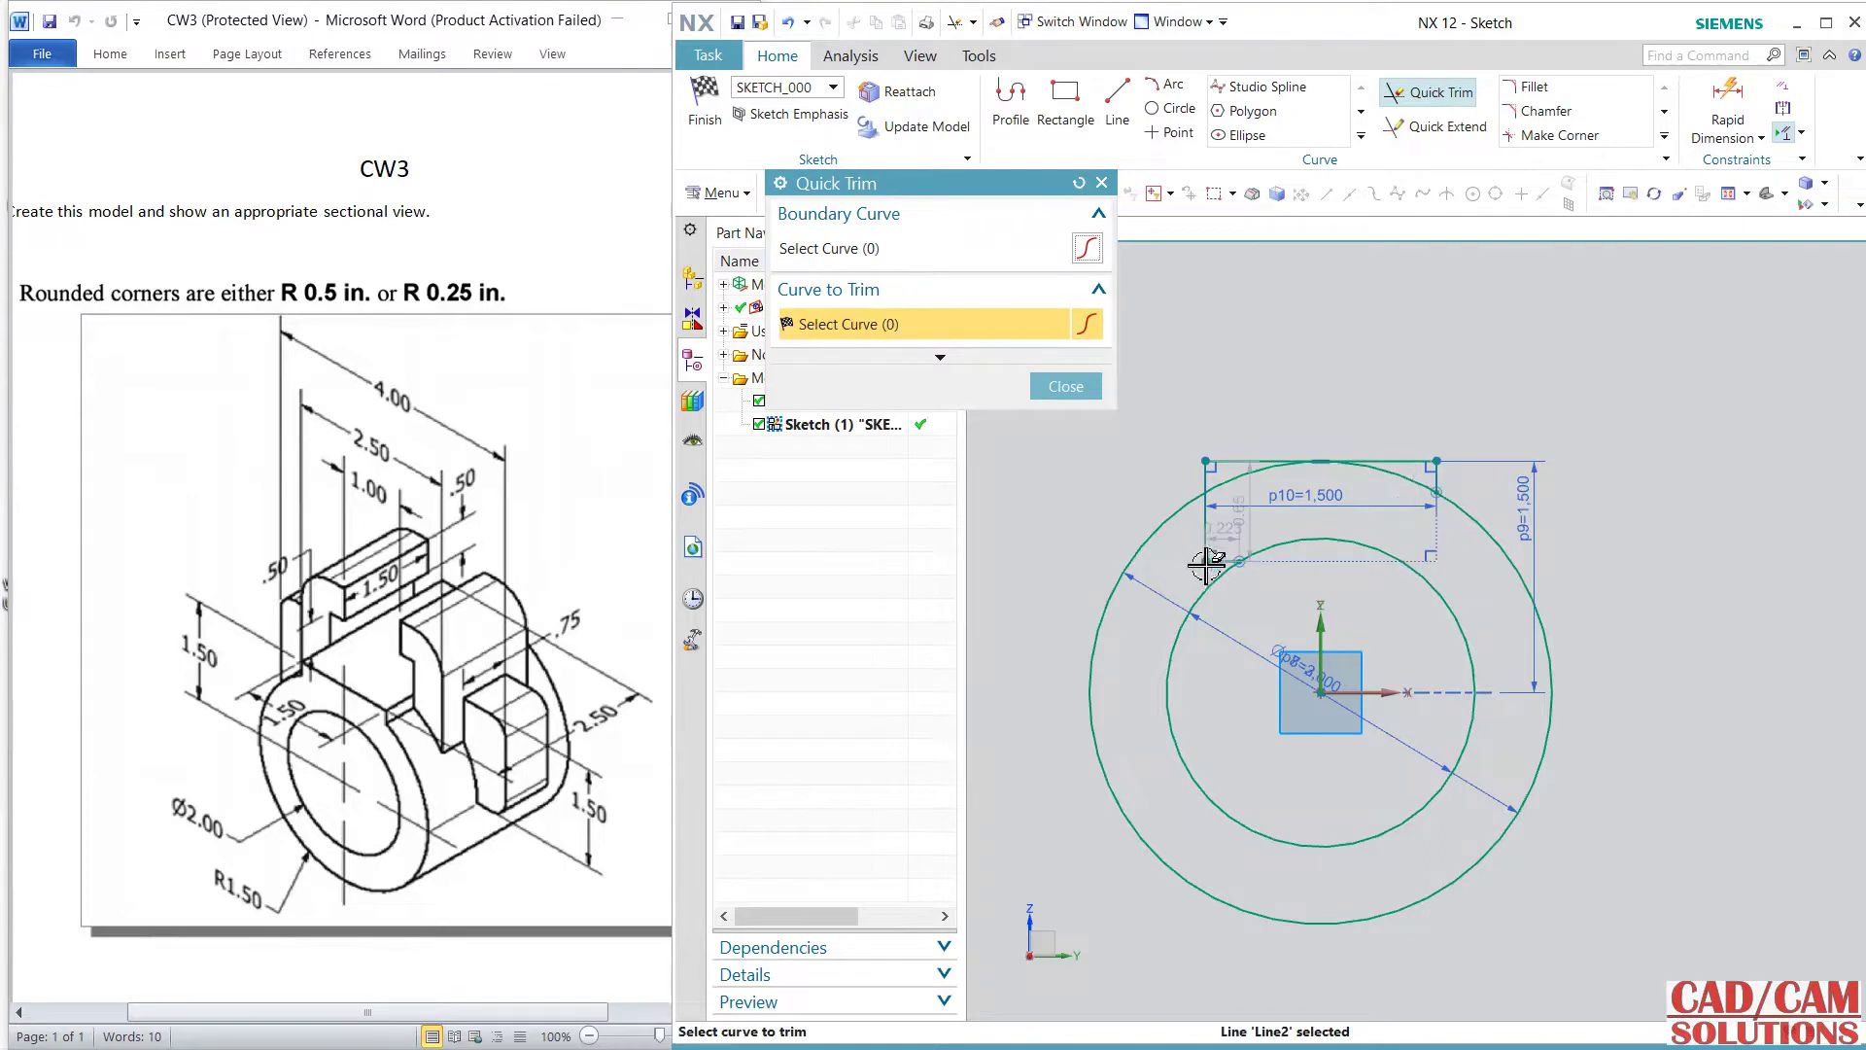
click(1207, 525)
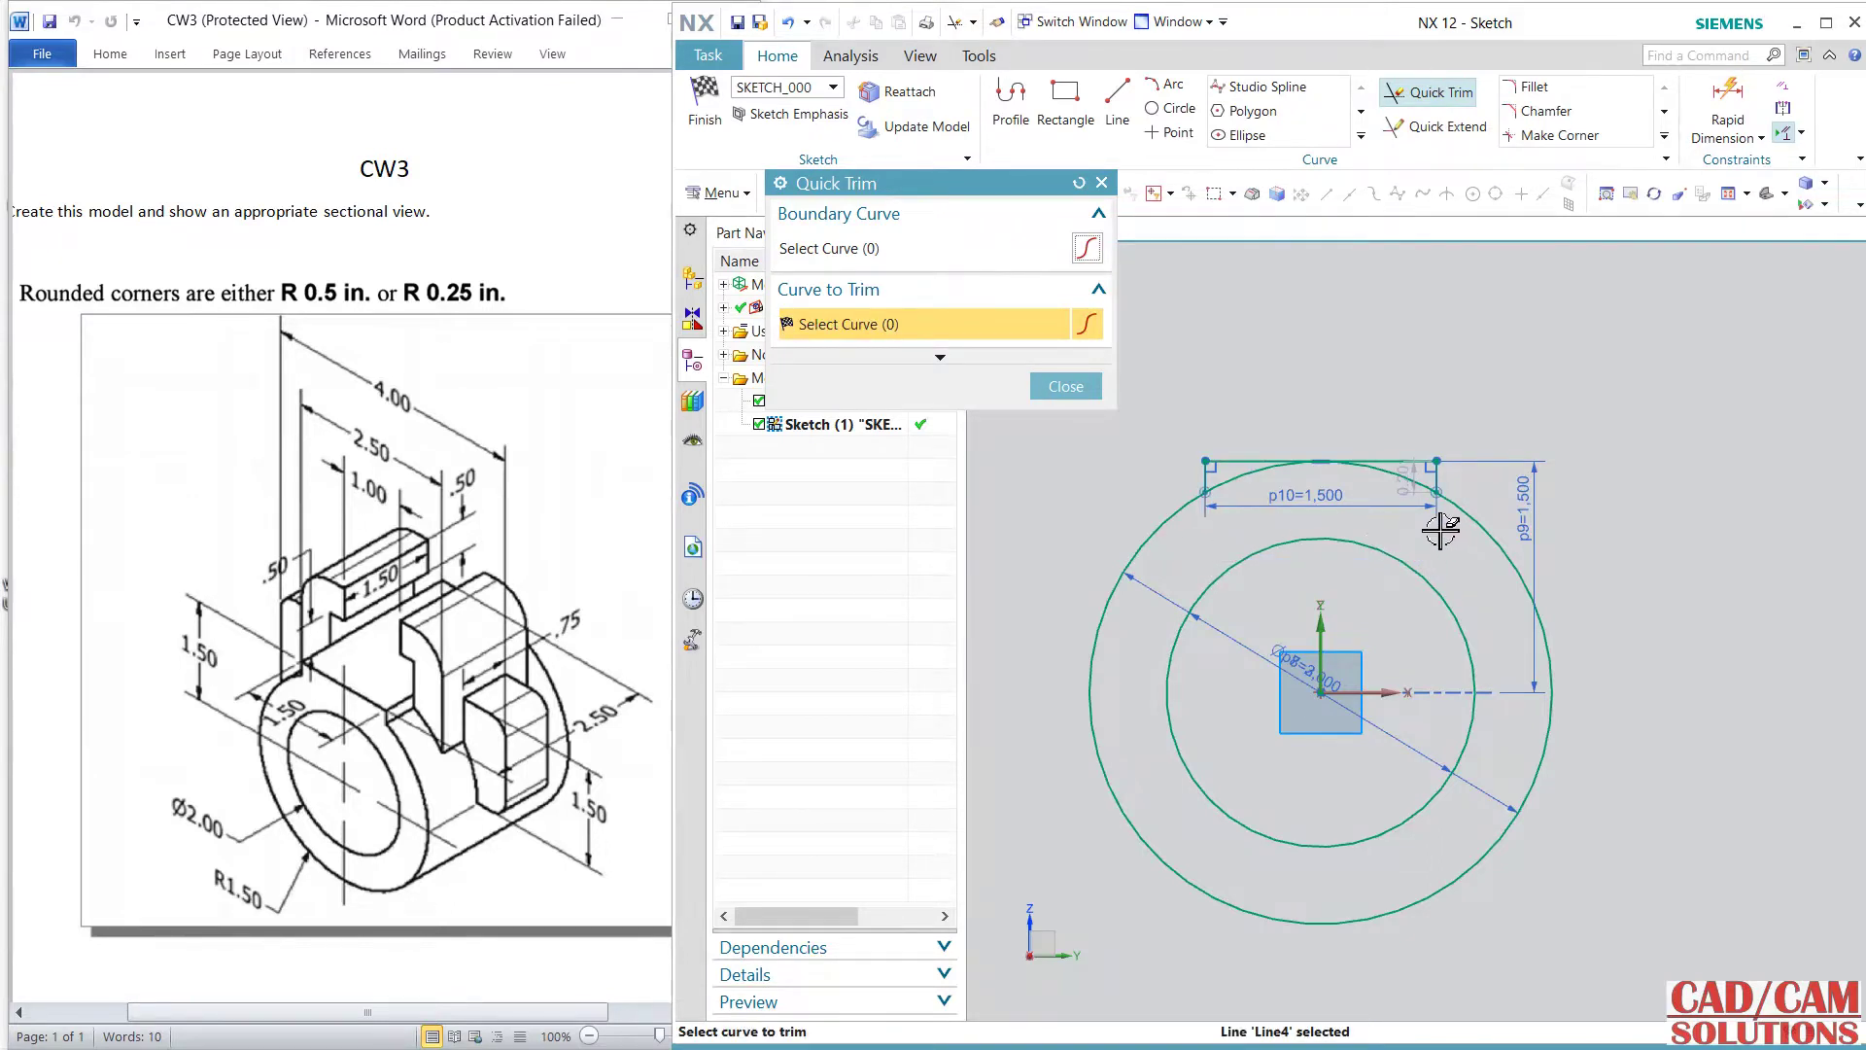
click(1382, 474)
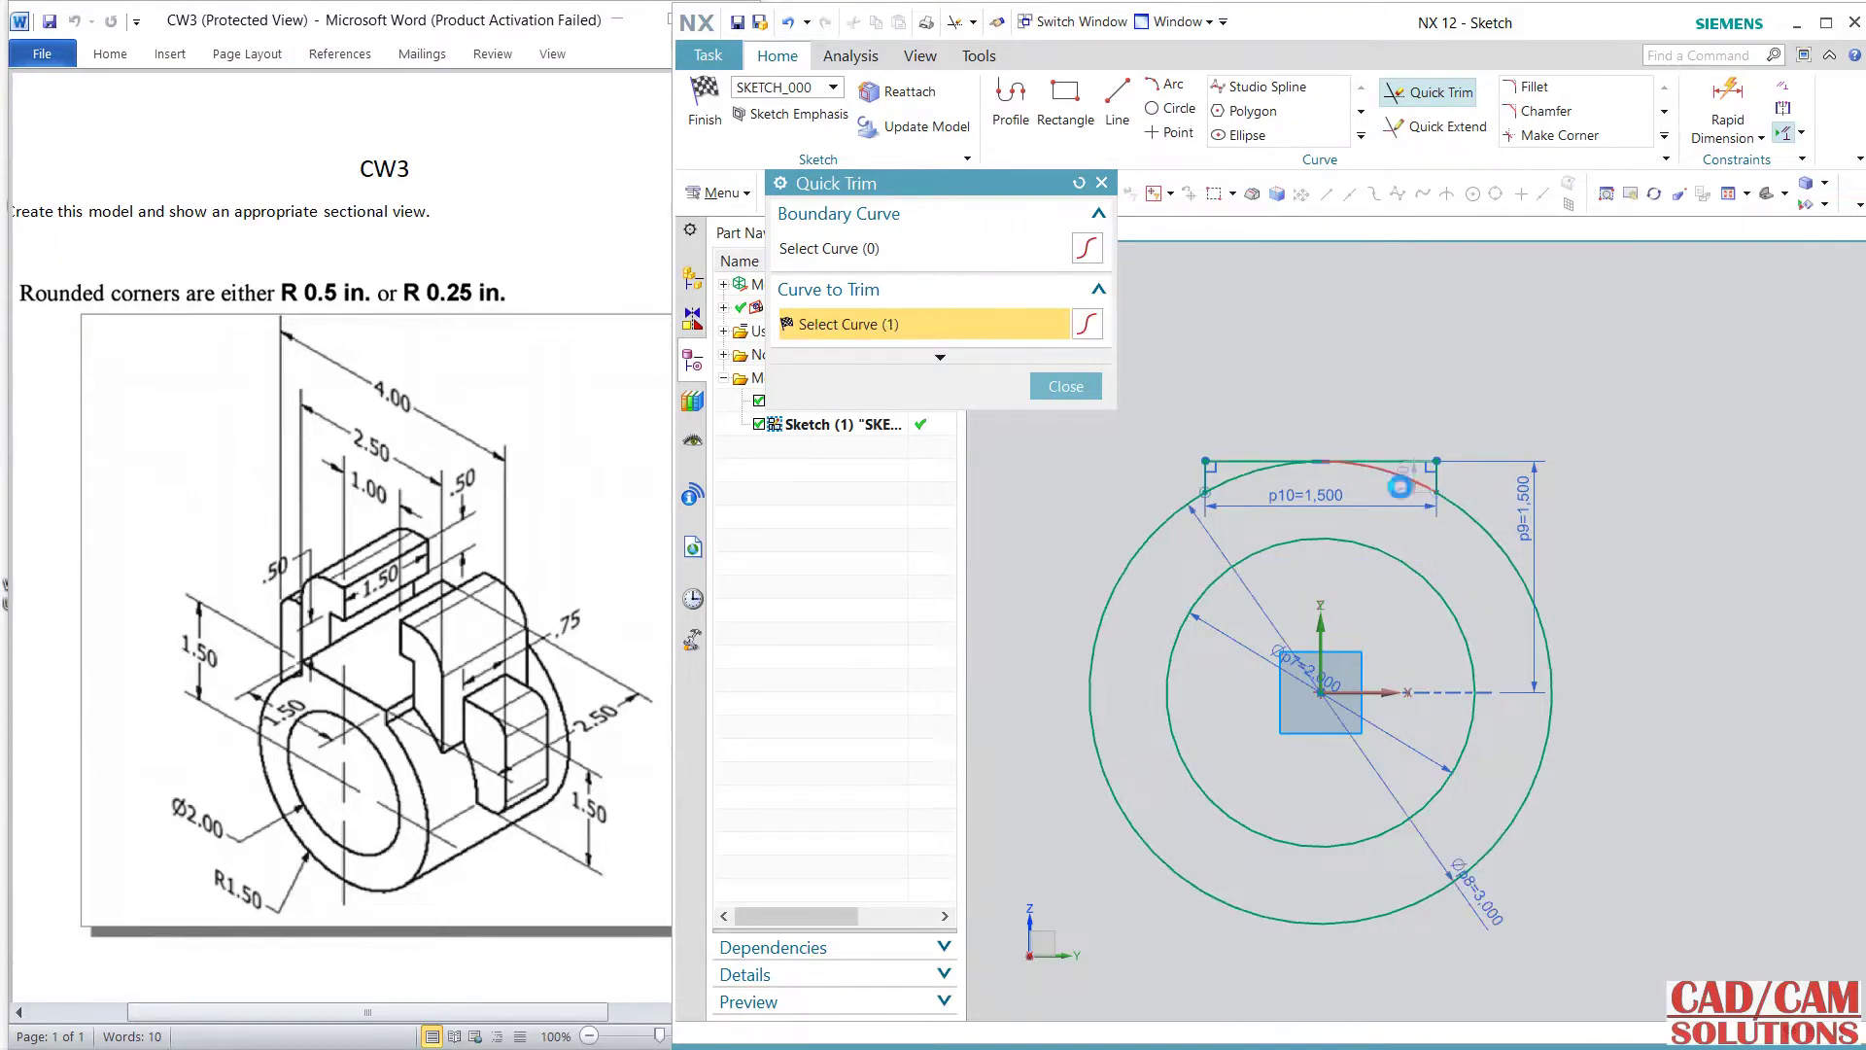
click(1245, 483)
key(Escape)
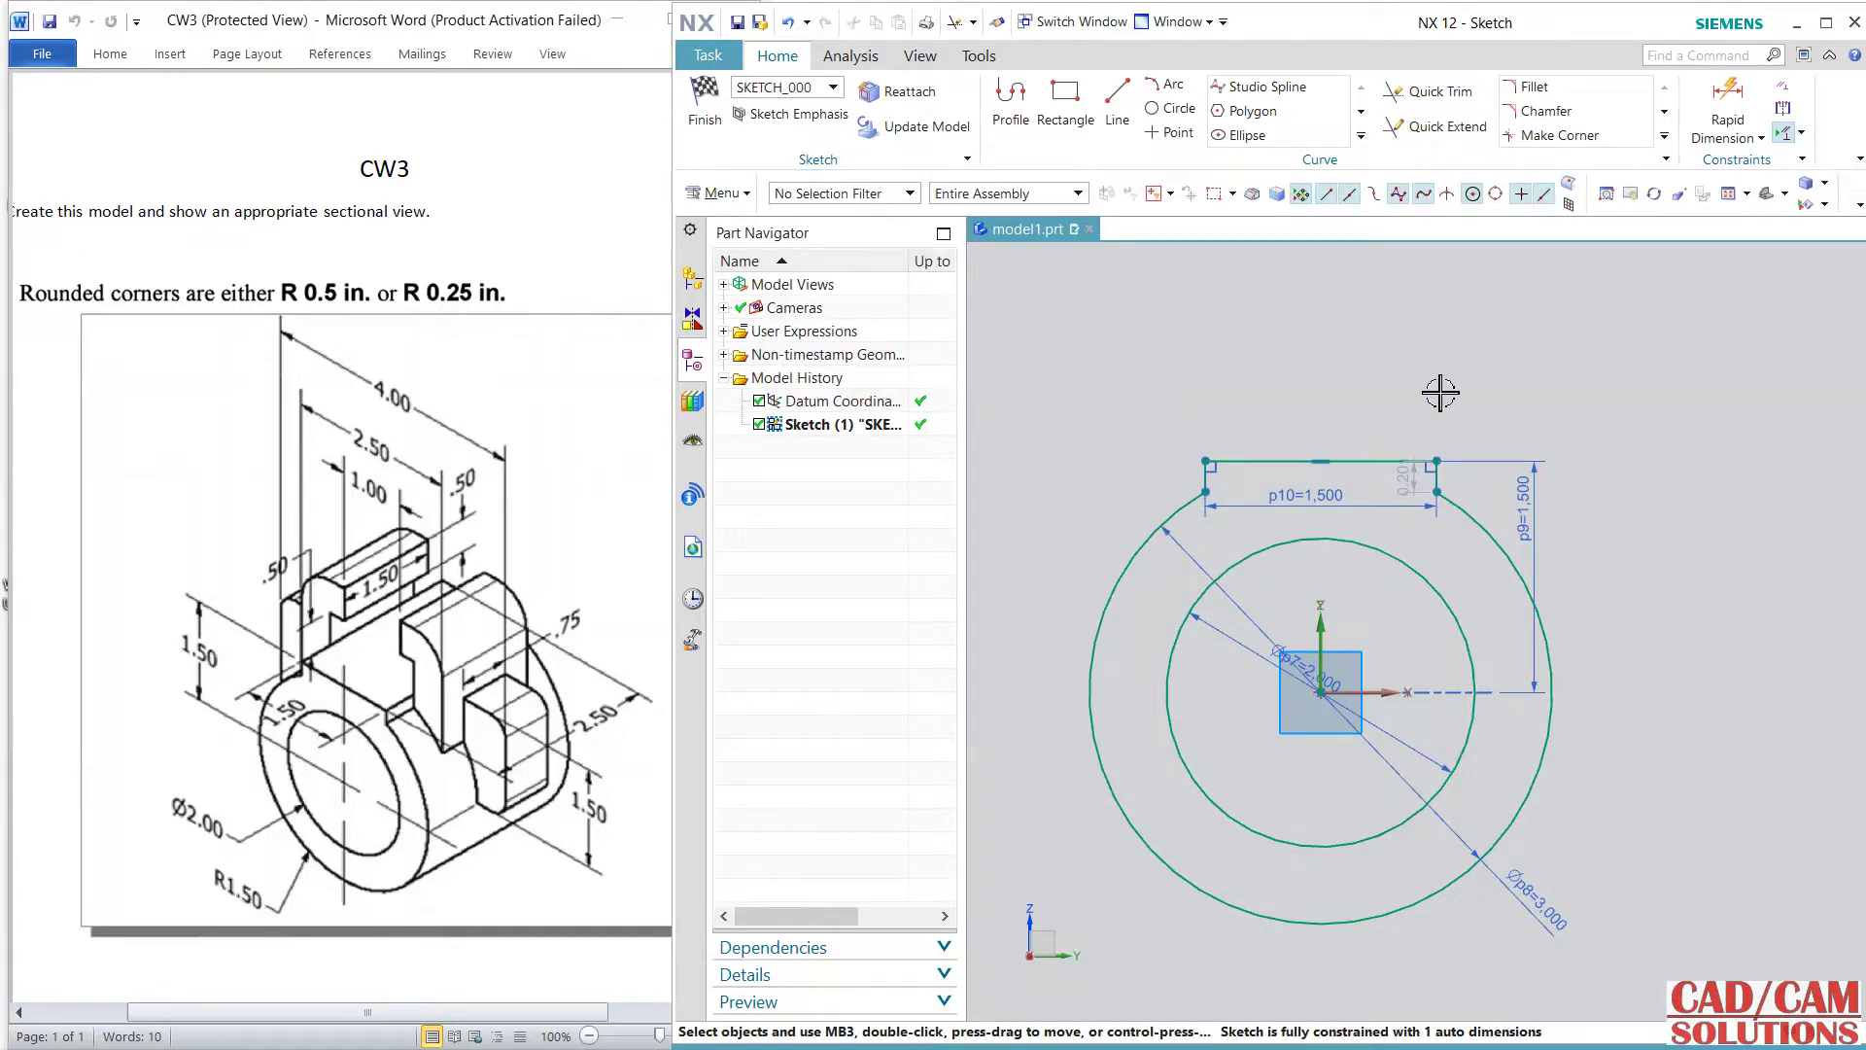
- Constrain the key's two lower side endpoints so the profile is fully constrained
scroll(1429, 447, up, 2)
scroll(1452, 505, up, 2)
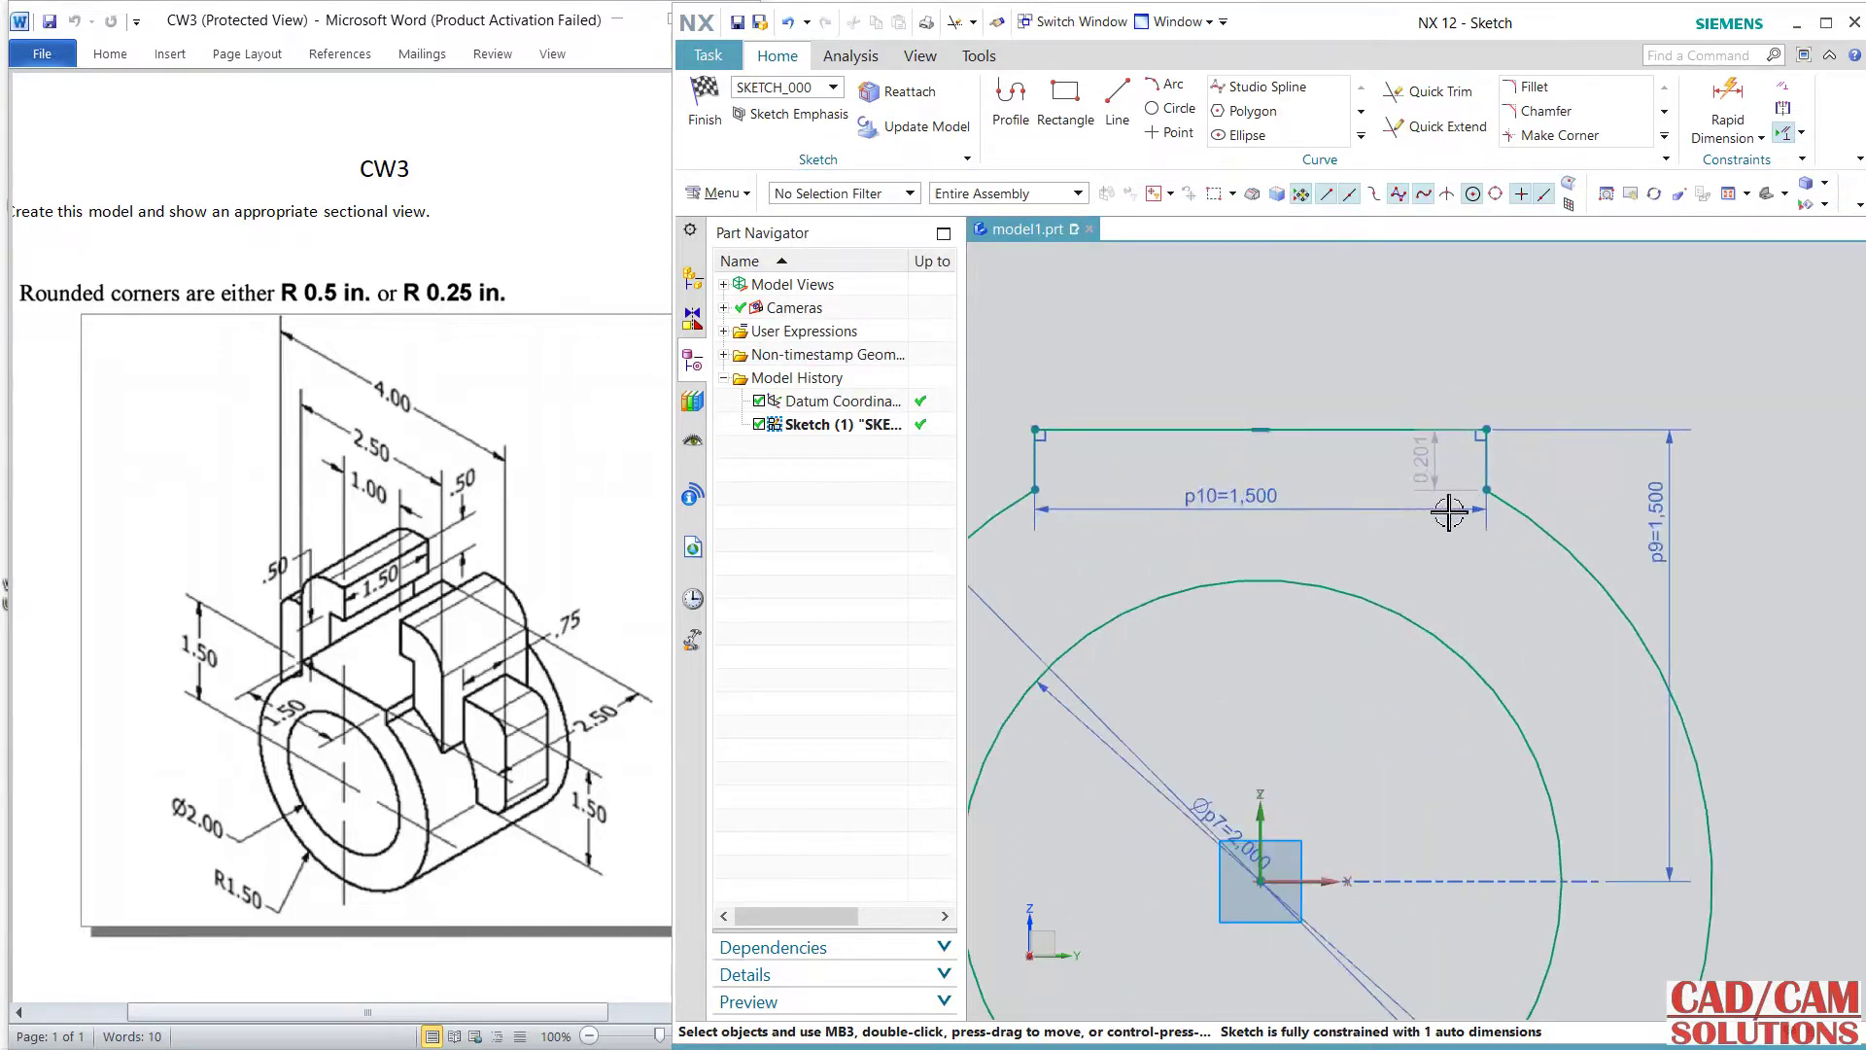
click(1488, 492)
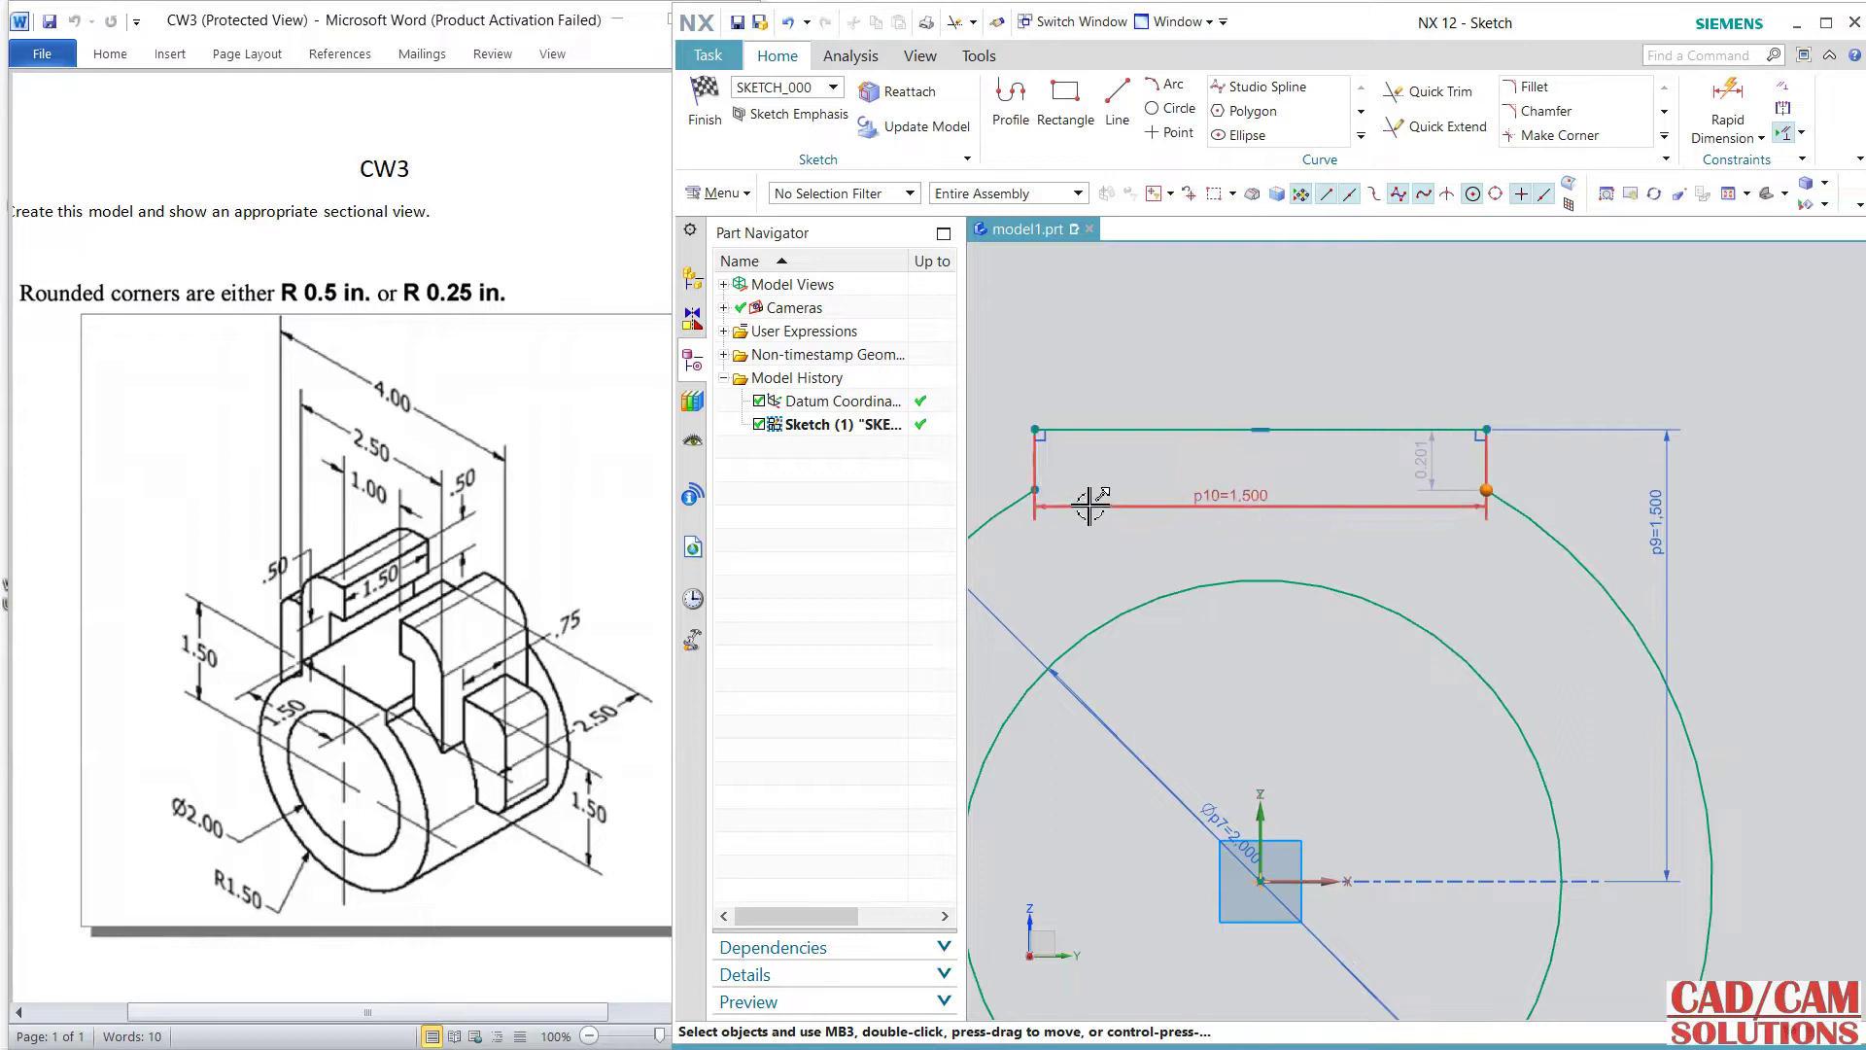
click(1034, 490)
click(1104, 457)
scroll(1541, 542, down, 1)
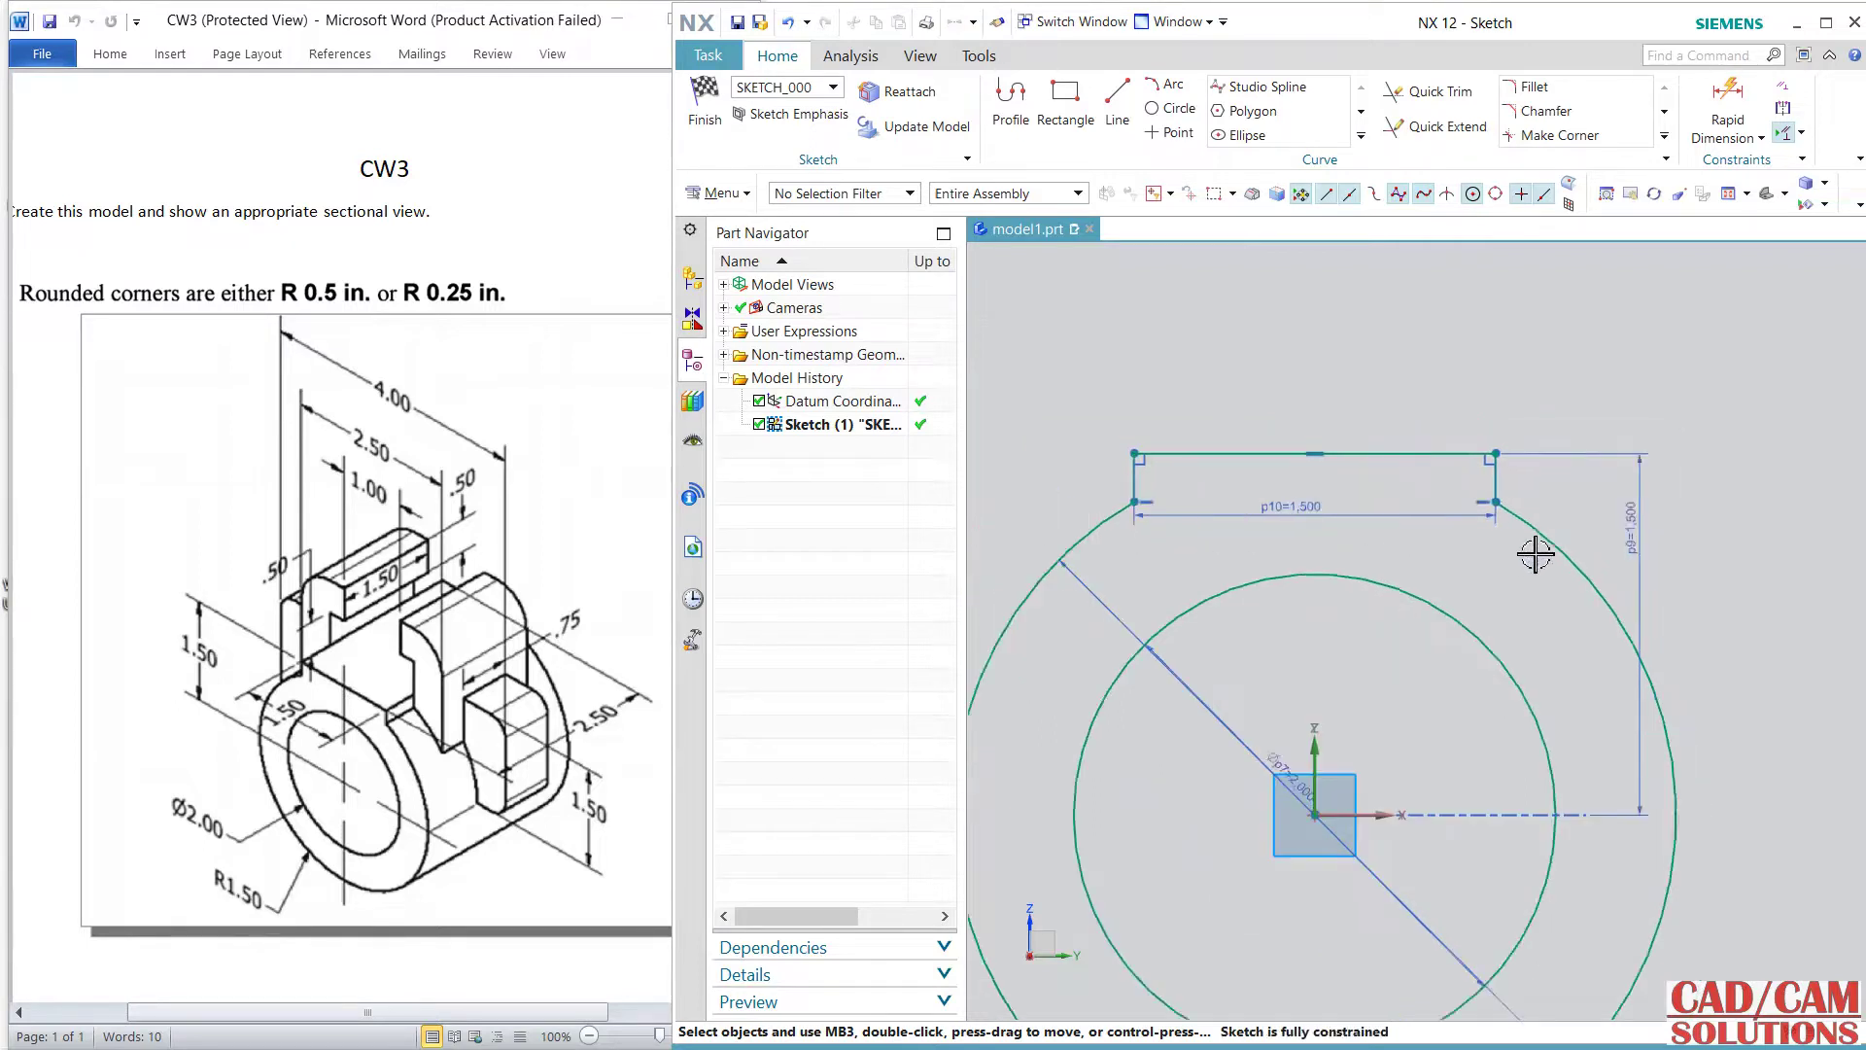
scroll(1541, 542, down, 1)
shift+middle_drag(1404, 616, 1342, 533)
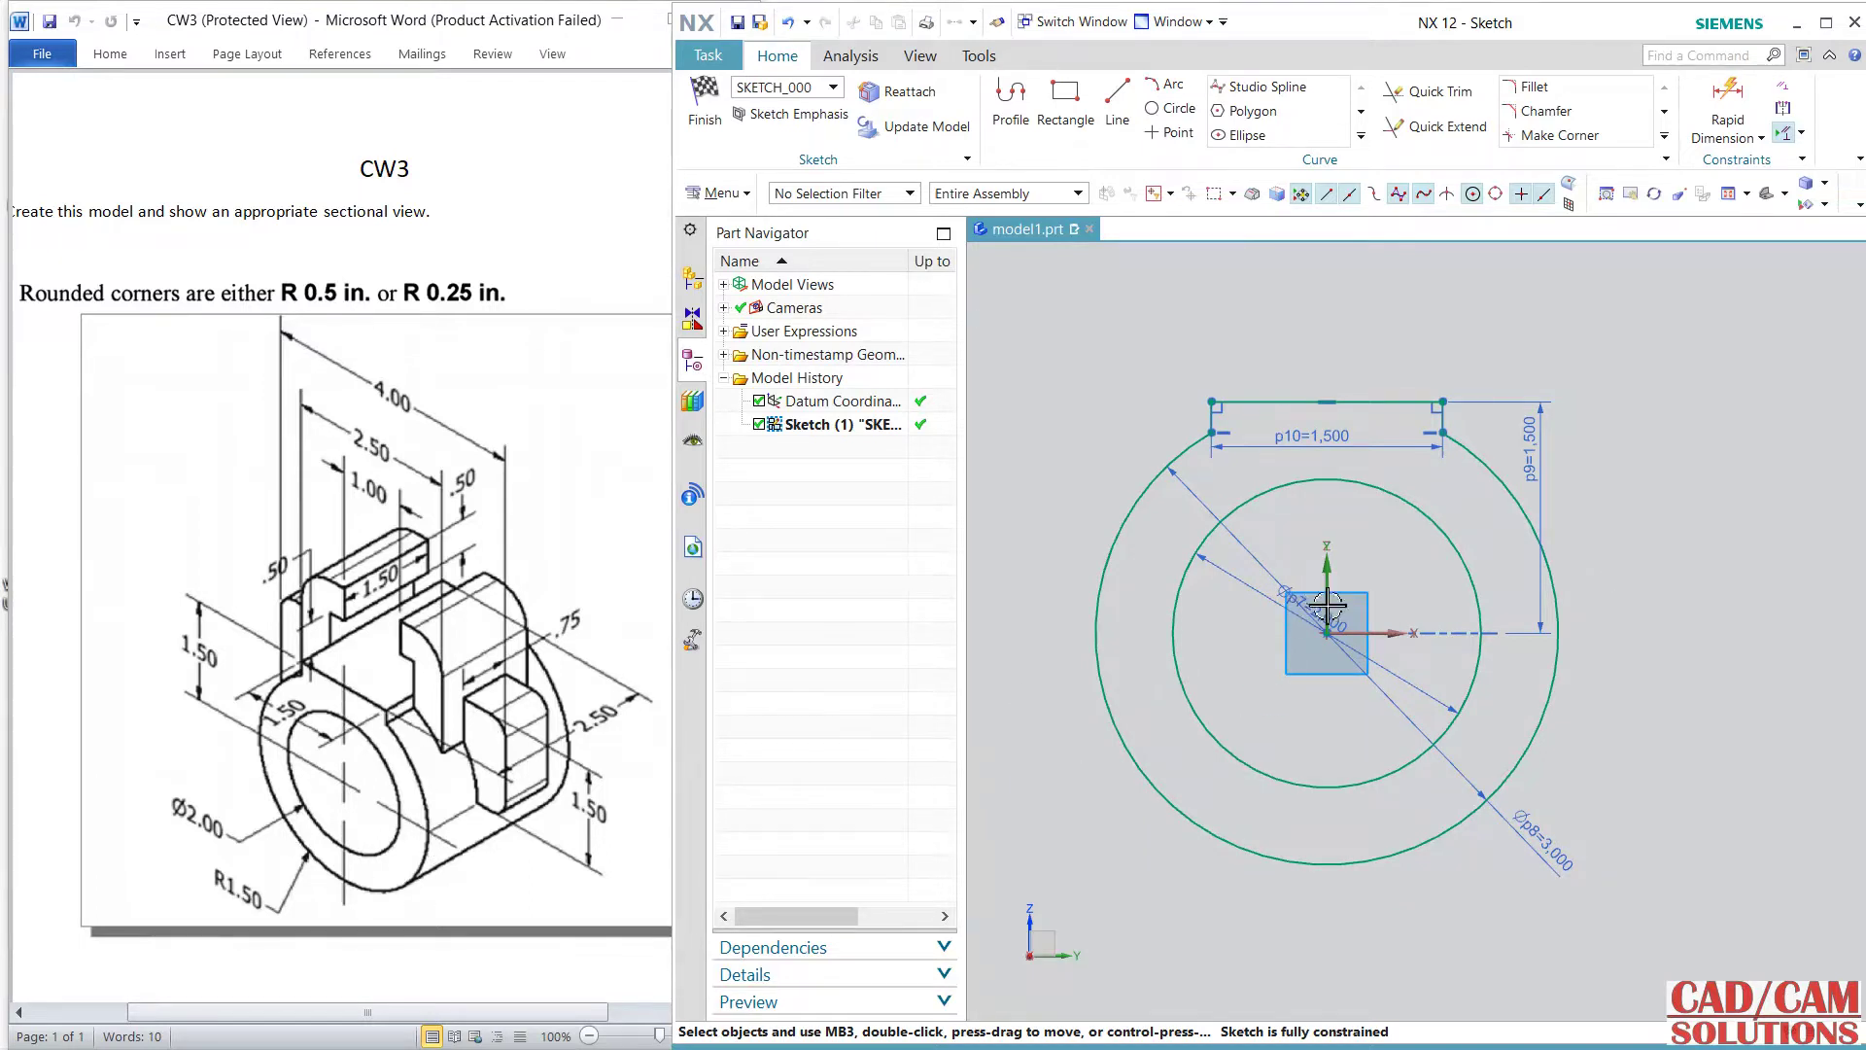
- Finish the sketch and start an extrusion of the keyed profile
click(710, 125)
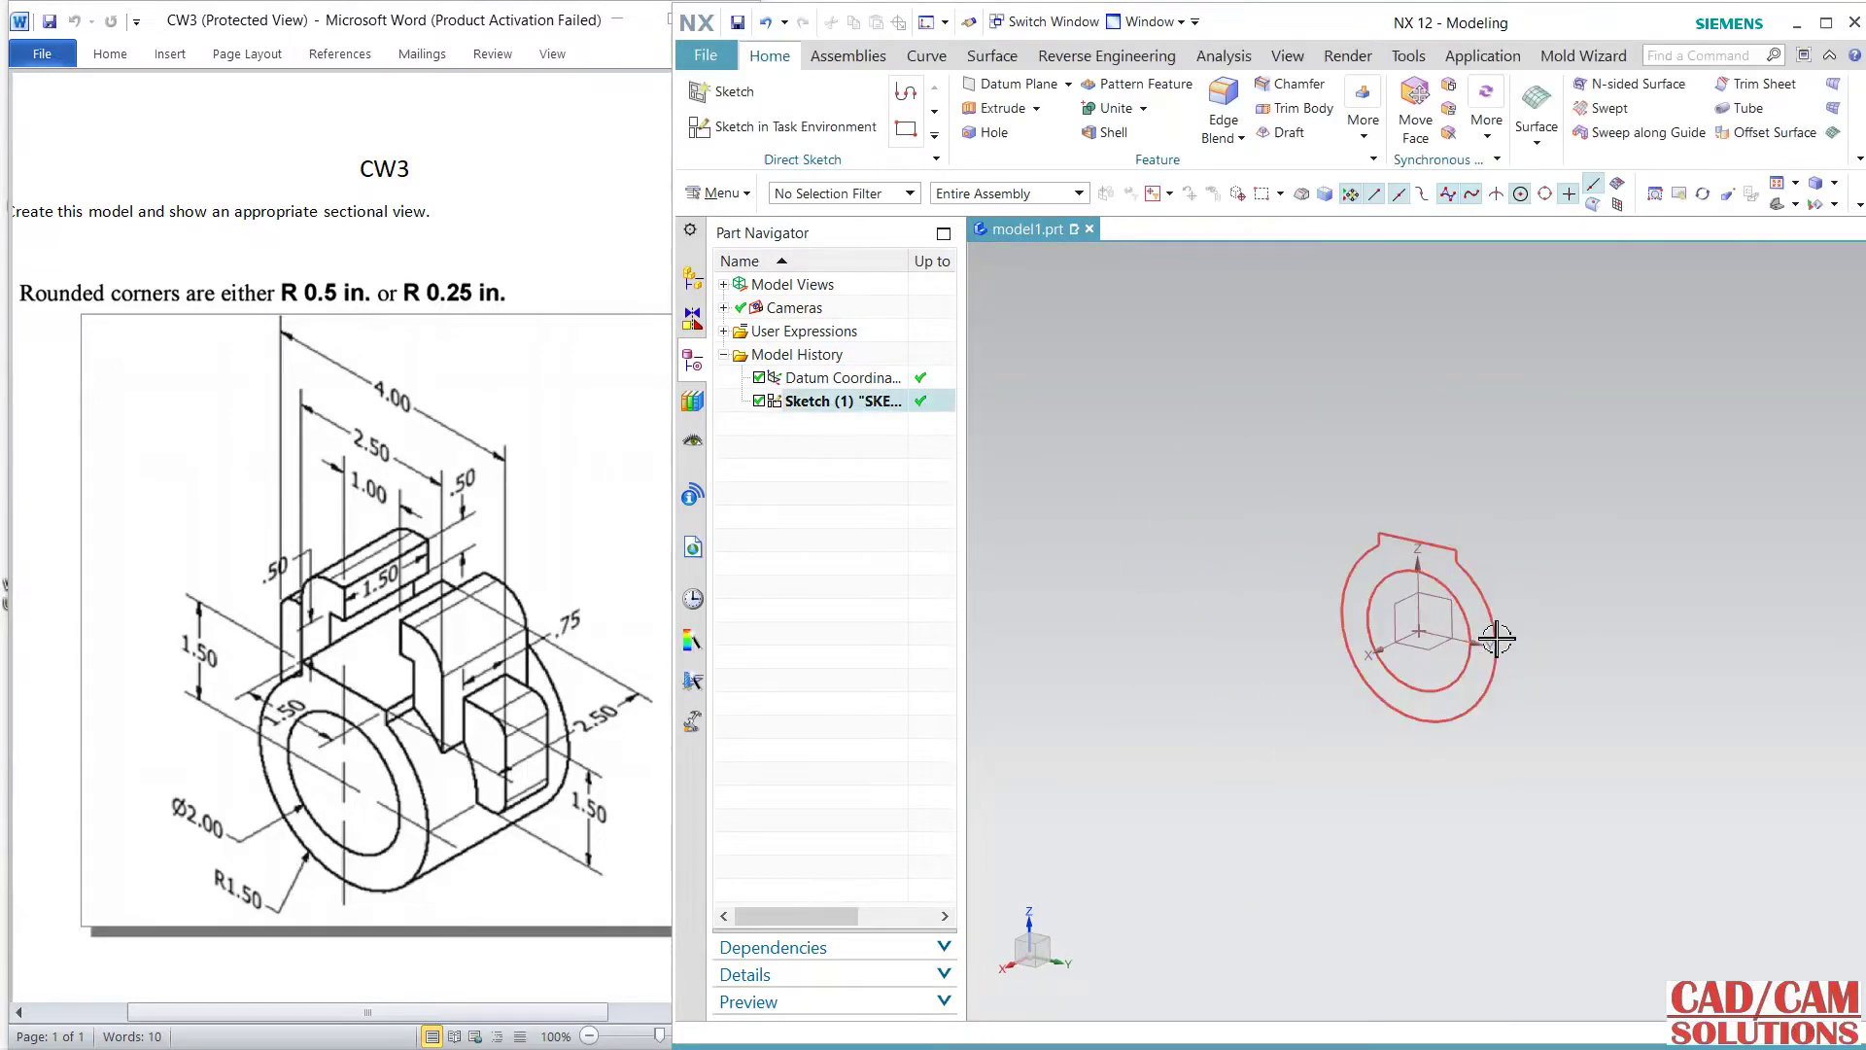
key(Escape)
scroll(1500, 647, up, 3)
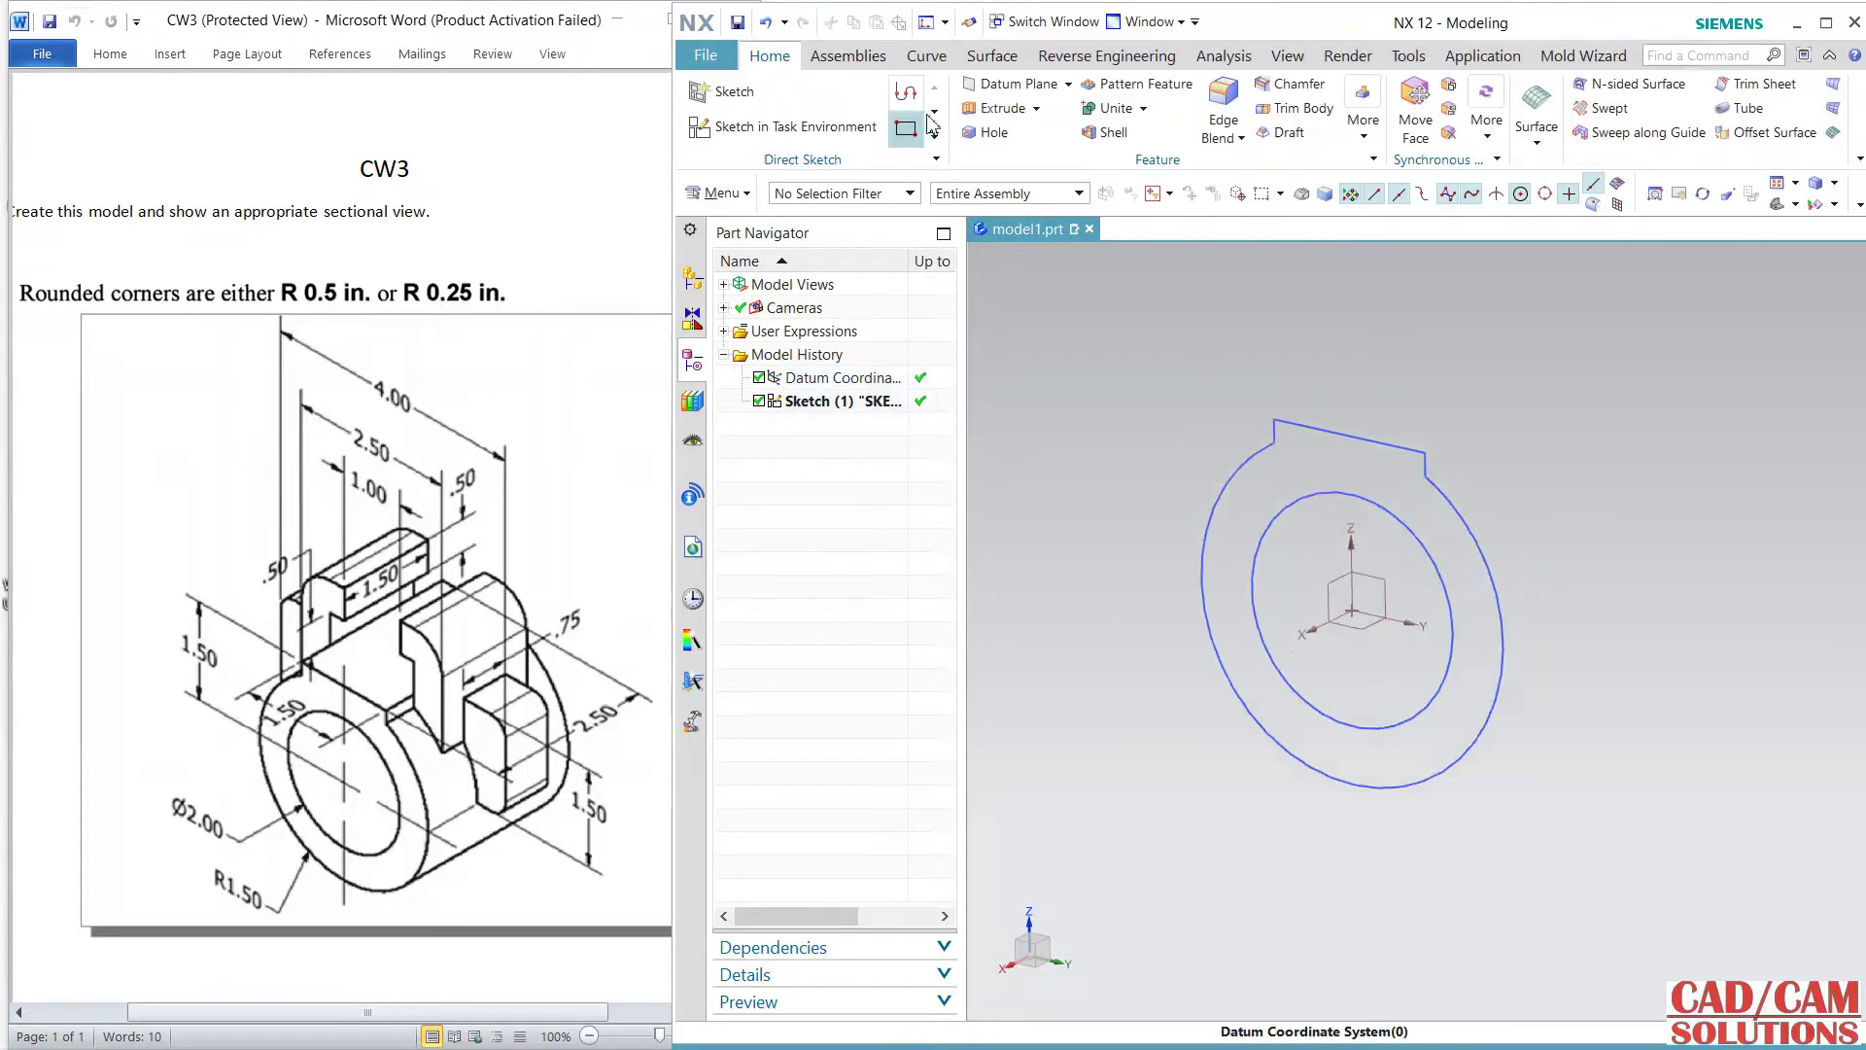
click(1003, 108)
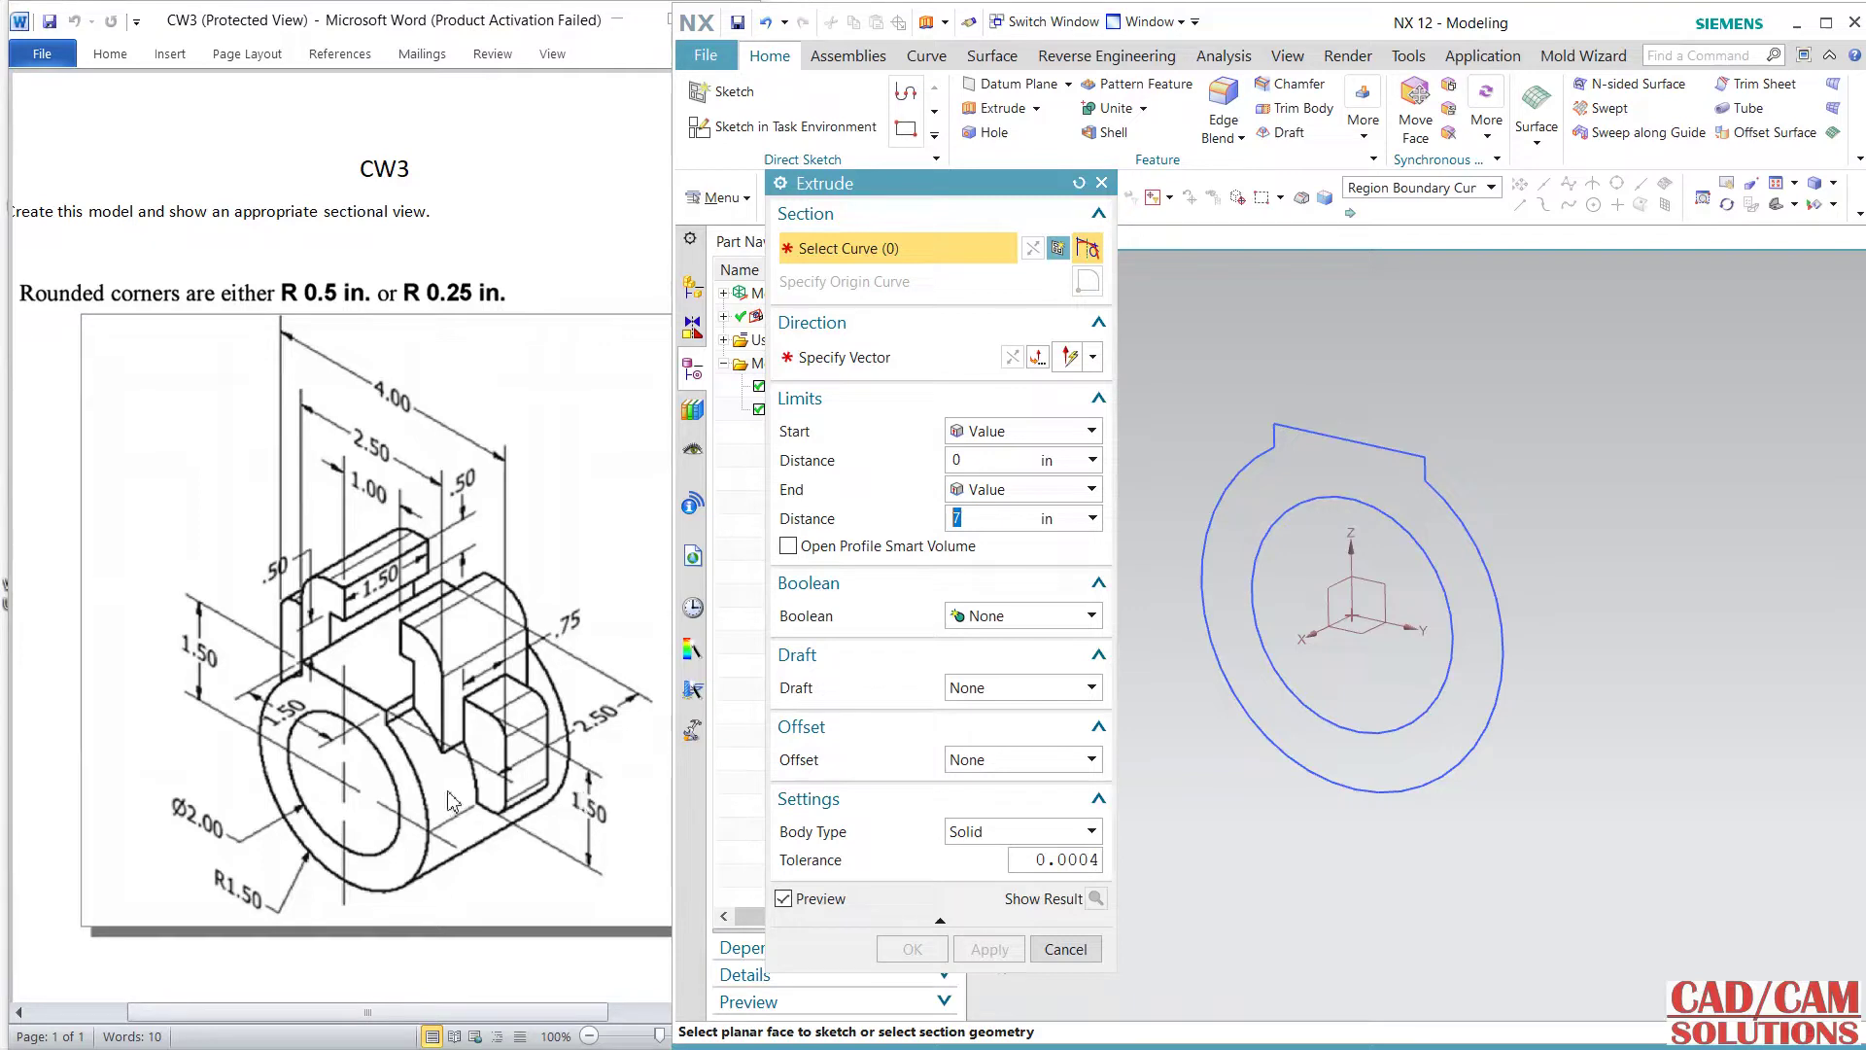
- Extrude the keyed profile symmetrically, 2.5/2 each side of the sketch plane
click(1007, 496)
click(1000, 541)
text(2.5/2)
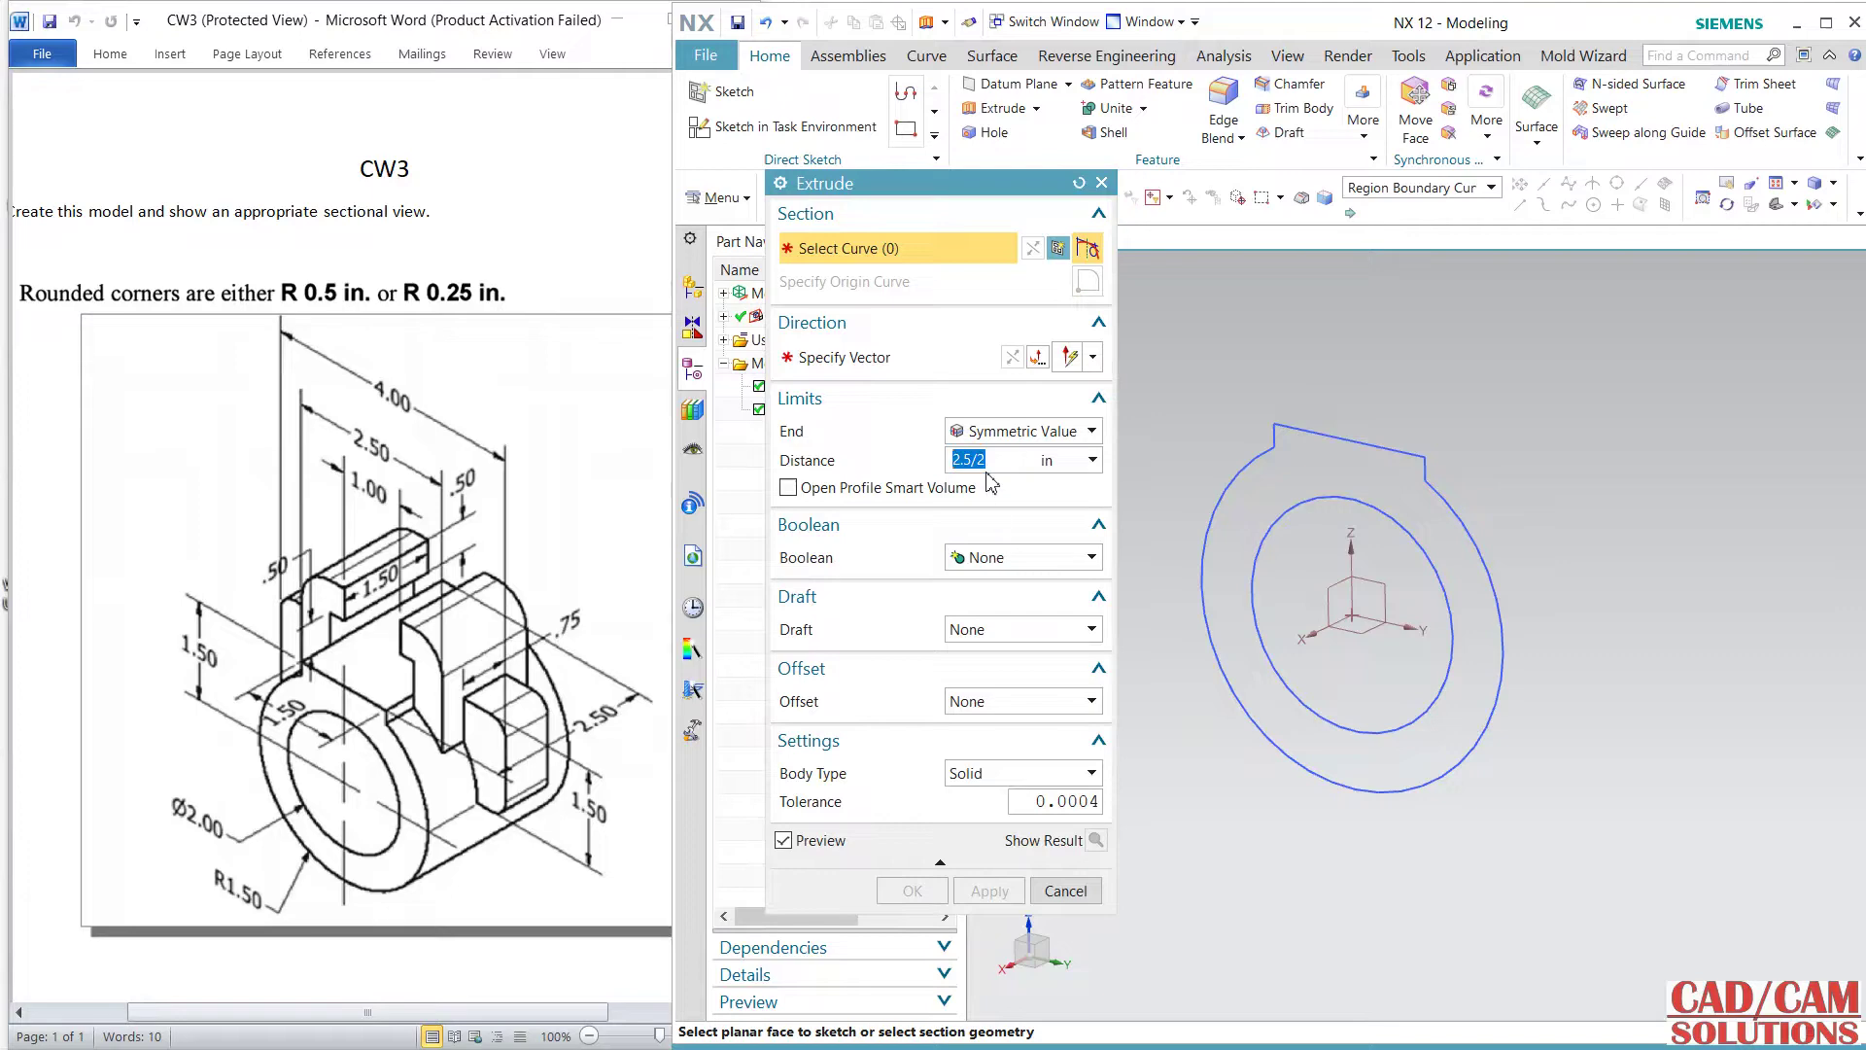
click(1335, 440)
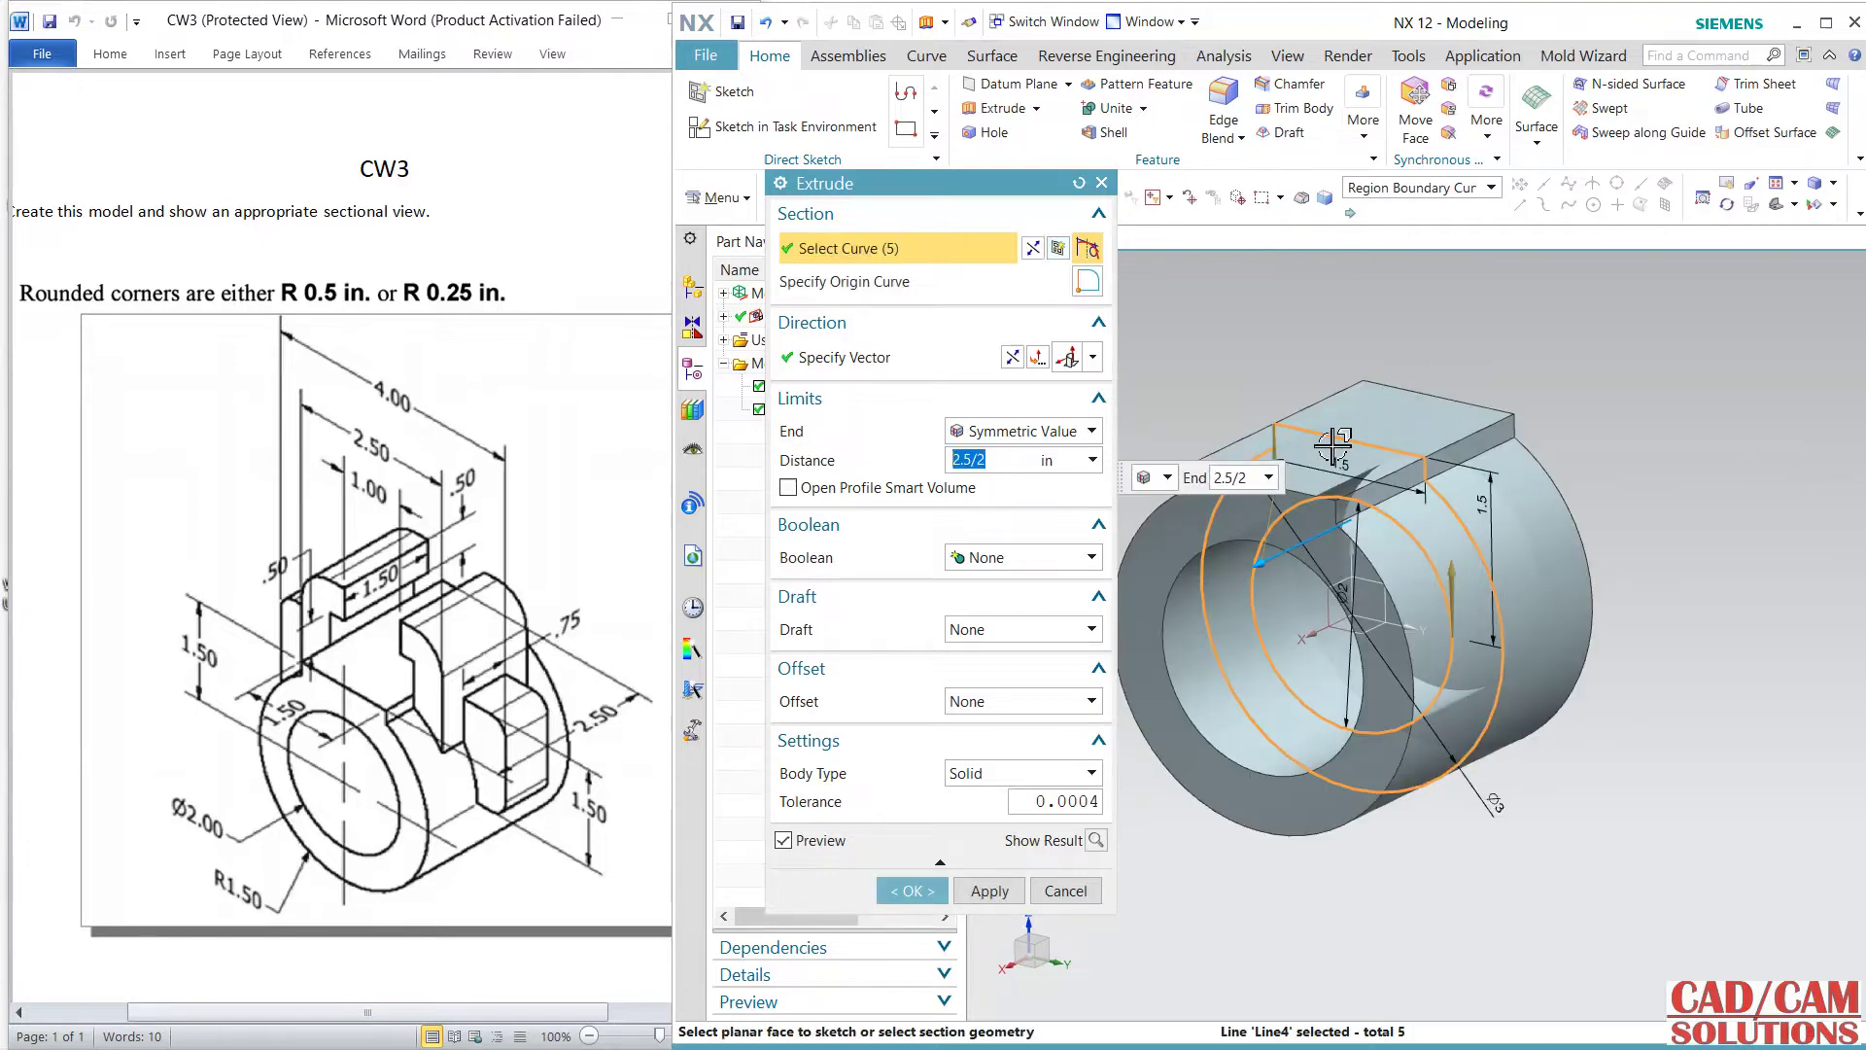
click(912, 891)
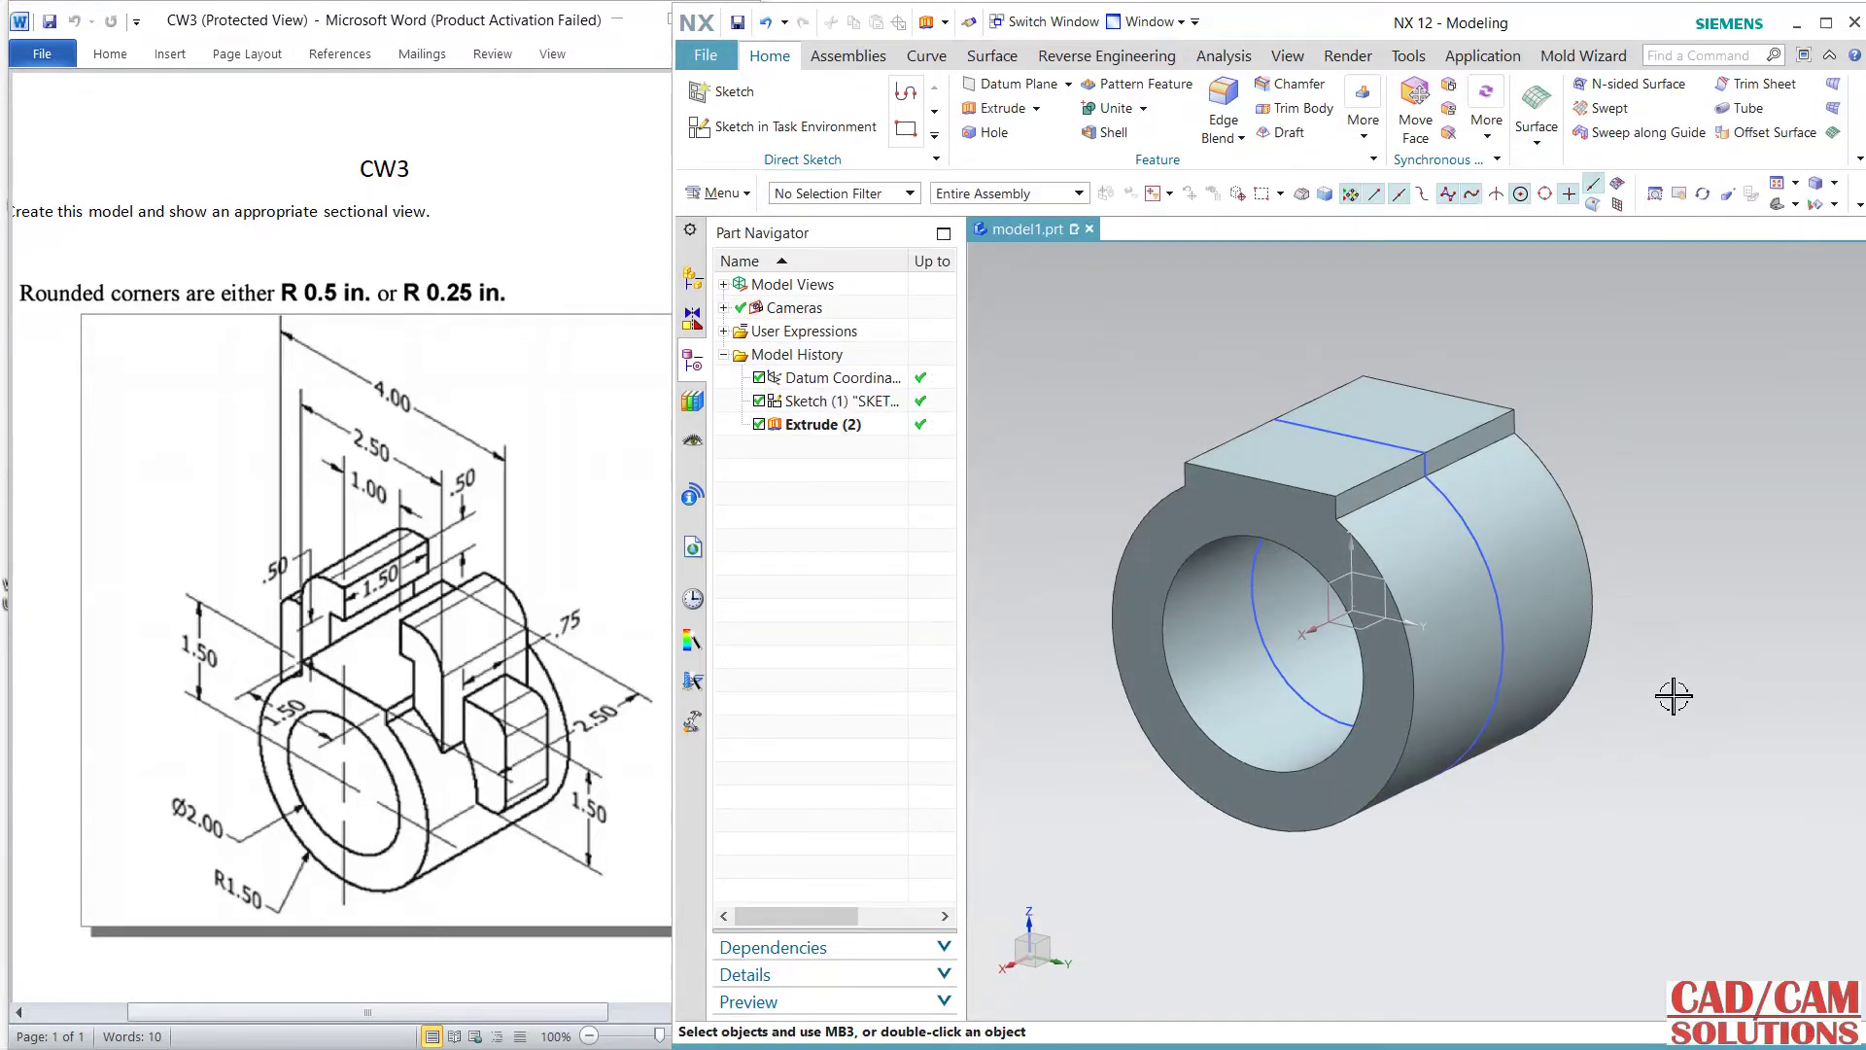
- Start a new sketch on the datum YZ plane through the cylinder
mouse_move(1672, 696)
middle_down()
mouse_move(1637, 676)
mouse_move(1694, 689)
mouse_move(1711, 669)
mouse_move(1675, 680)
middle_up()
click(795, 127)
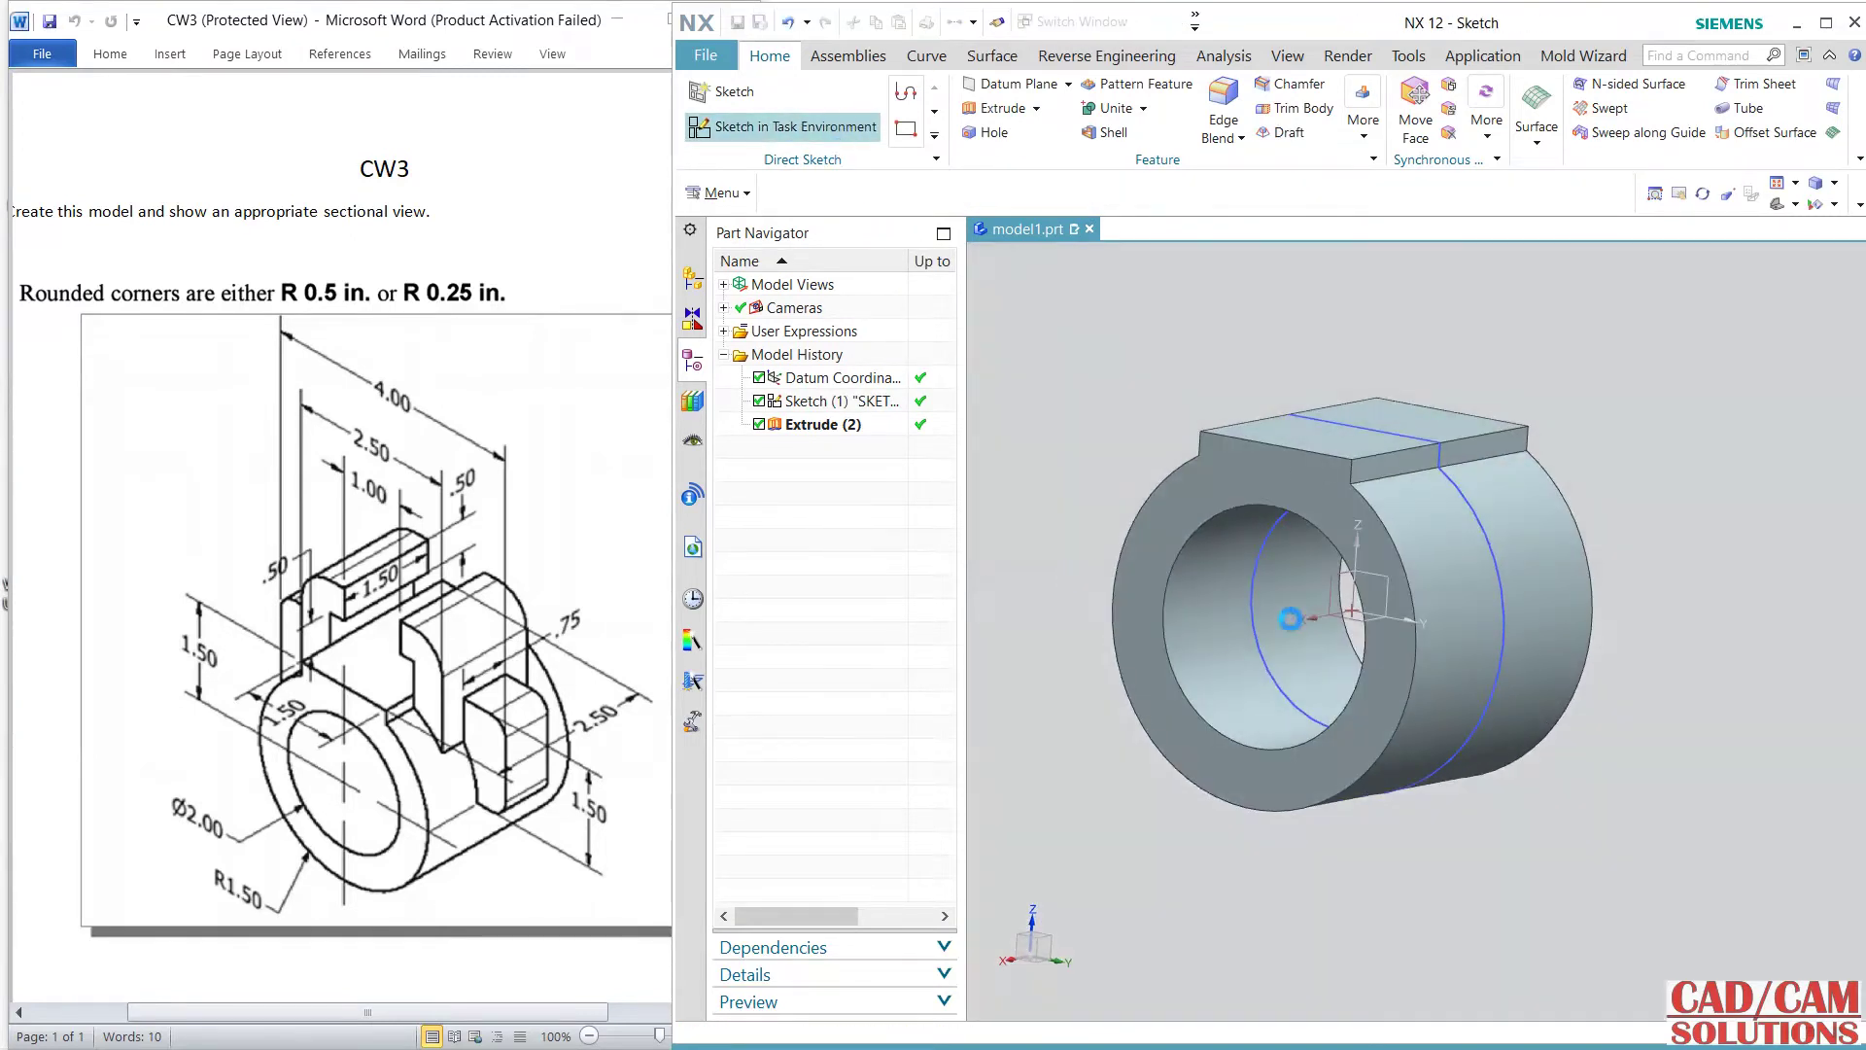
click(1378, 595)
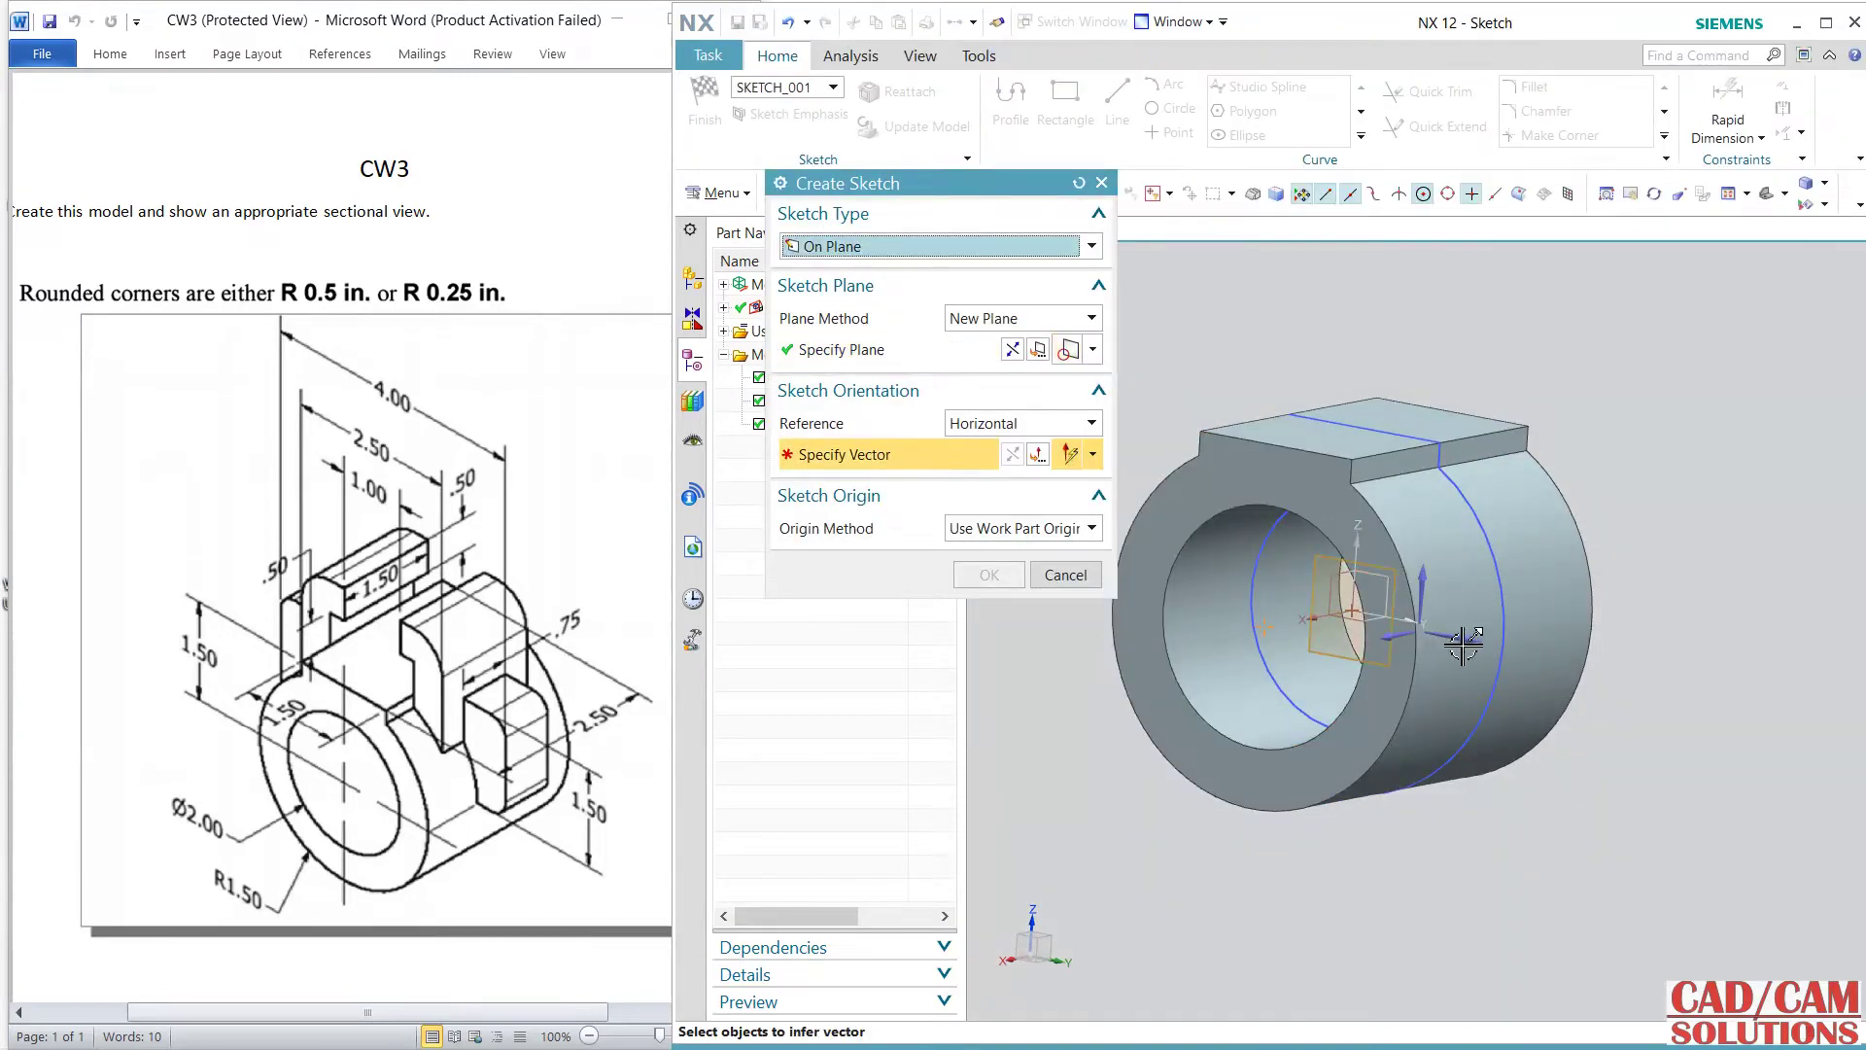
middle_click(1555, 757)
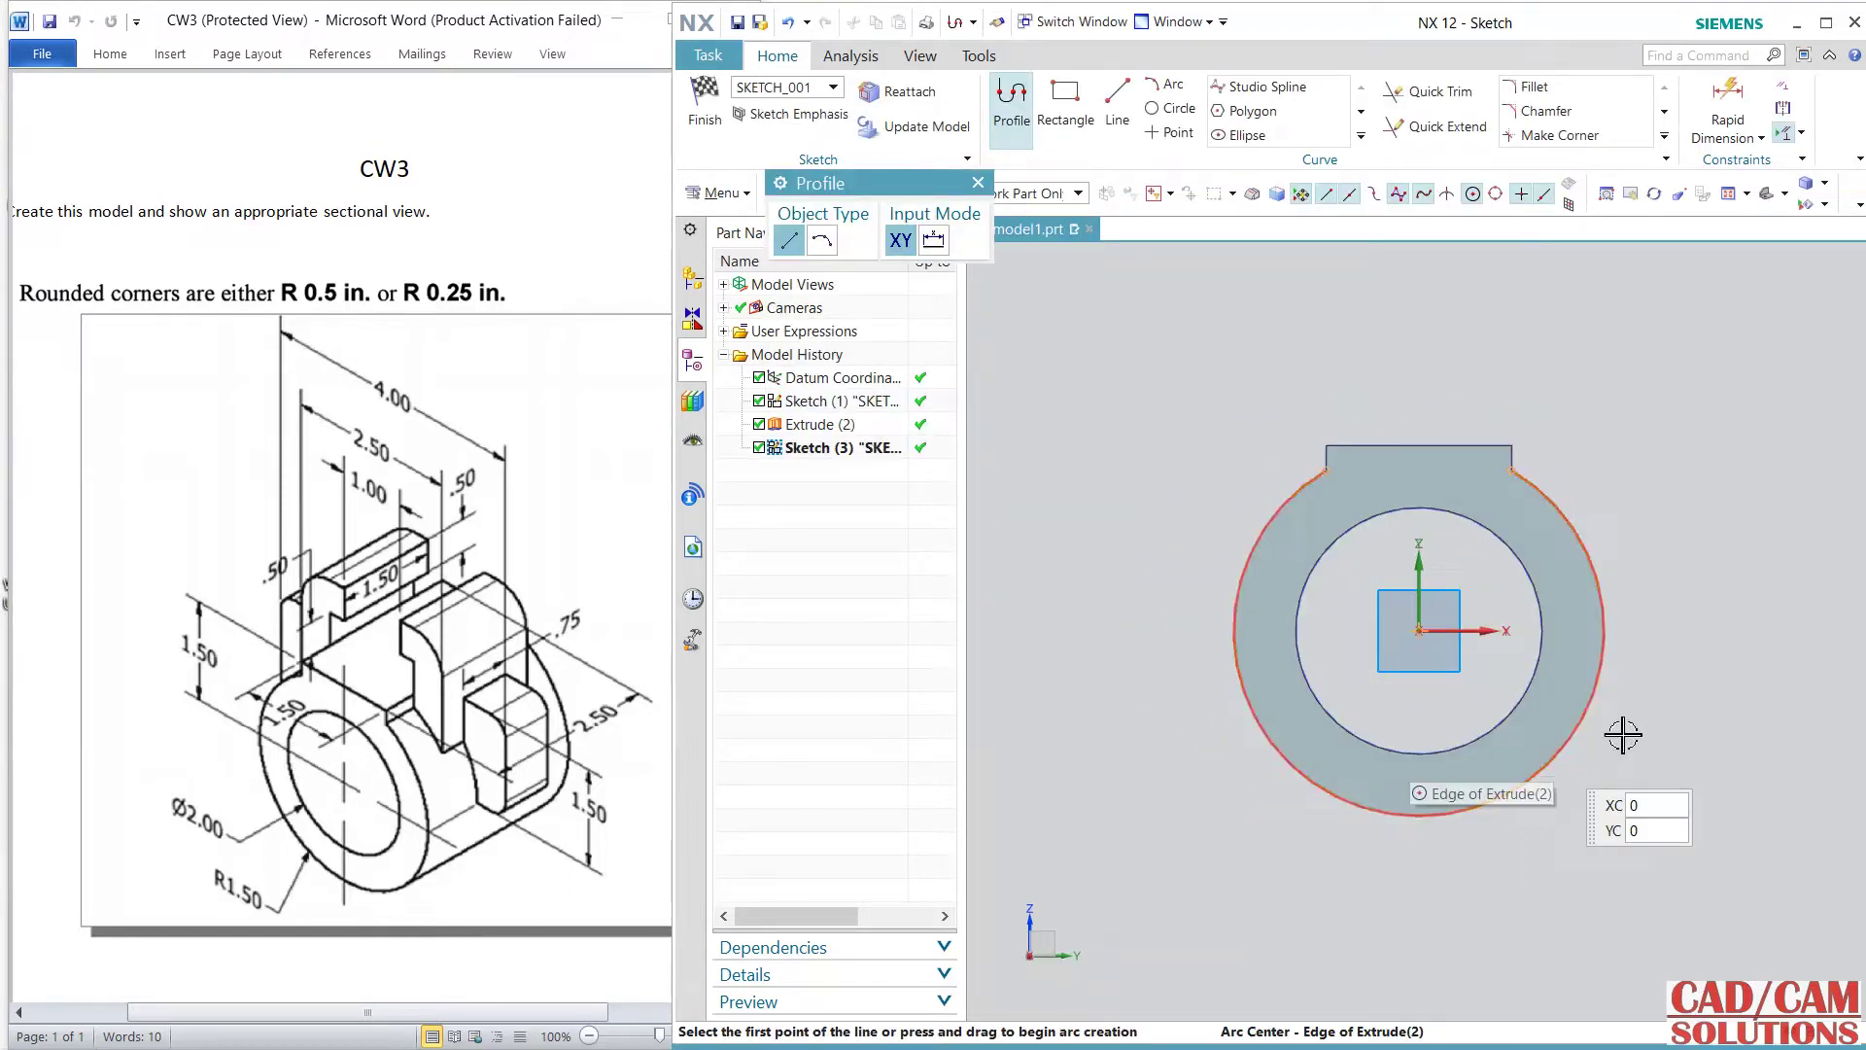
- Draw the stepped open line profile starting from the top block's right corner
scroll(1599, 480, up, 2)
shift+middle_drag(1599, 481, 1503, 506)
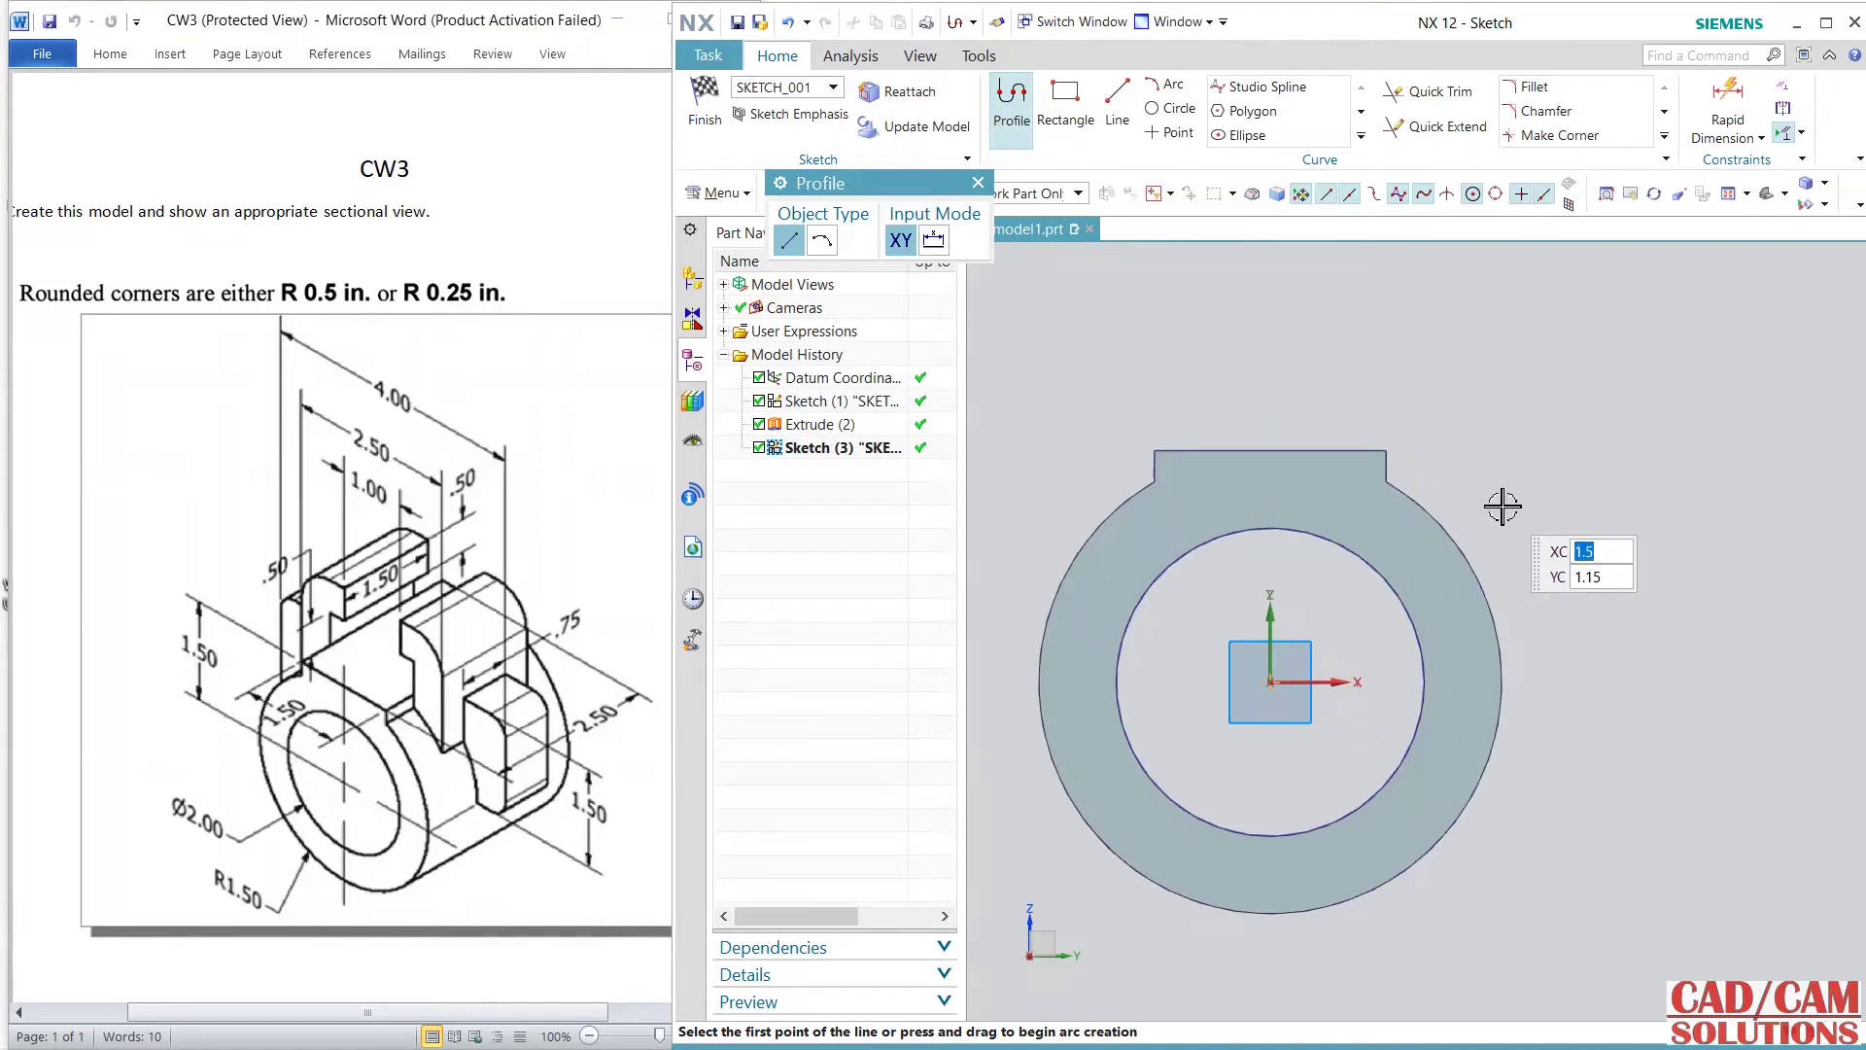
click(1386, 480)
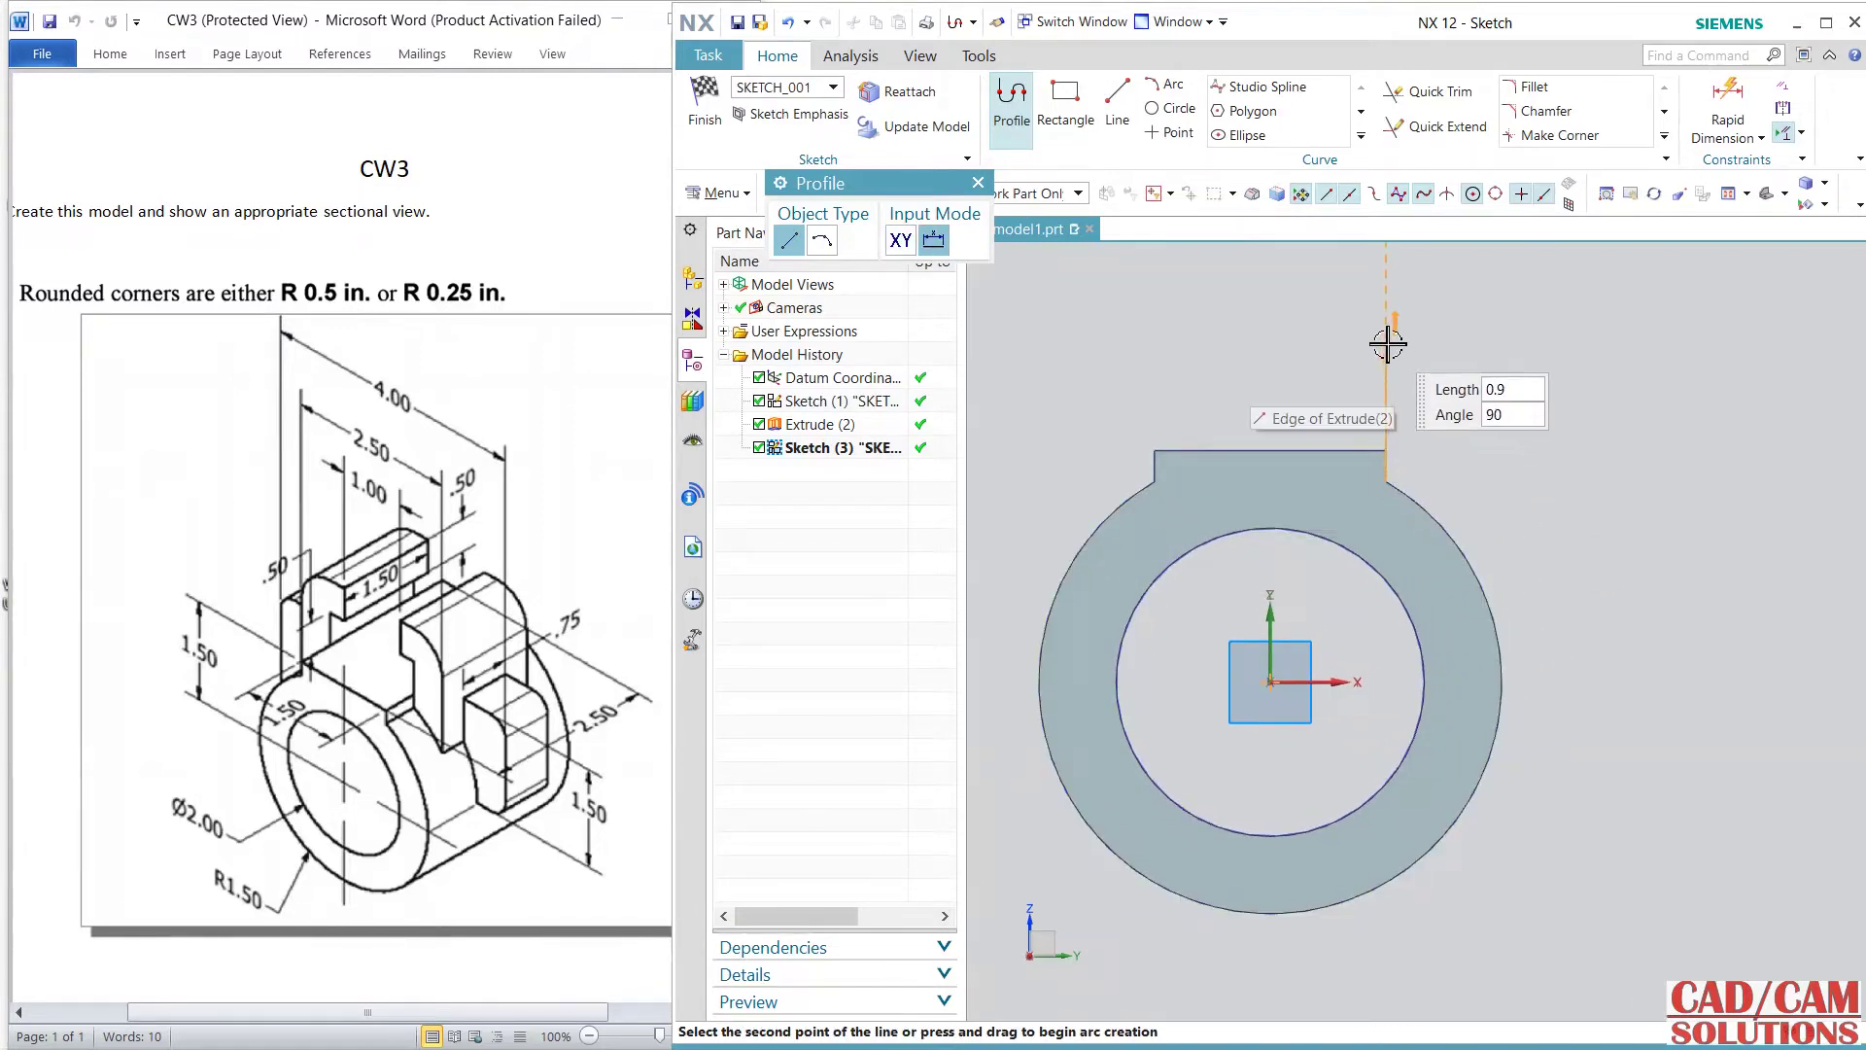
click(1388, 337)
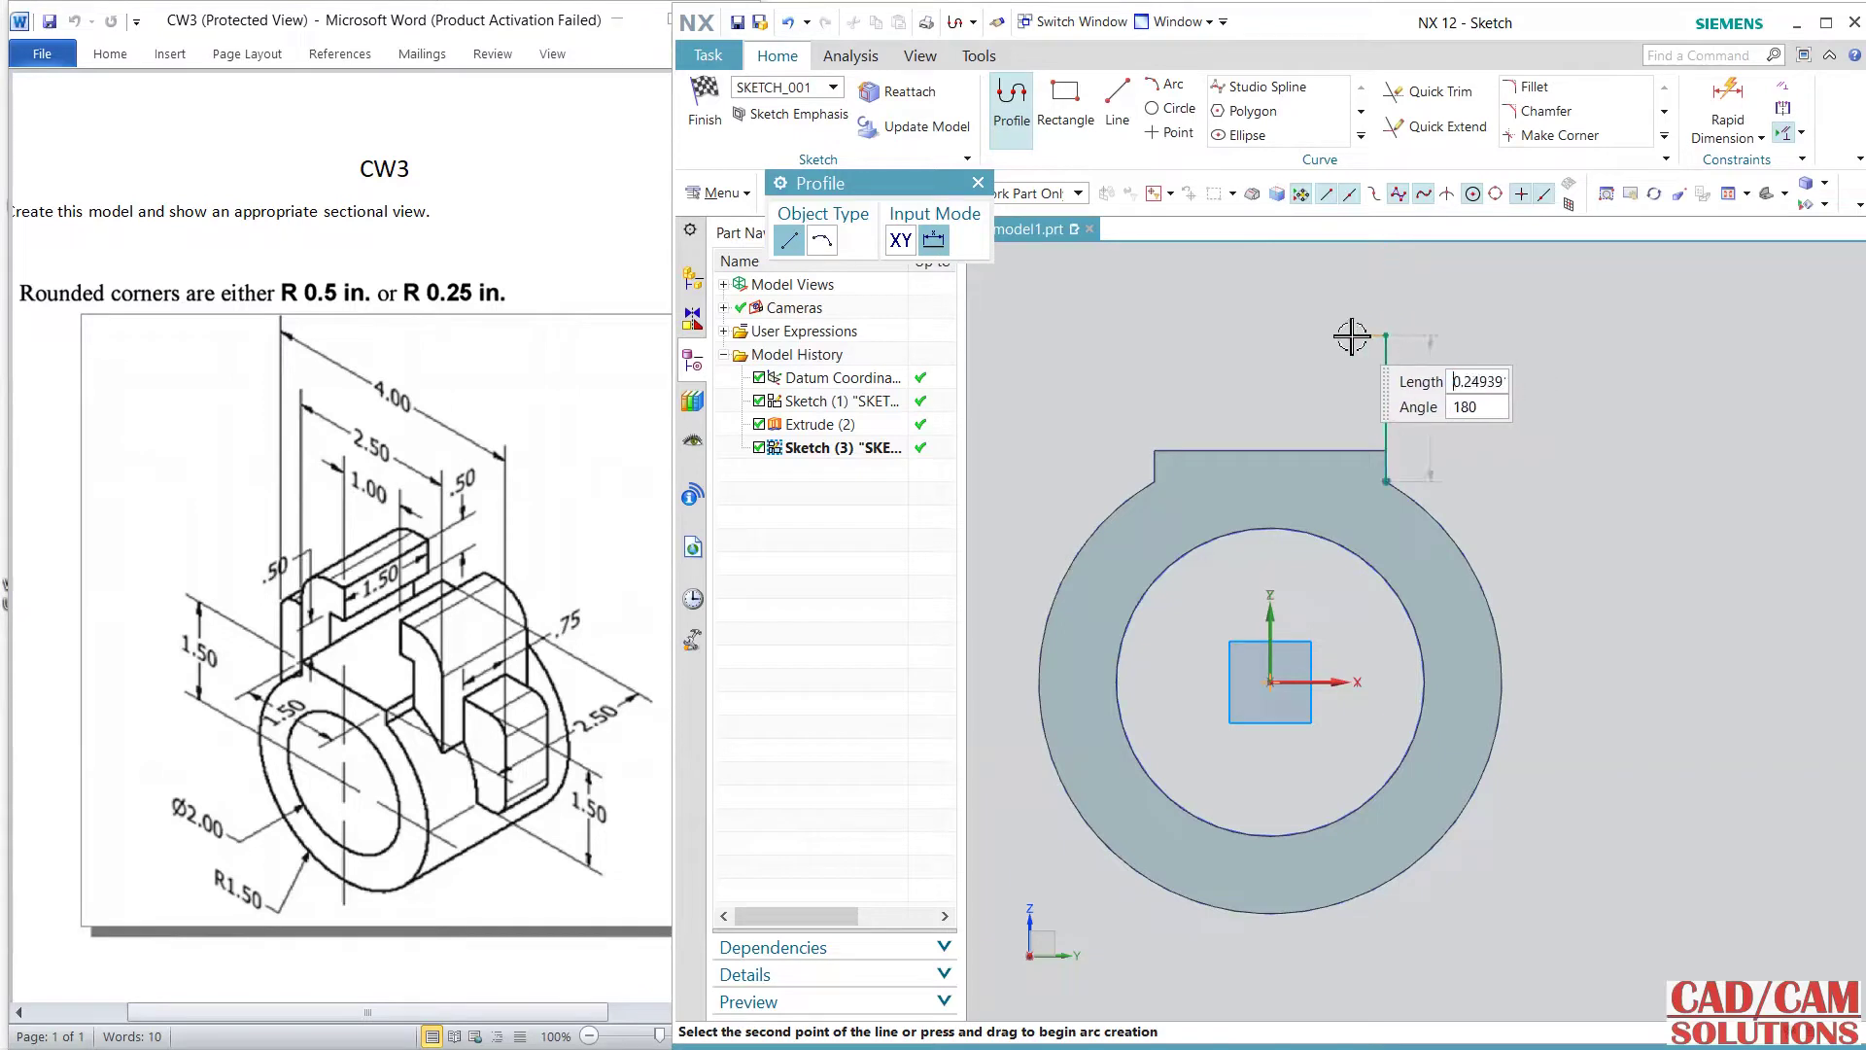
click(1347, 335)
click(1347, 282)
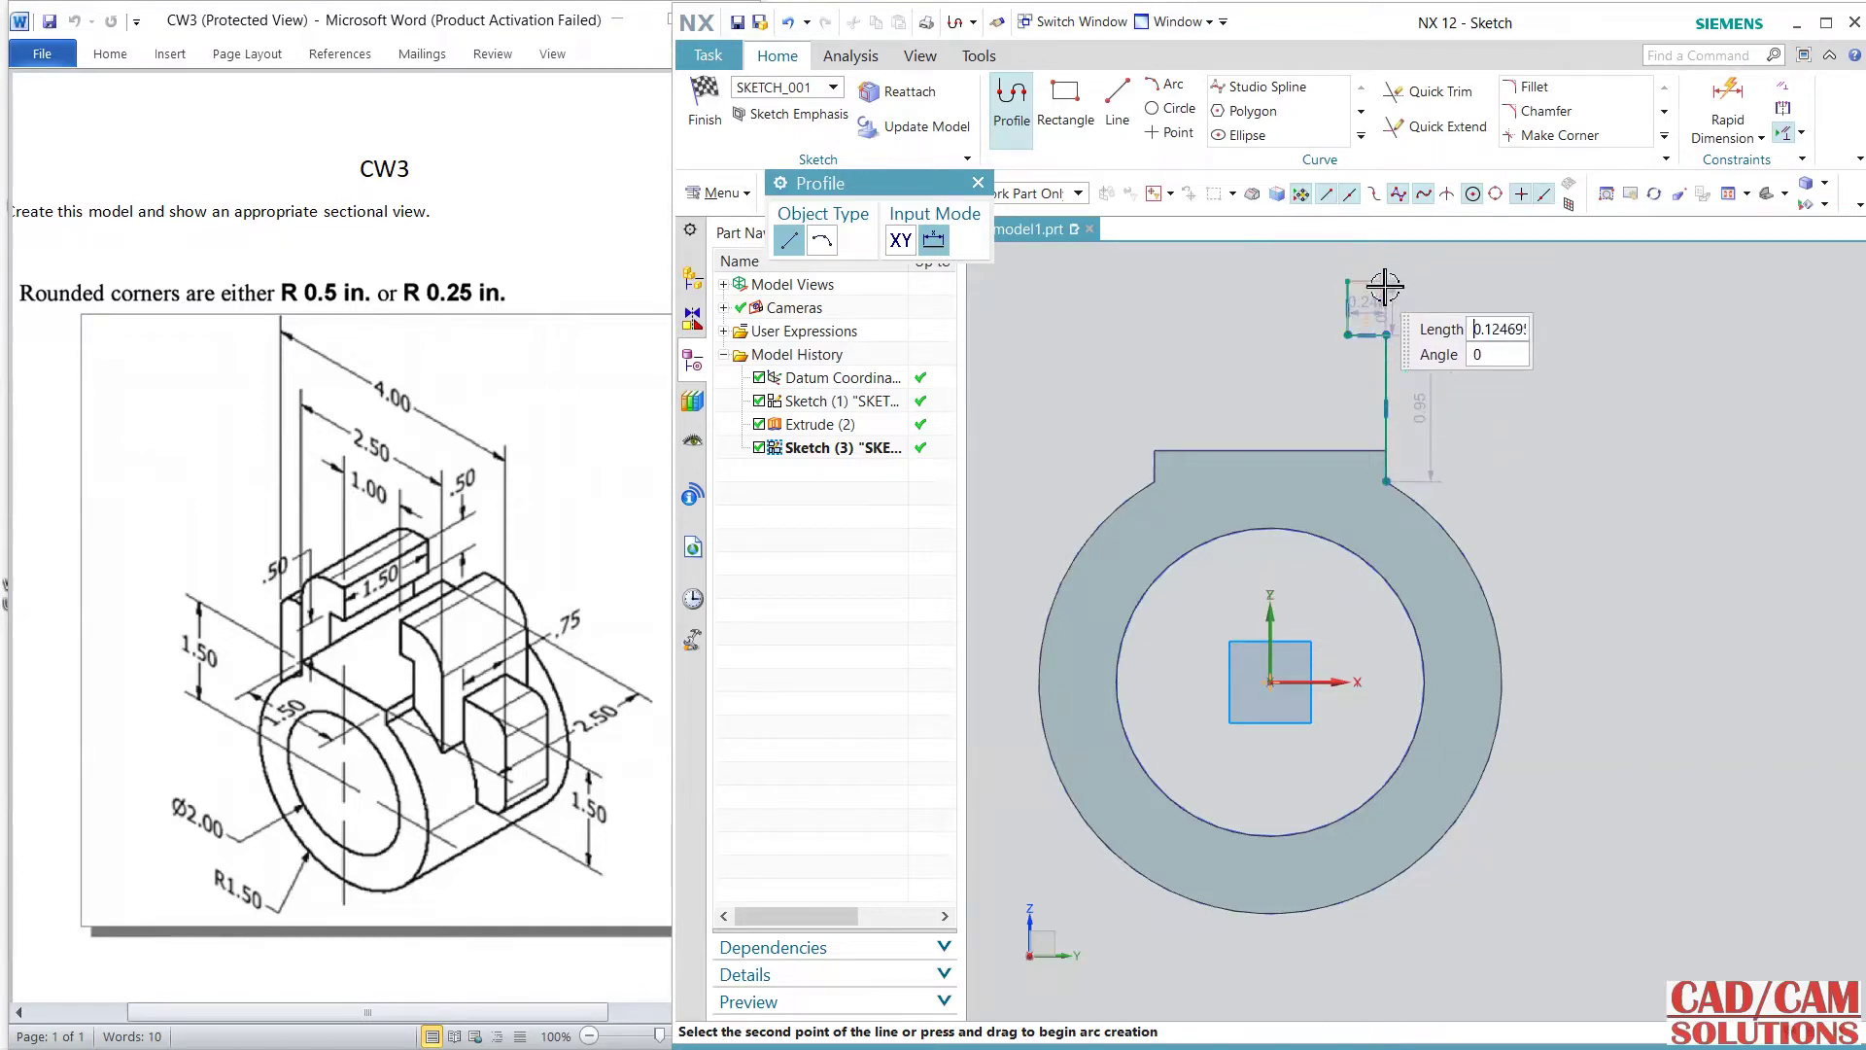
click(1486, 282)
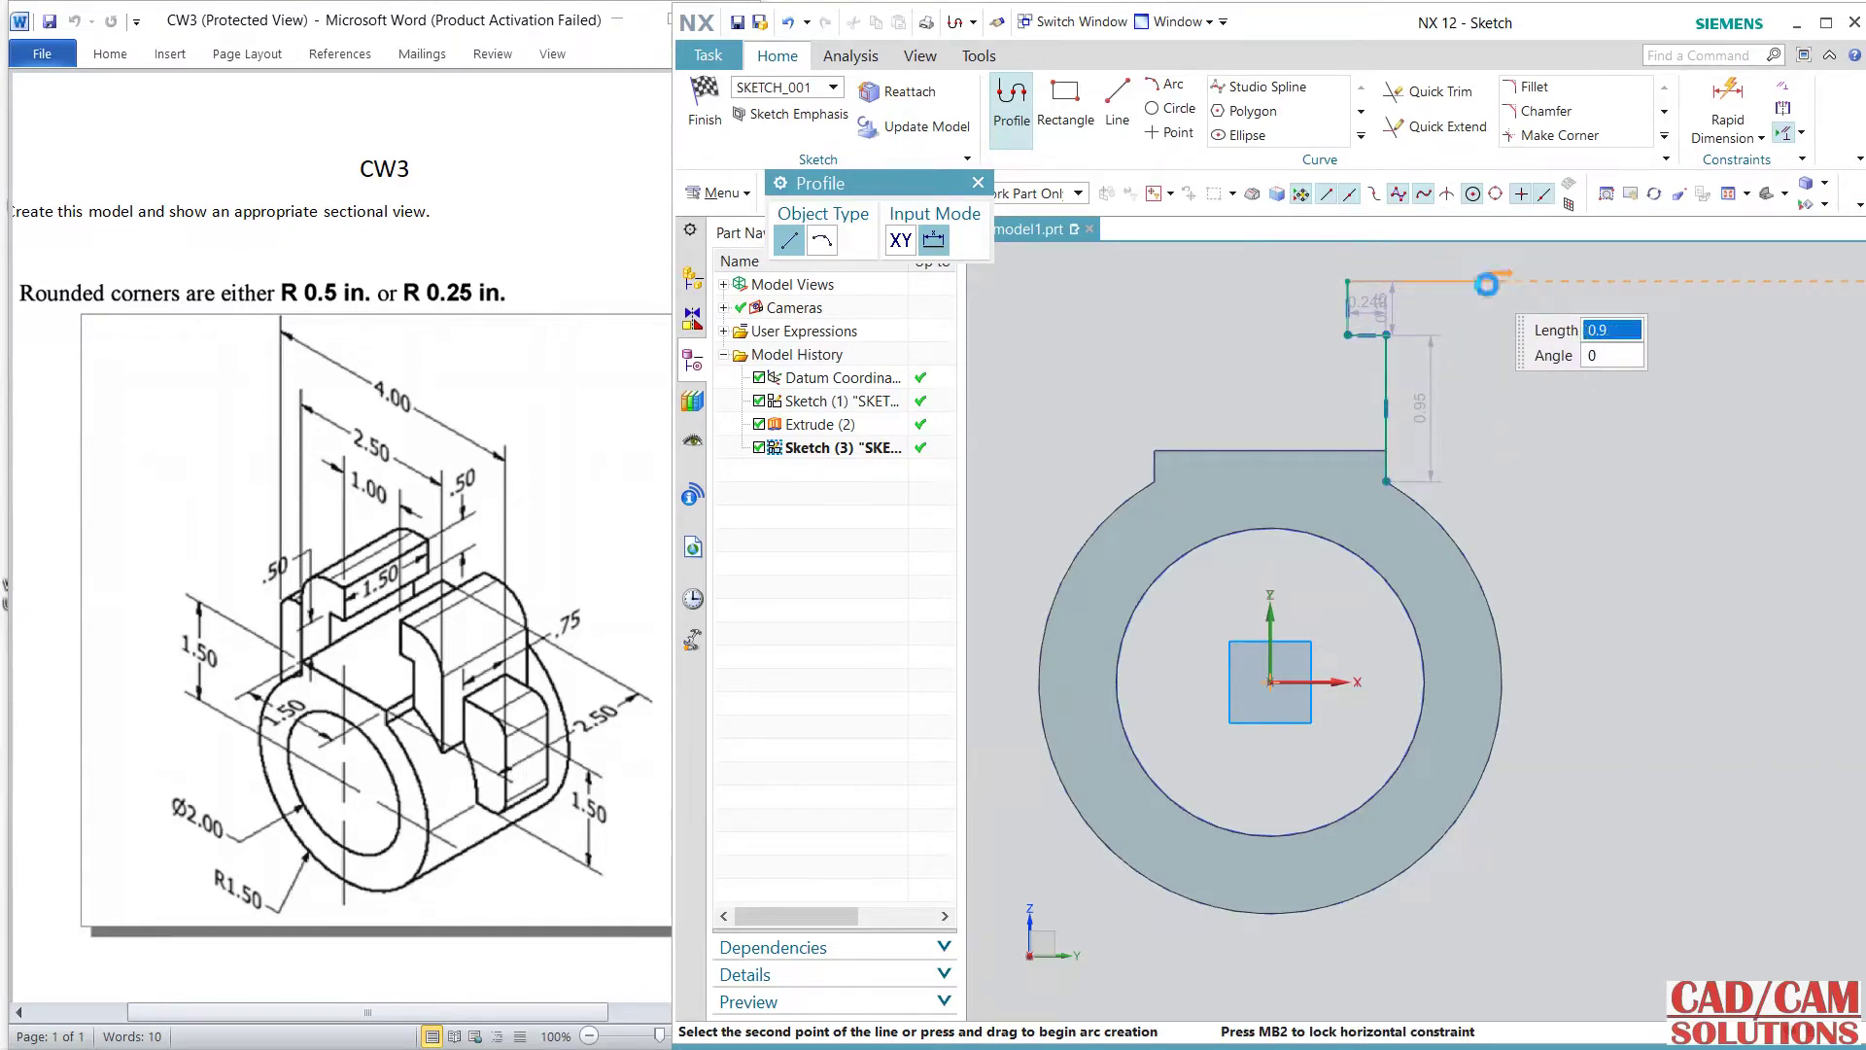
click(1487, 636)
key(Escape)
key(Escape)
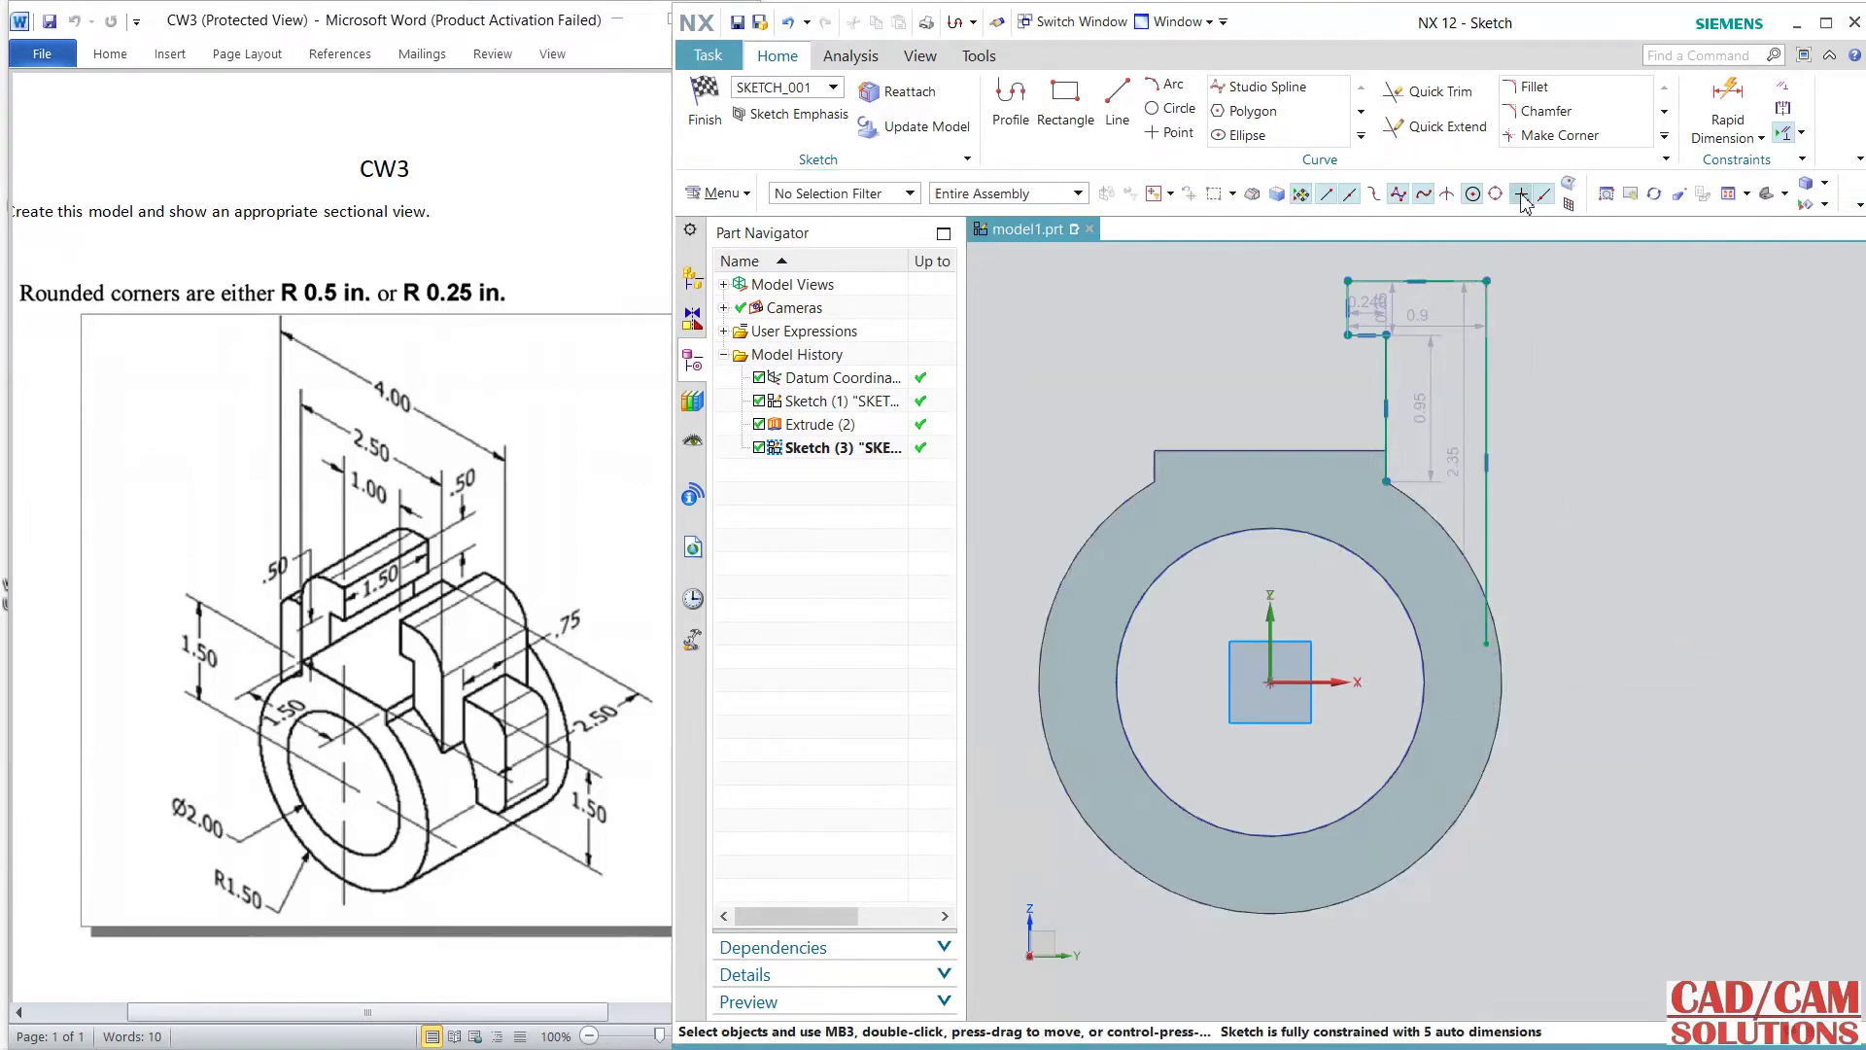
- Project the cylinder's outer circular edge into the sketch
click(1361, 135)
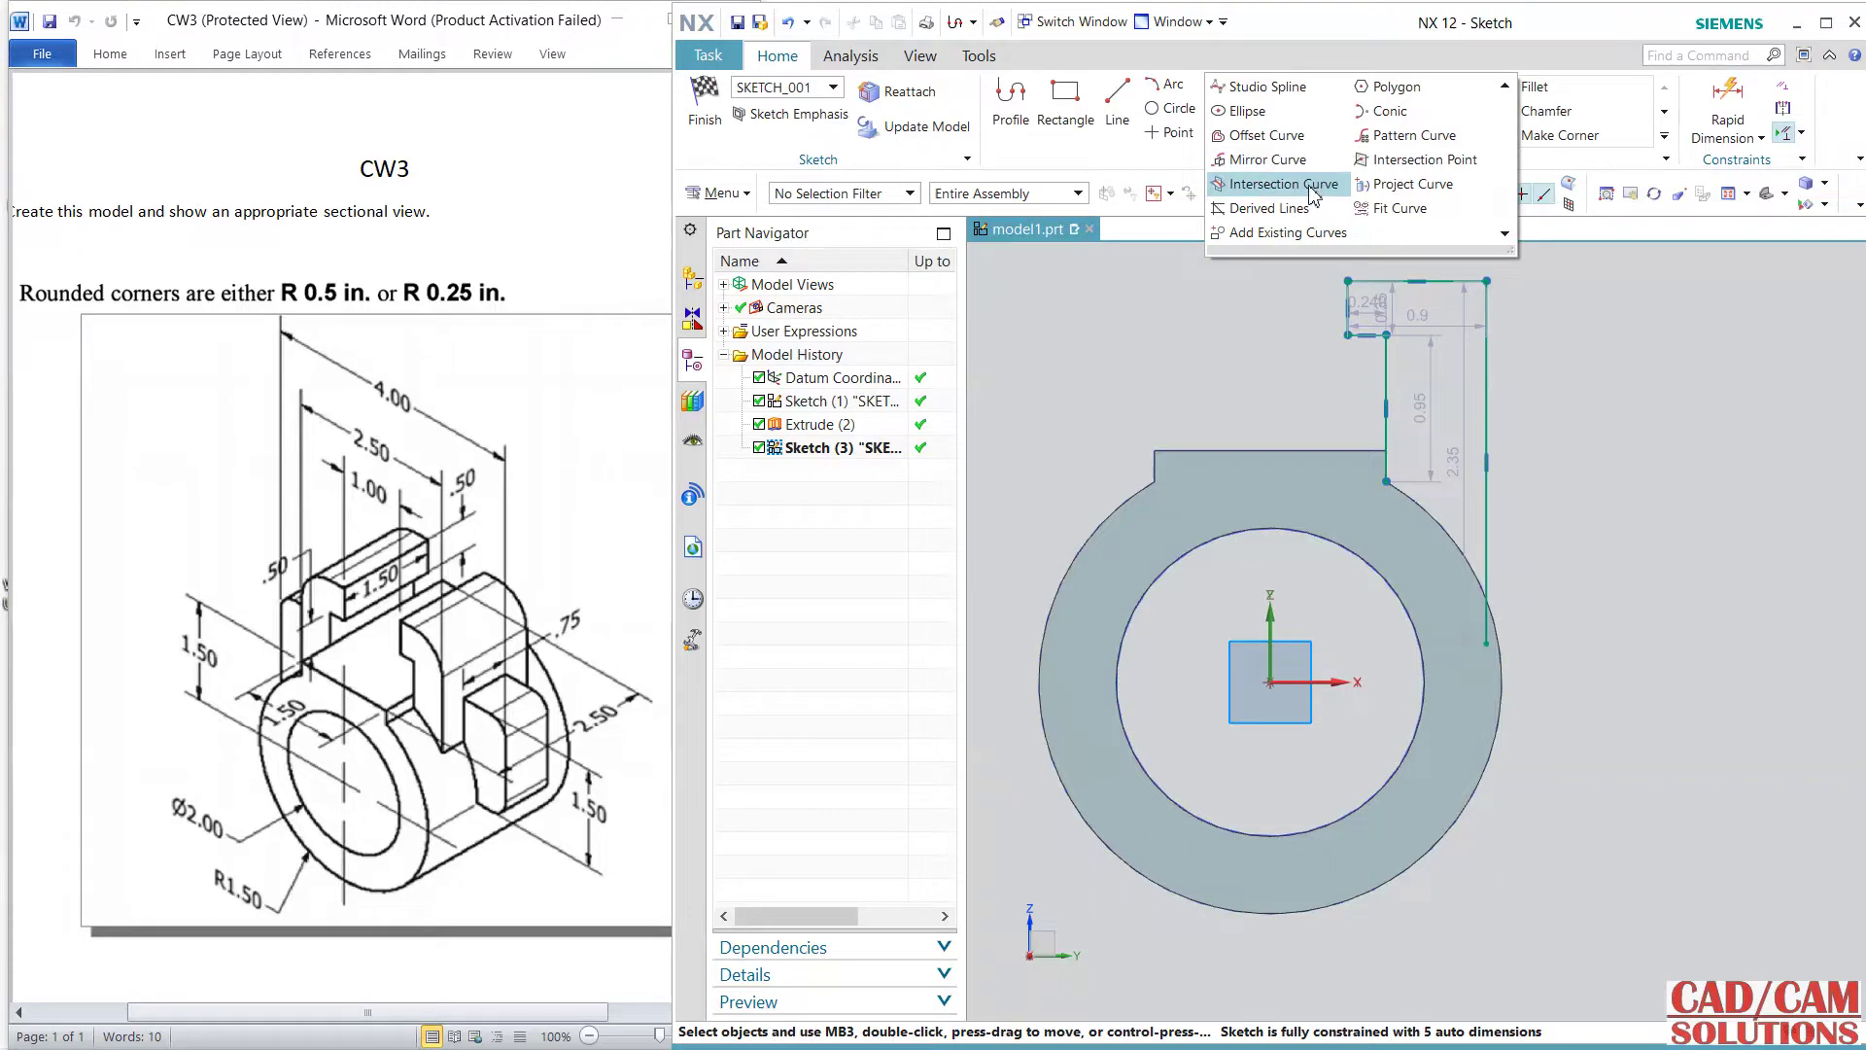
click(1412, 184)
click(1445, 523)
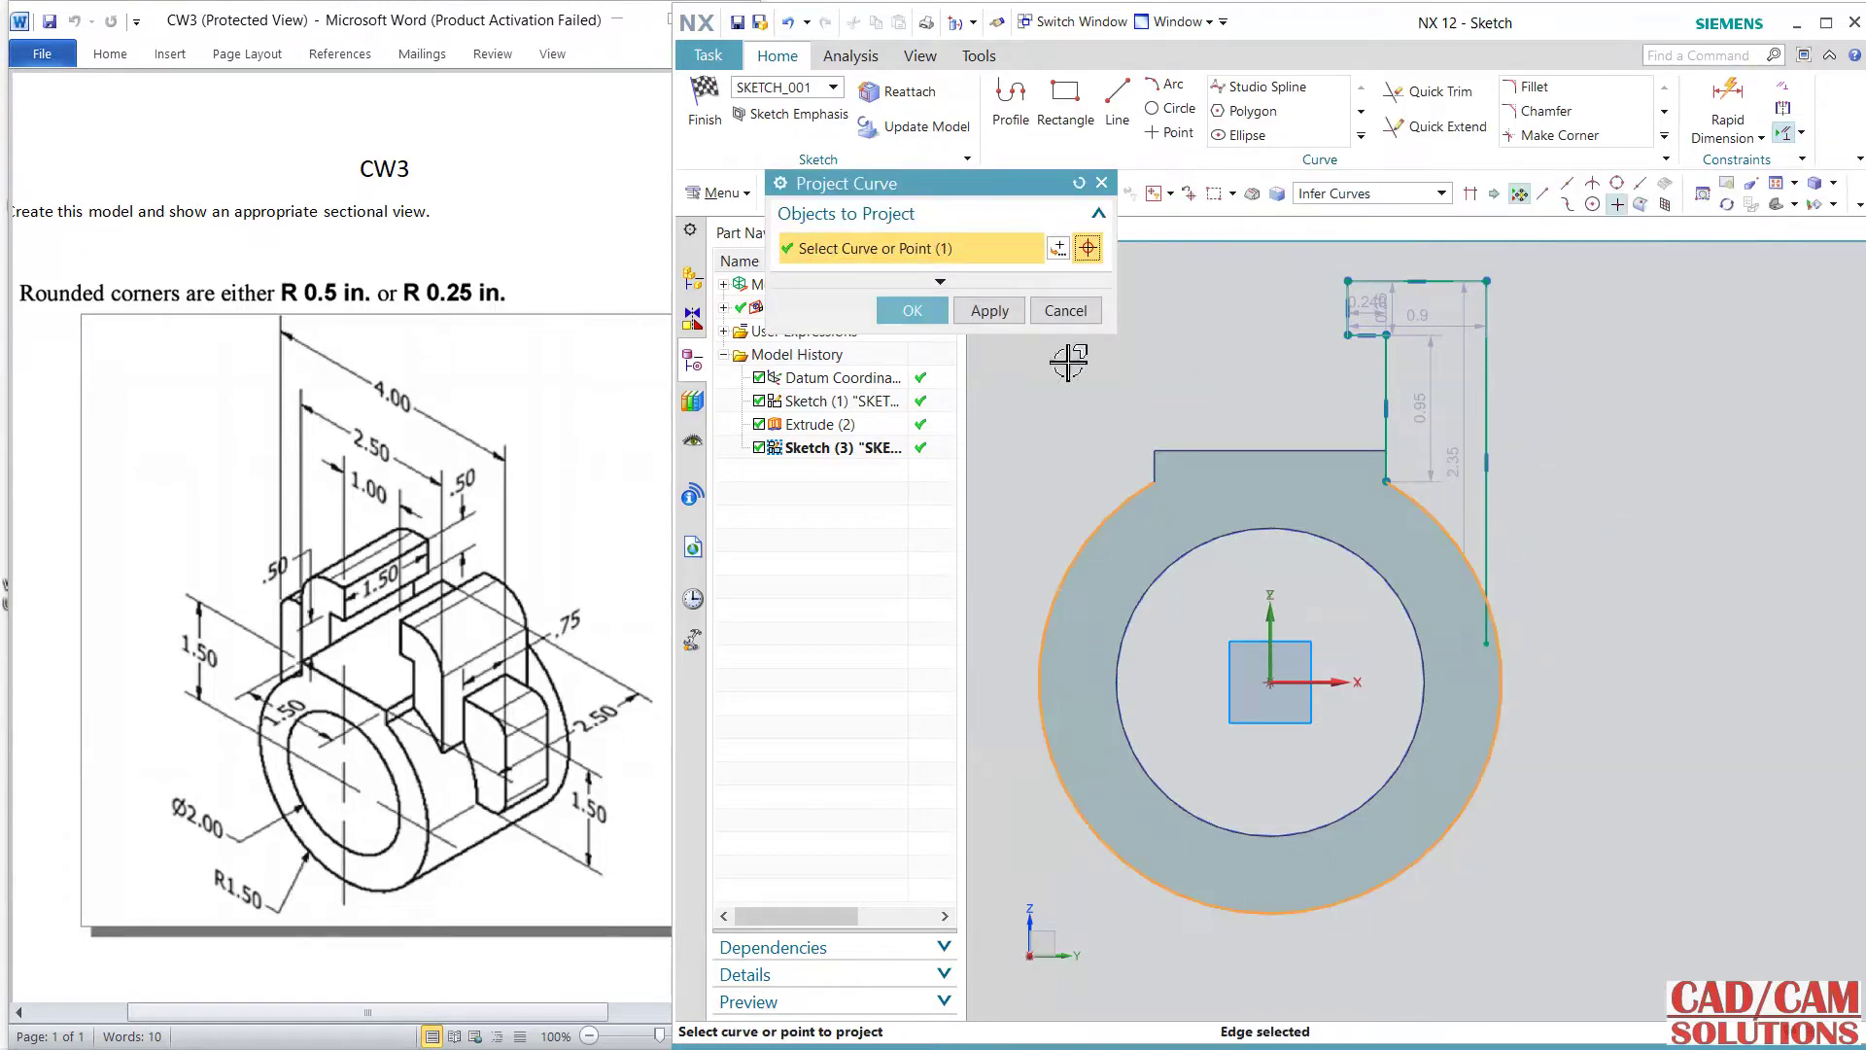
click(912, 310)
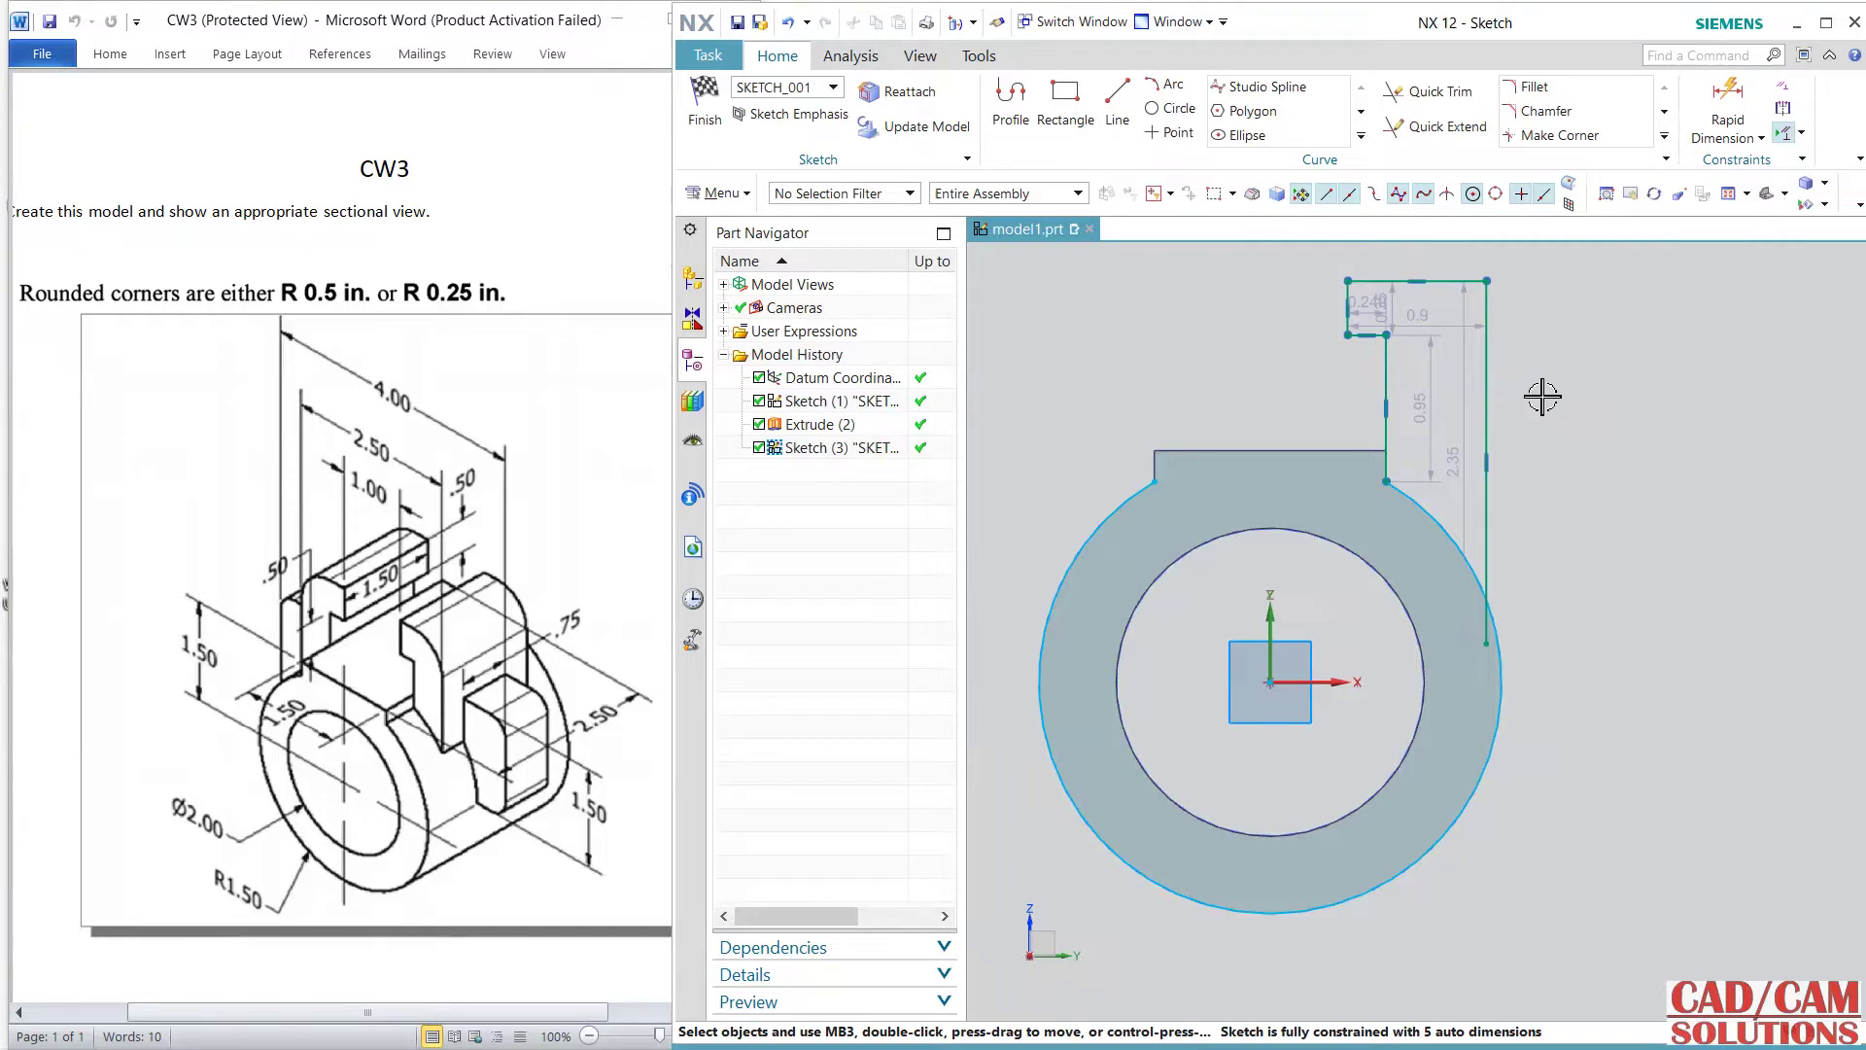
- Dimension the outline 0.5 from the centre axis and 1.25 wide
click(1728, 107)
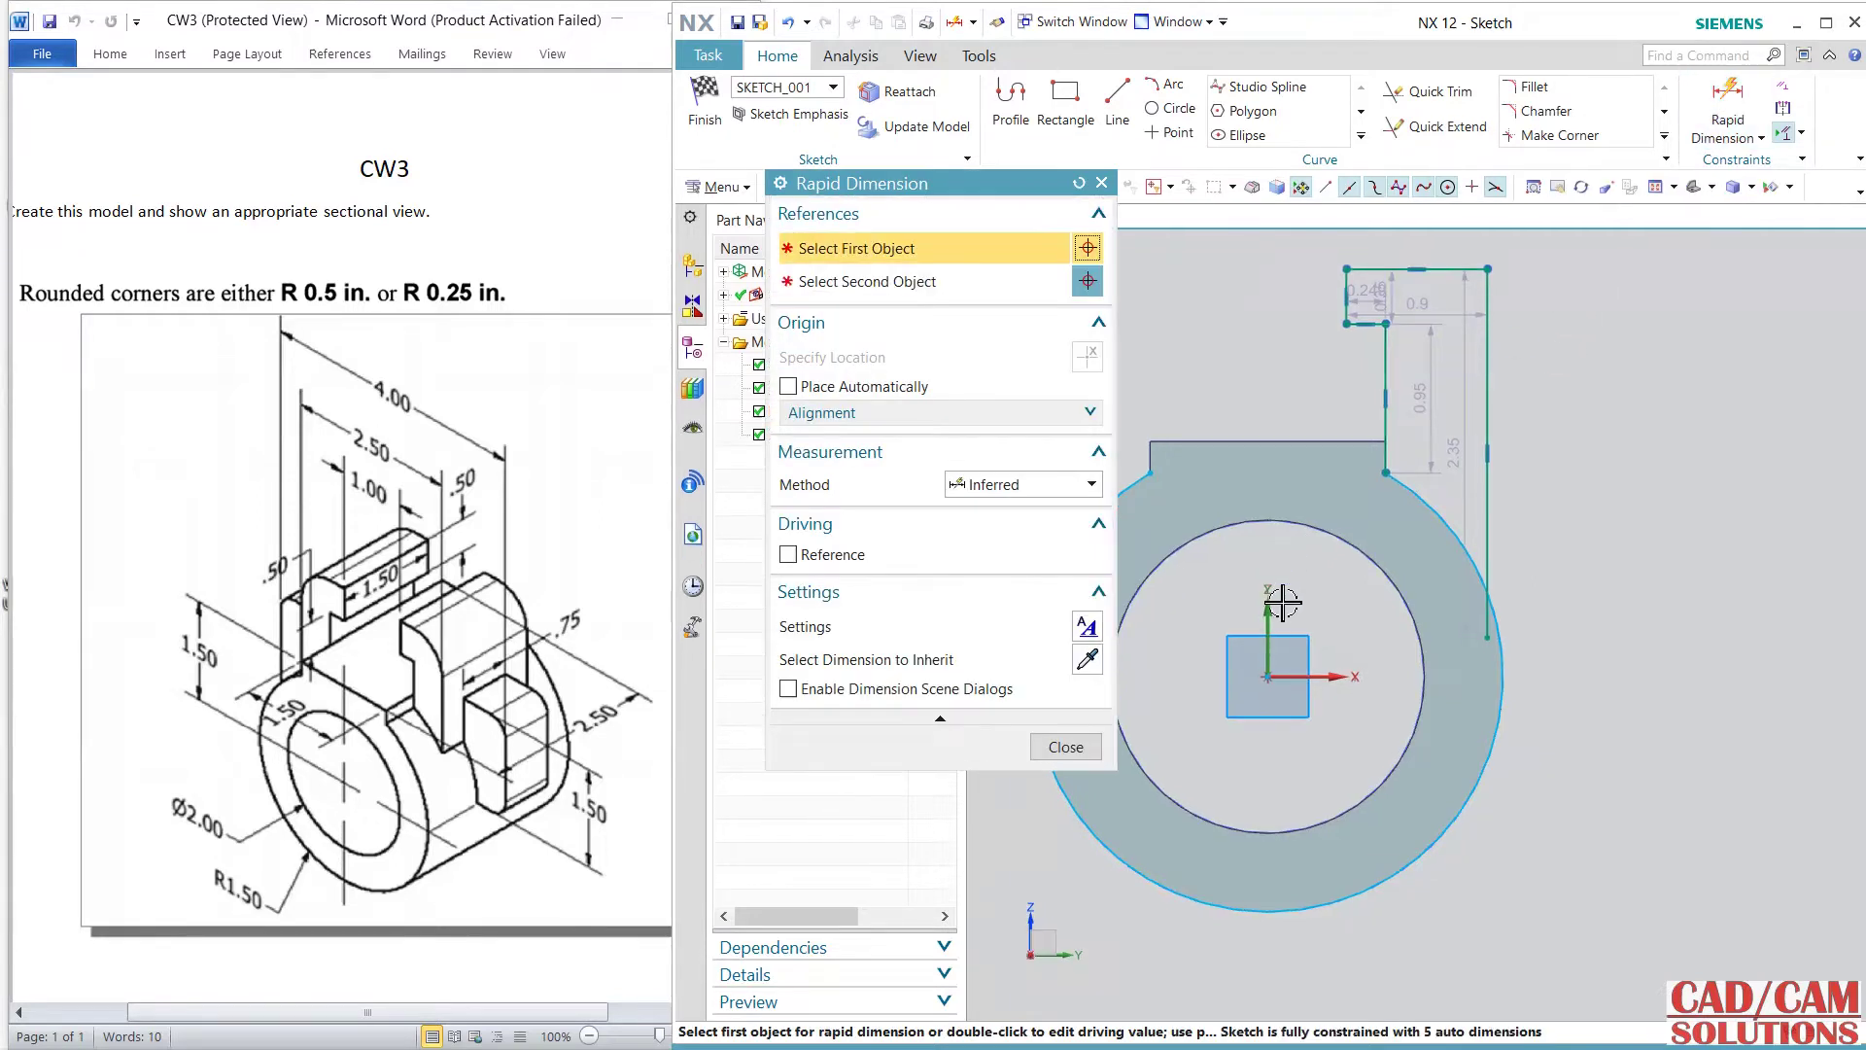
click(1273, 609)
click(1346, 323)
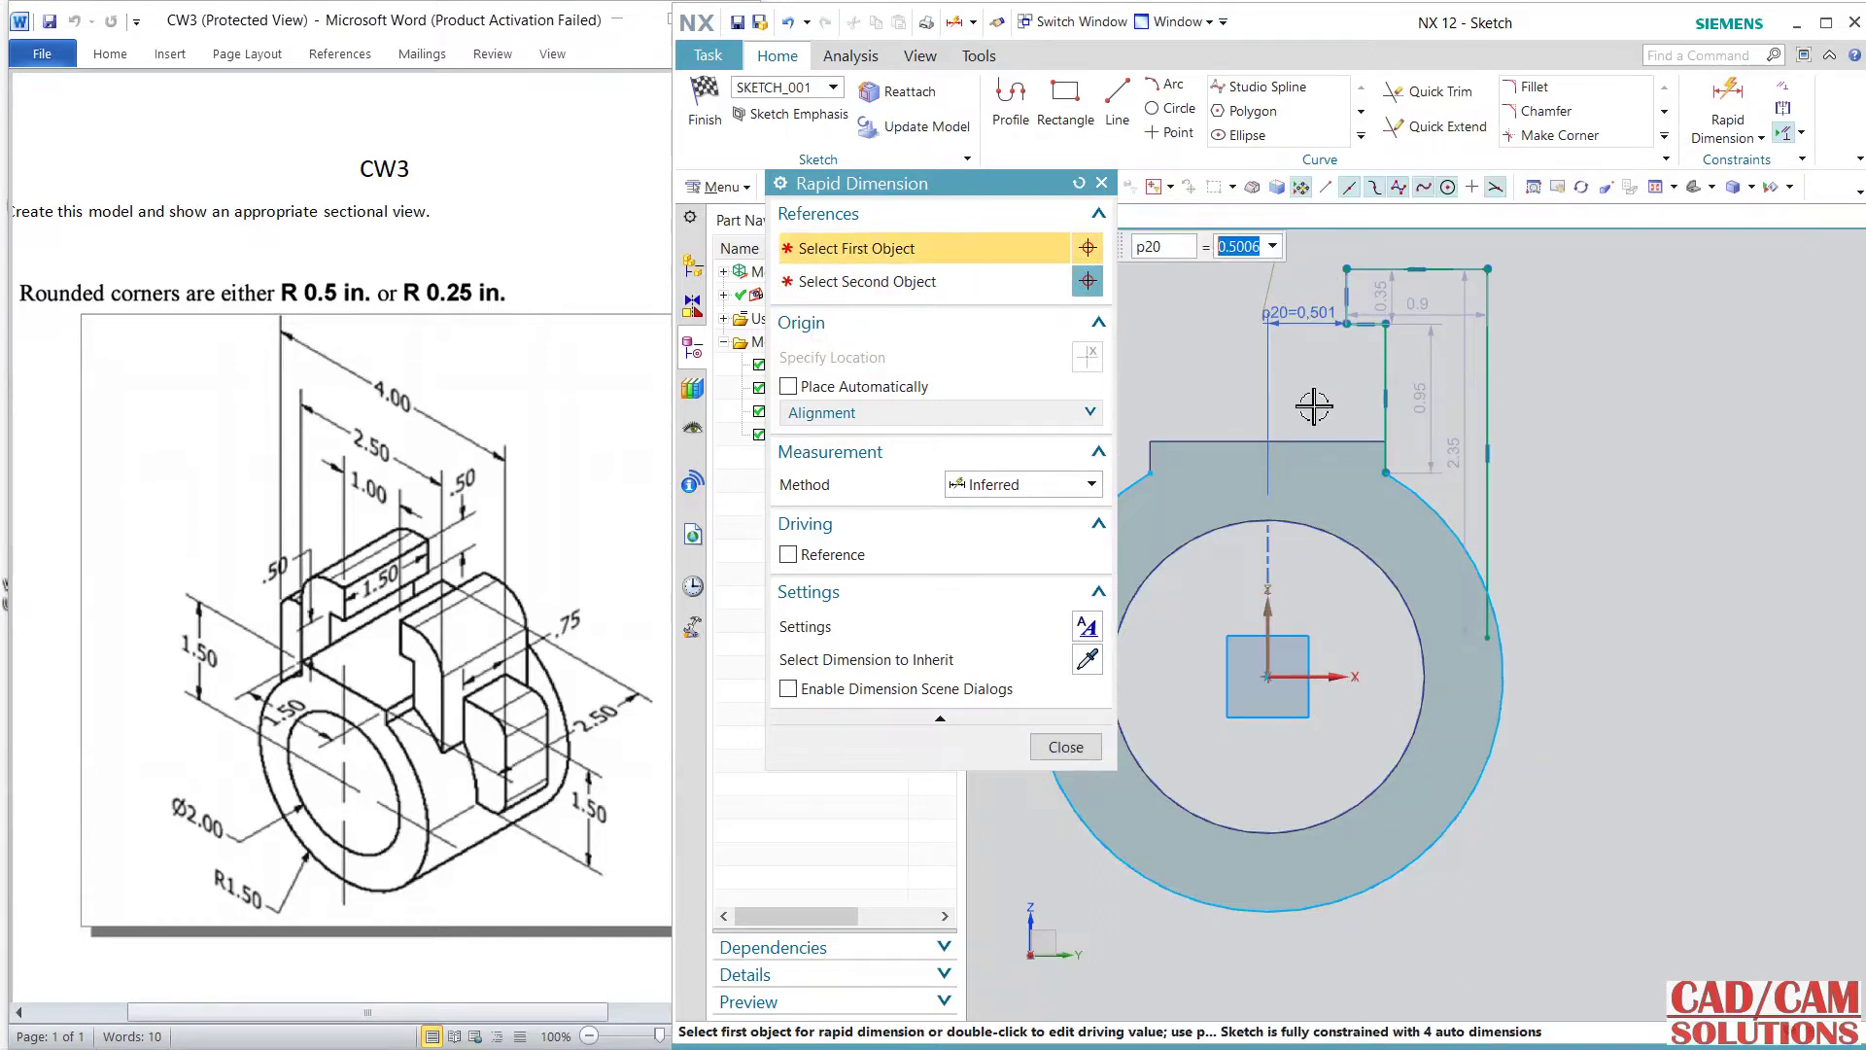
text(.5)
key(Return)
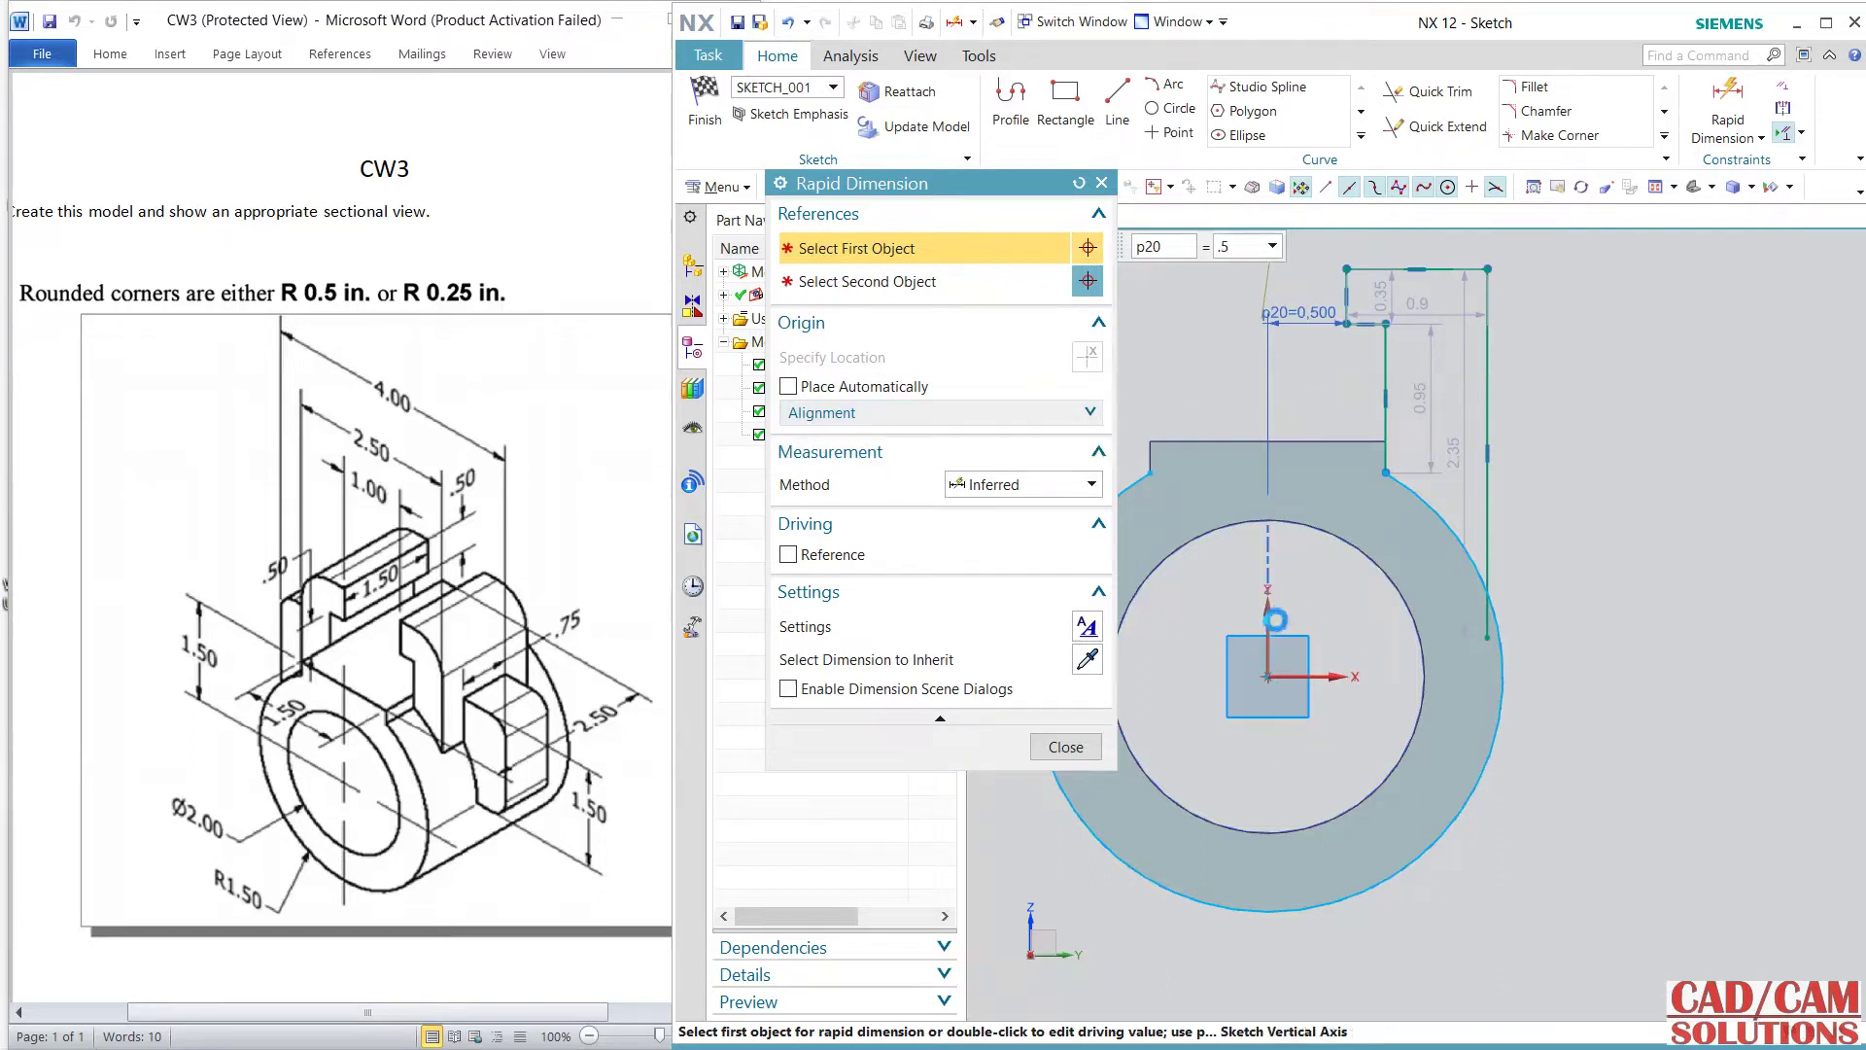
click(1274, 623)
click(1485, 350)
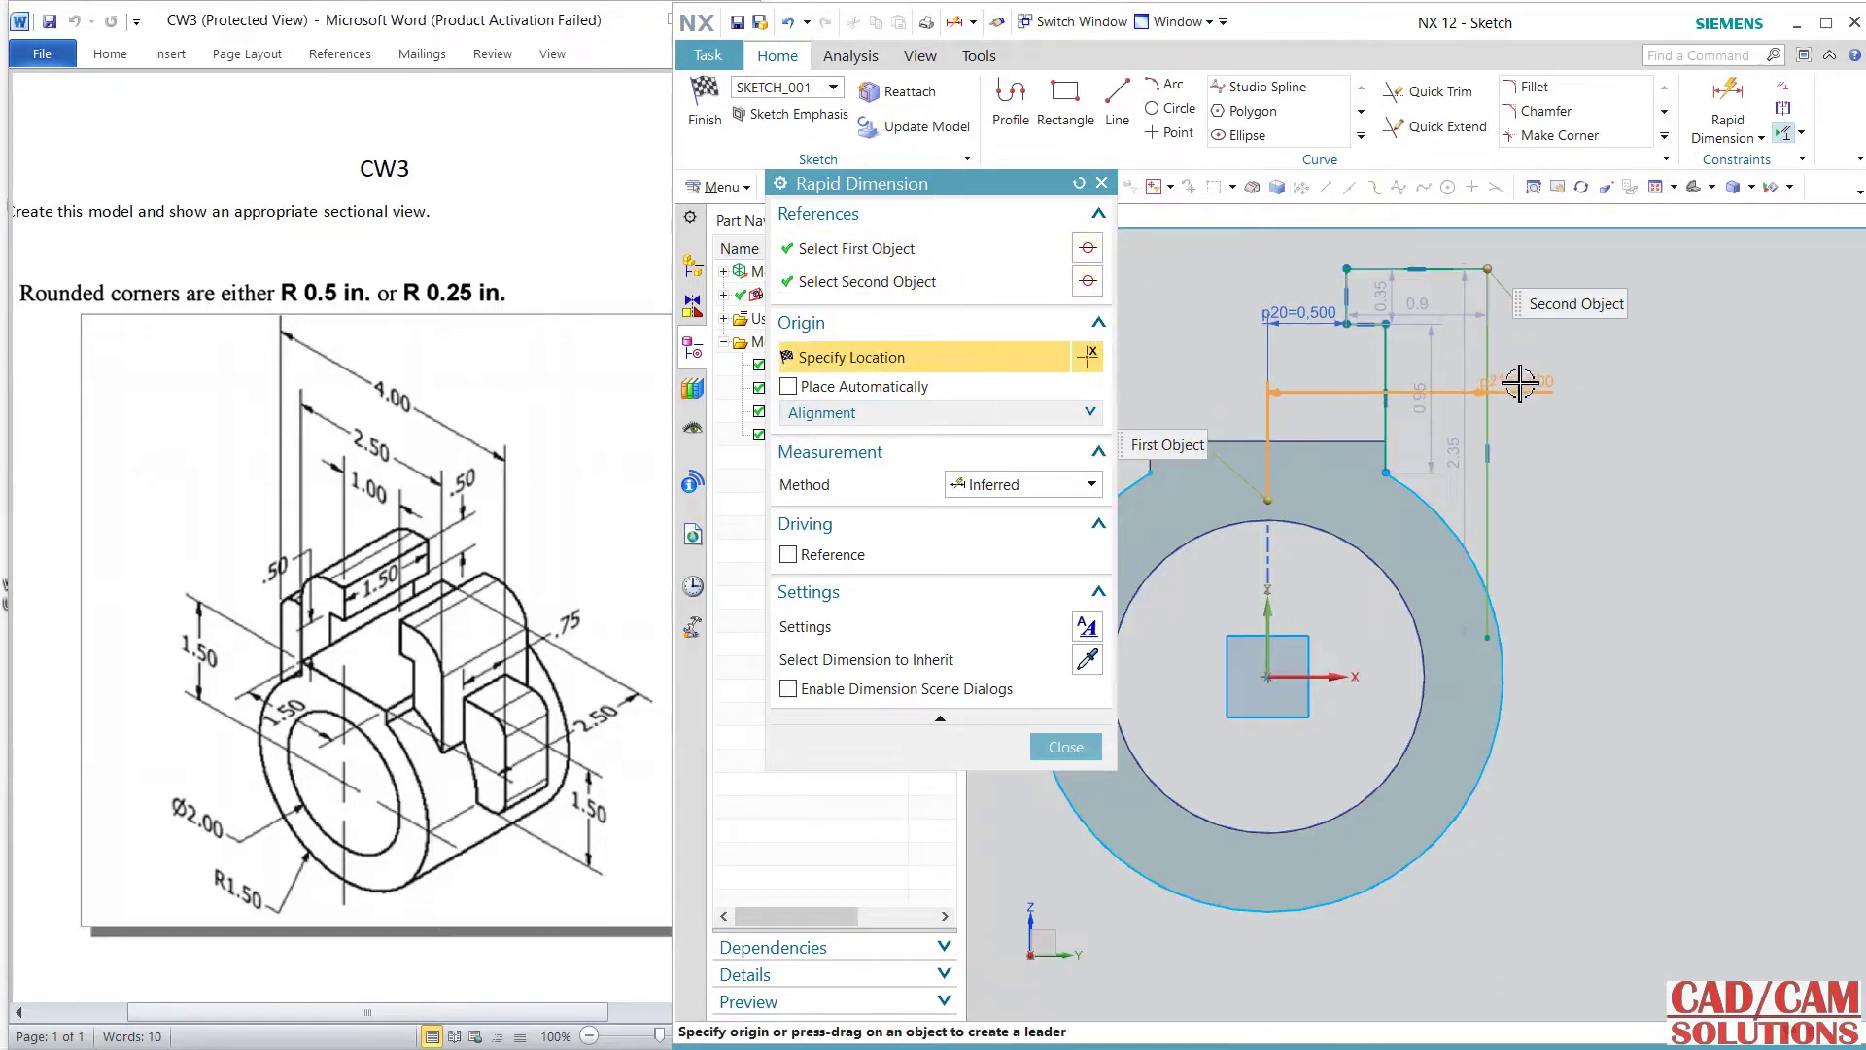
click(1522, 379)
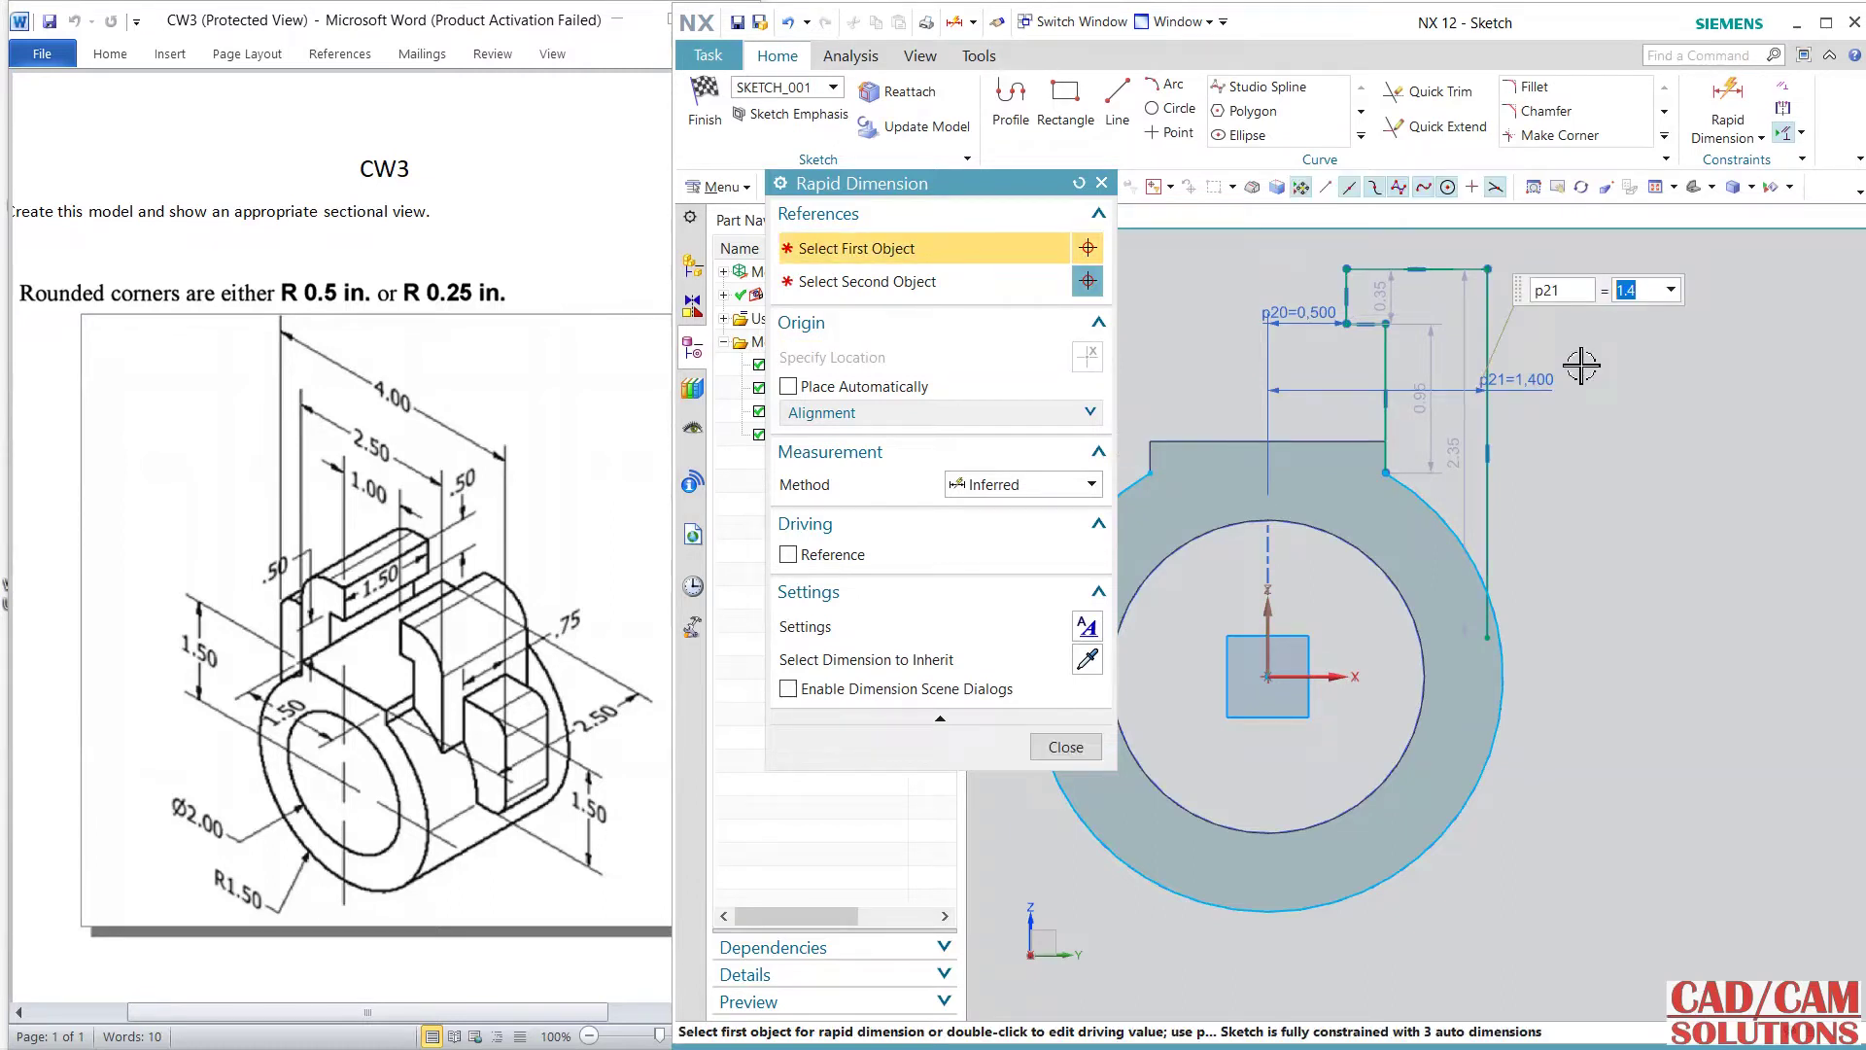
text(5)
key(Return)
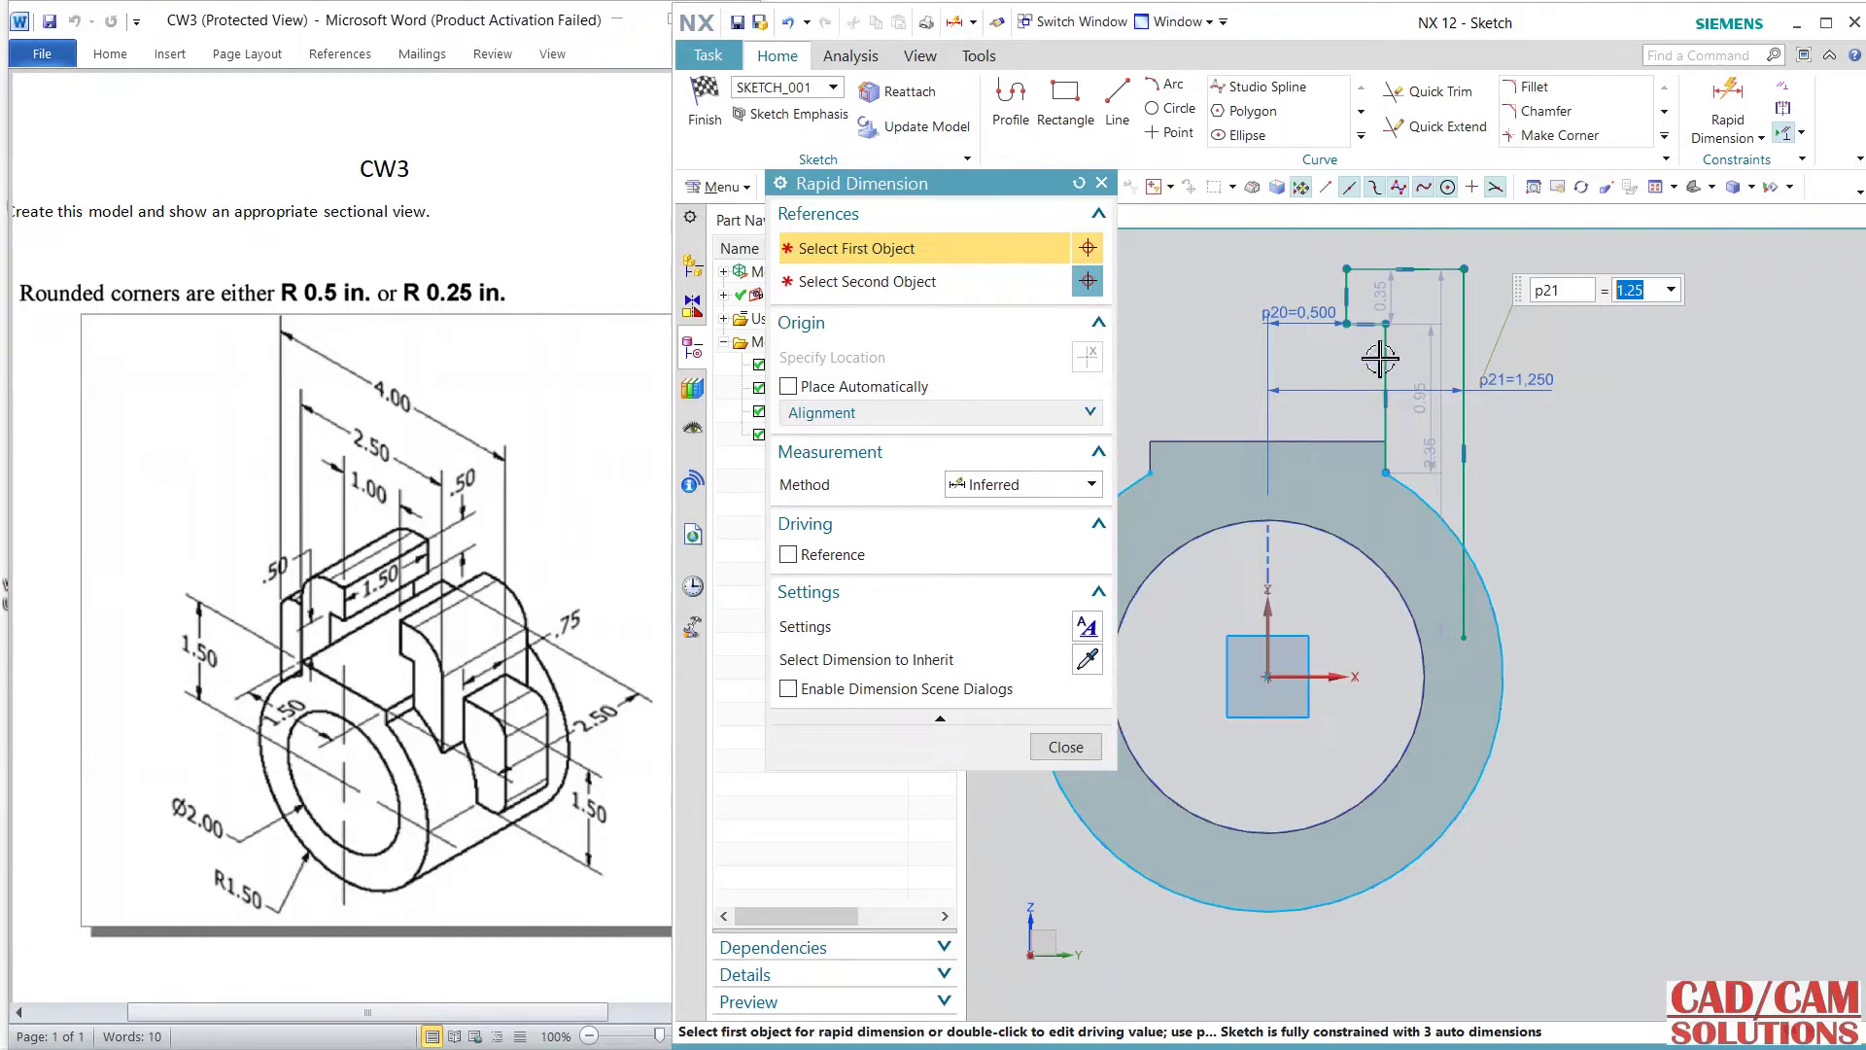
- Dimension the two vertical steps of the outline at 0.5 each
scroll(1352, 290, up, 2)
click(1402, 294)
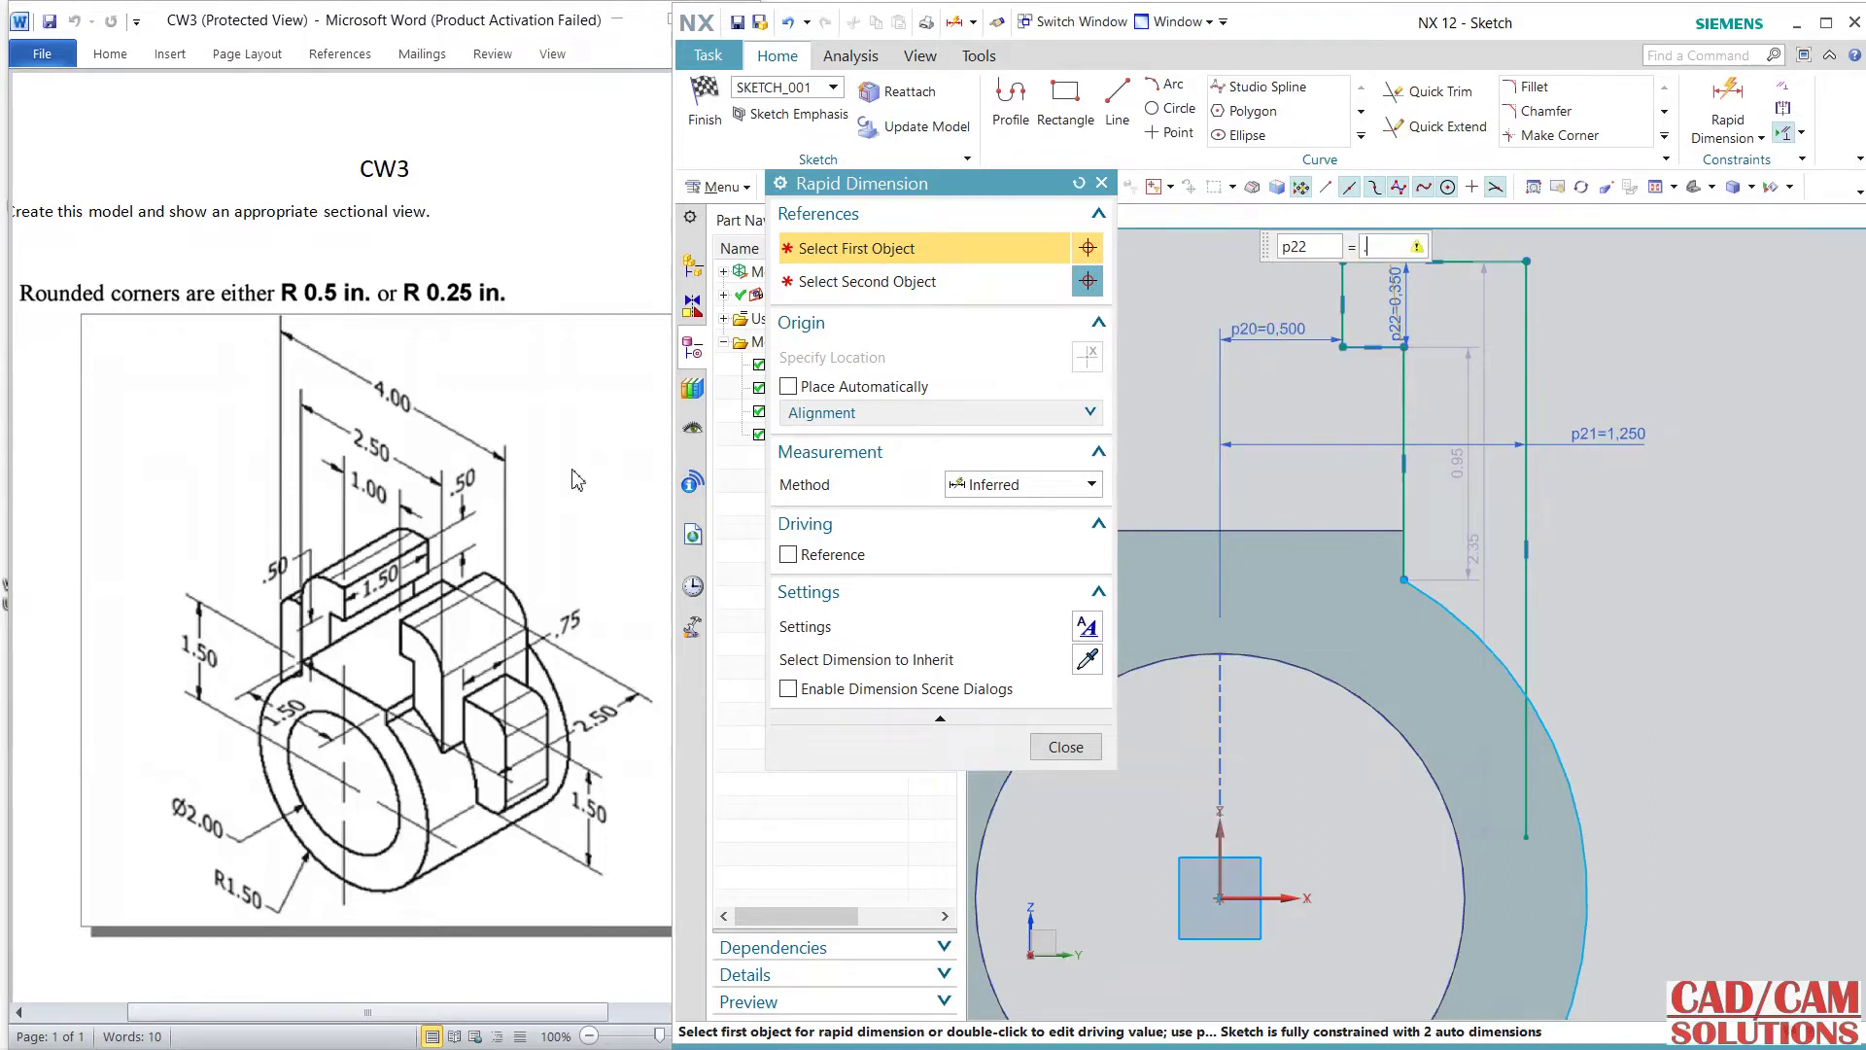
text(.5)
key(Return)
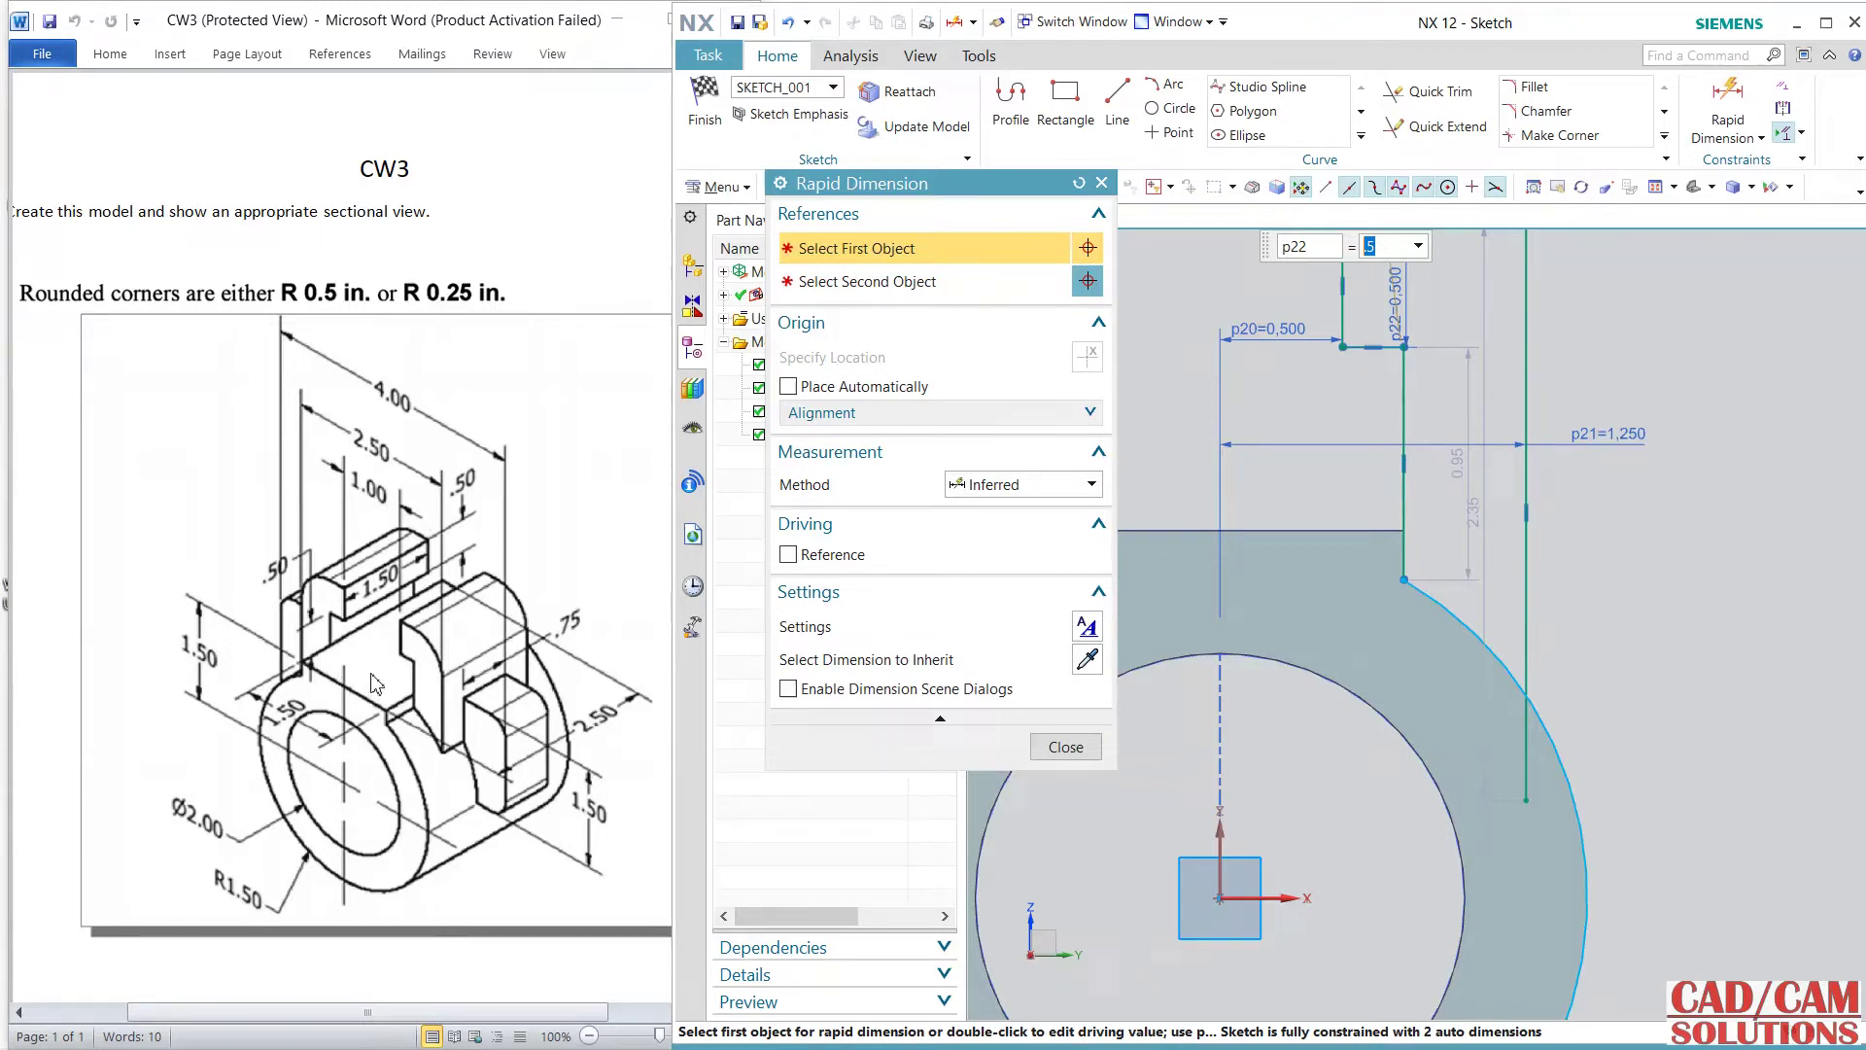
click(1361, 530)
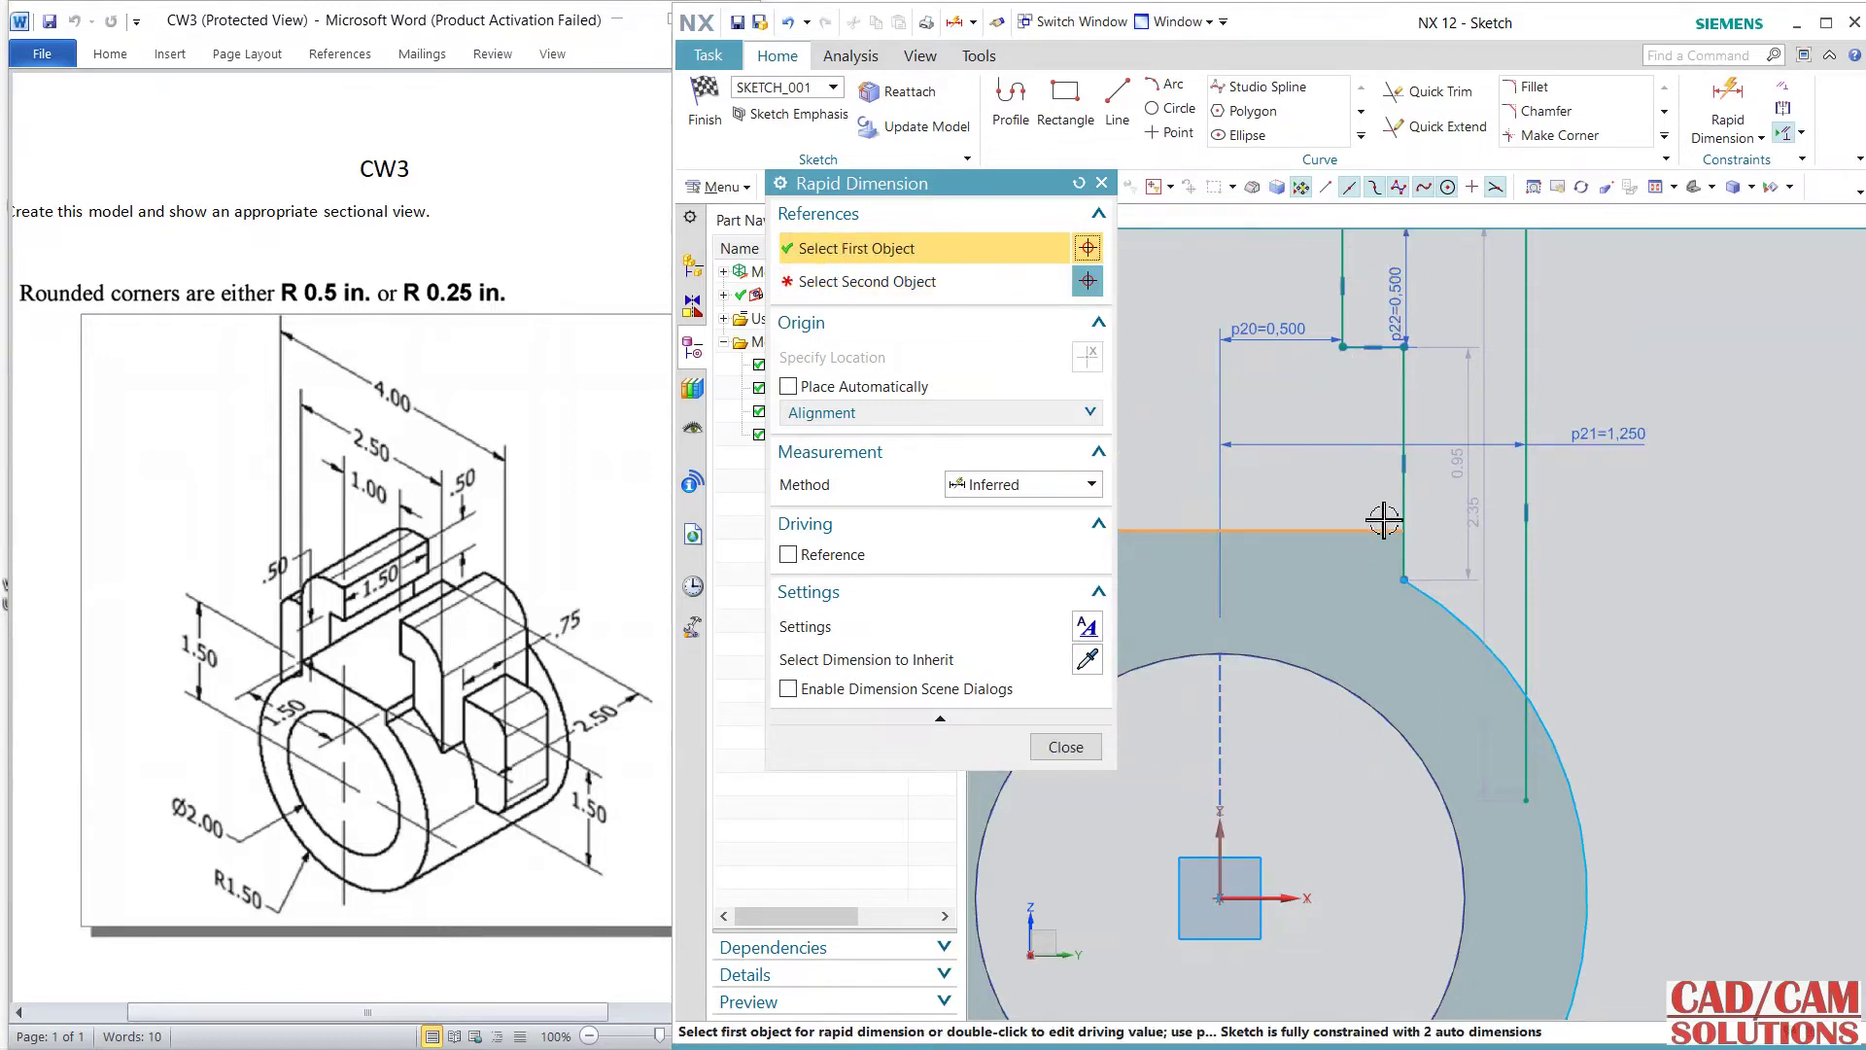
click(1373, 347)
click(1435, 397)
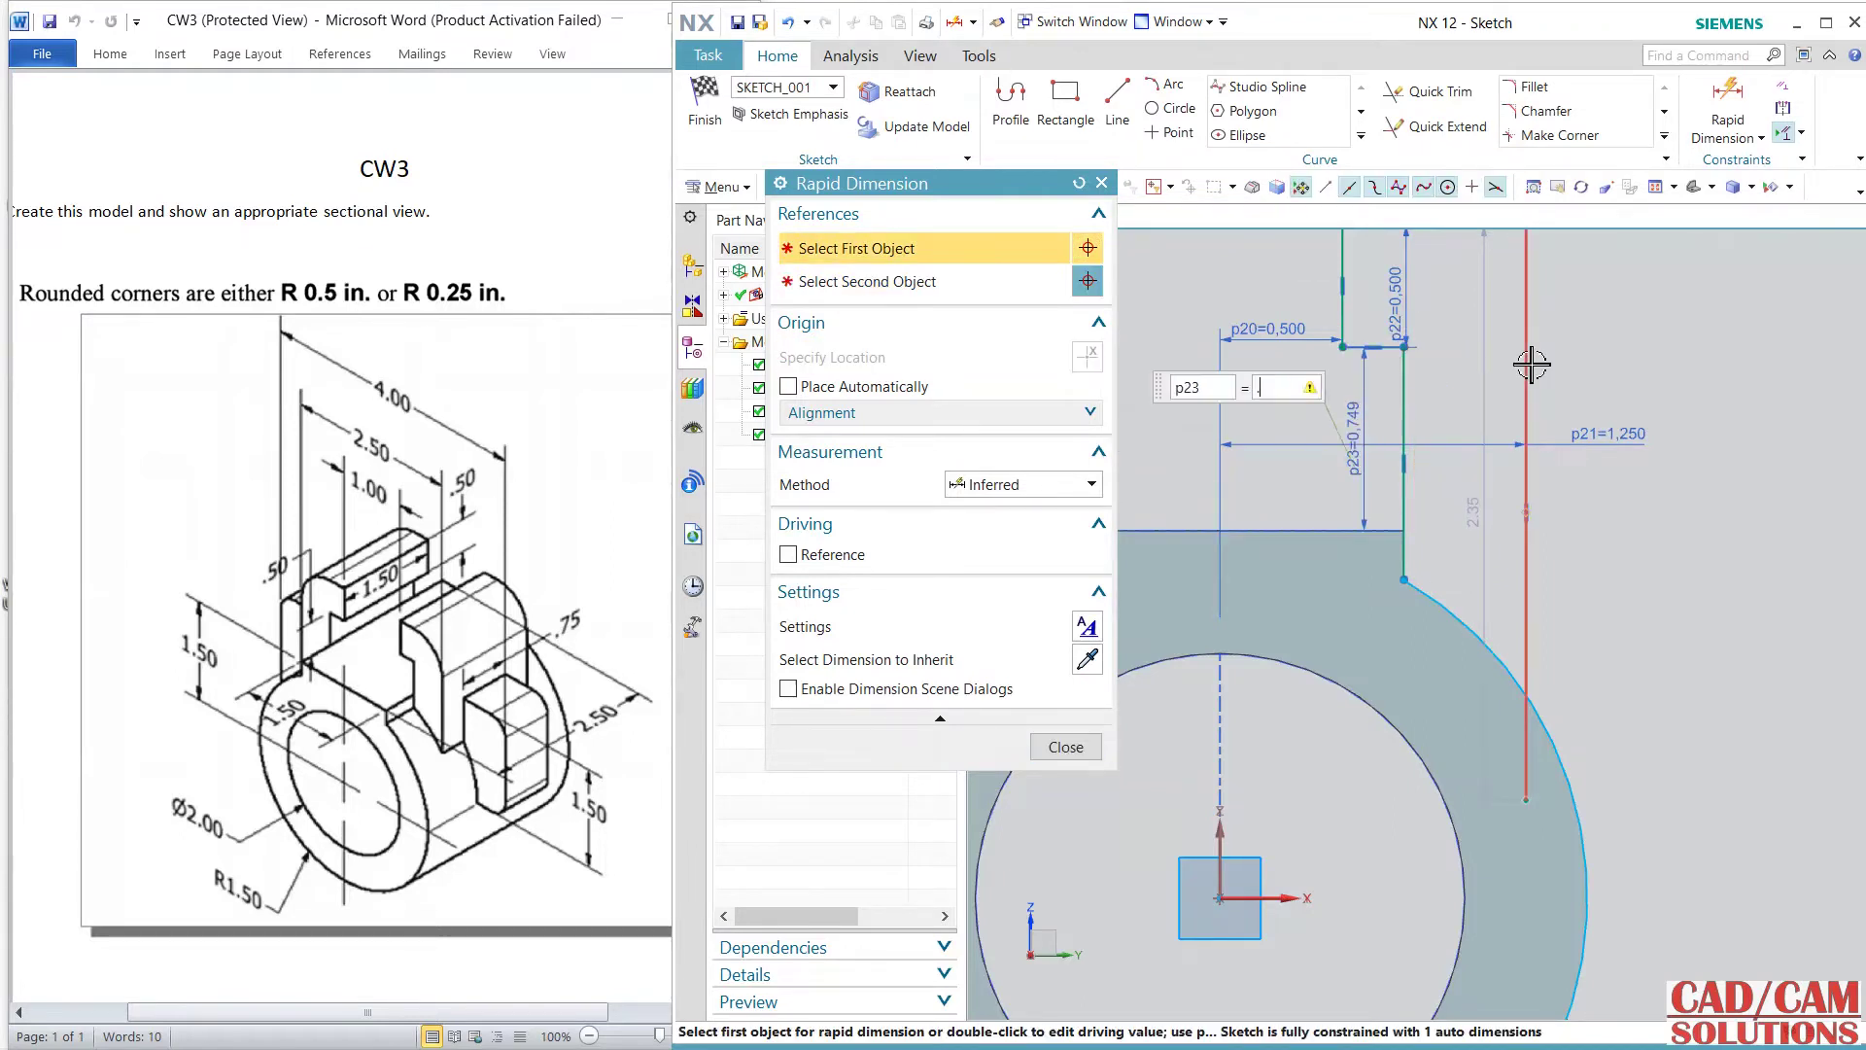
text(.5)
click(1069, 751)
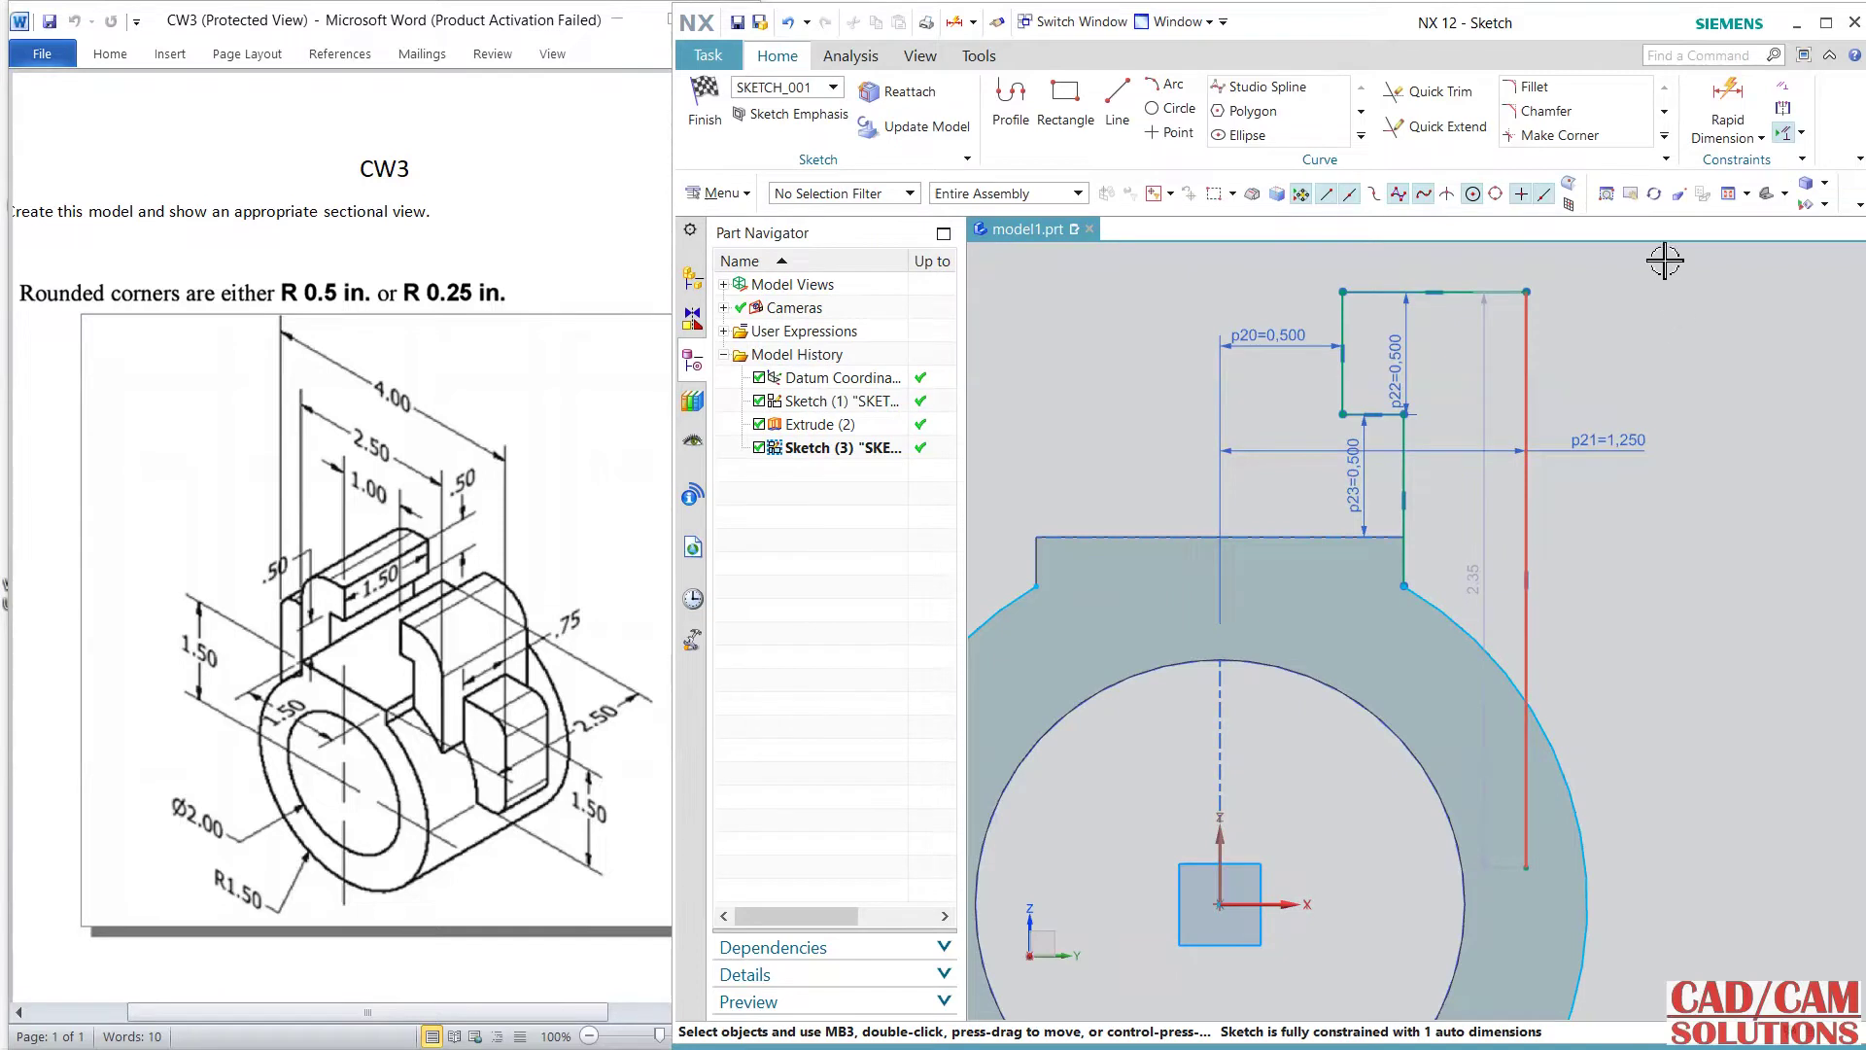
- Trim the lower line's excess line and arc portions back to the cylinder's outer circle
click(1531, 800)
click(1577, 770)
key(Escape)
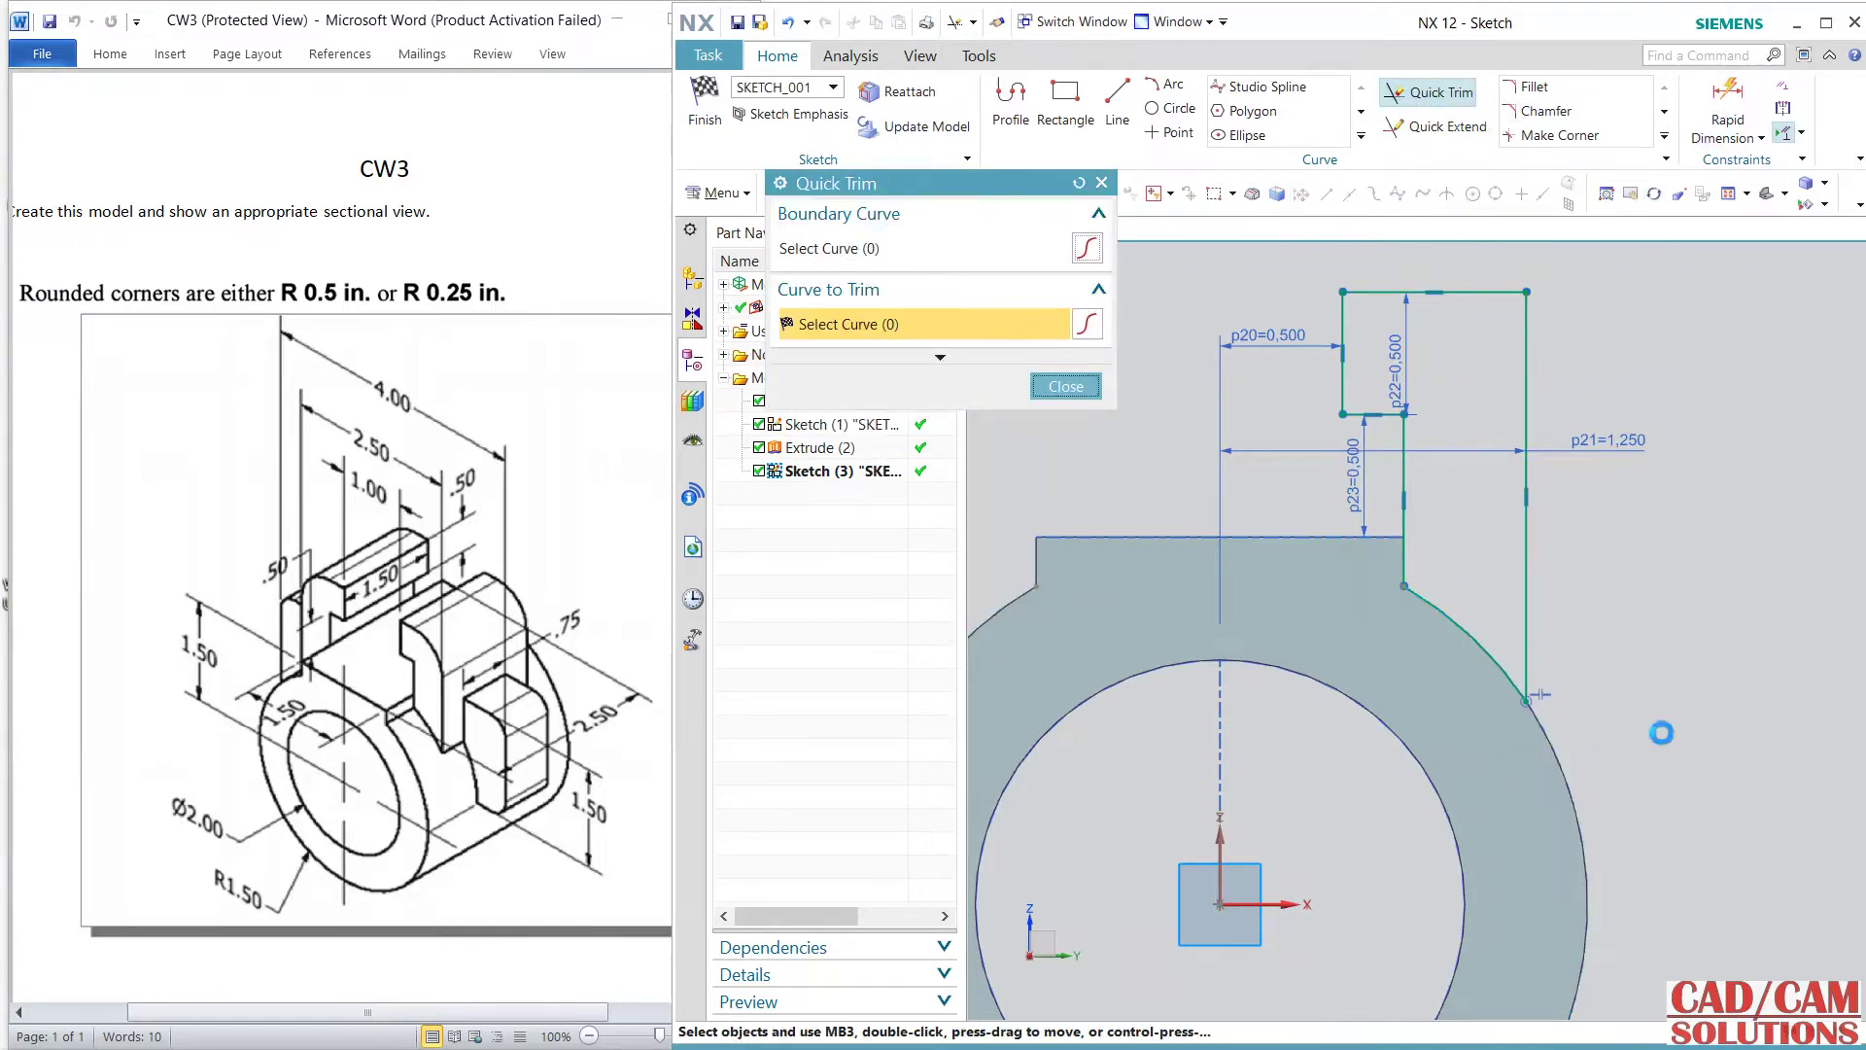
scroll(1658, 639, up, 2)
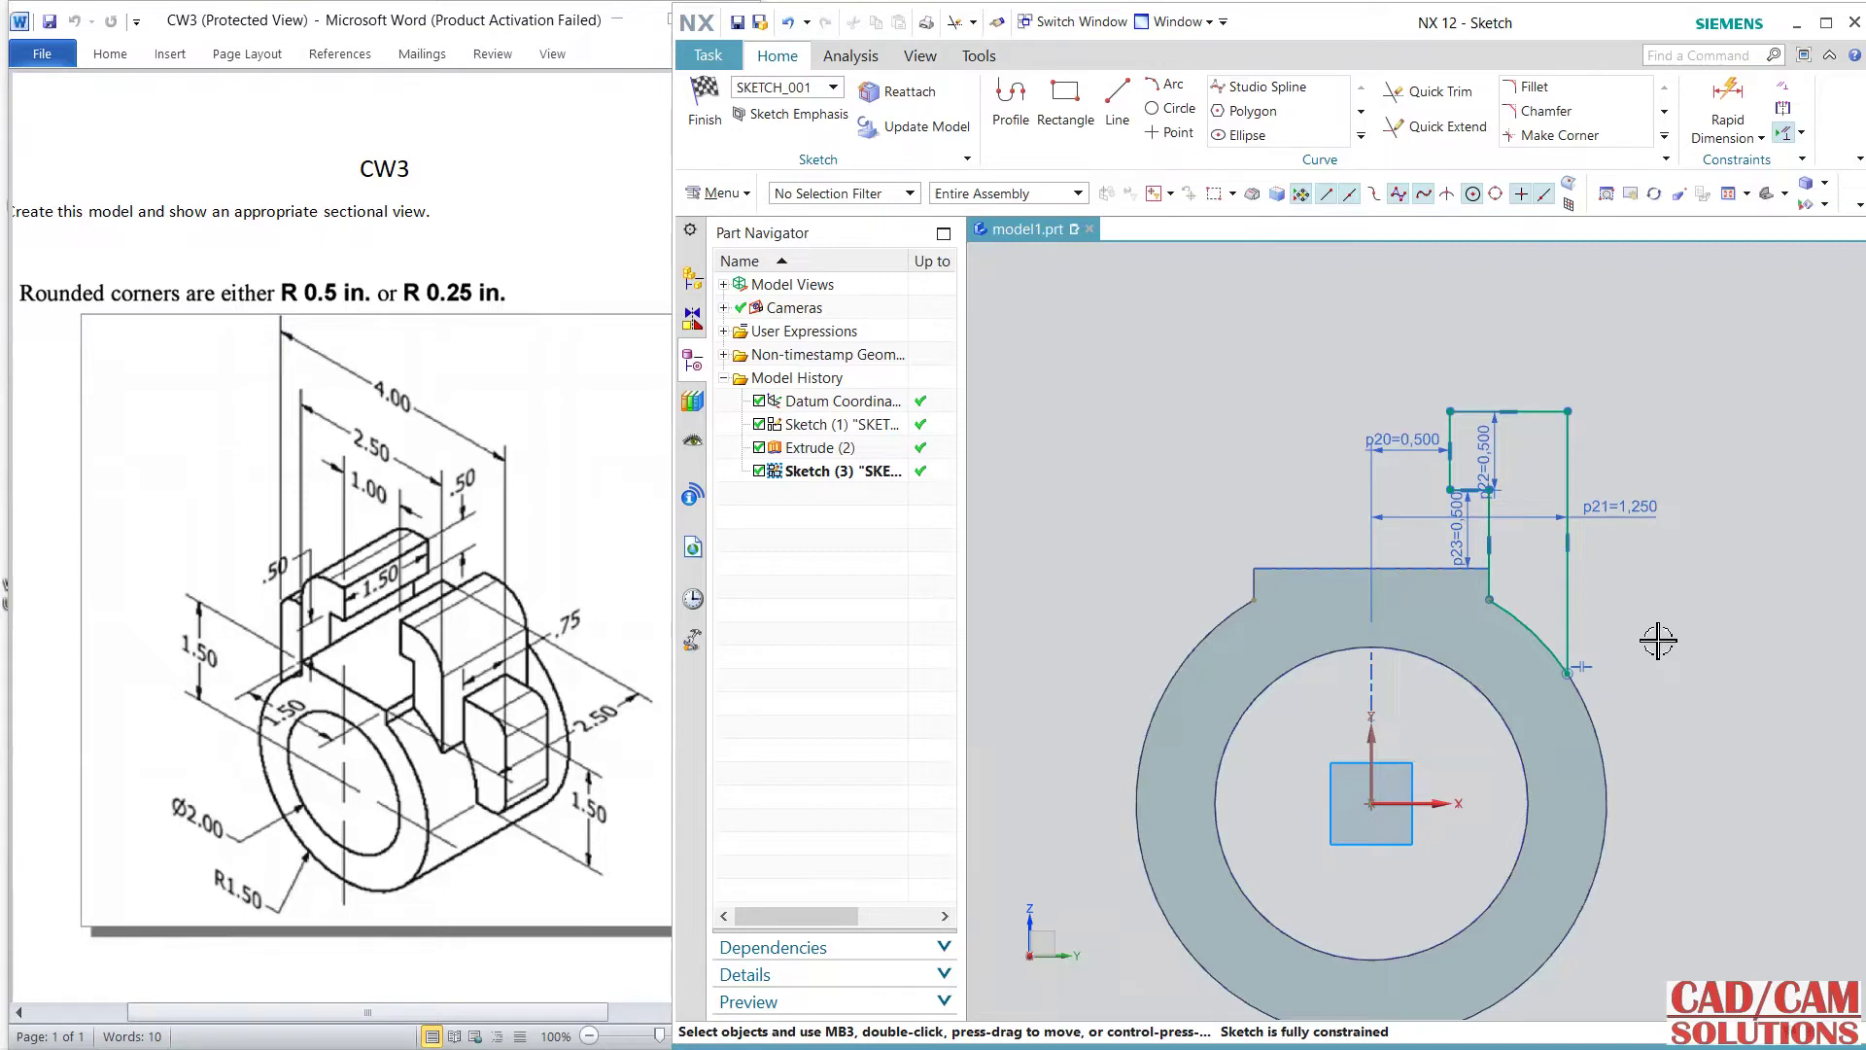
- Finish the sketch and extrude the side-block outline symmetrically 0.75, united with the cylinder
click(704, 107)
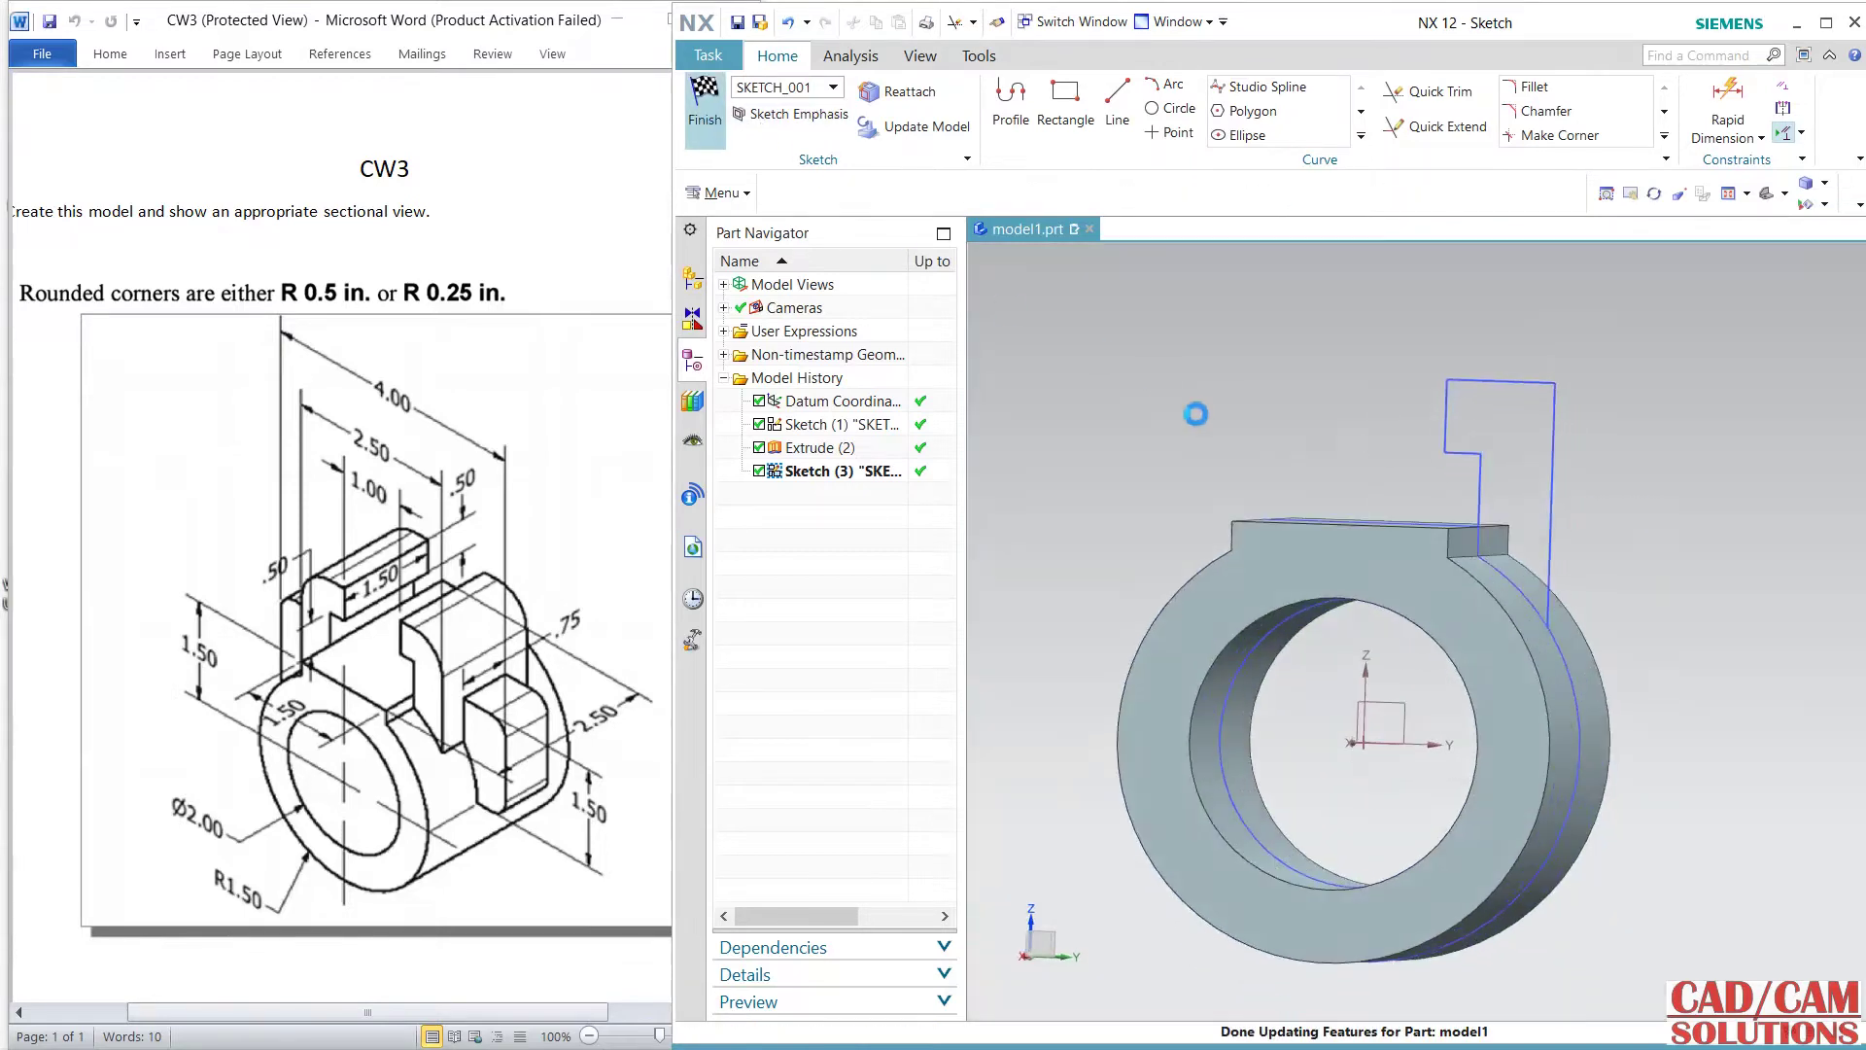
key(x)
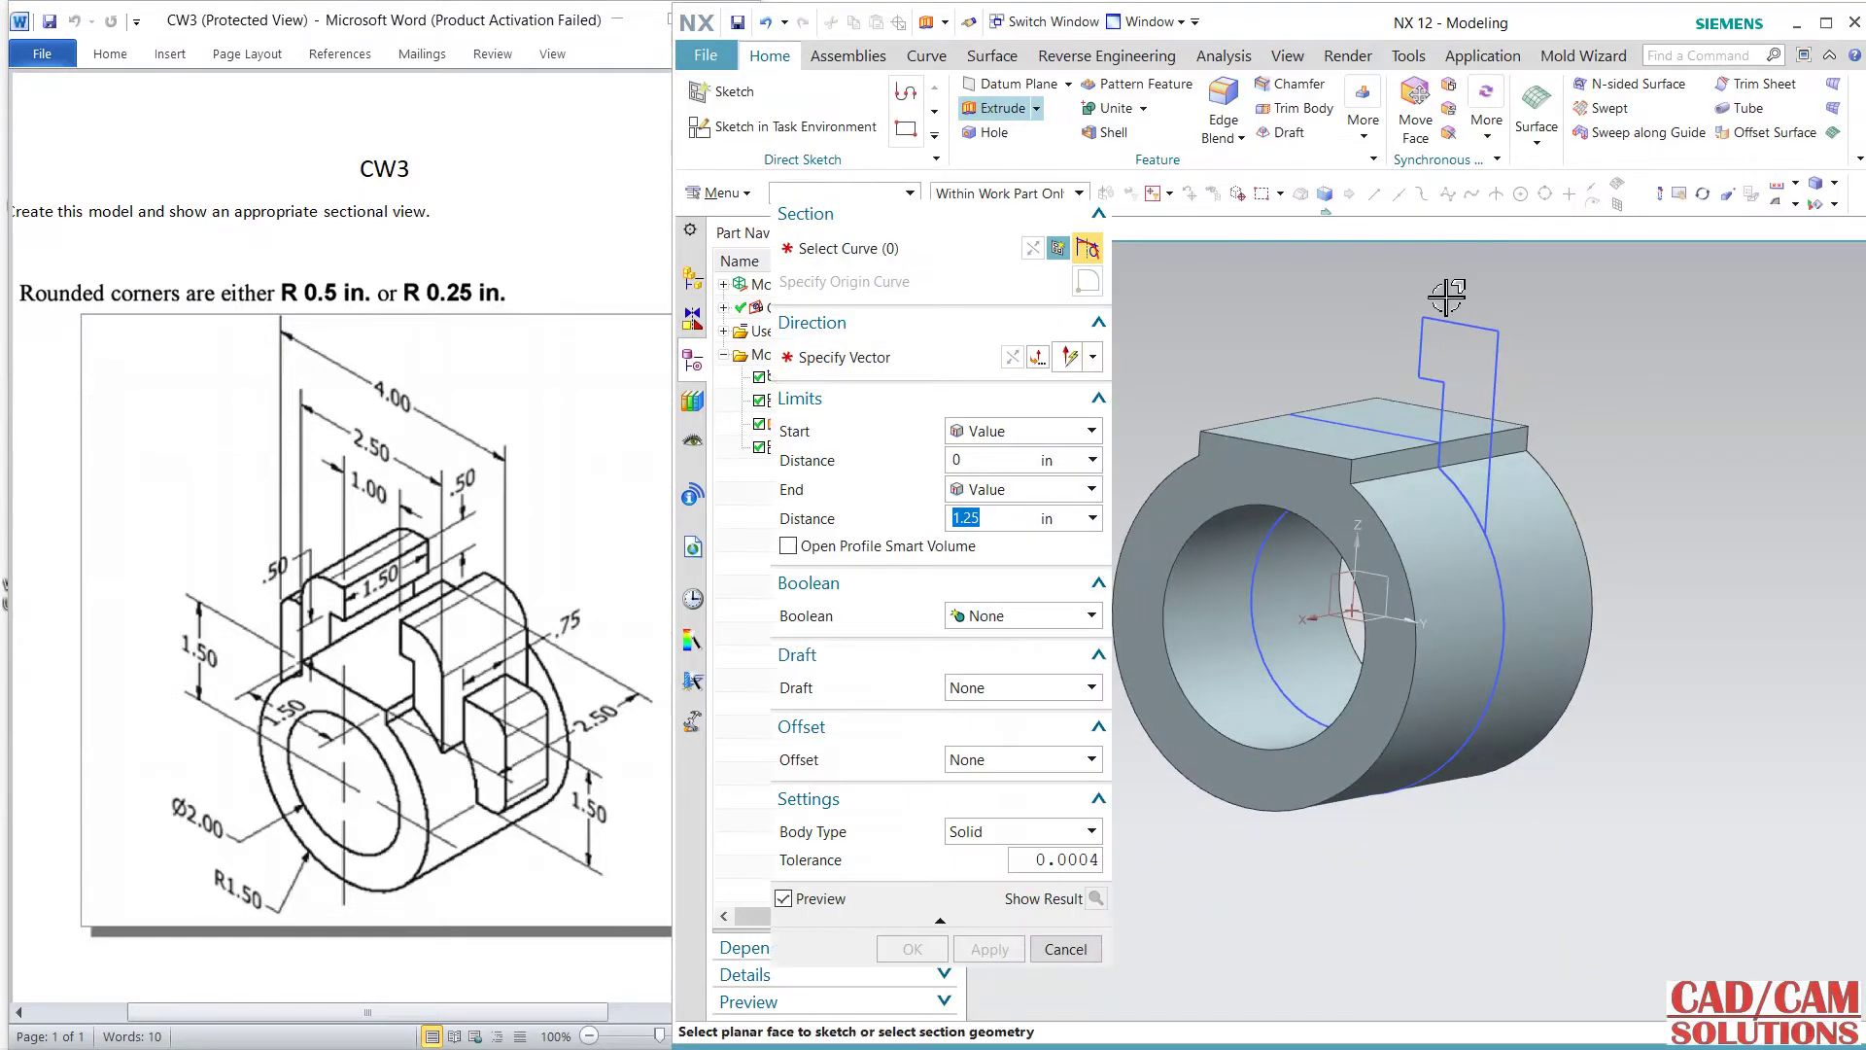
click(1447, 297)
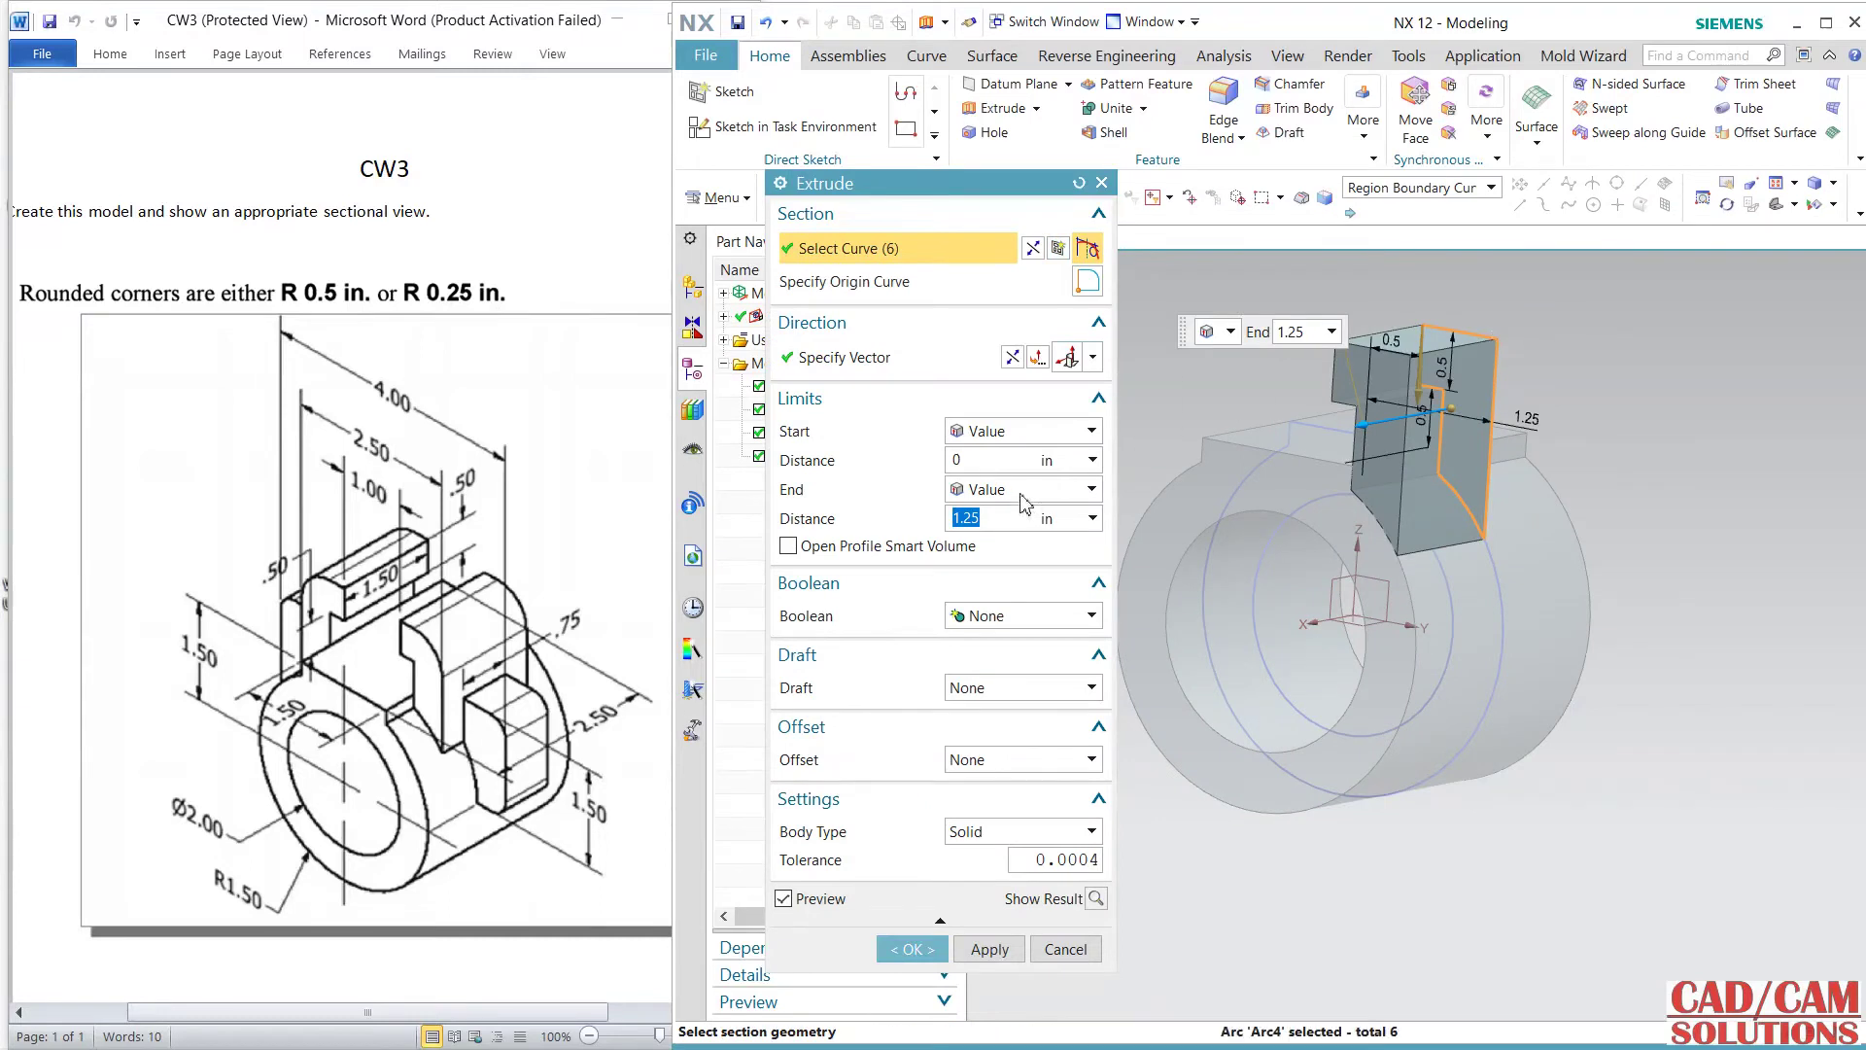
click(1025, 491)
click(1036, 536)
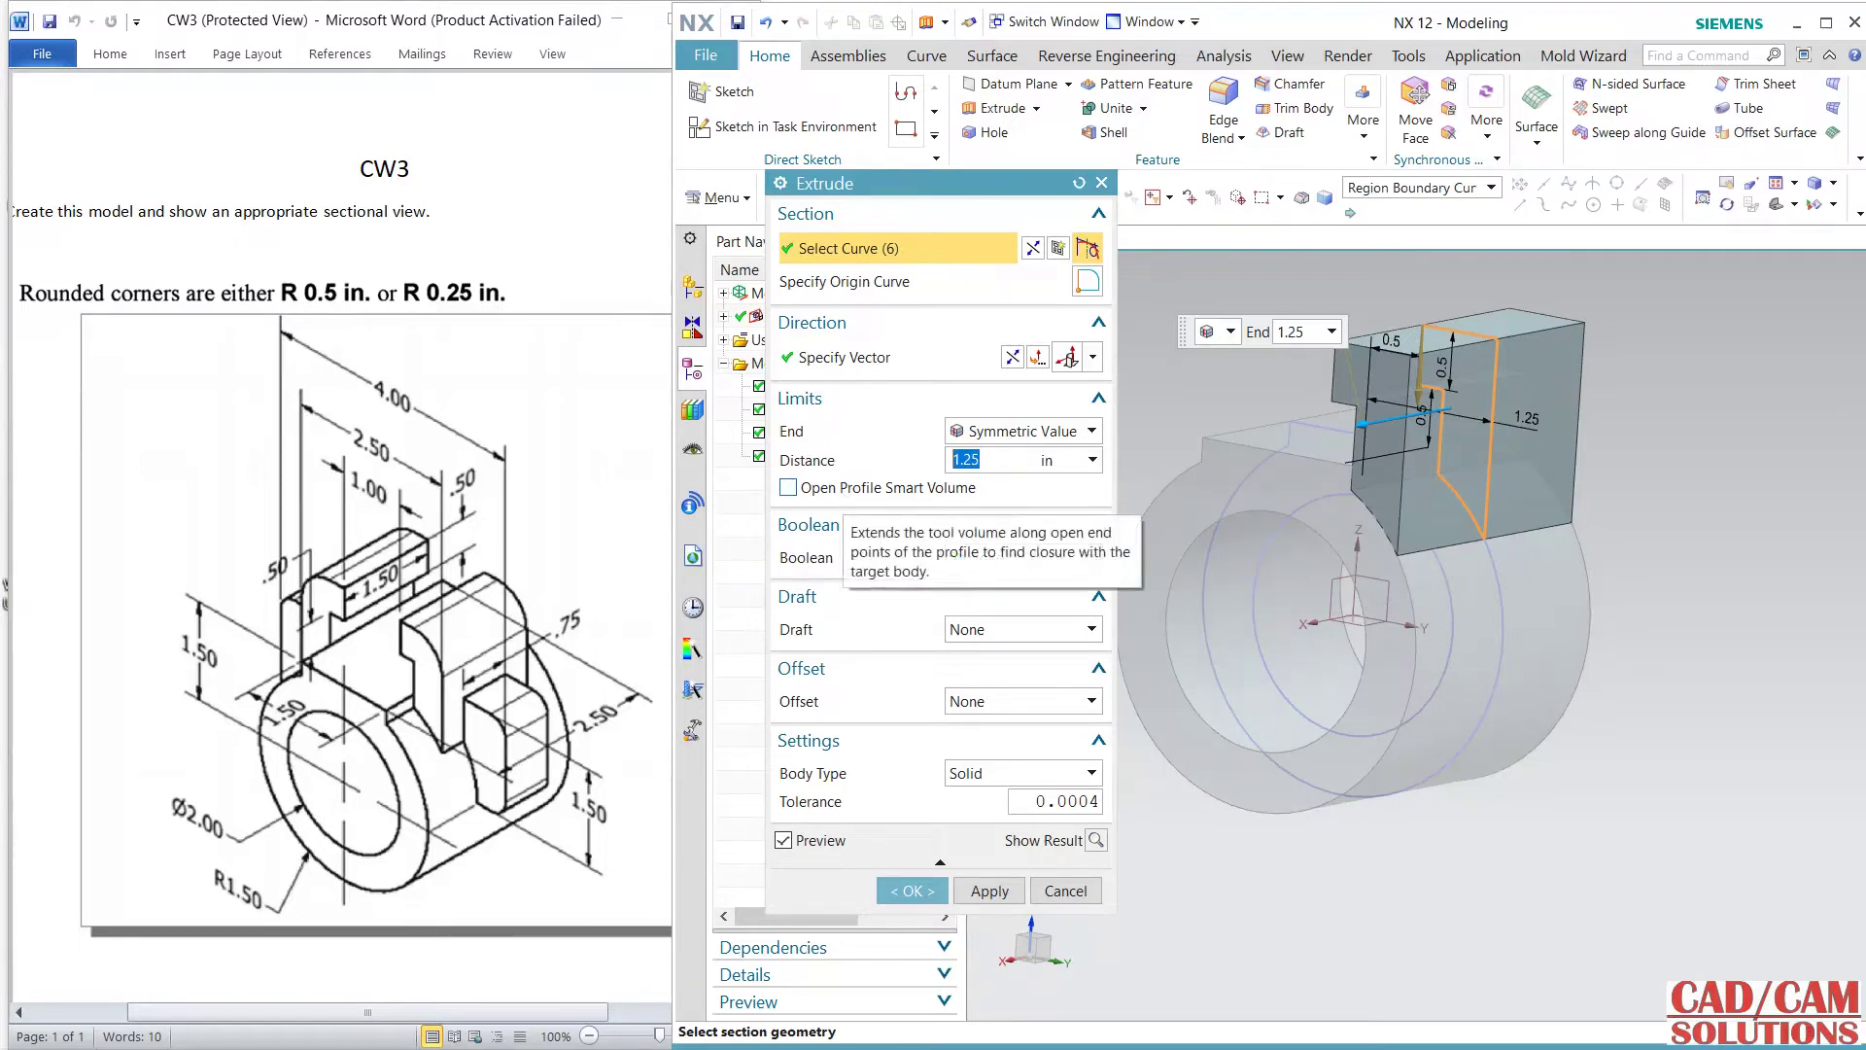
text(.75)
key(Return)
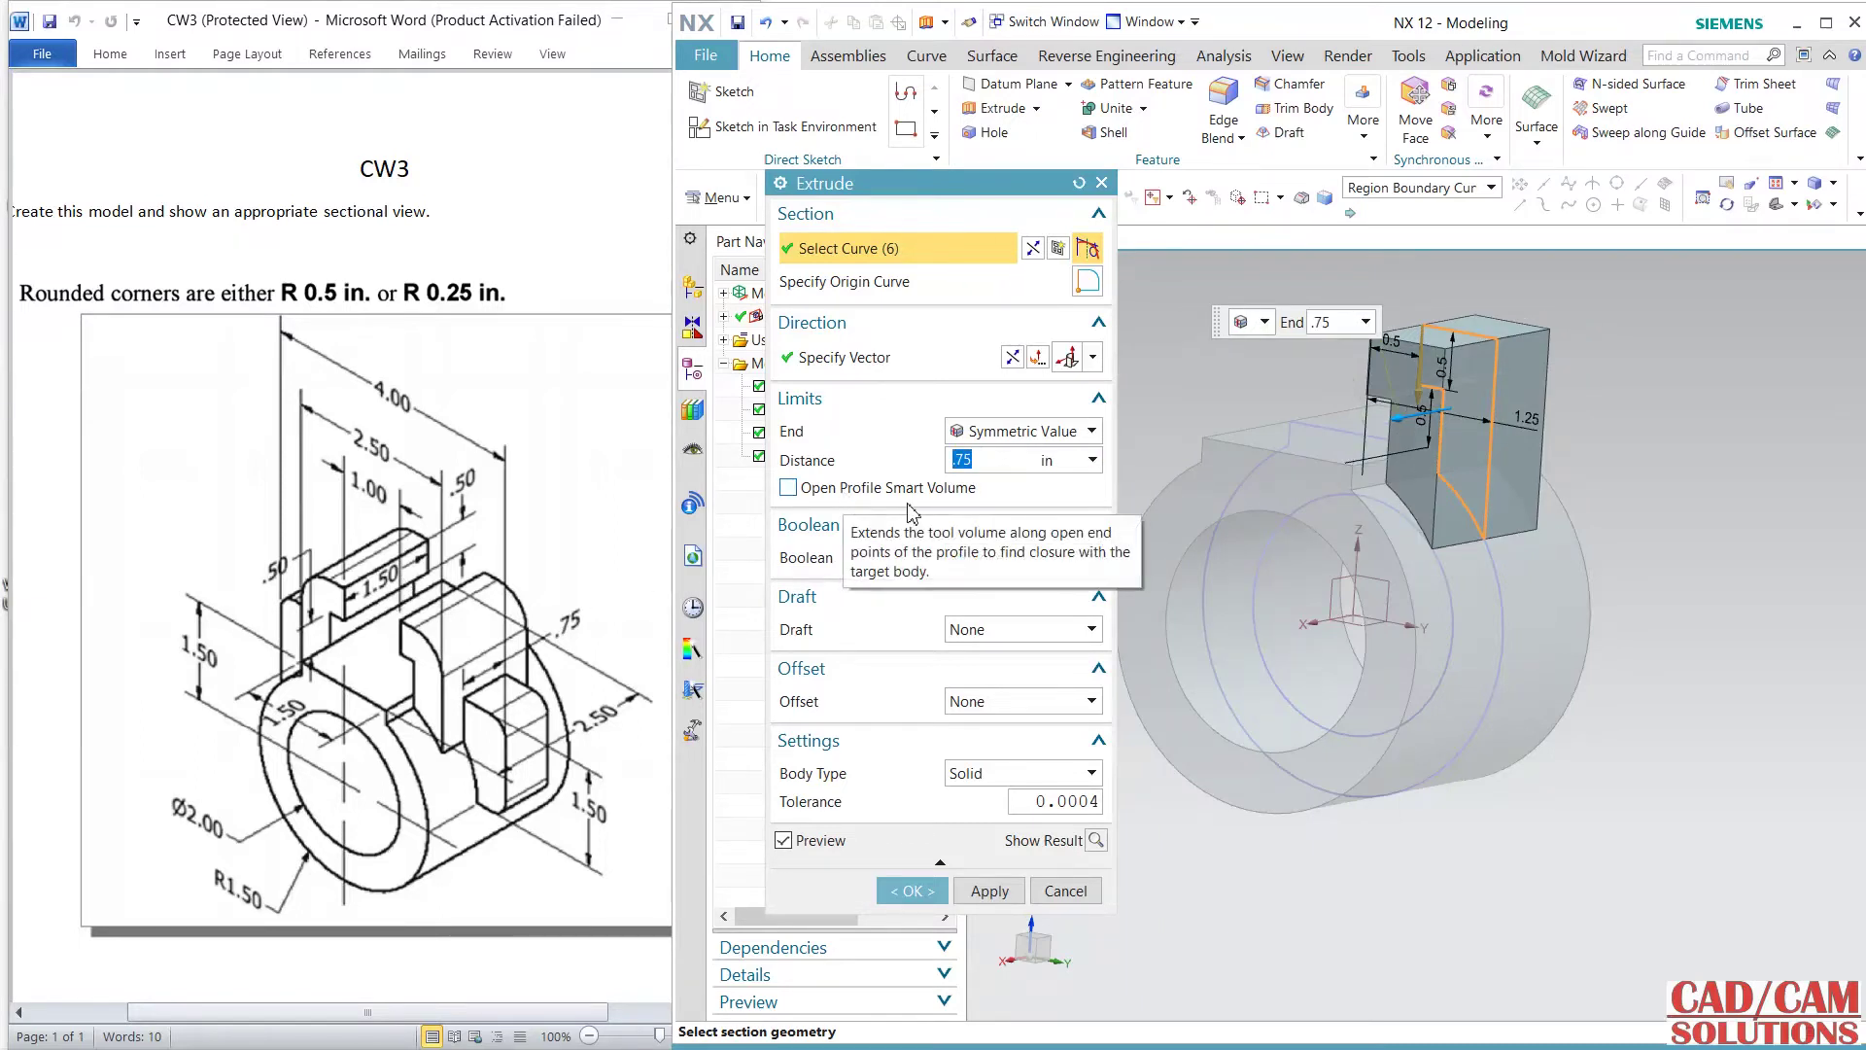
click(992, 557)
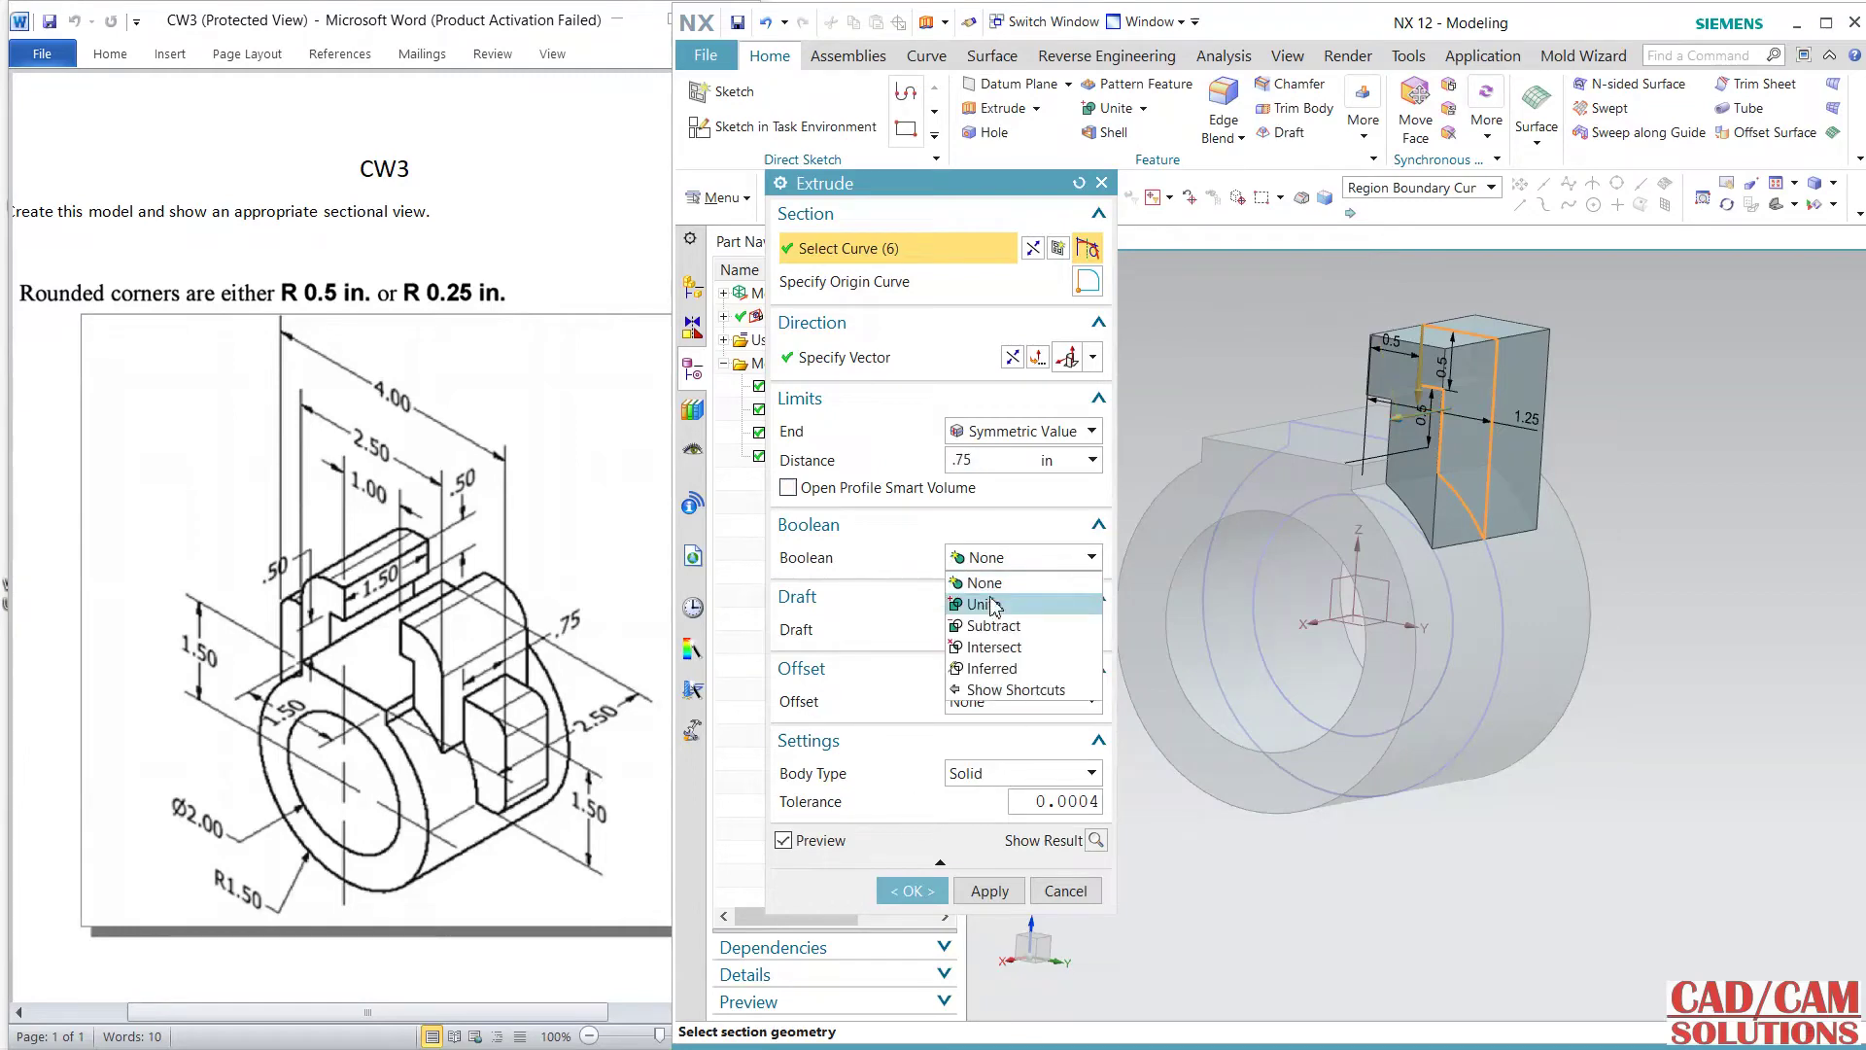
click(986, 600)
click(913, 924)
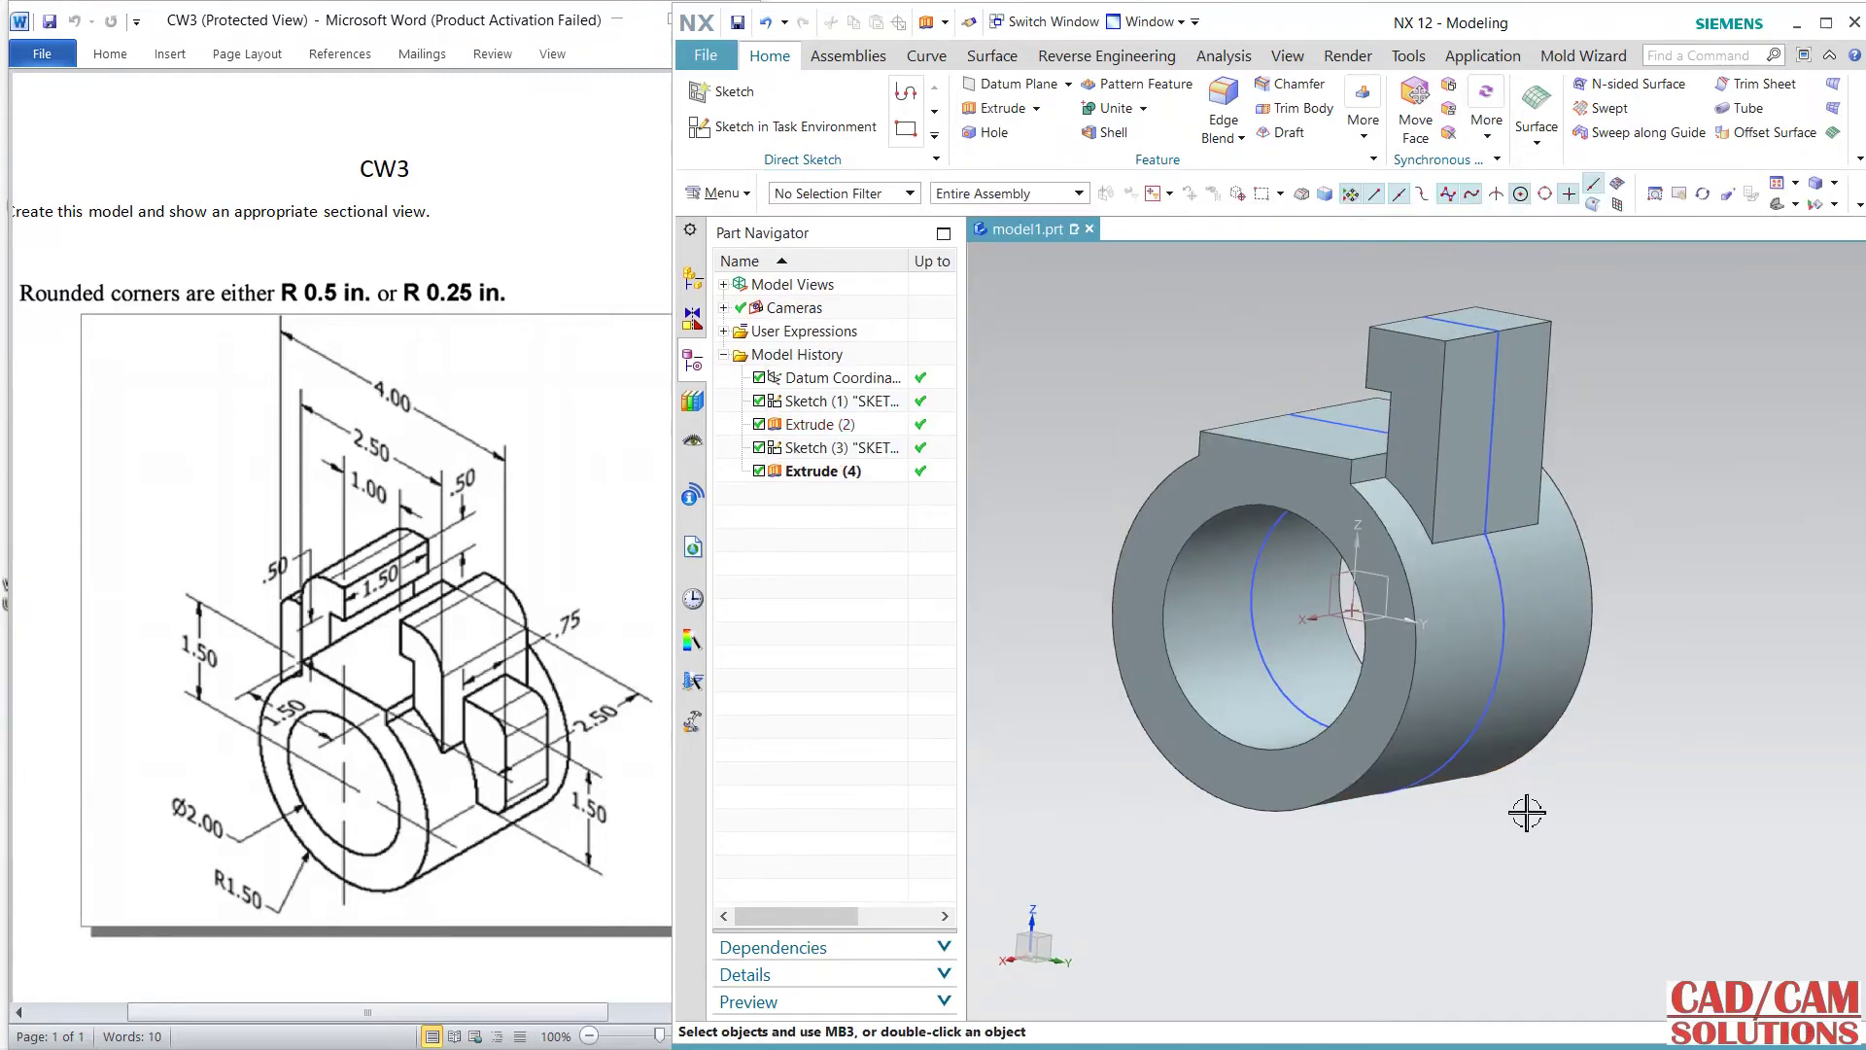
mouse_move(1466, 811)
middle_down()
mouse_move(1517, 810)
mouse_move(1330, 548)
middle_up()
- Round the upright block's top edge with a 0.5 edge blend
click(1223, 98)
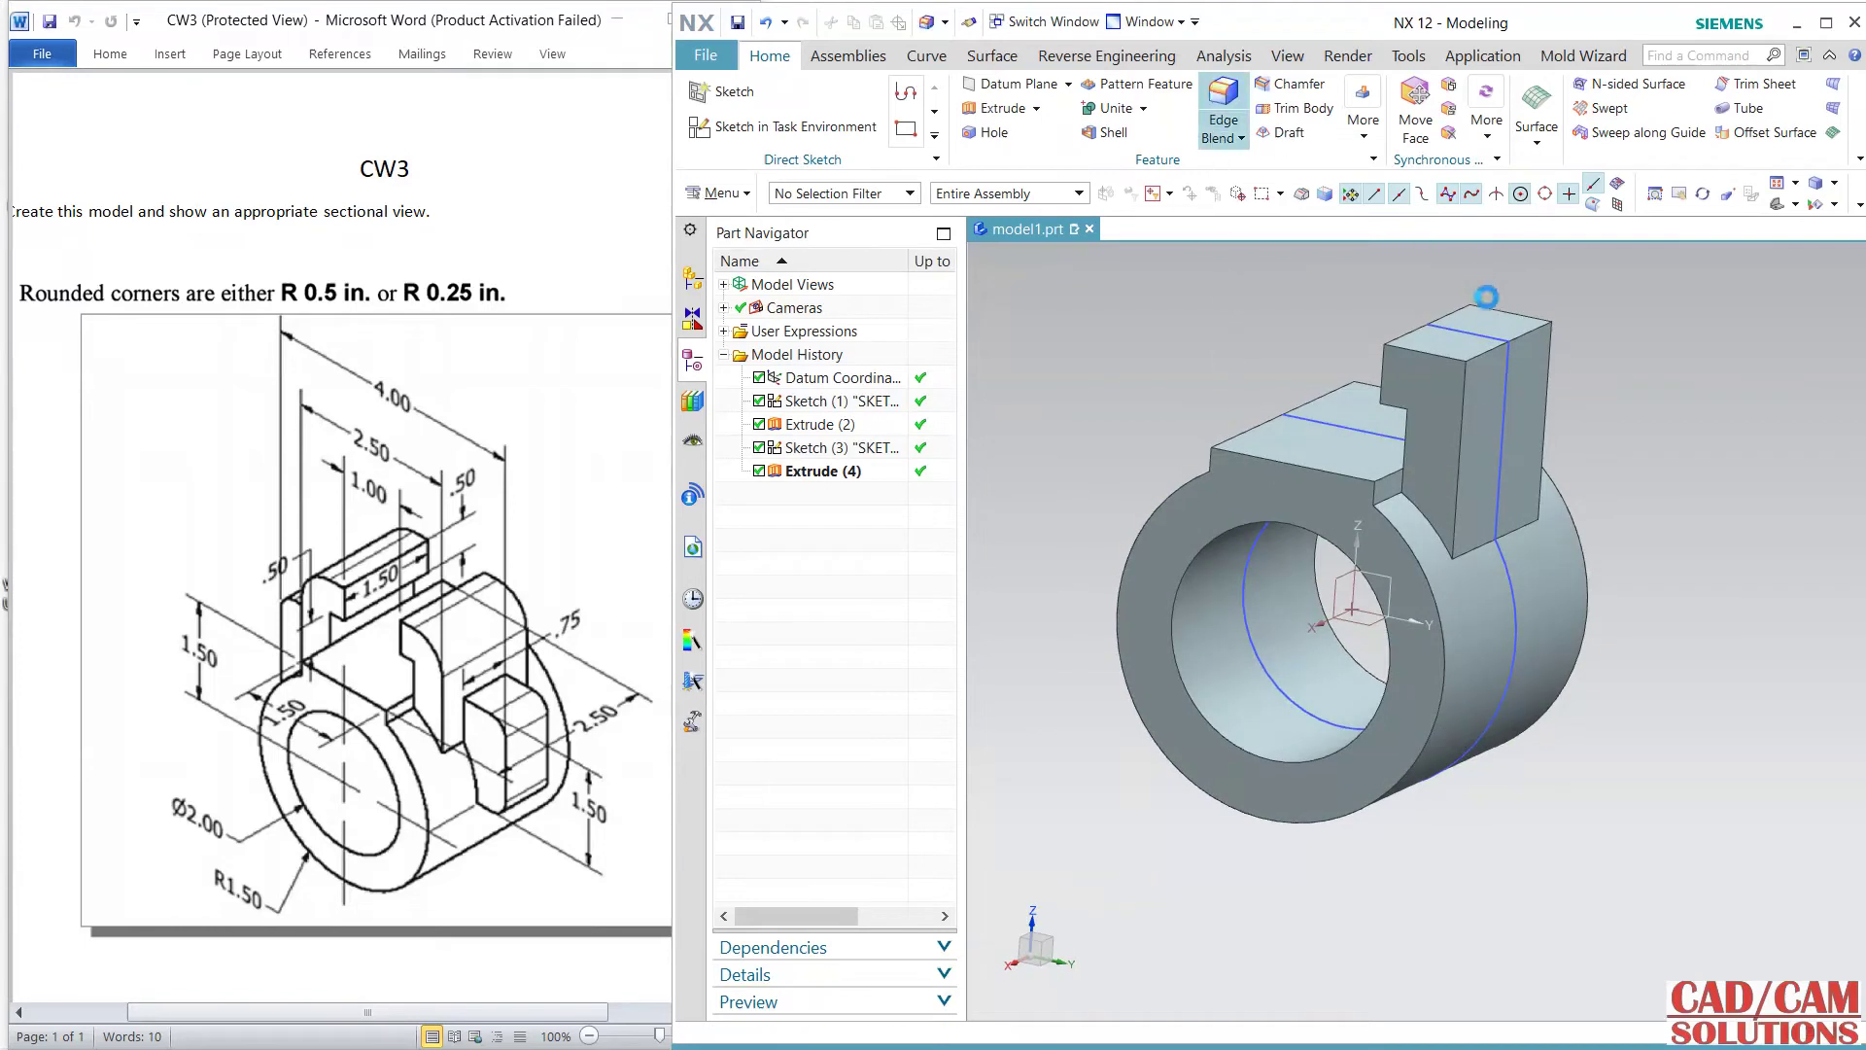
click(1509, 343)
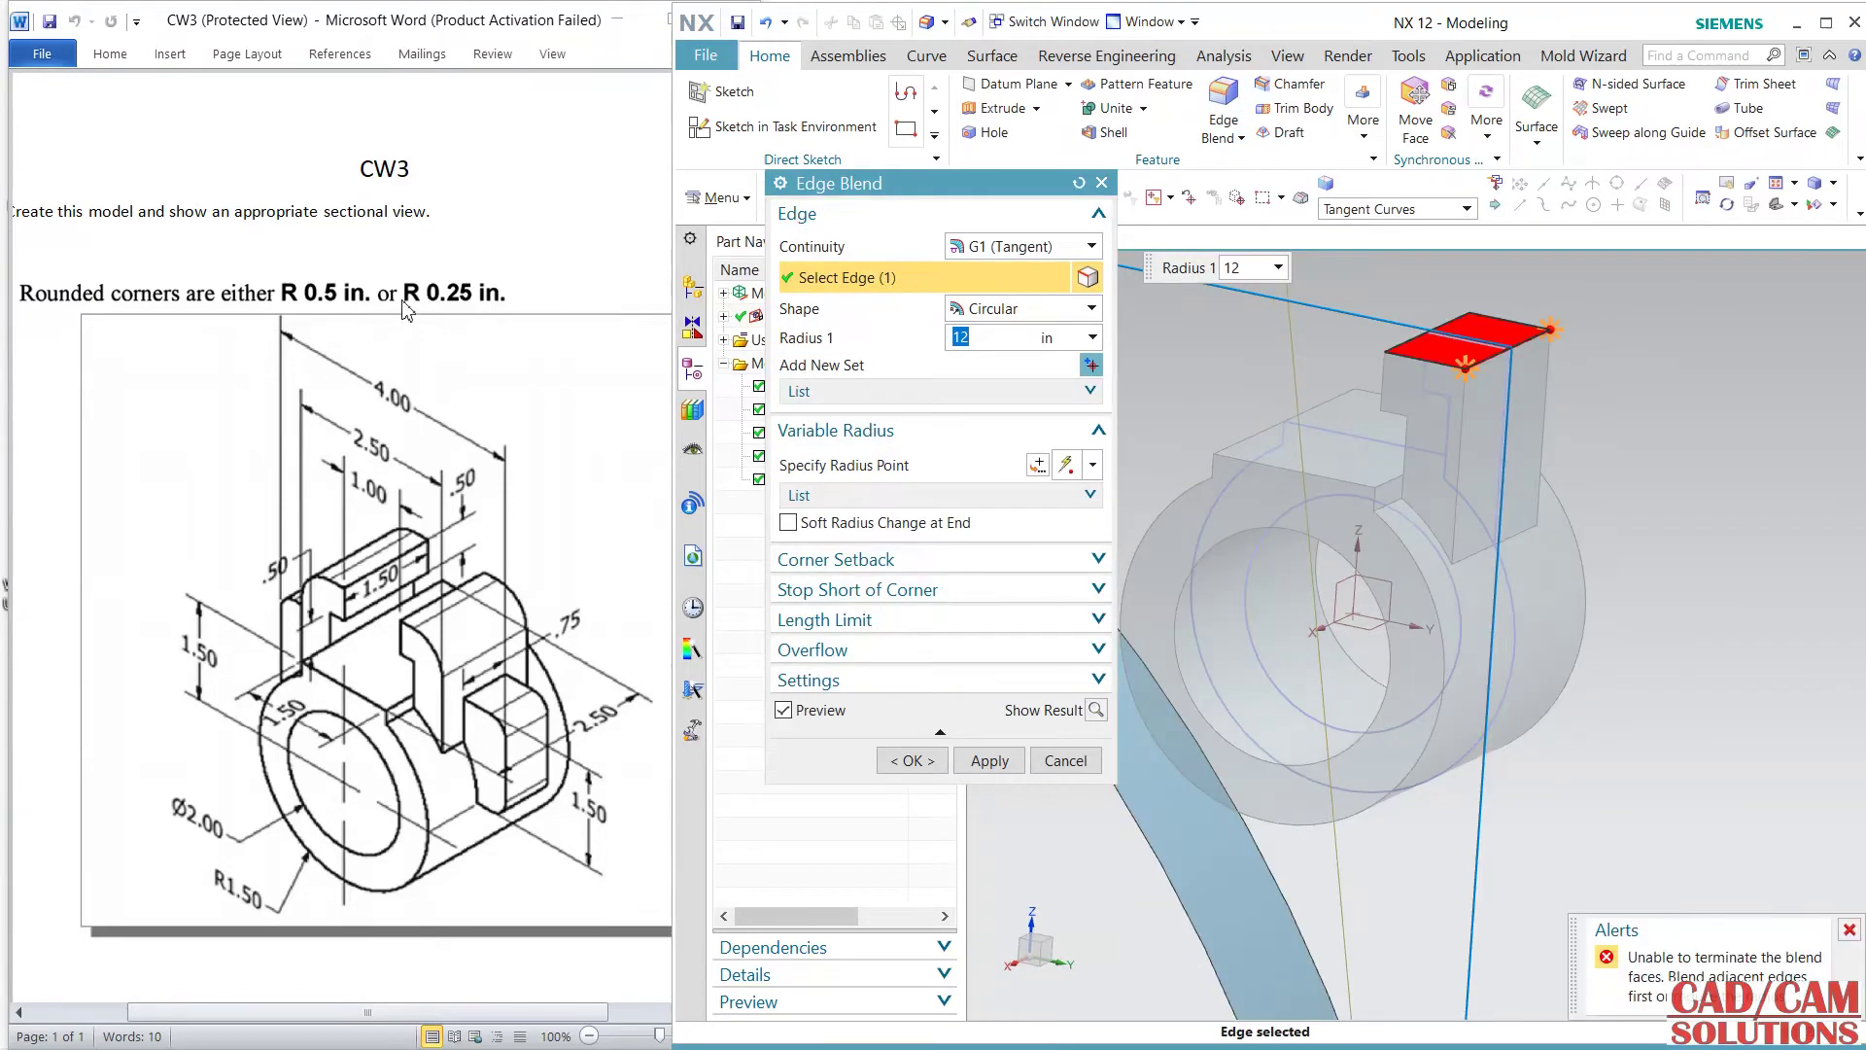
text(.5)
key(Return)
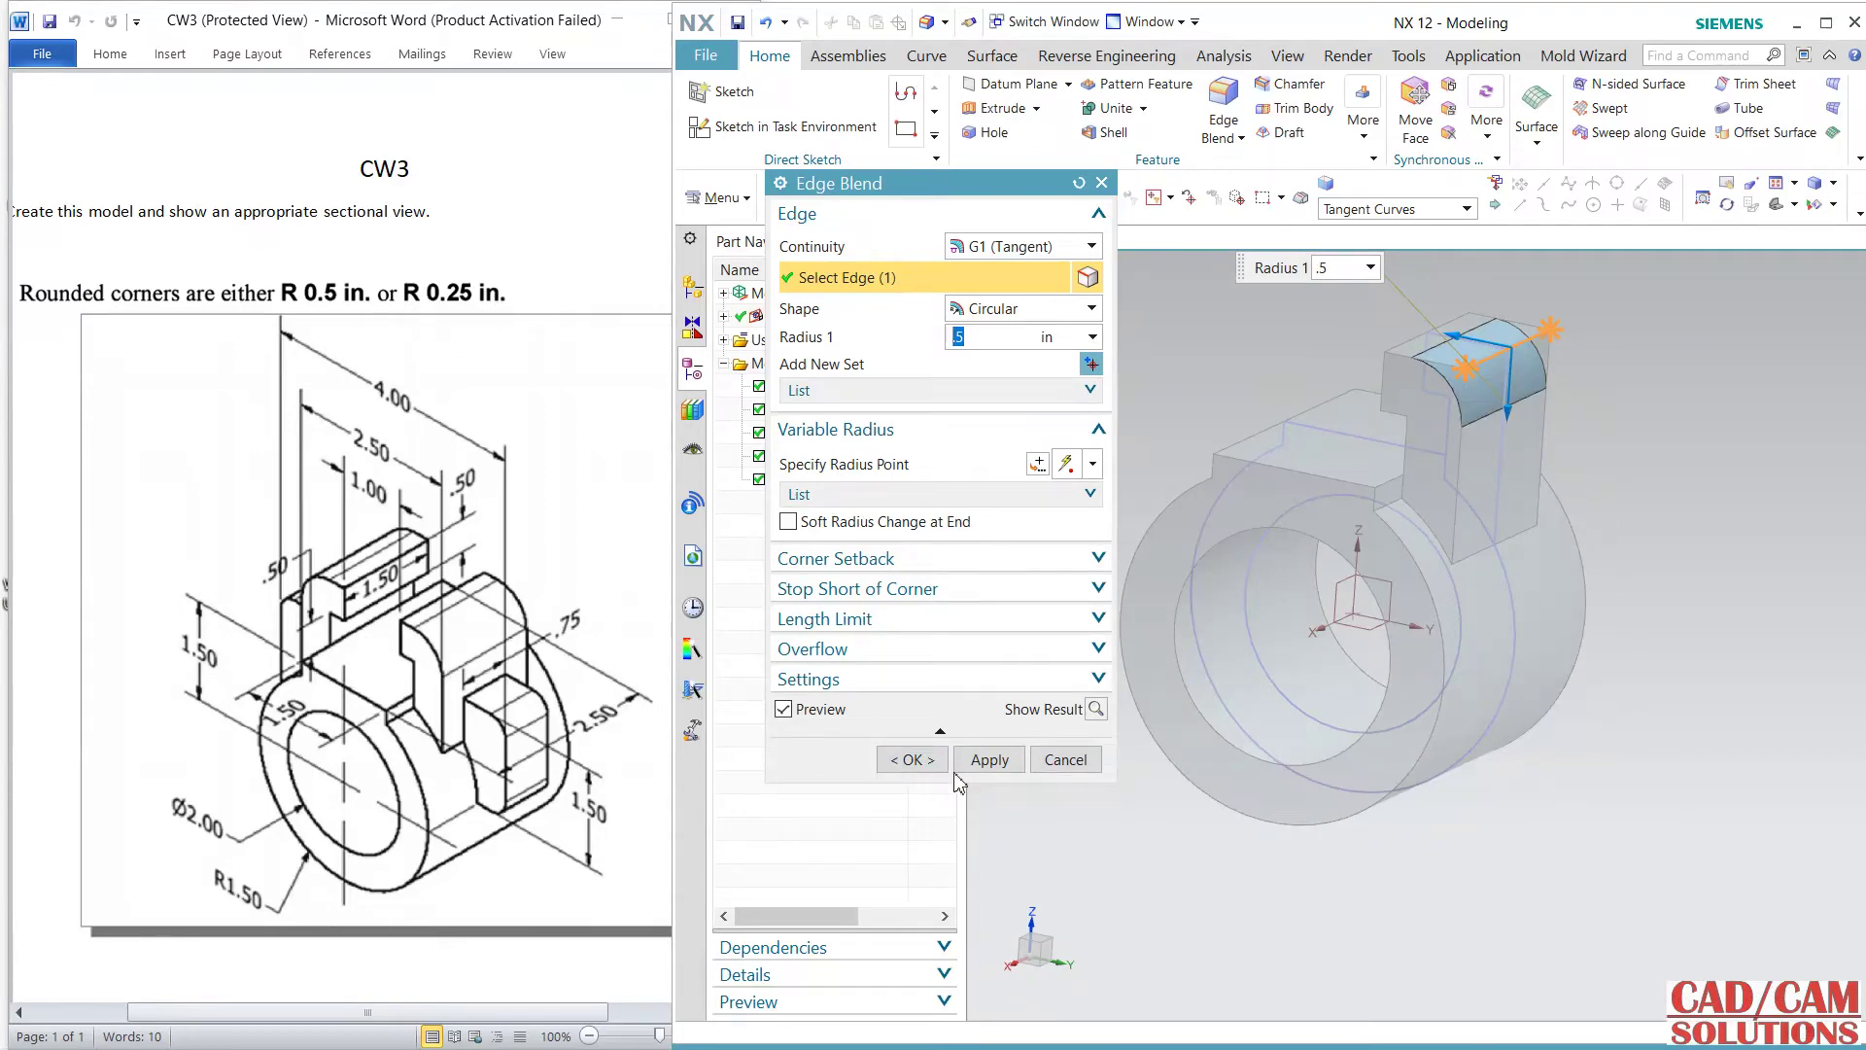
click(958, 766)
click(1066, 759)
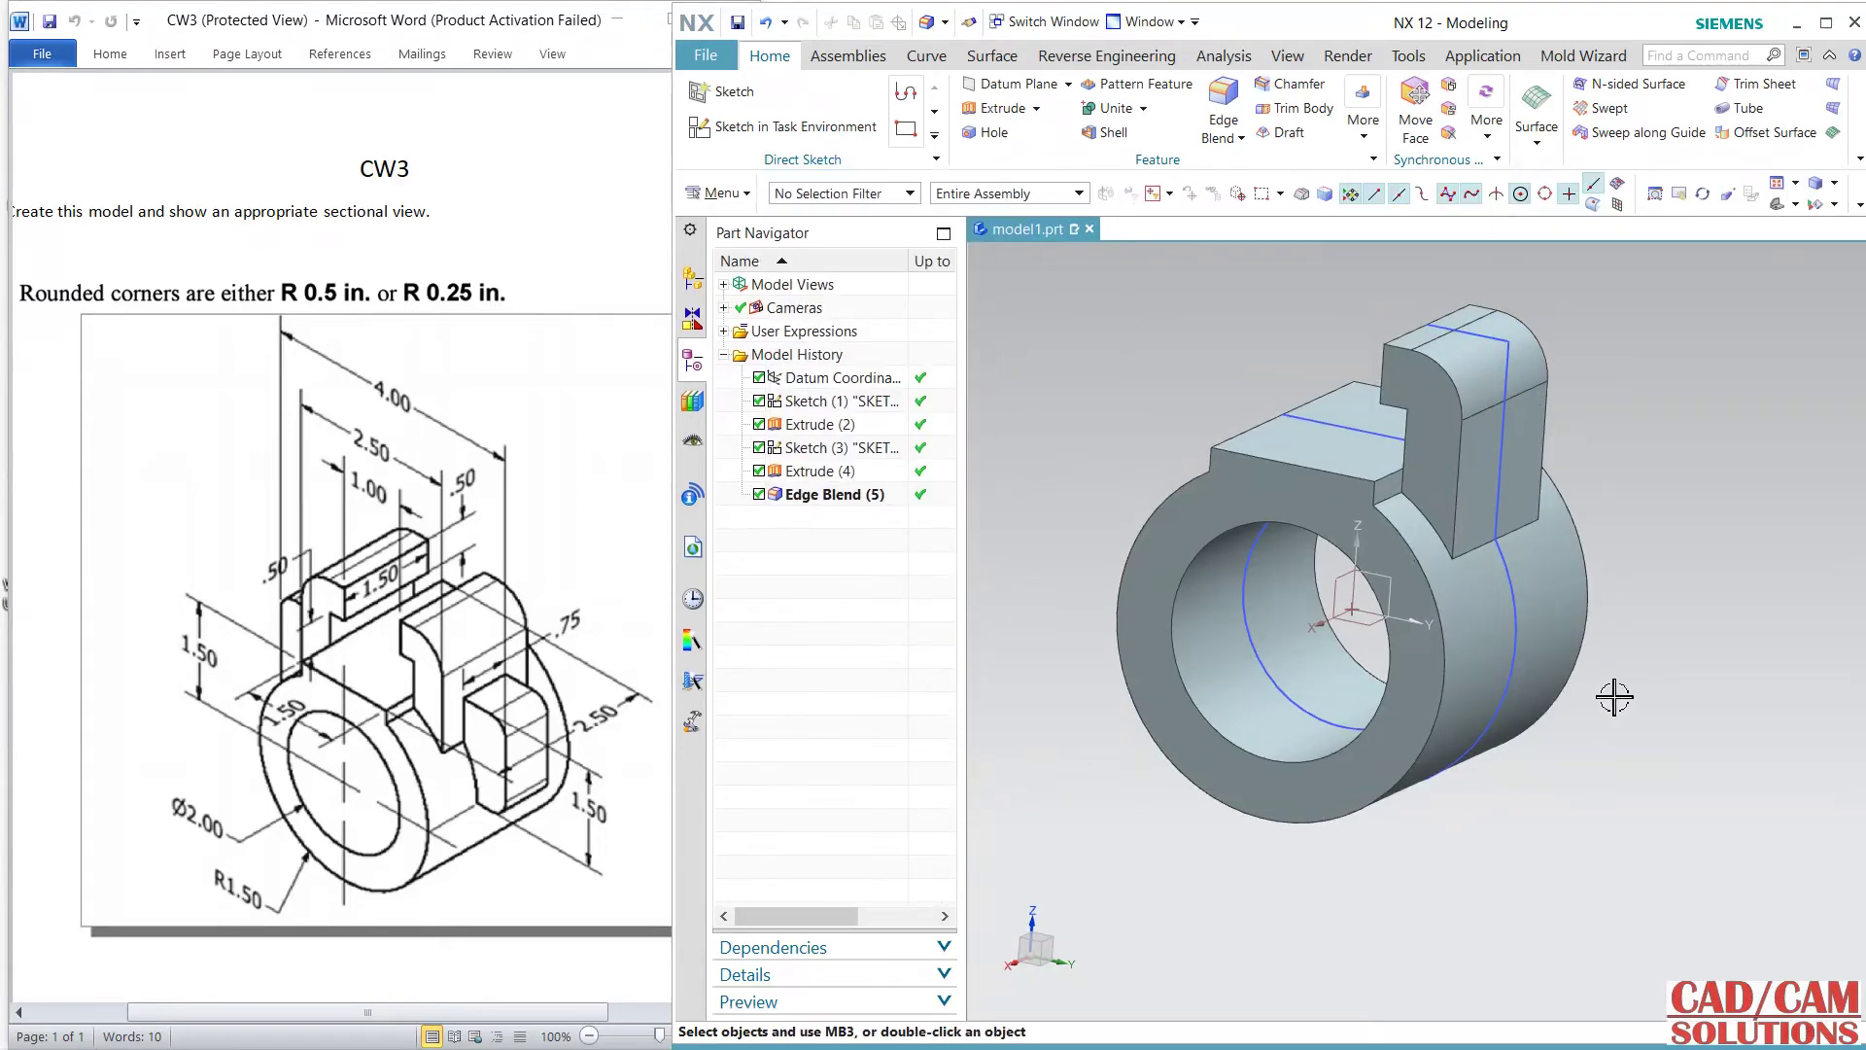
- Hide Sketch (3) with Ctrl+B
middle_drag(1569, 720, 1477, 392)
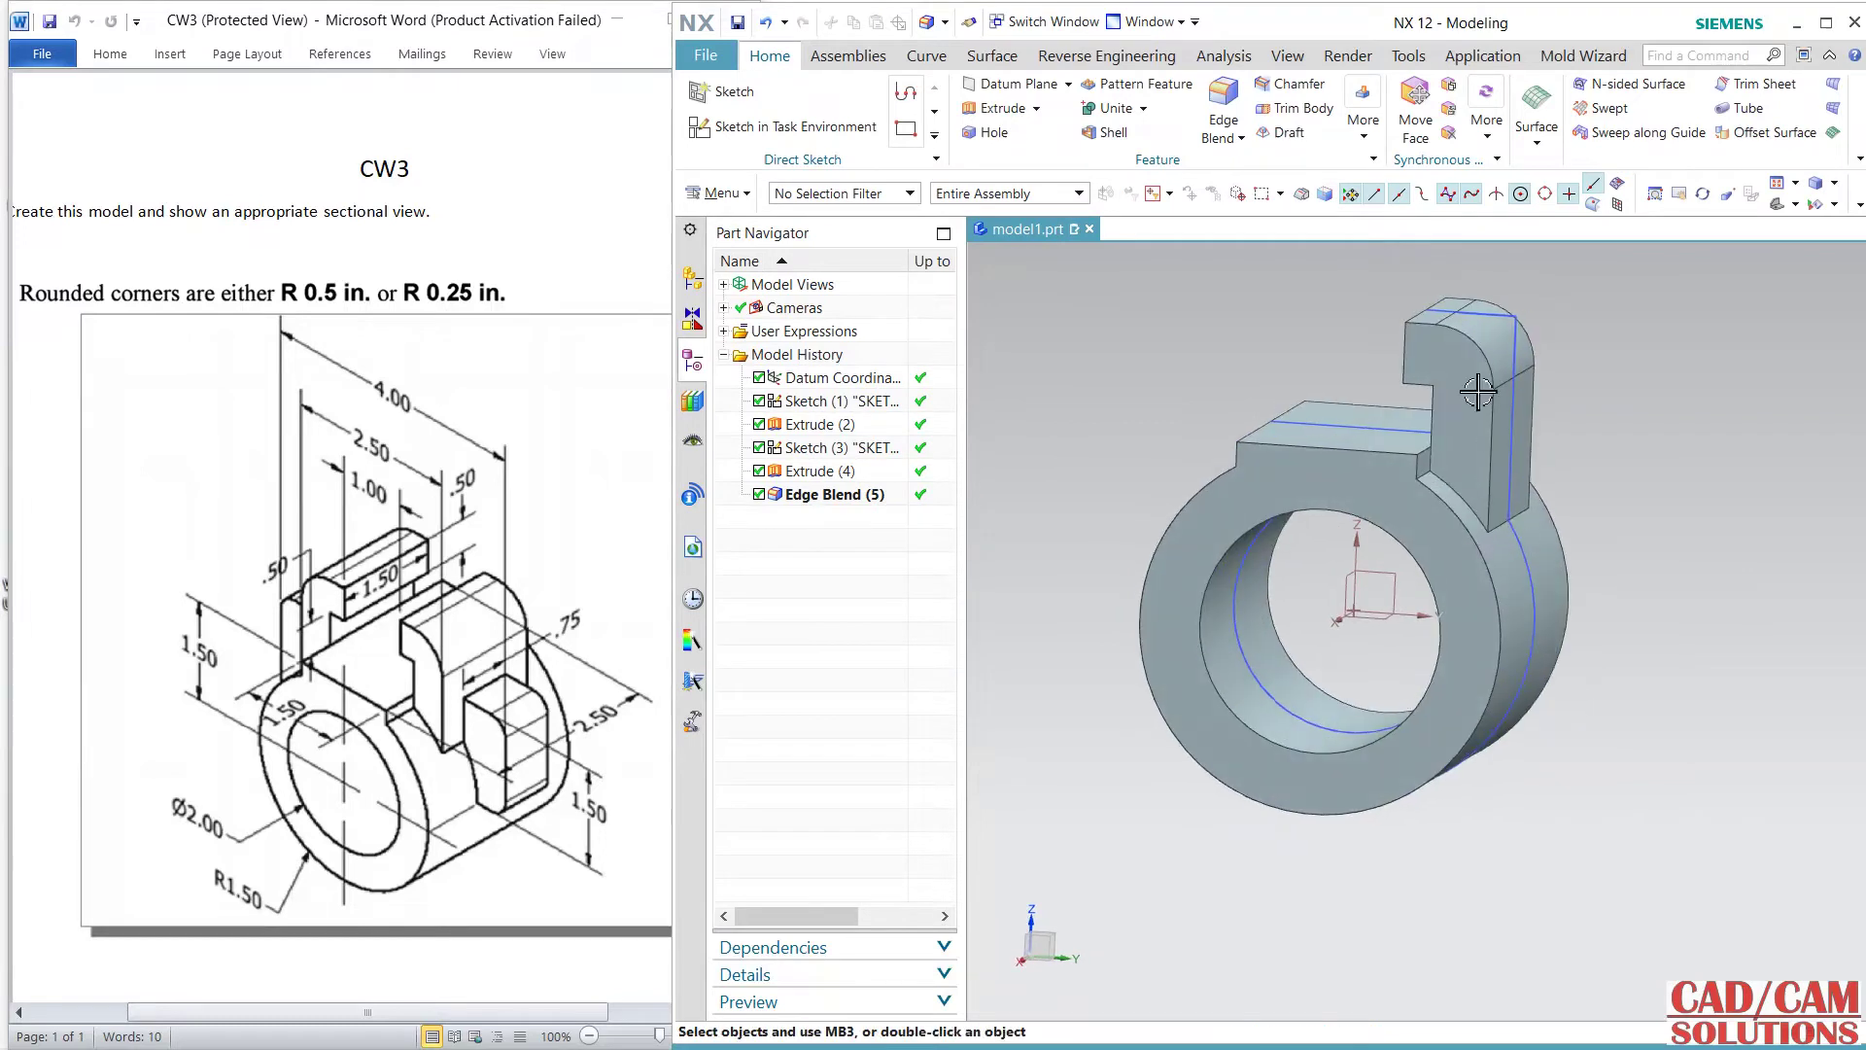
click(1485, 330)
key(ctrl+b)
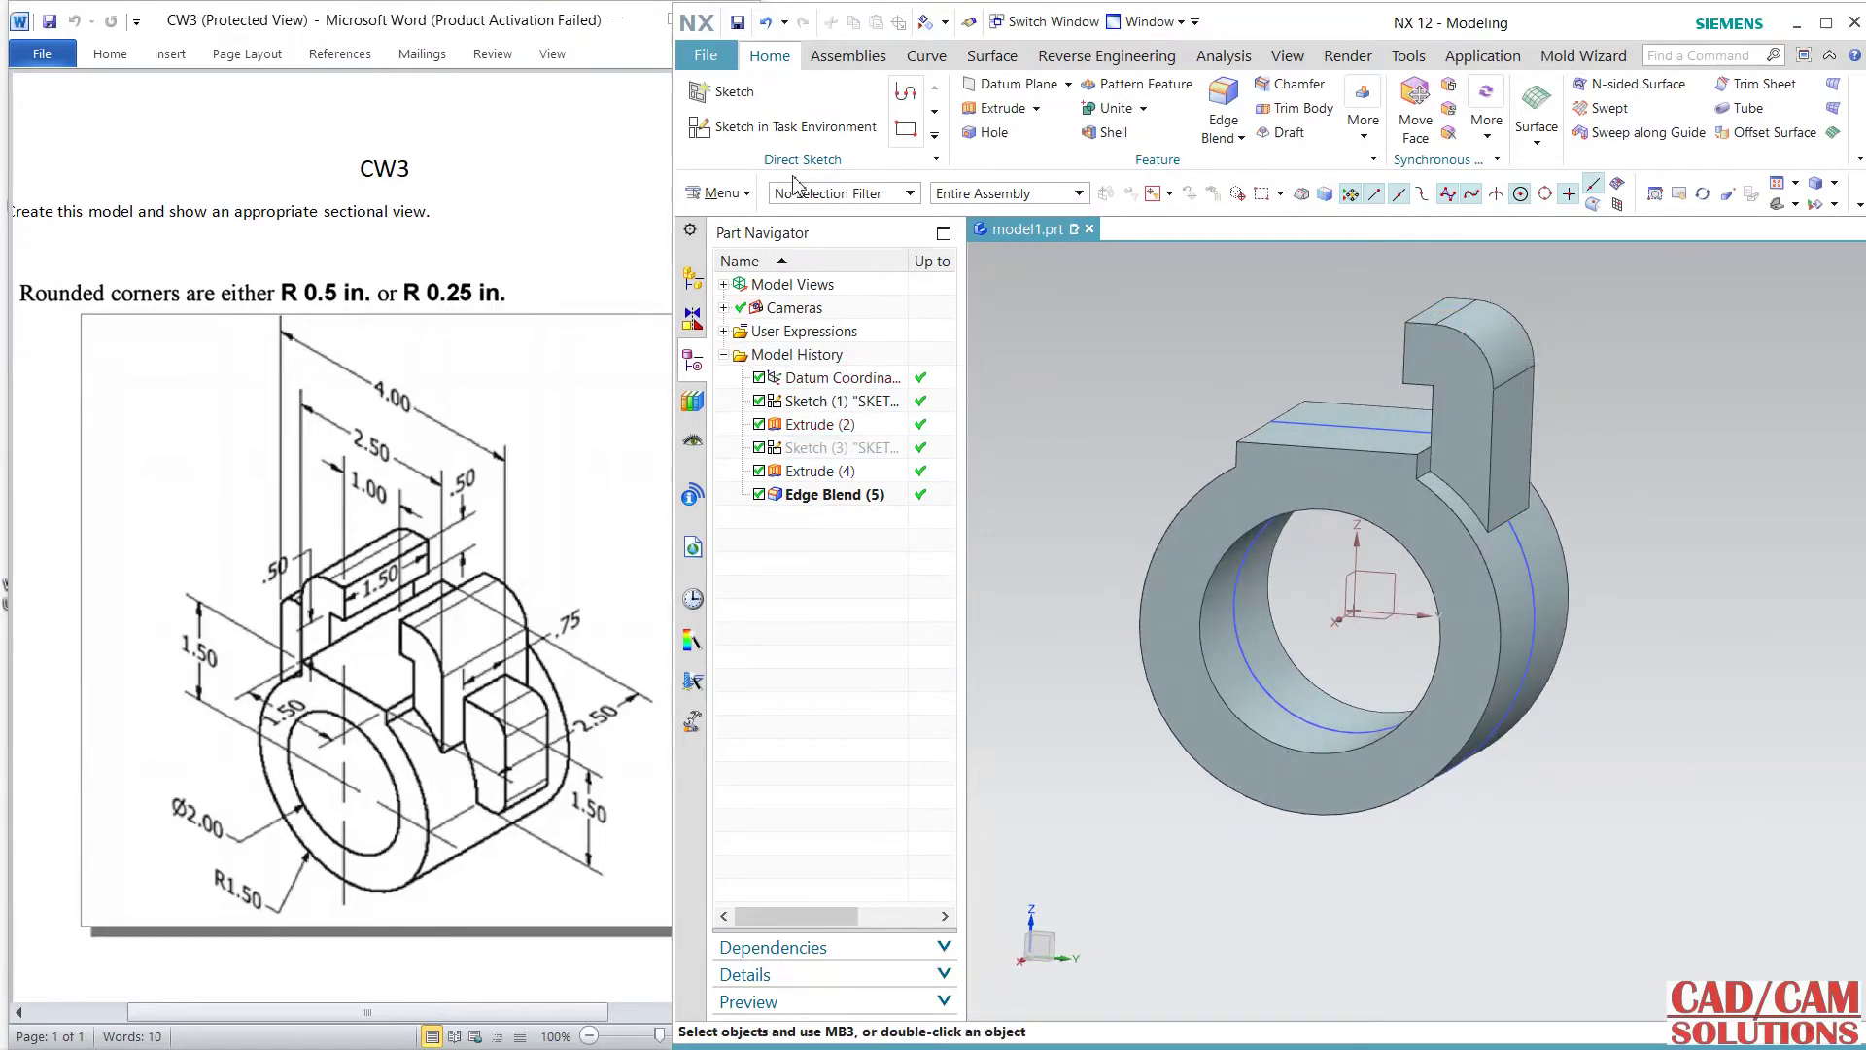
- Start a new sketch on the cylinder's end face with the X axis as horizontal reference
click(796, 128)
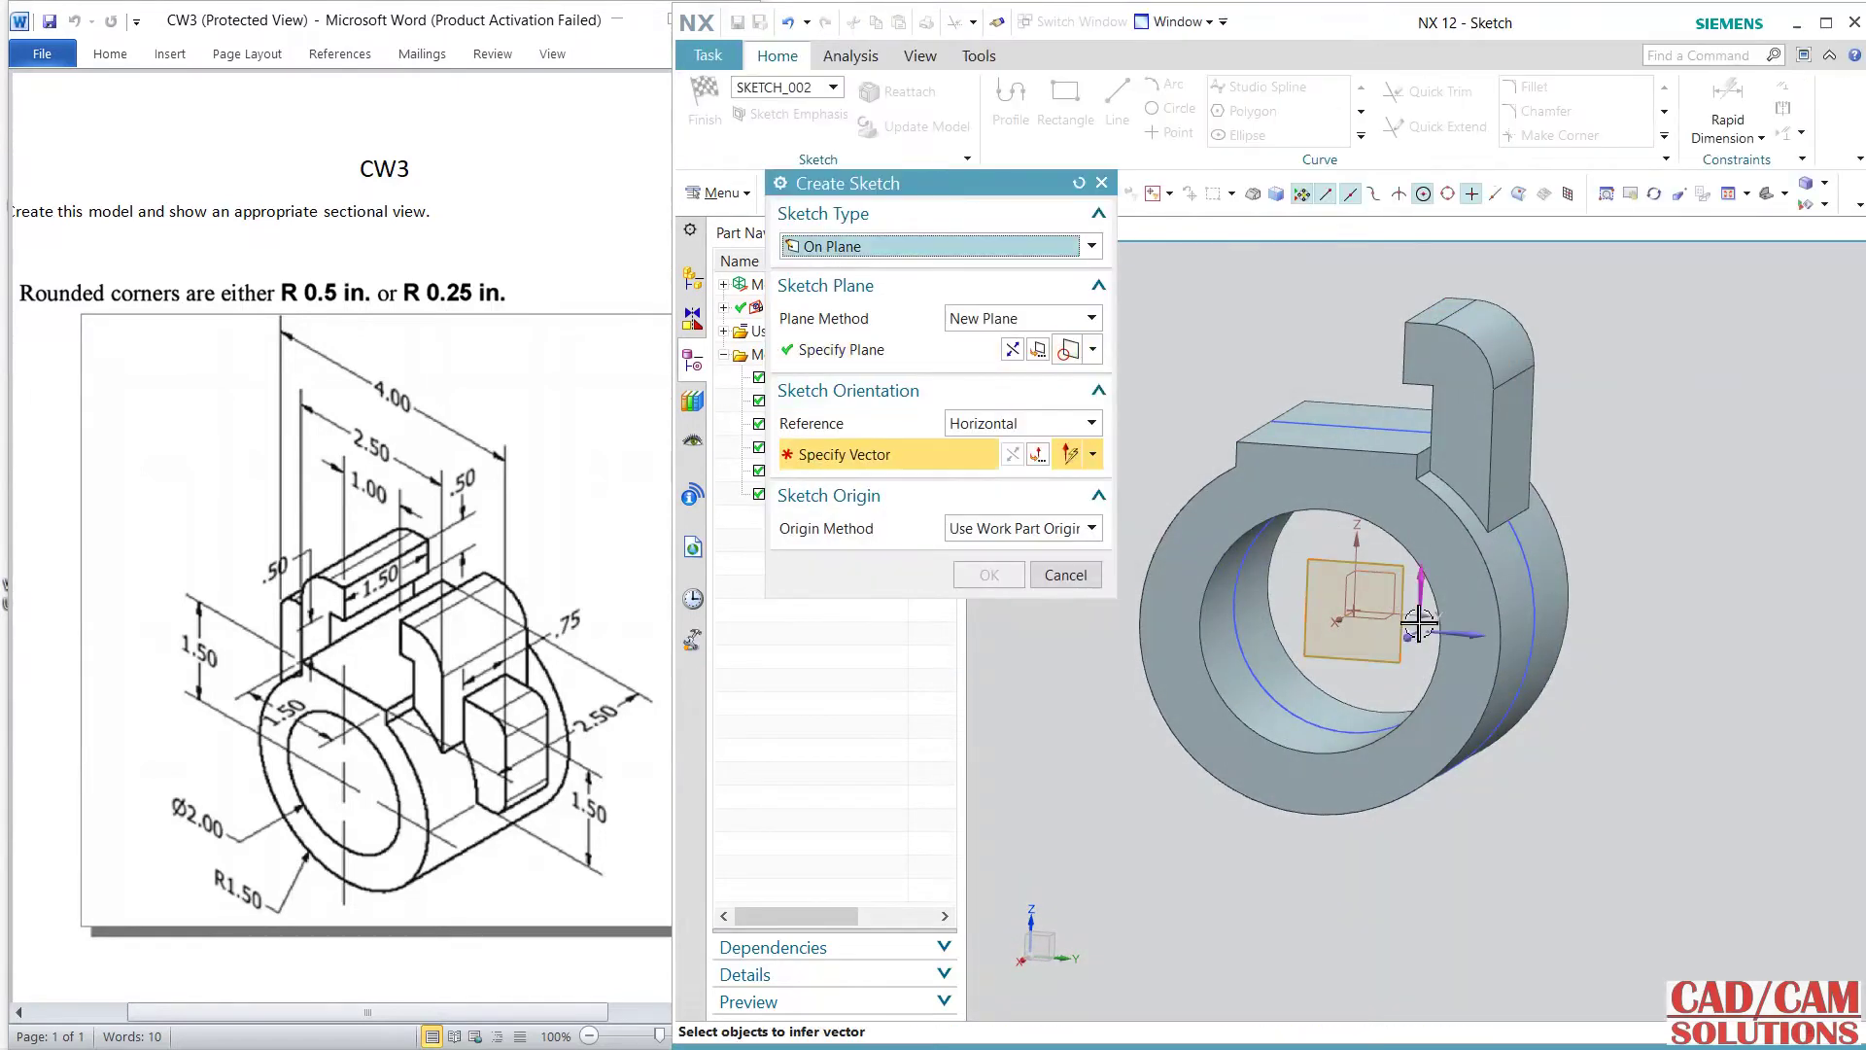
click(1475, 634)
middle_click(1489, 647)
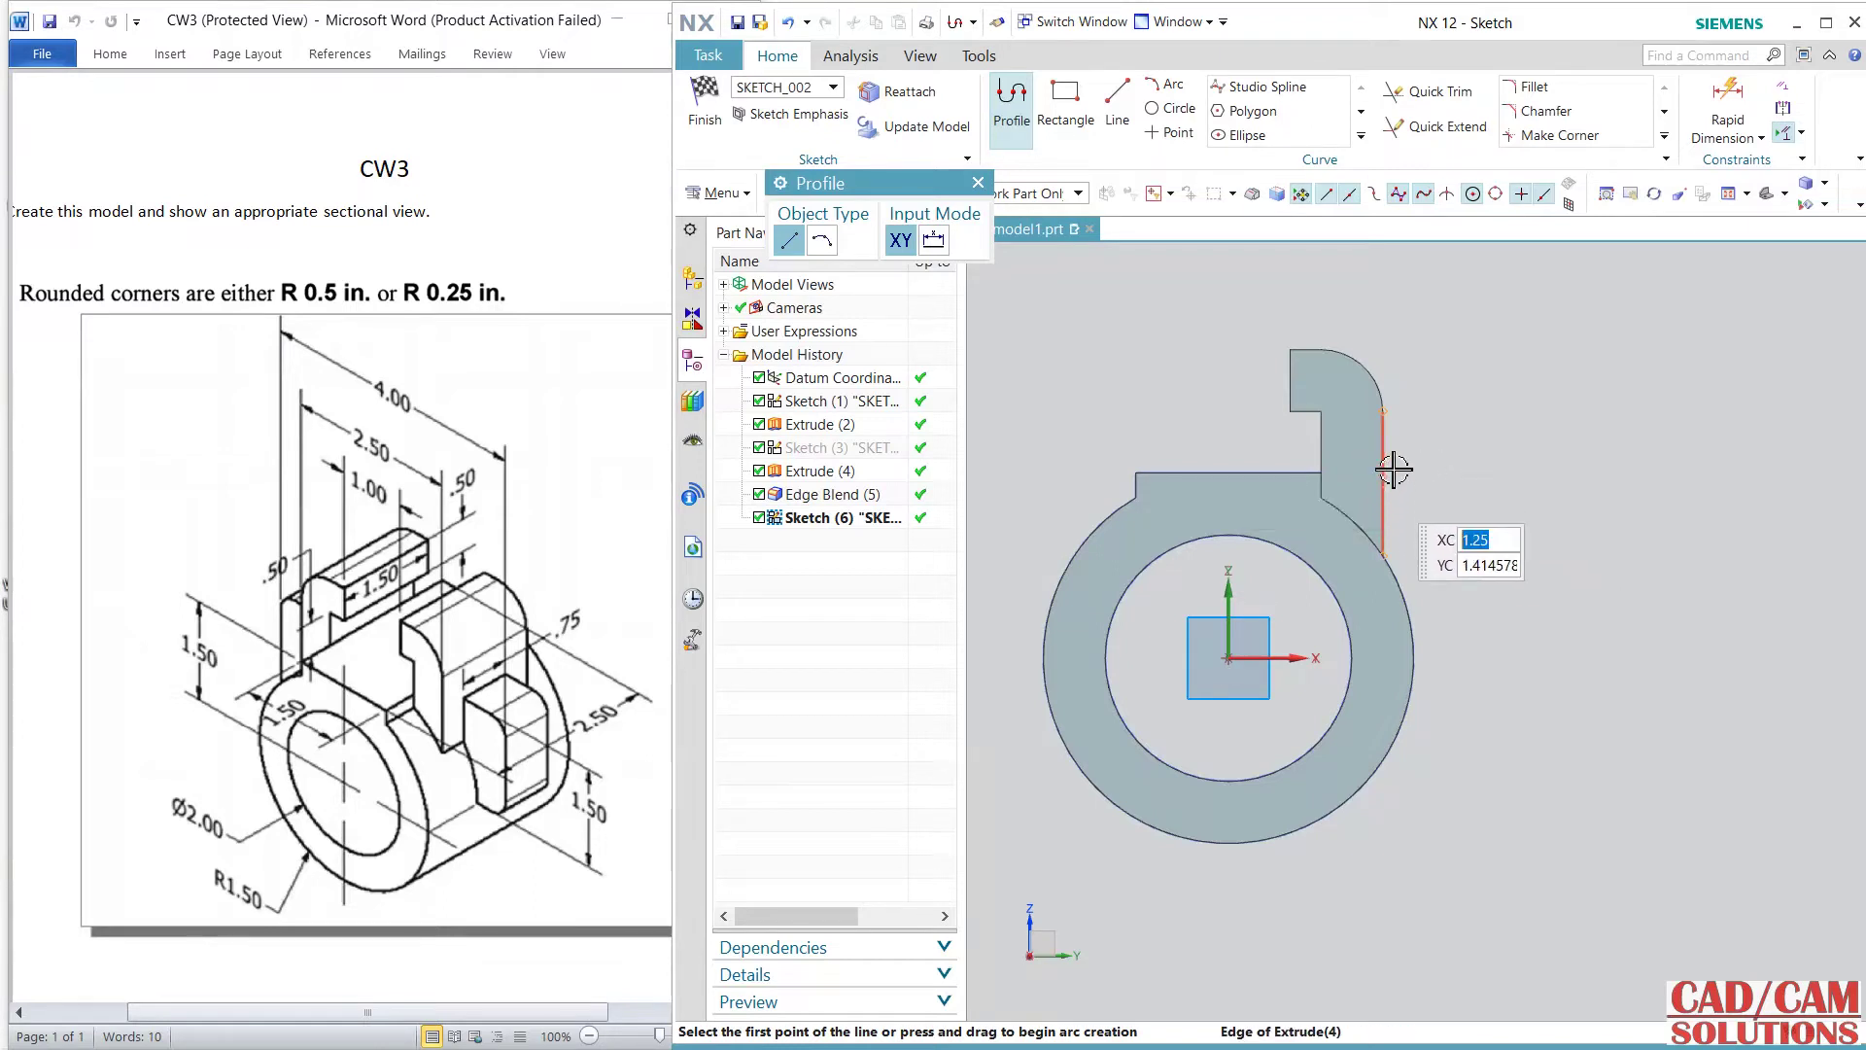
- Draw a three-line outline of 0.95, 1.55 and 1 from the lug's right edge
scroll(1424, 483, up, 2)
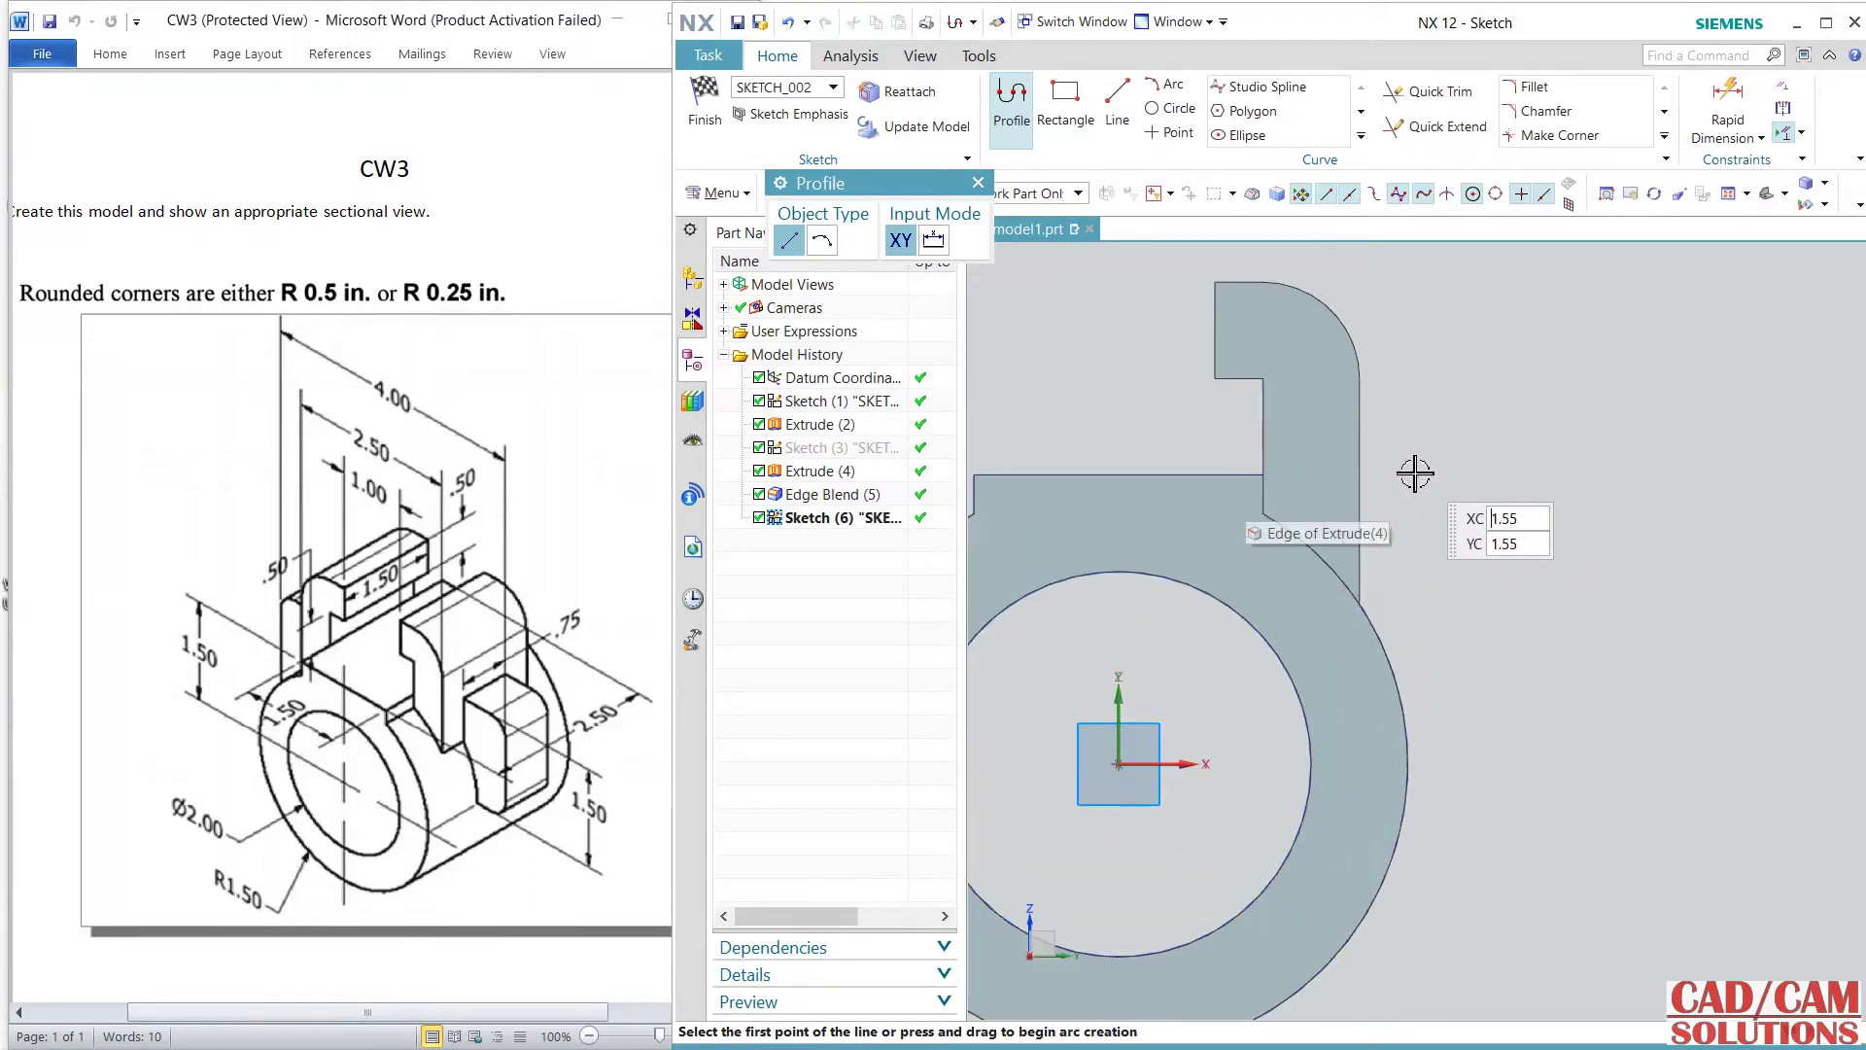
click(1361, 444)
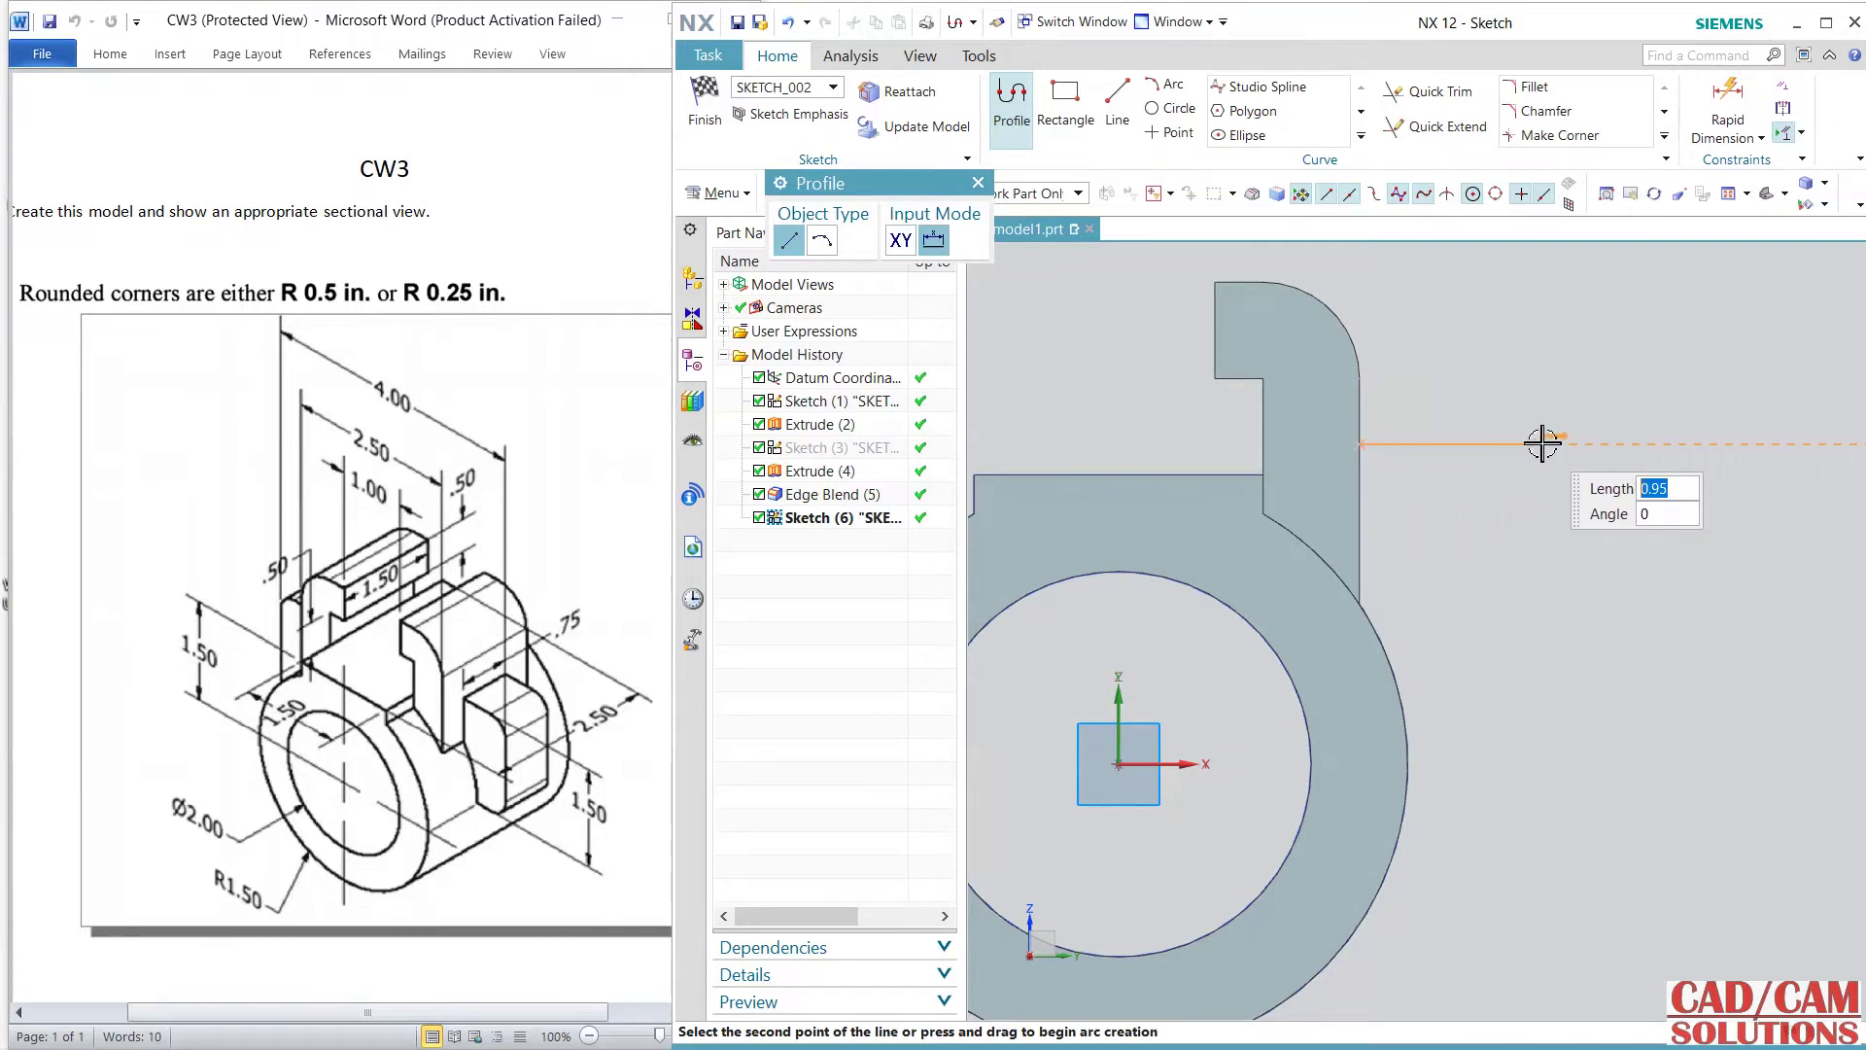
click(1542, 443)
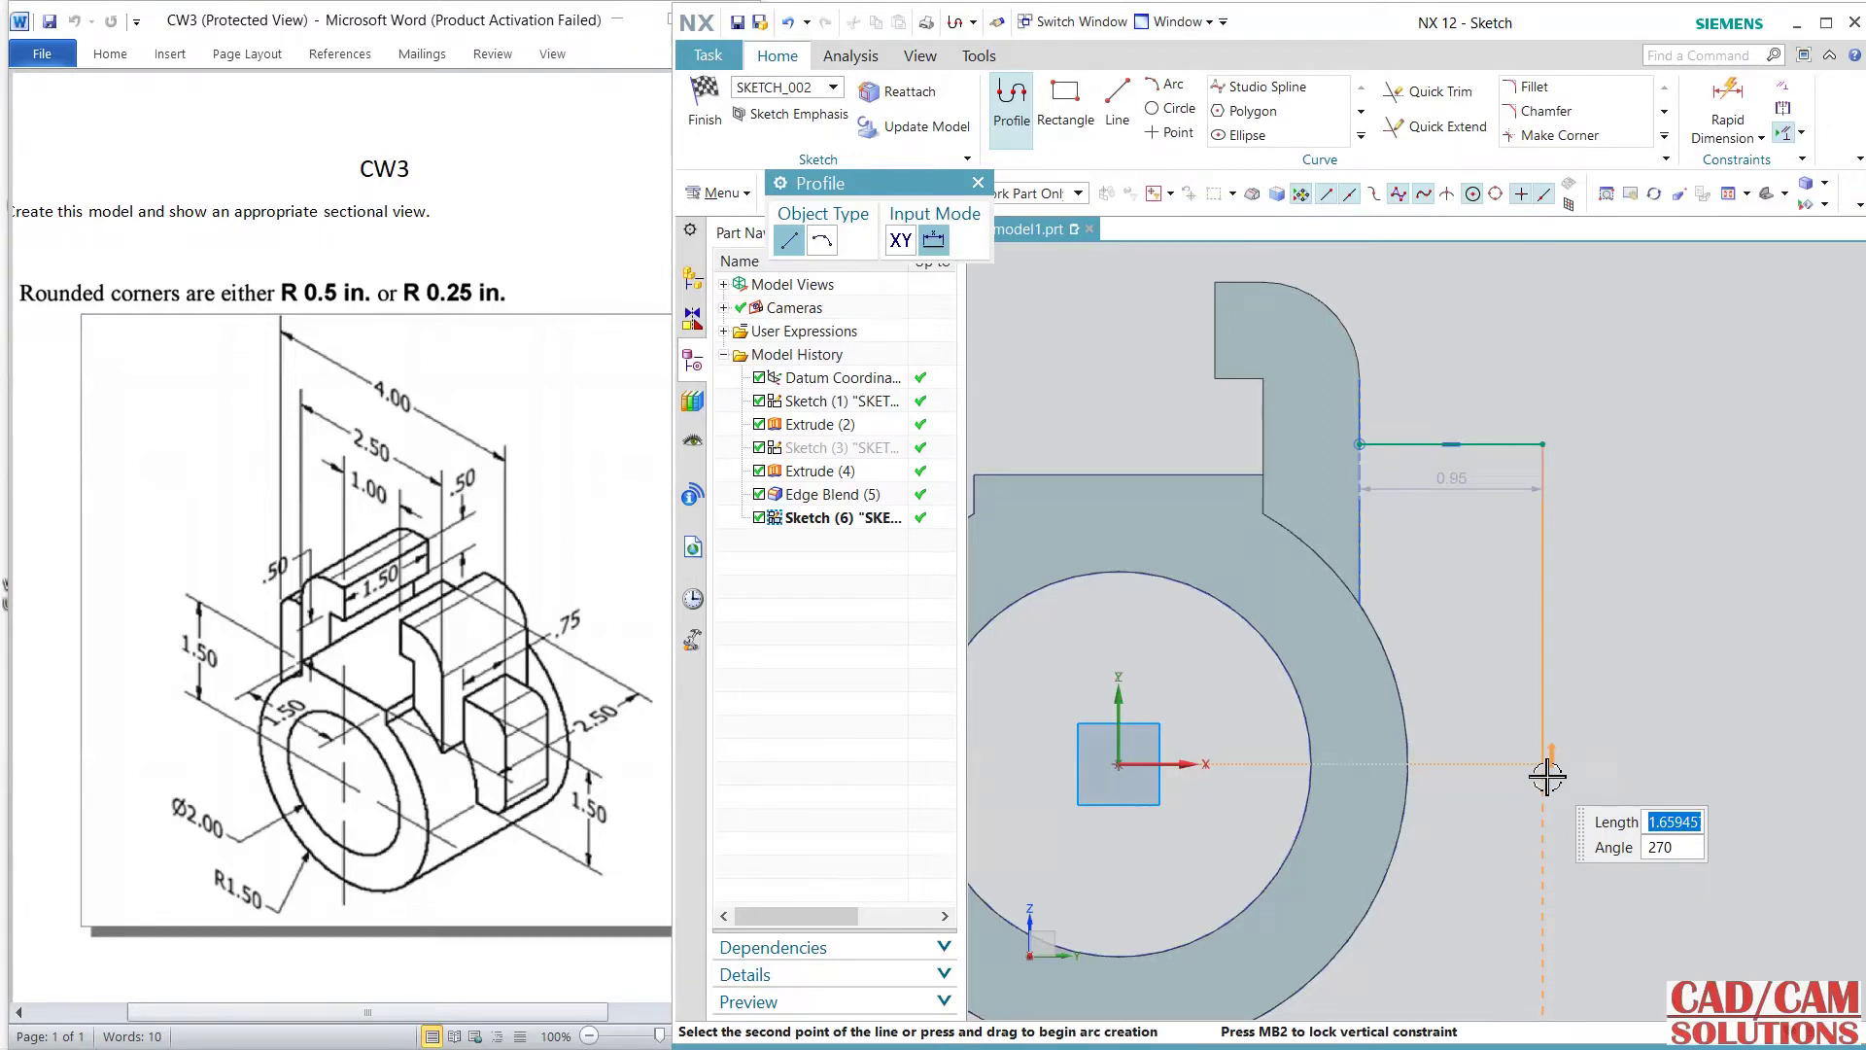
text(1.55)
key(Return)
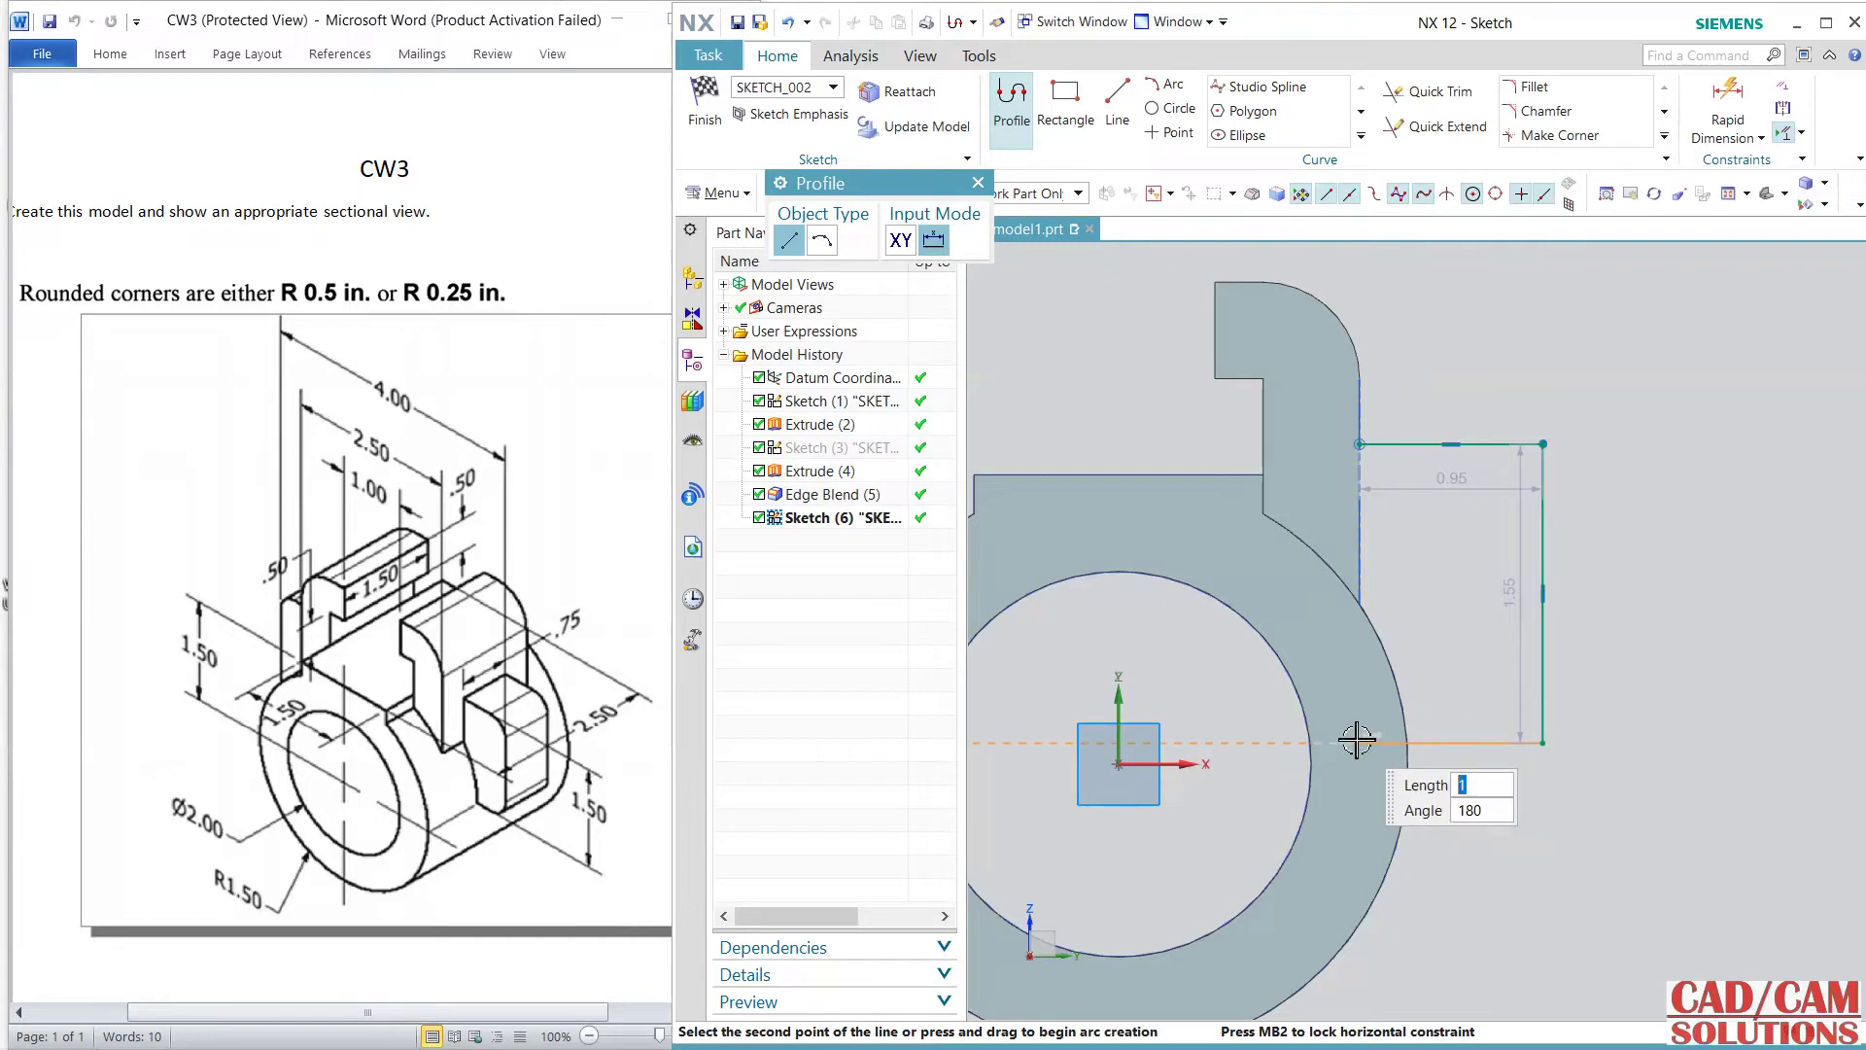
text(1)
key(Return)
key(Escape)
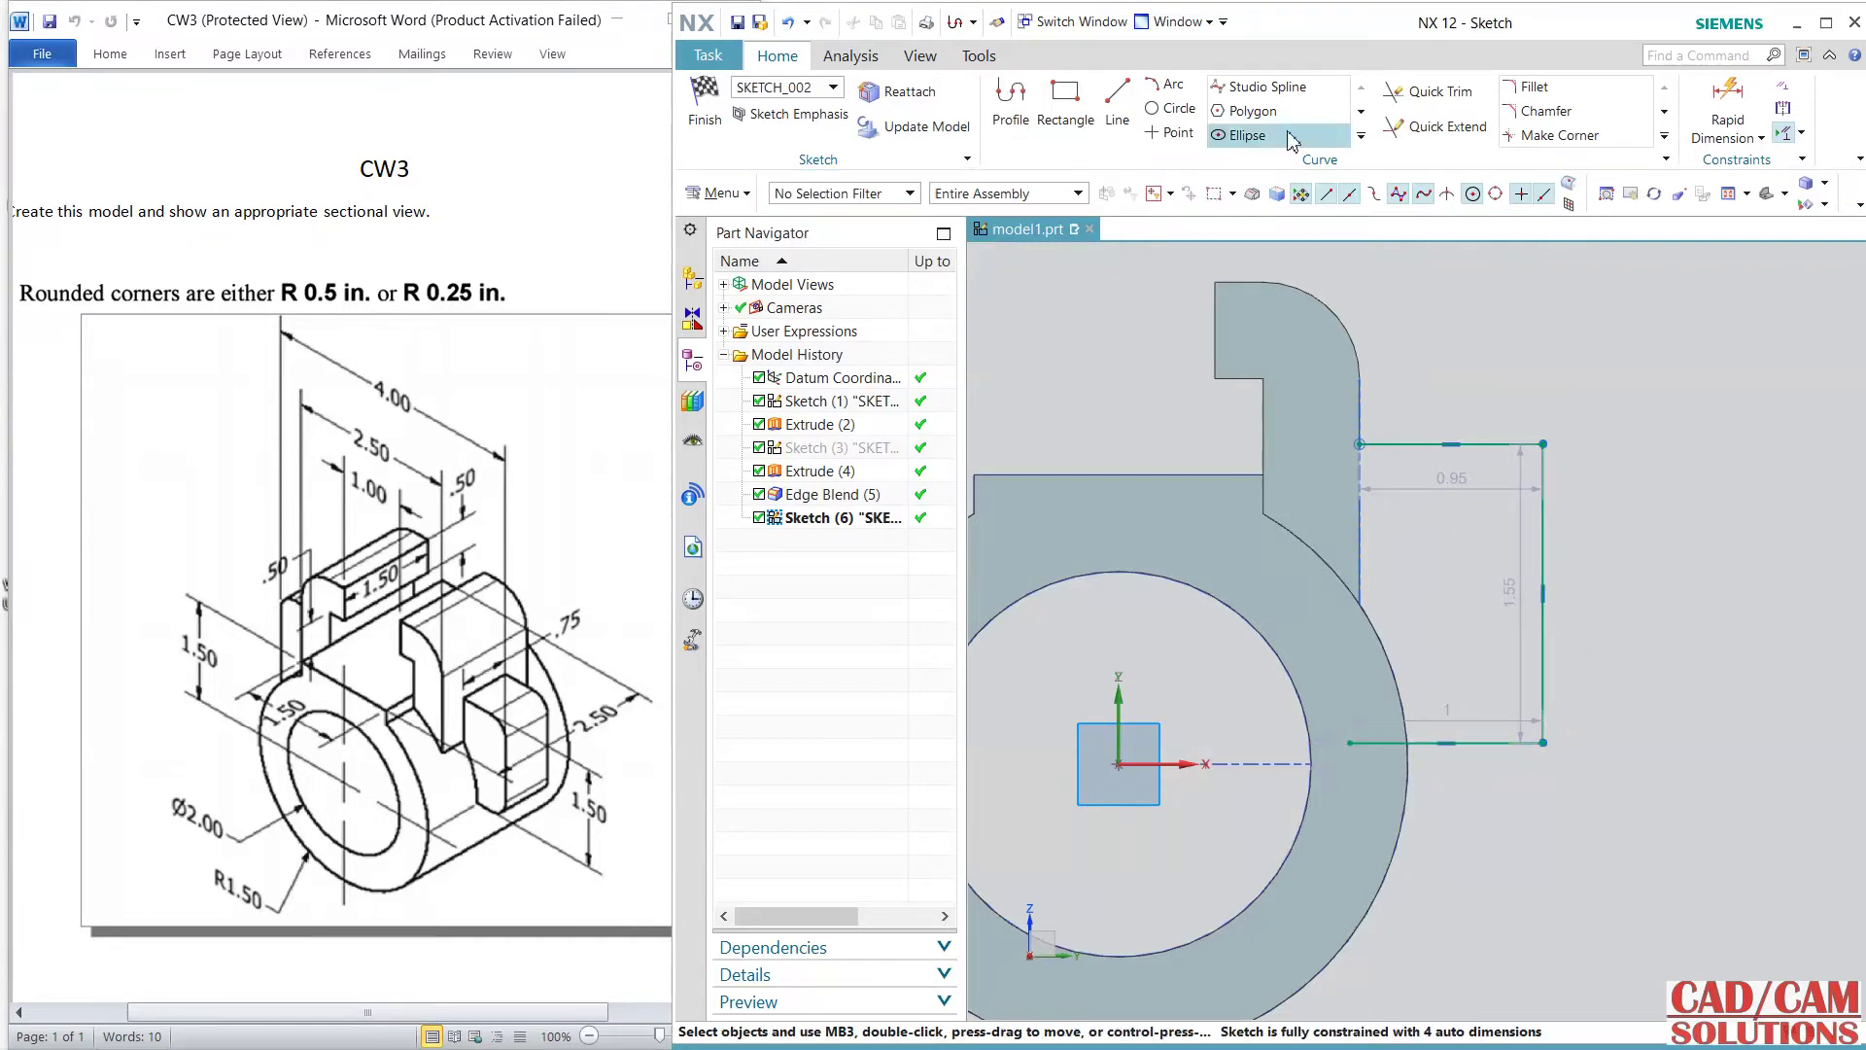
click(1361, 135)
- Project the cylinder's outer circular edge into Sketch (6) with Project Curve
click(1400, 195)
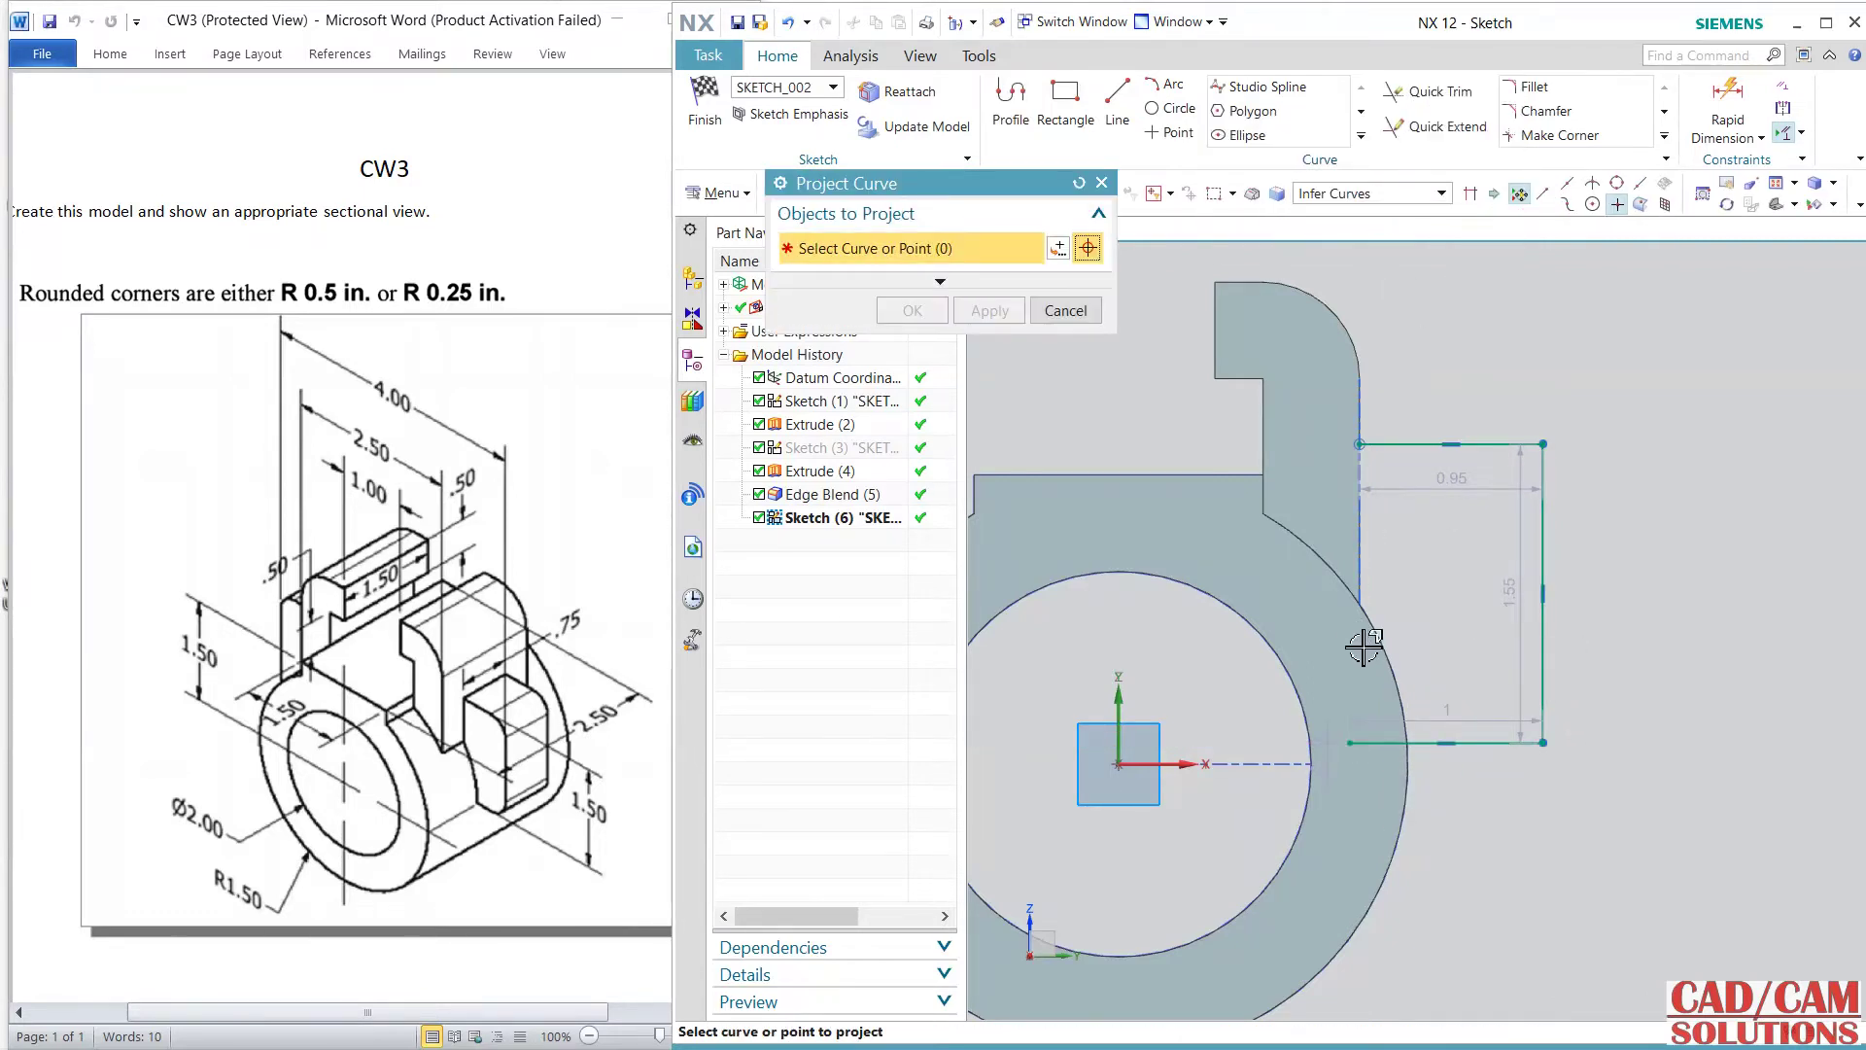
click(1366, 643)
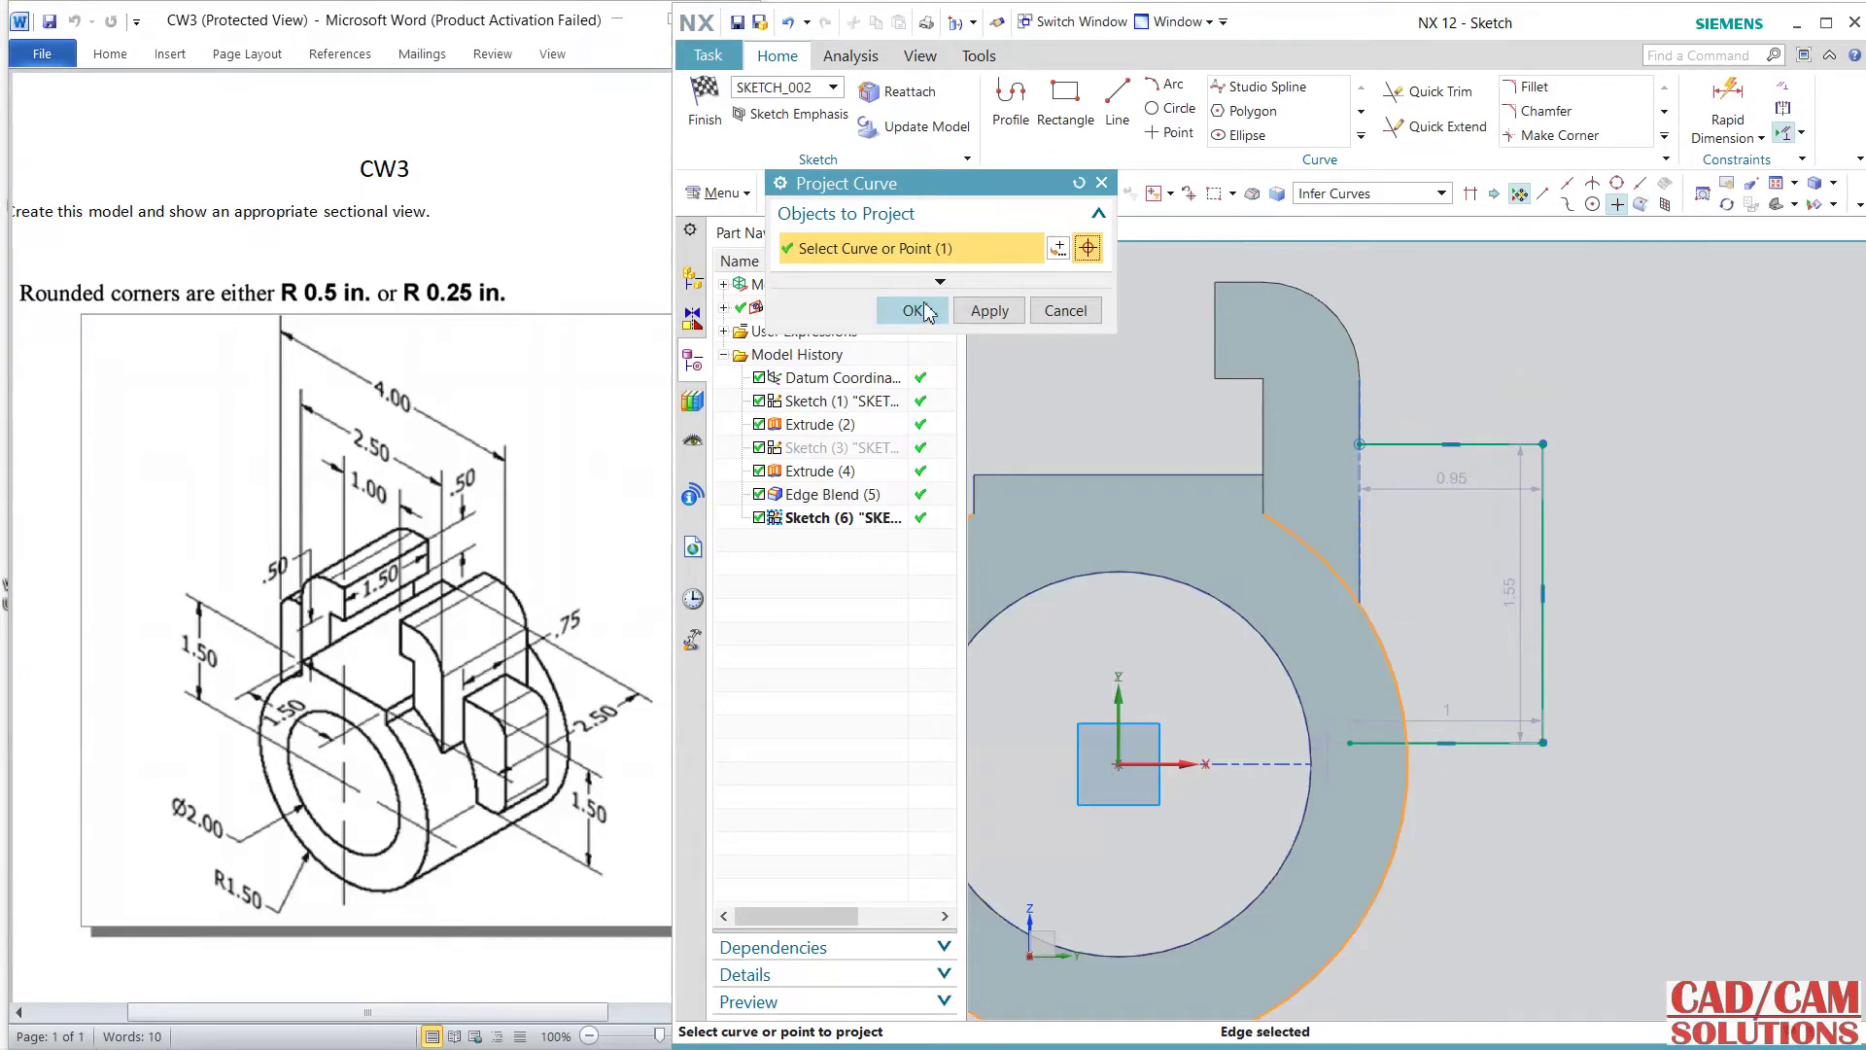
click(925, 312)
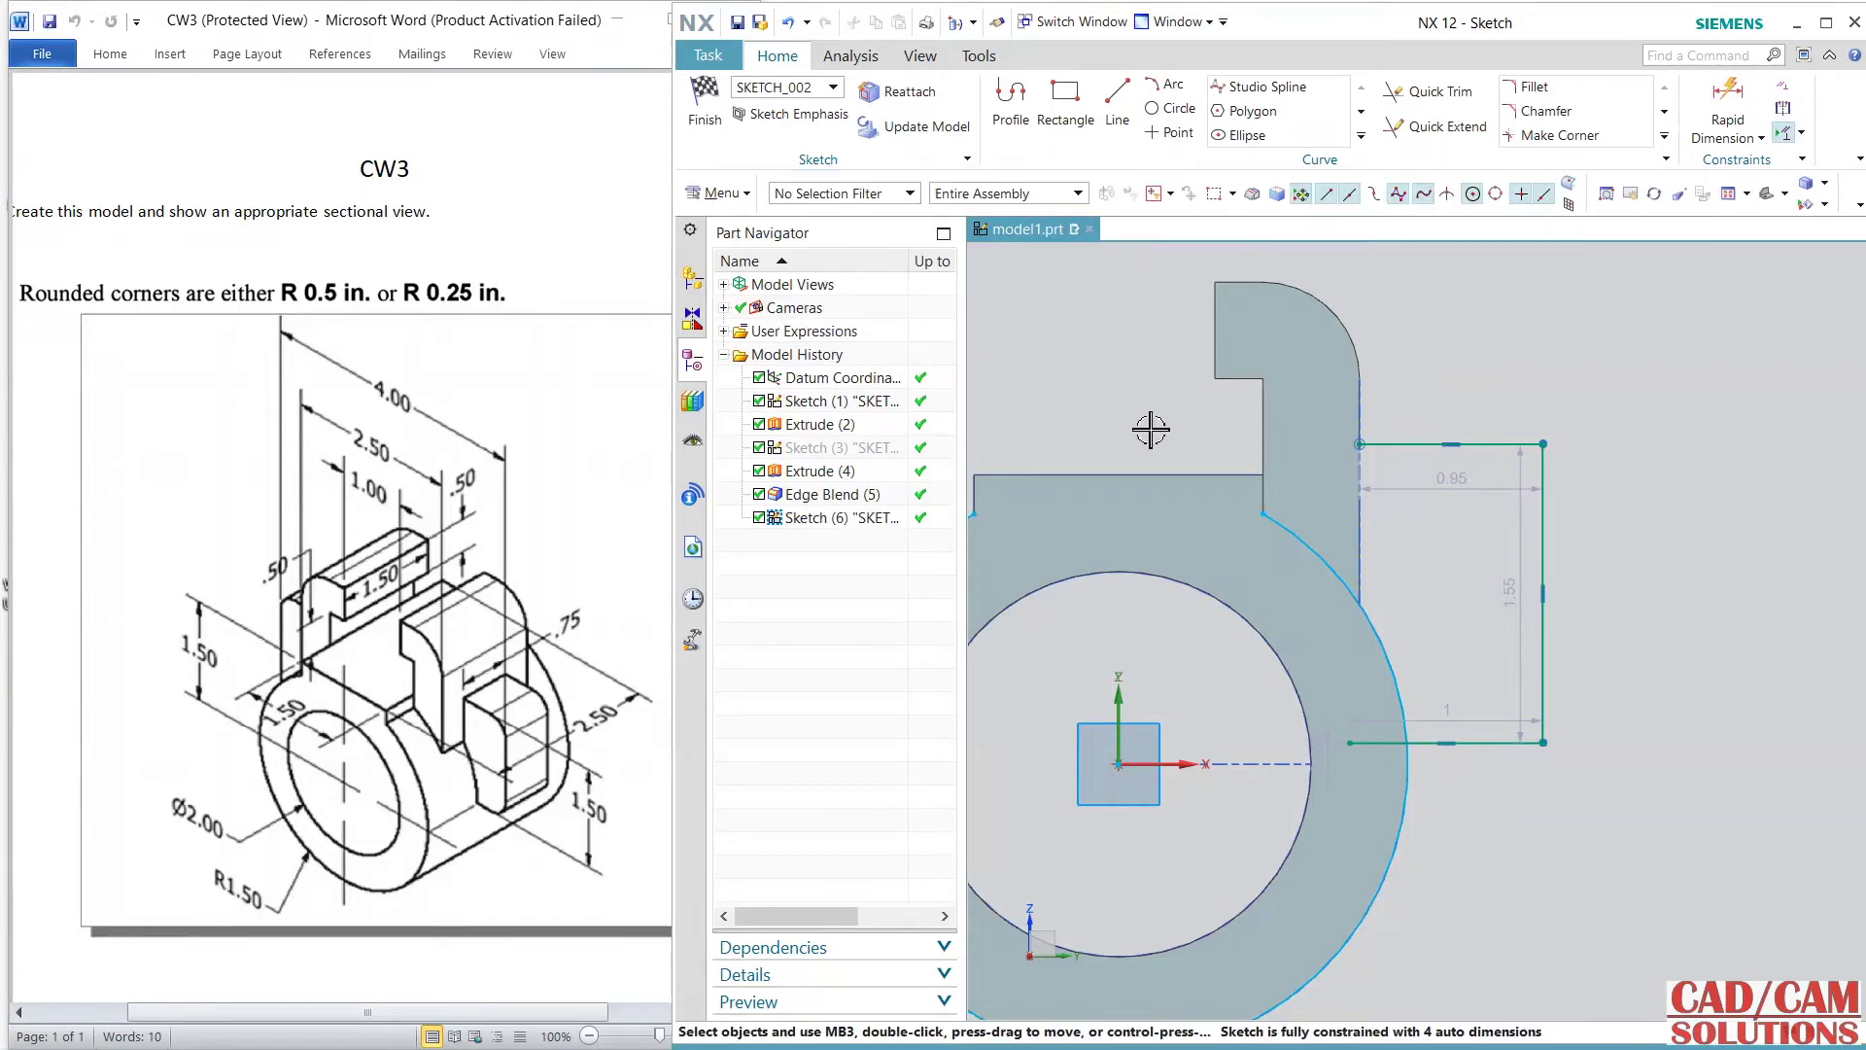
- Change the outline's vertical dimension from 1.55 to 1.5
double_click(1515, 591)
text(1.5)
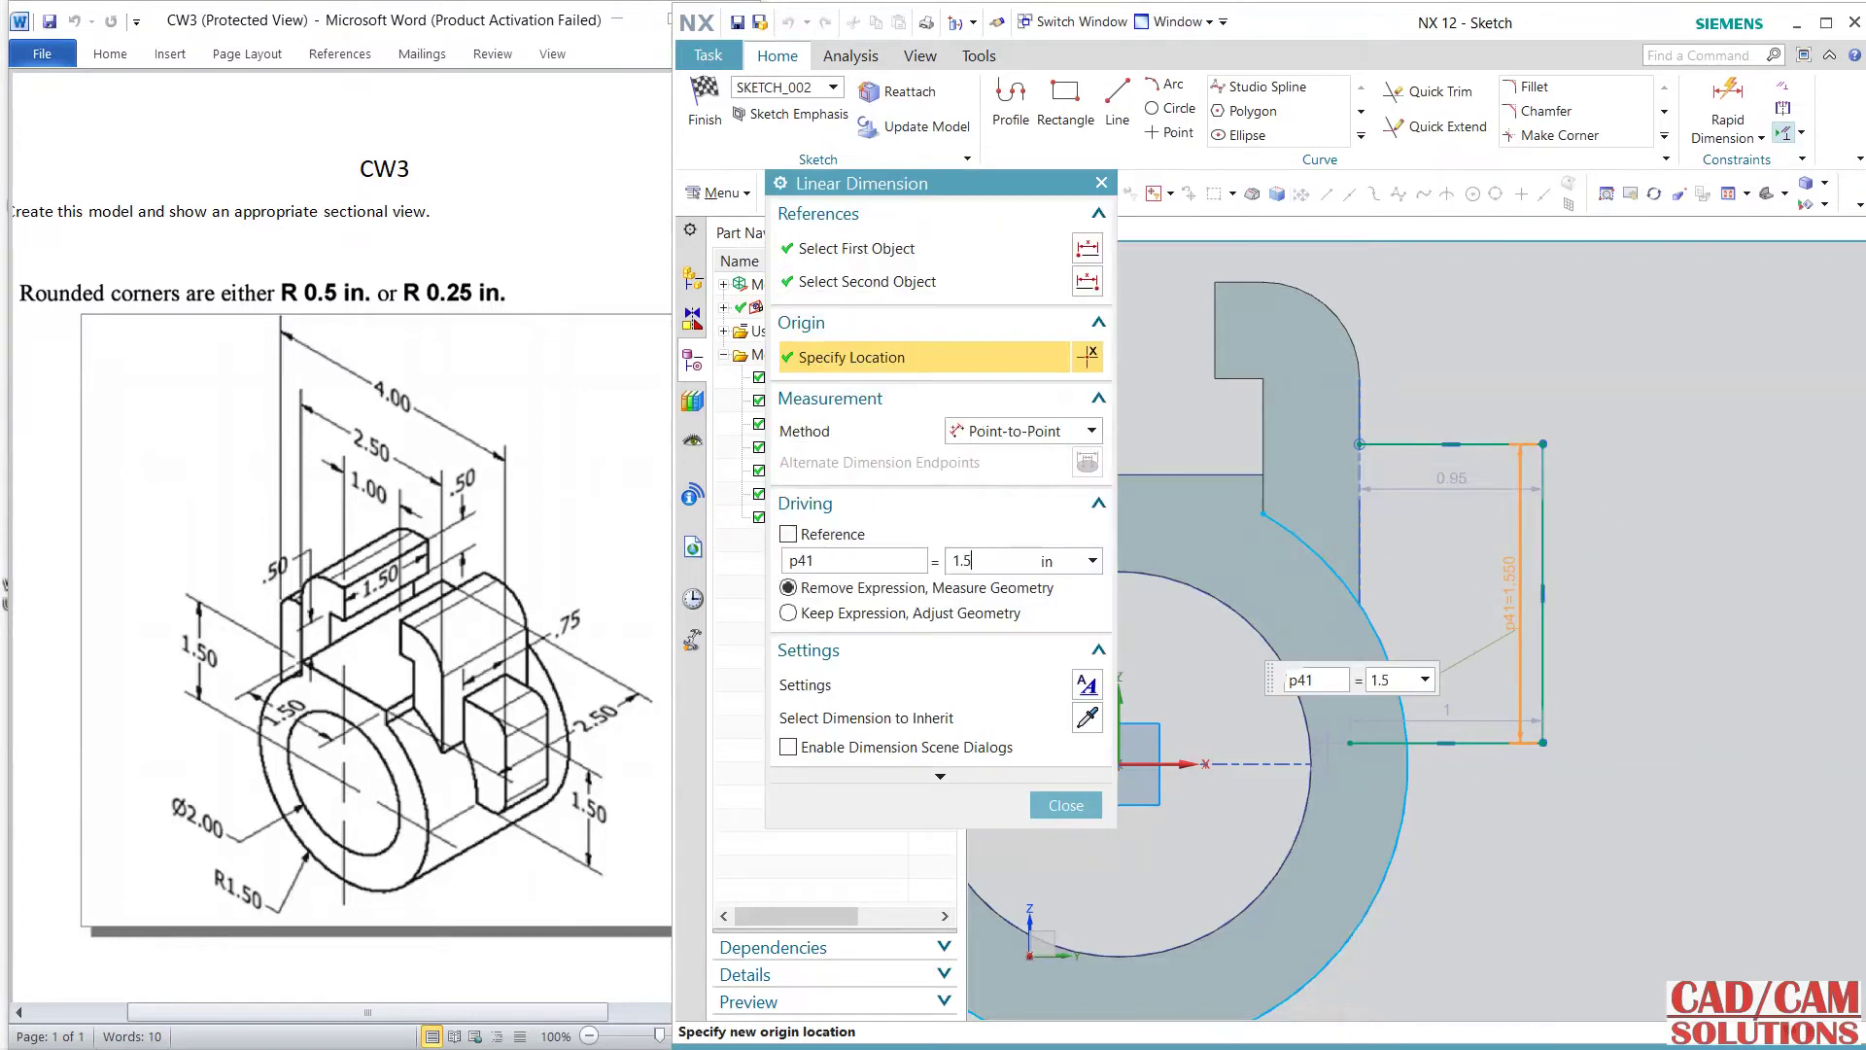
key(Return)
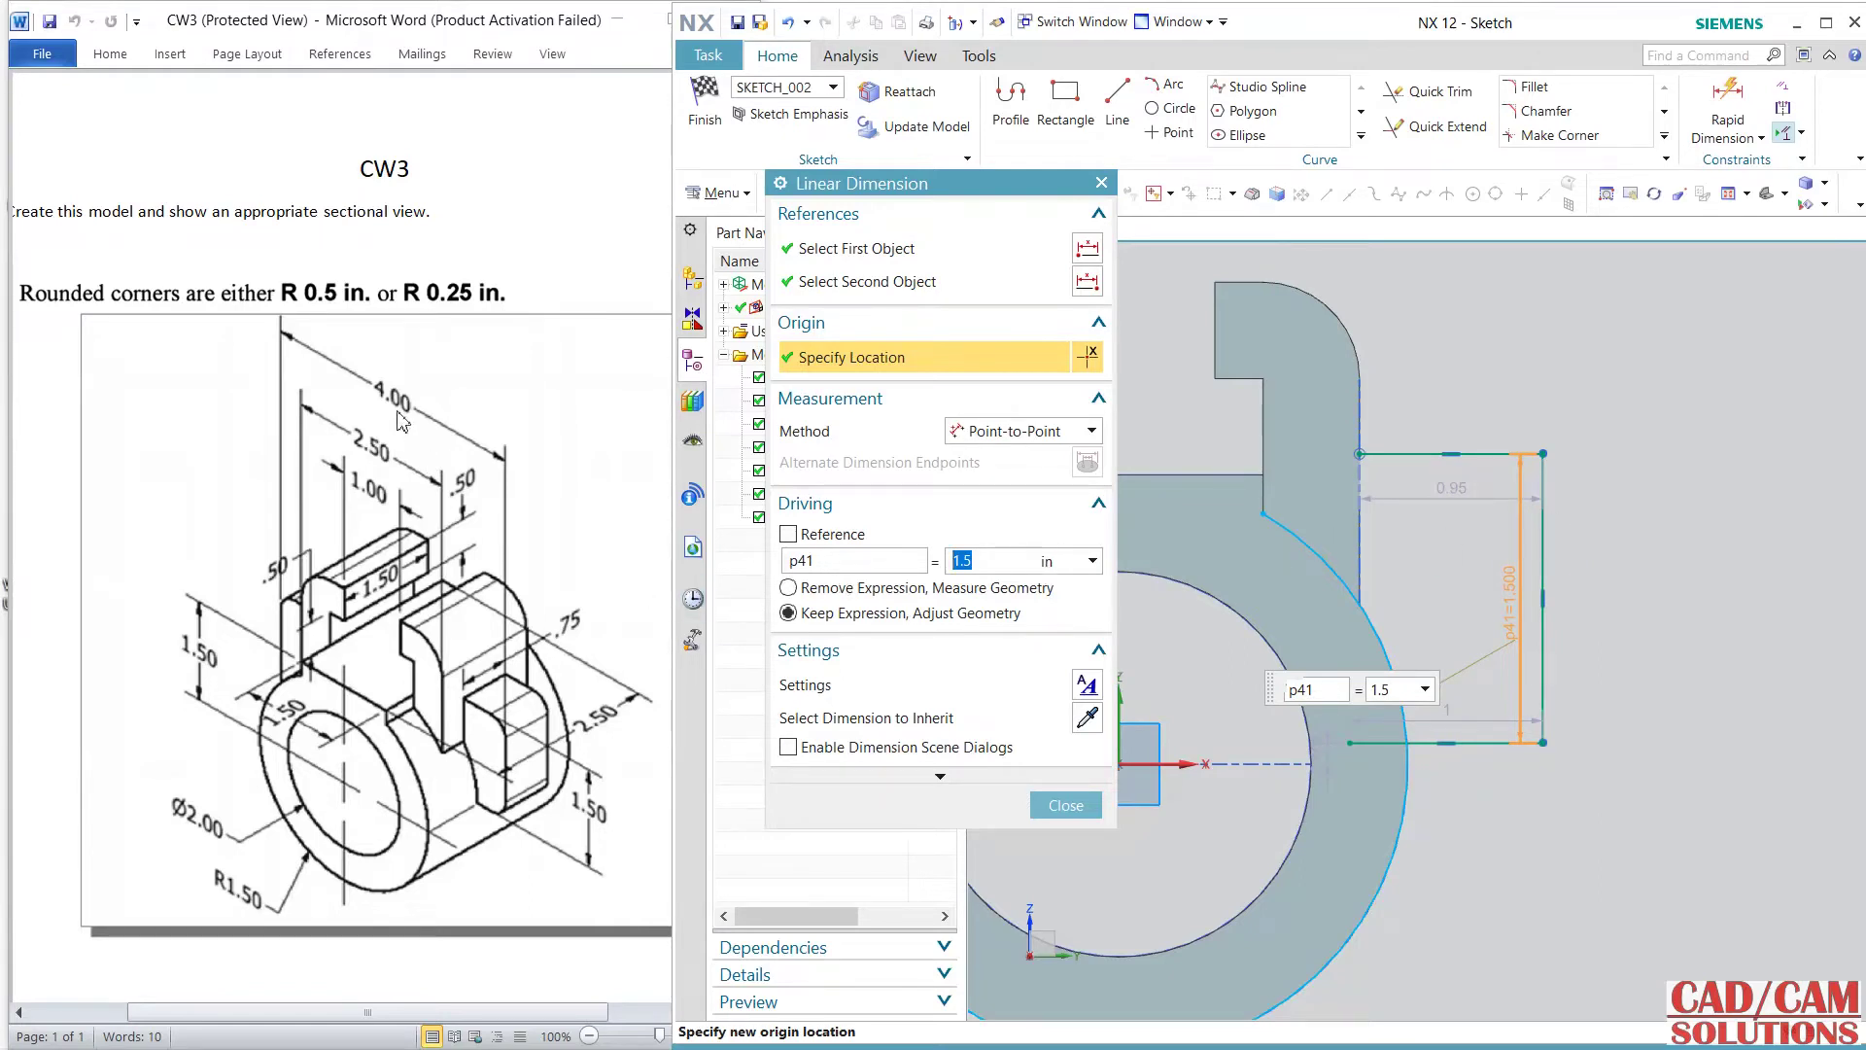
click(1067, 805)
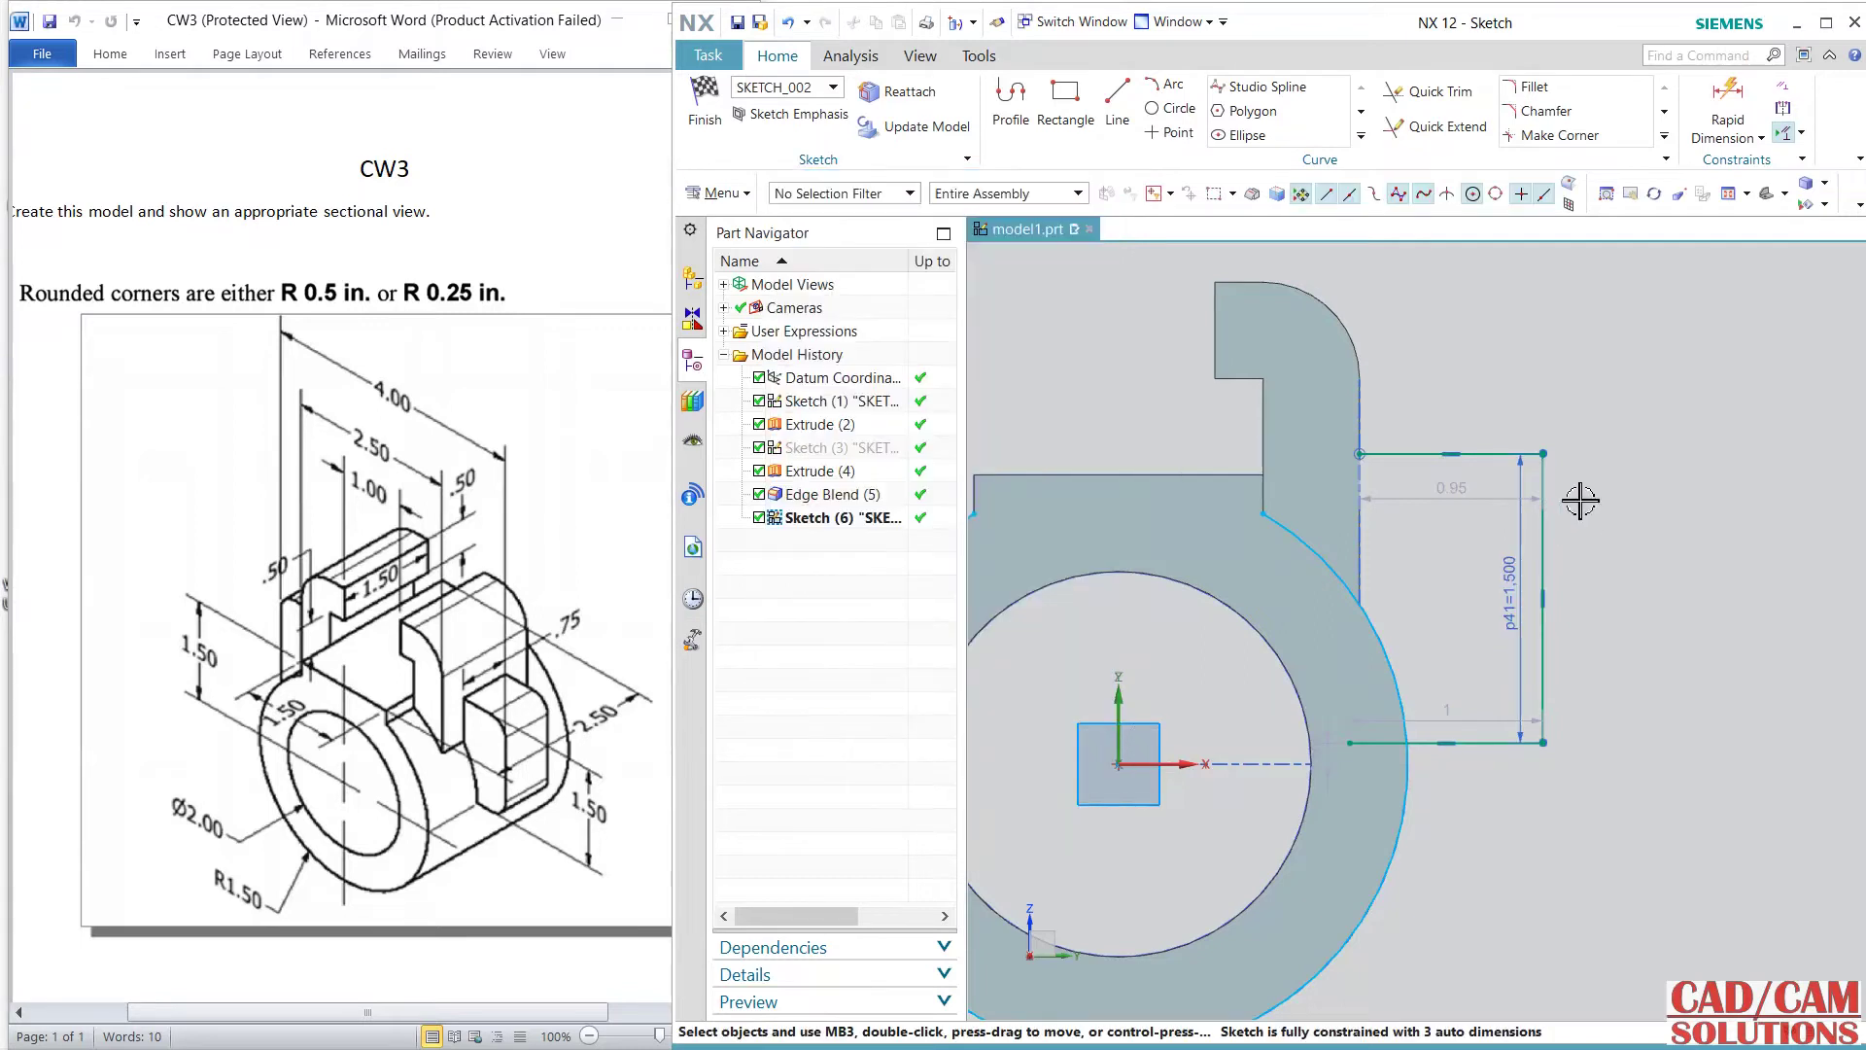
- Dimension the outline's right vertical line 2.0 from the cylinder's centre axis
click(1727, 107)
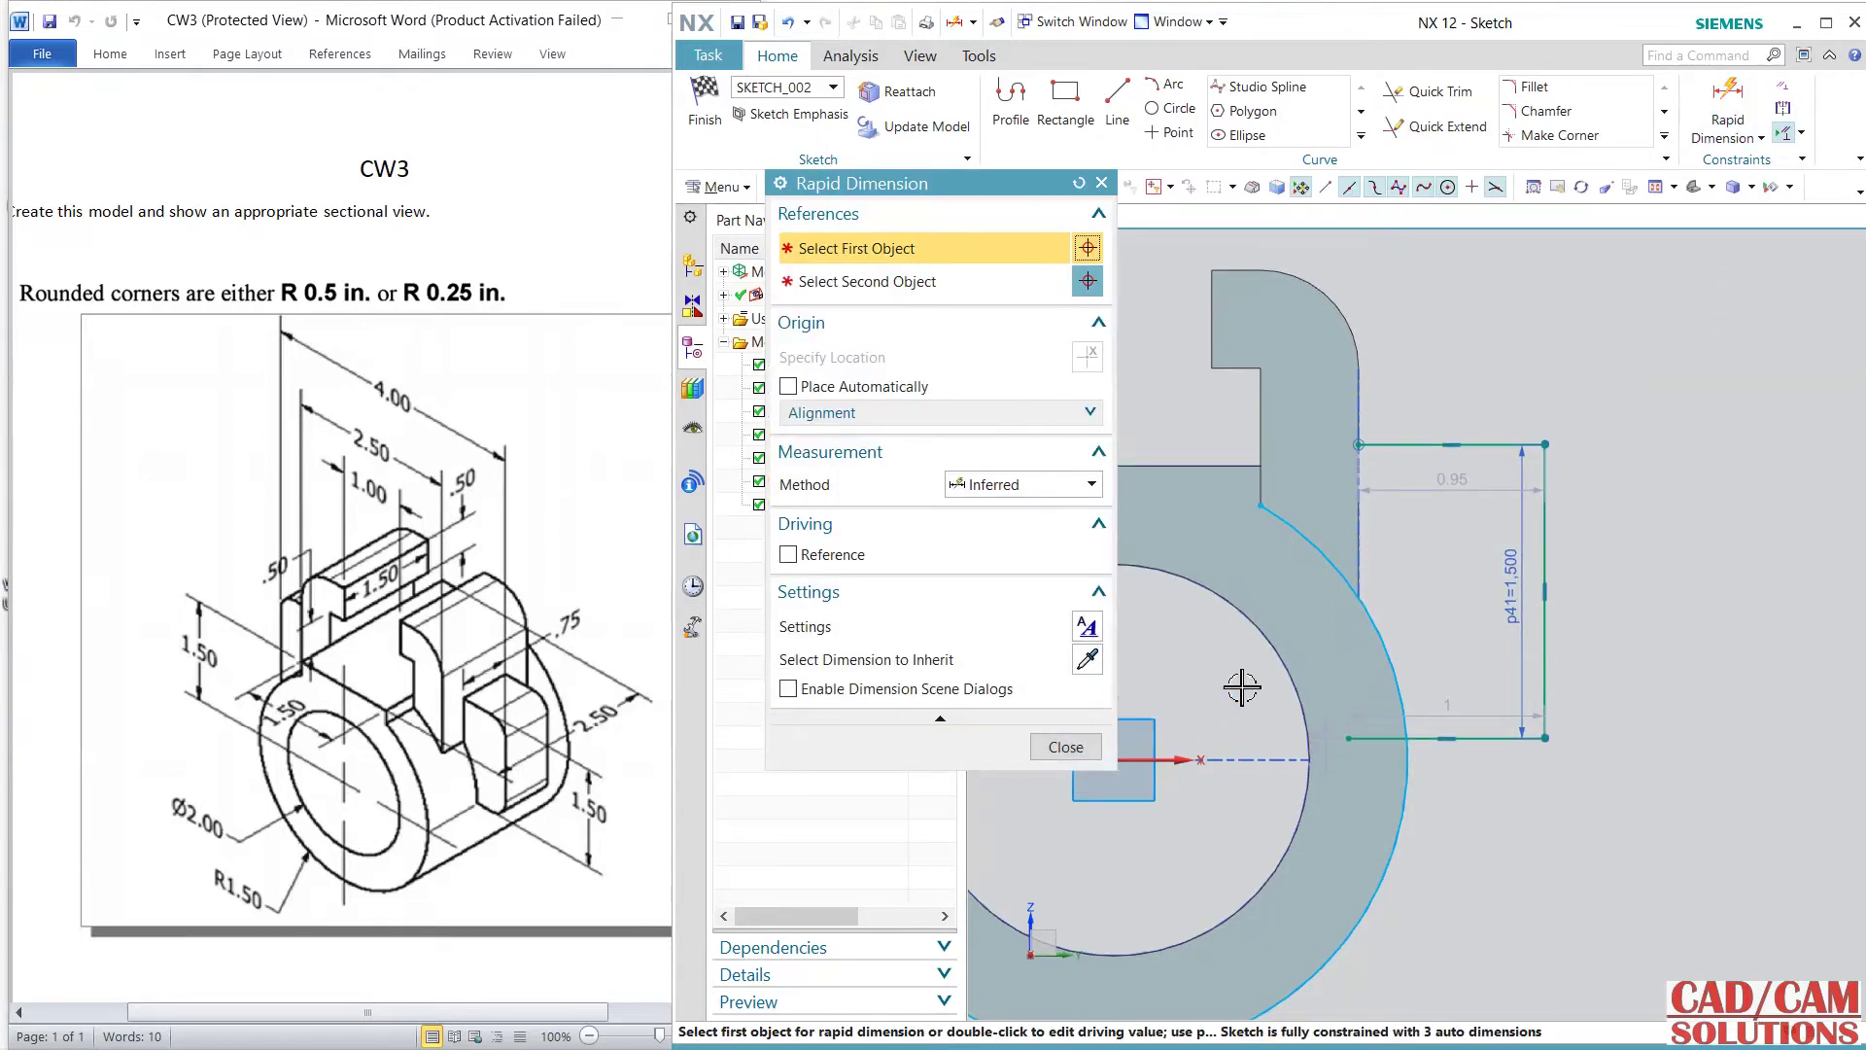
shift+middle_drag(1262, 727, 1400, 736)
click(1258, 554)
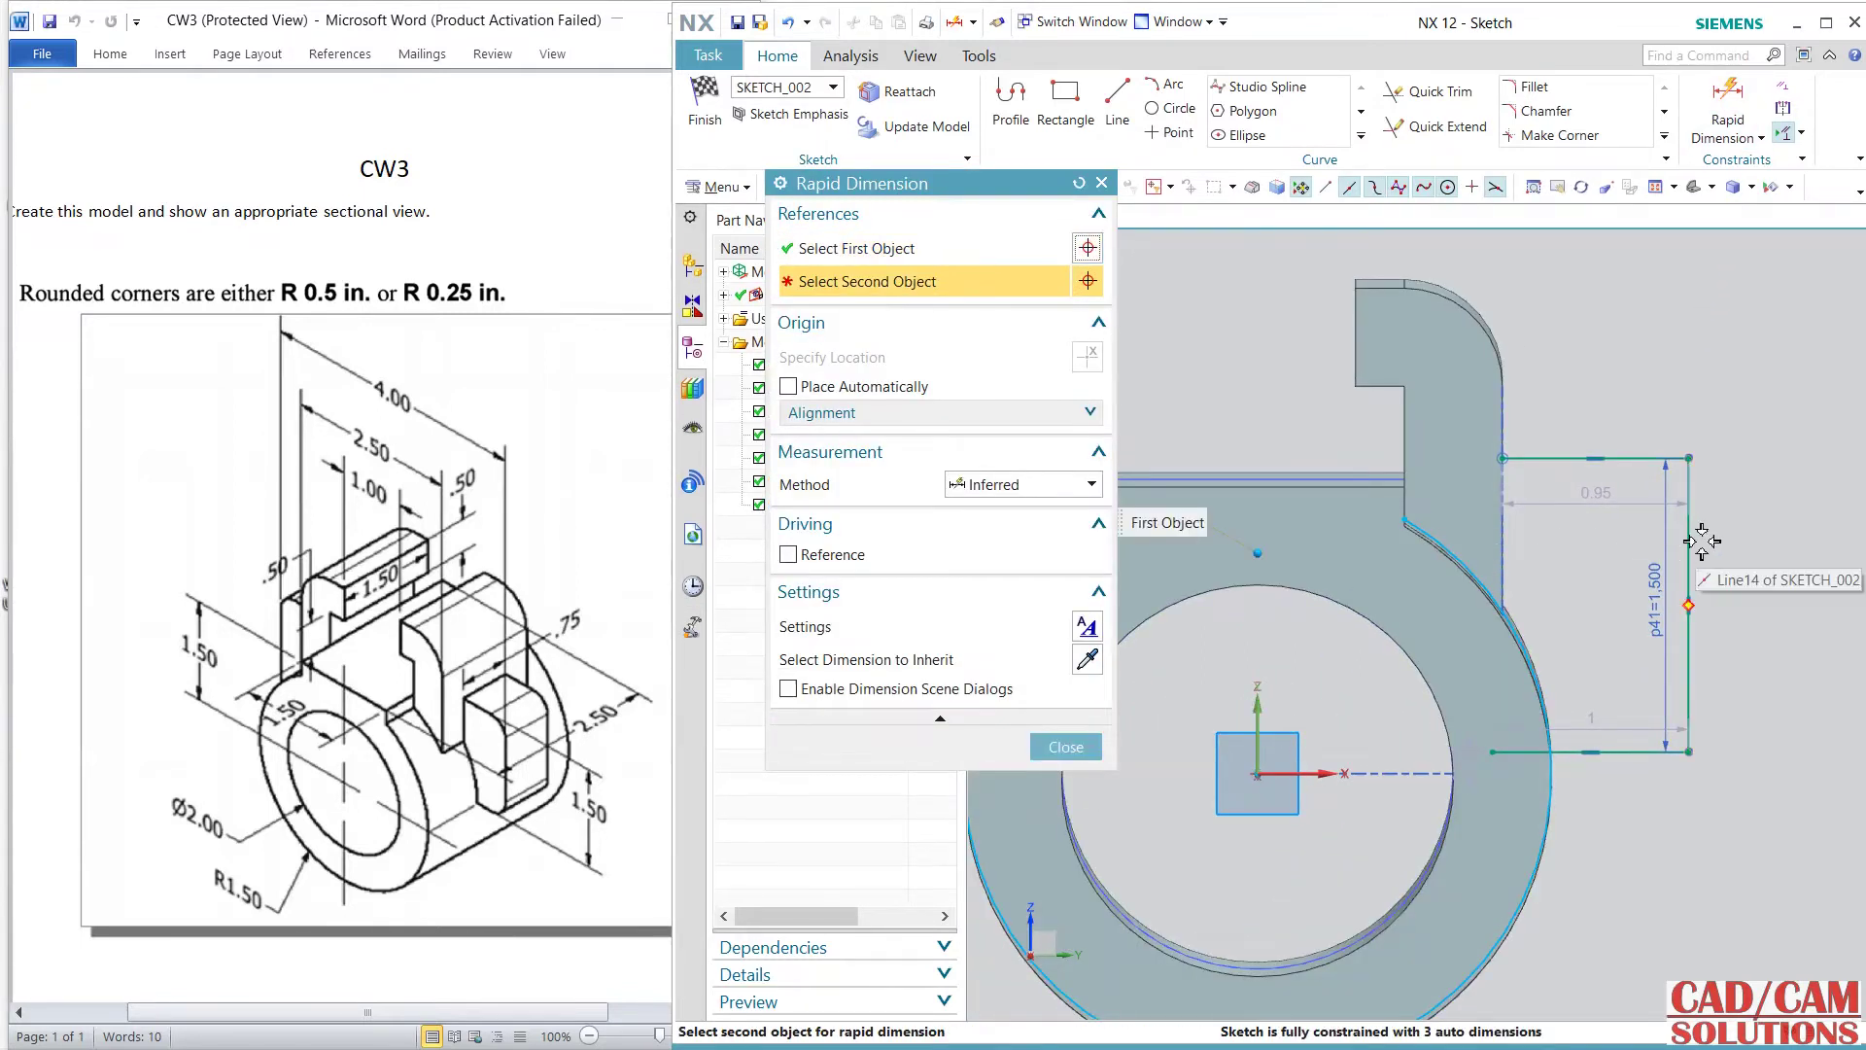
click(1695, 486)
click(1658, 272)
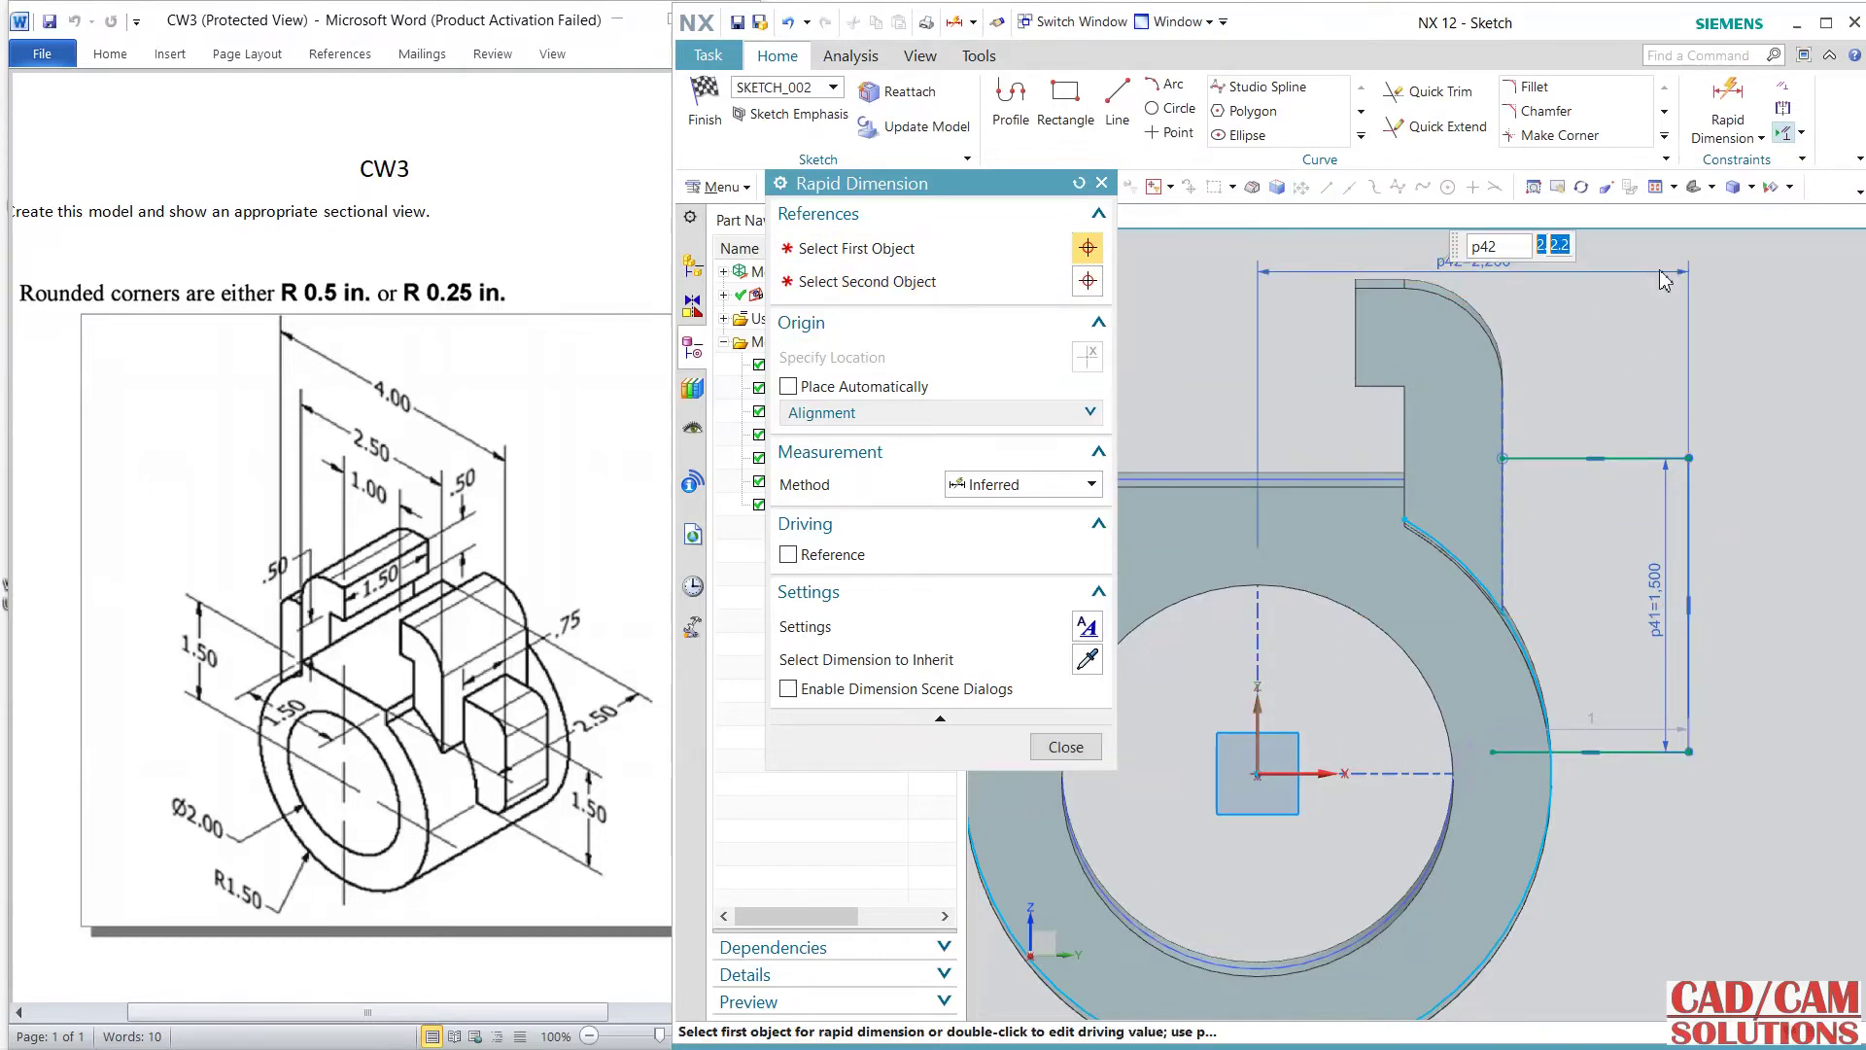
text(2.0)
key(Return)
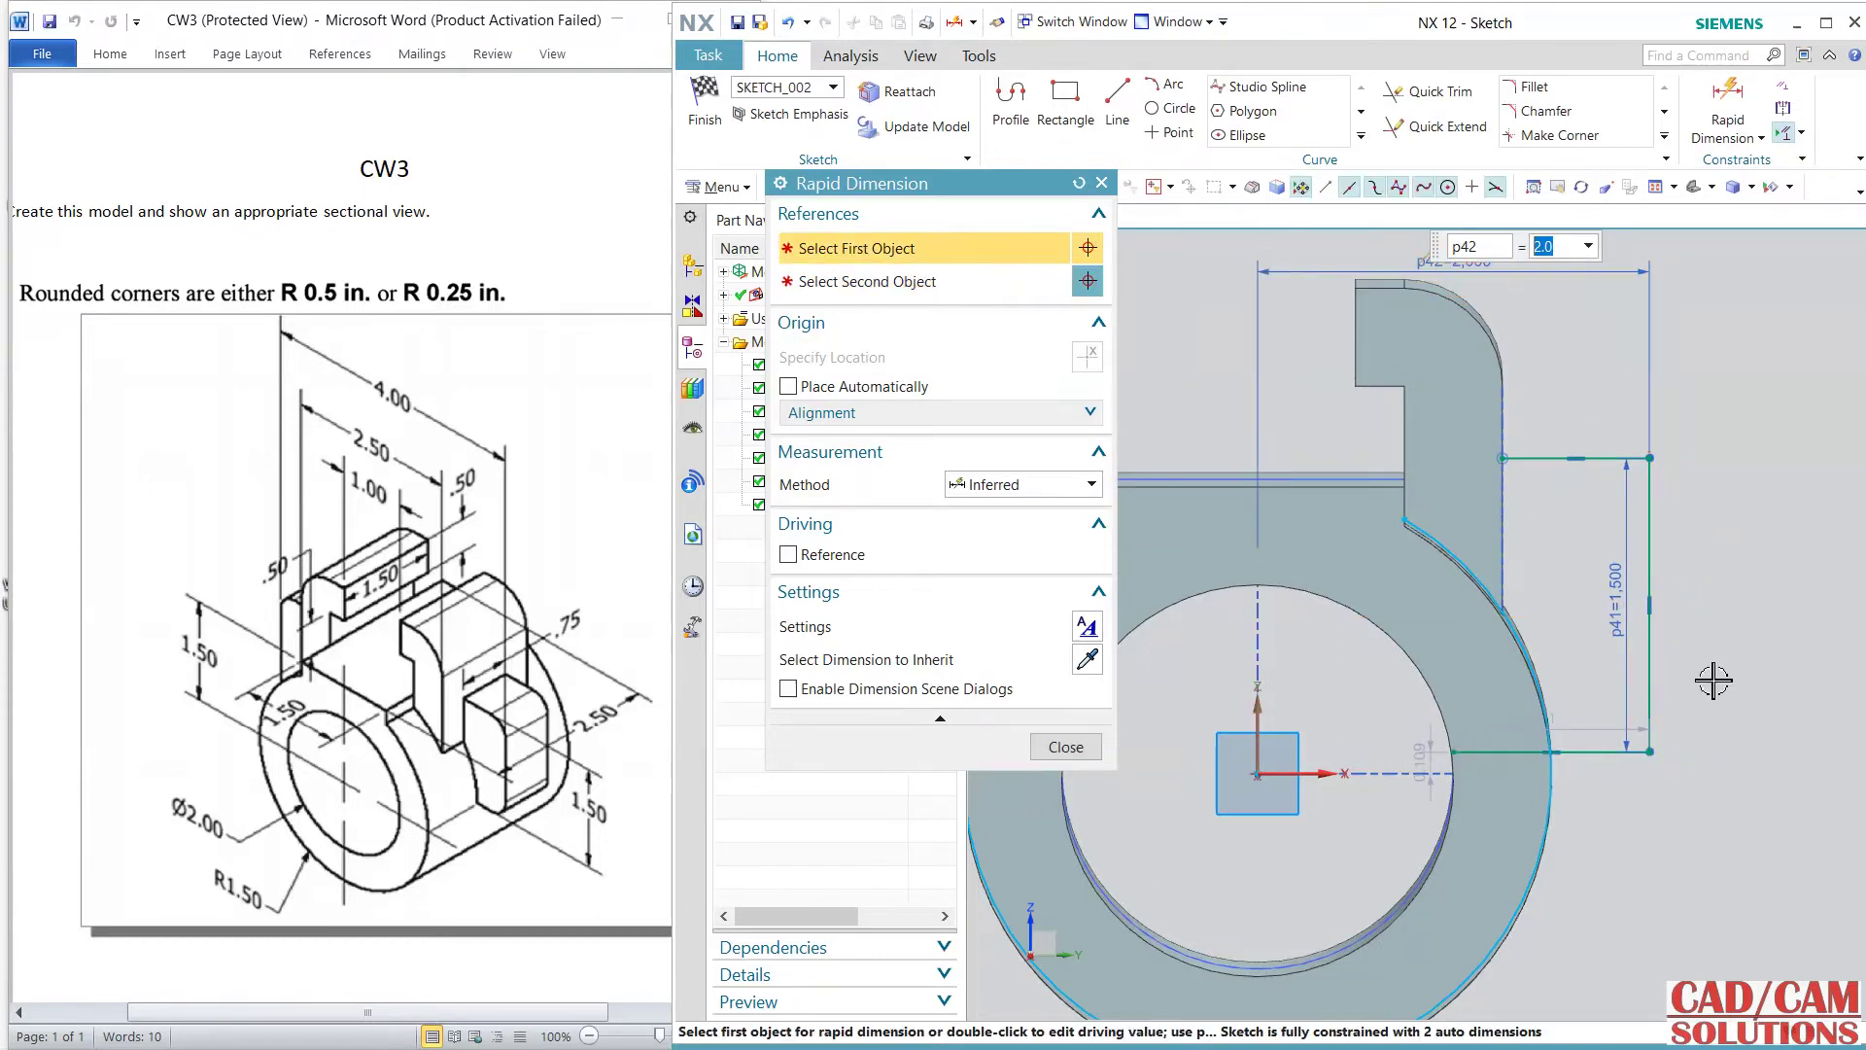
right_click(1758, 710)
click(1672, 695)
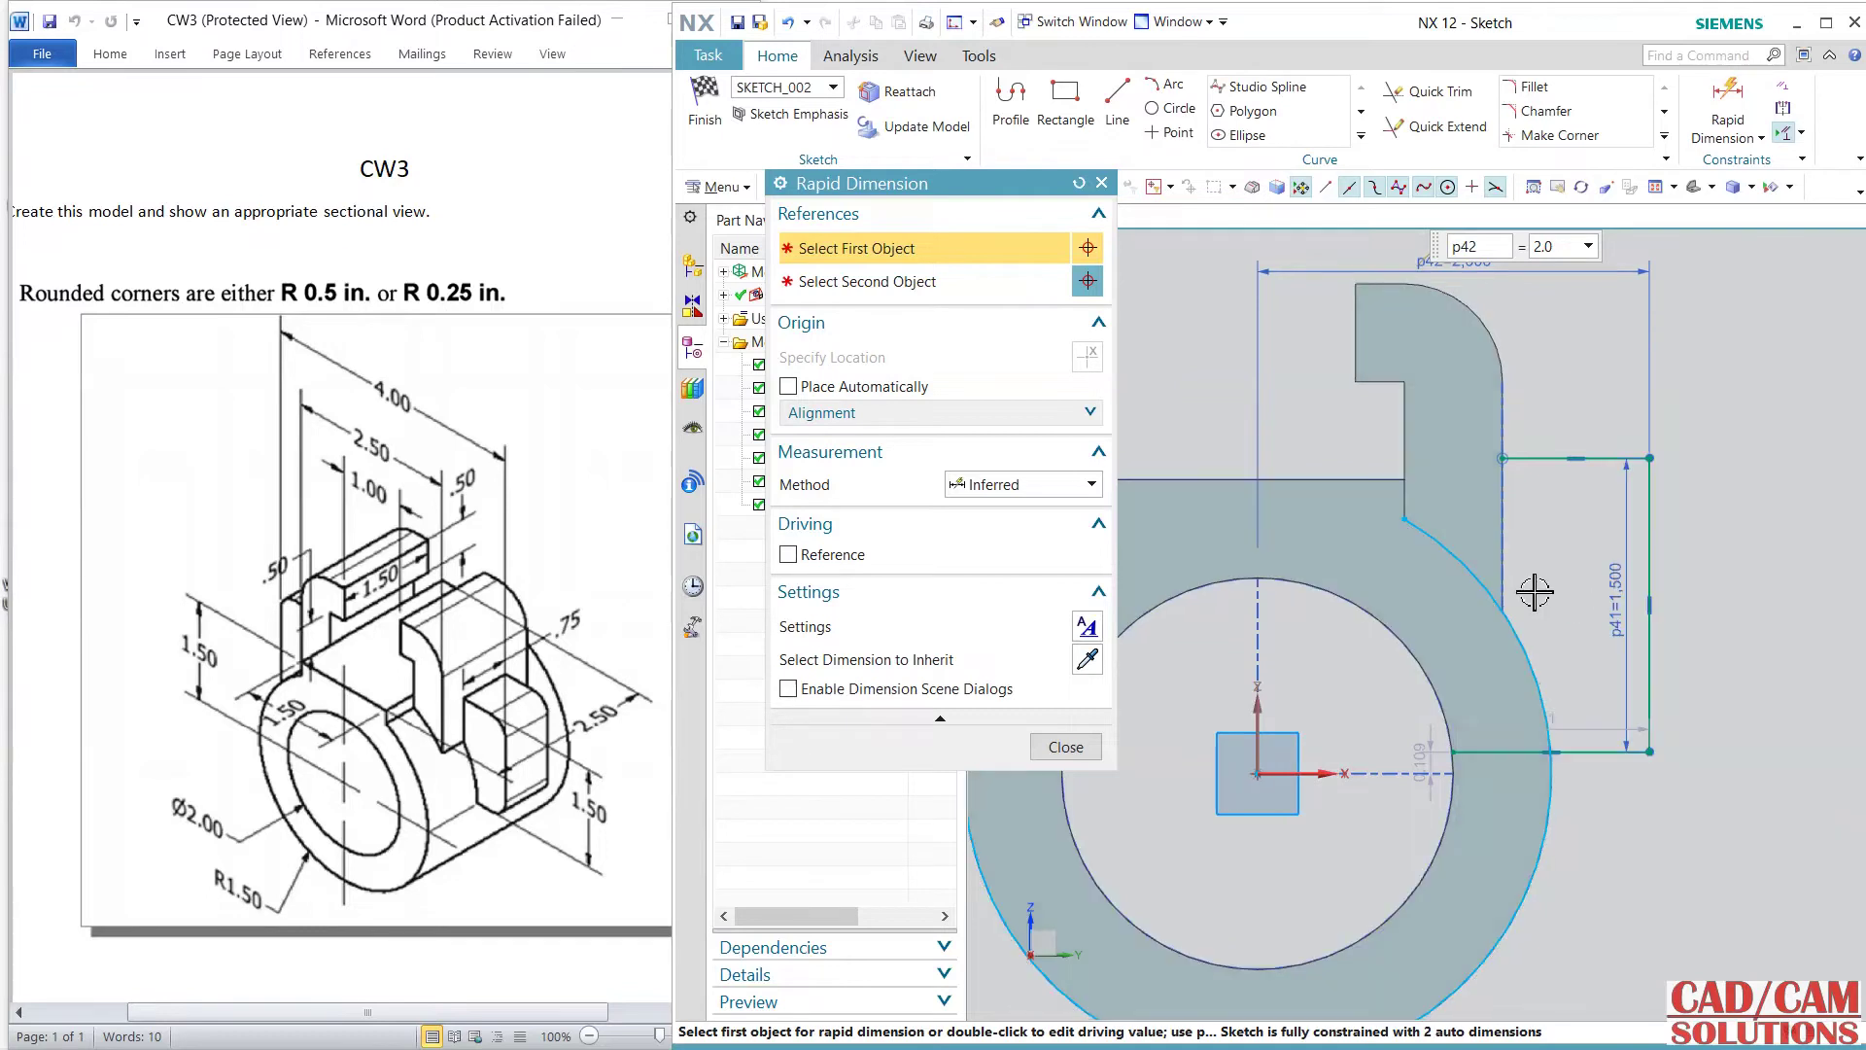
click(1066, 747)
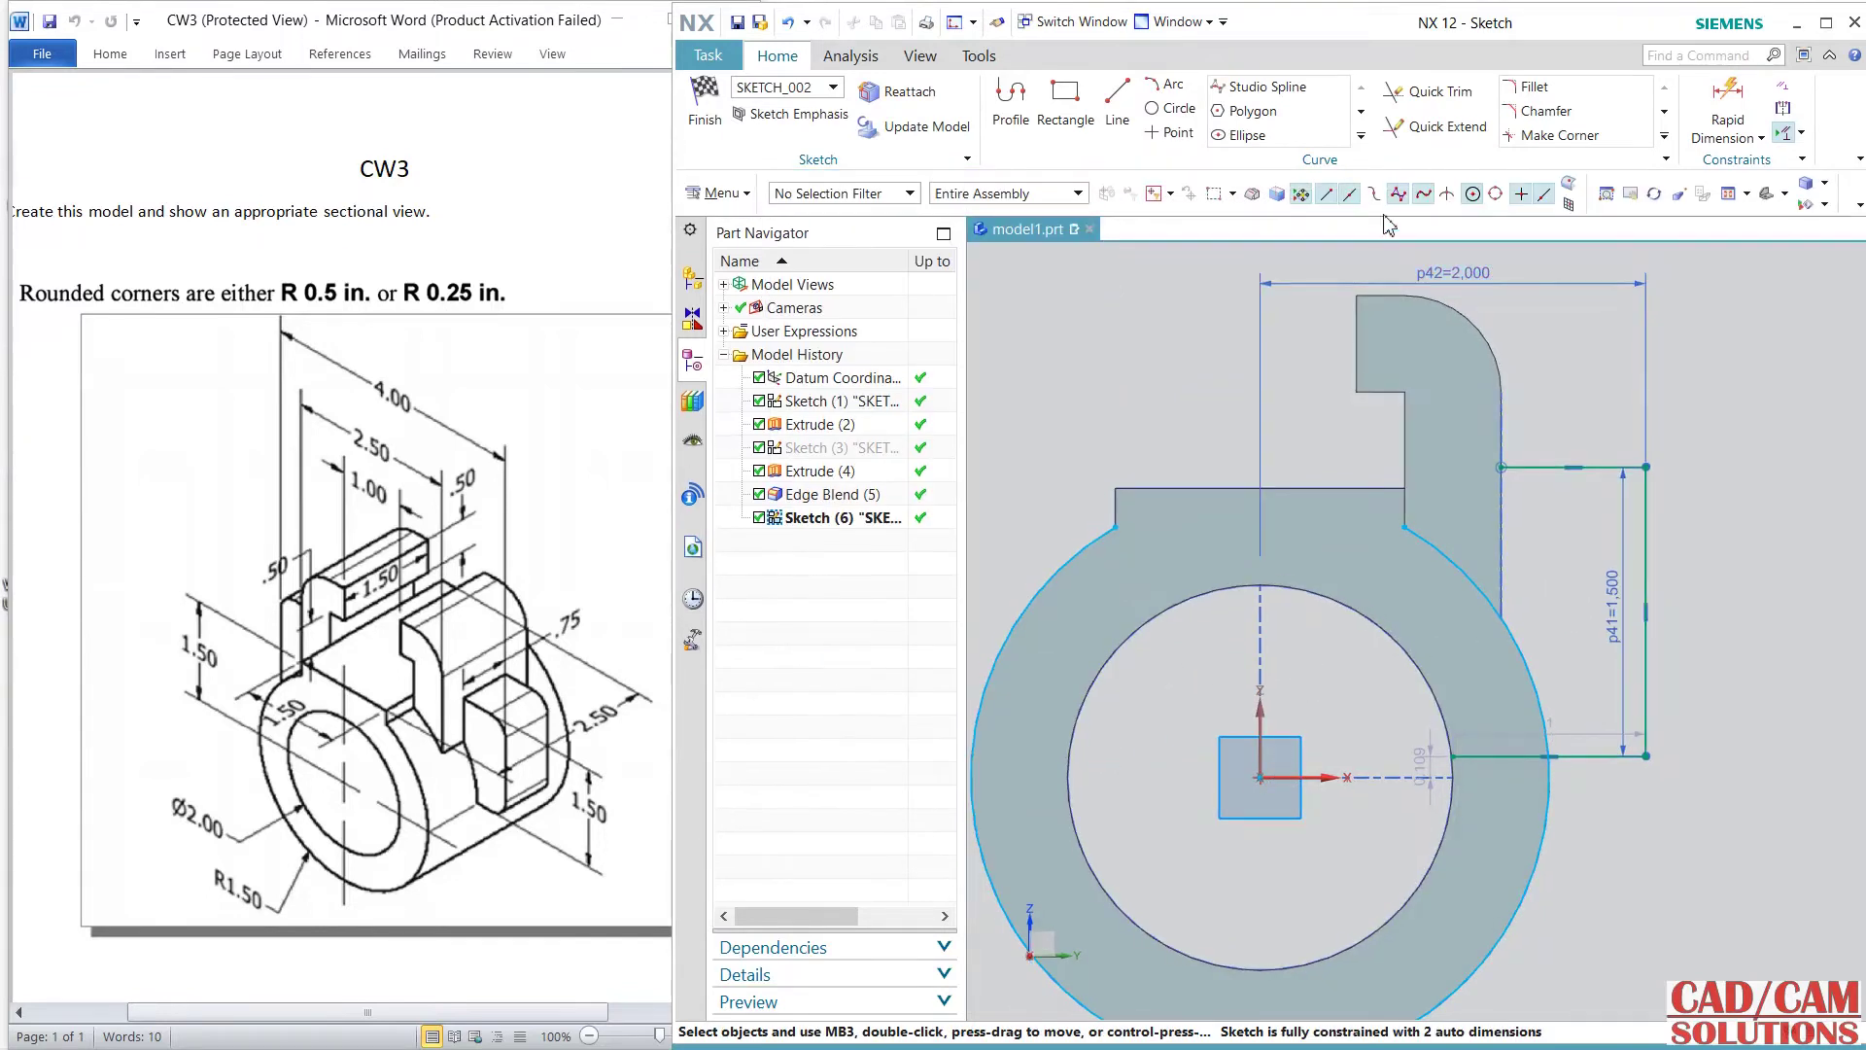
- Trim the horizontal line inside the ring, then undo that trim
click(1429, 109)
click(1502, 755)
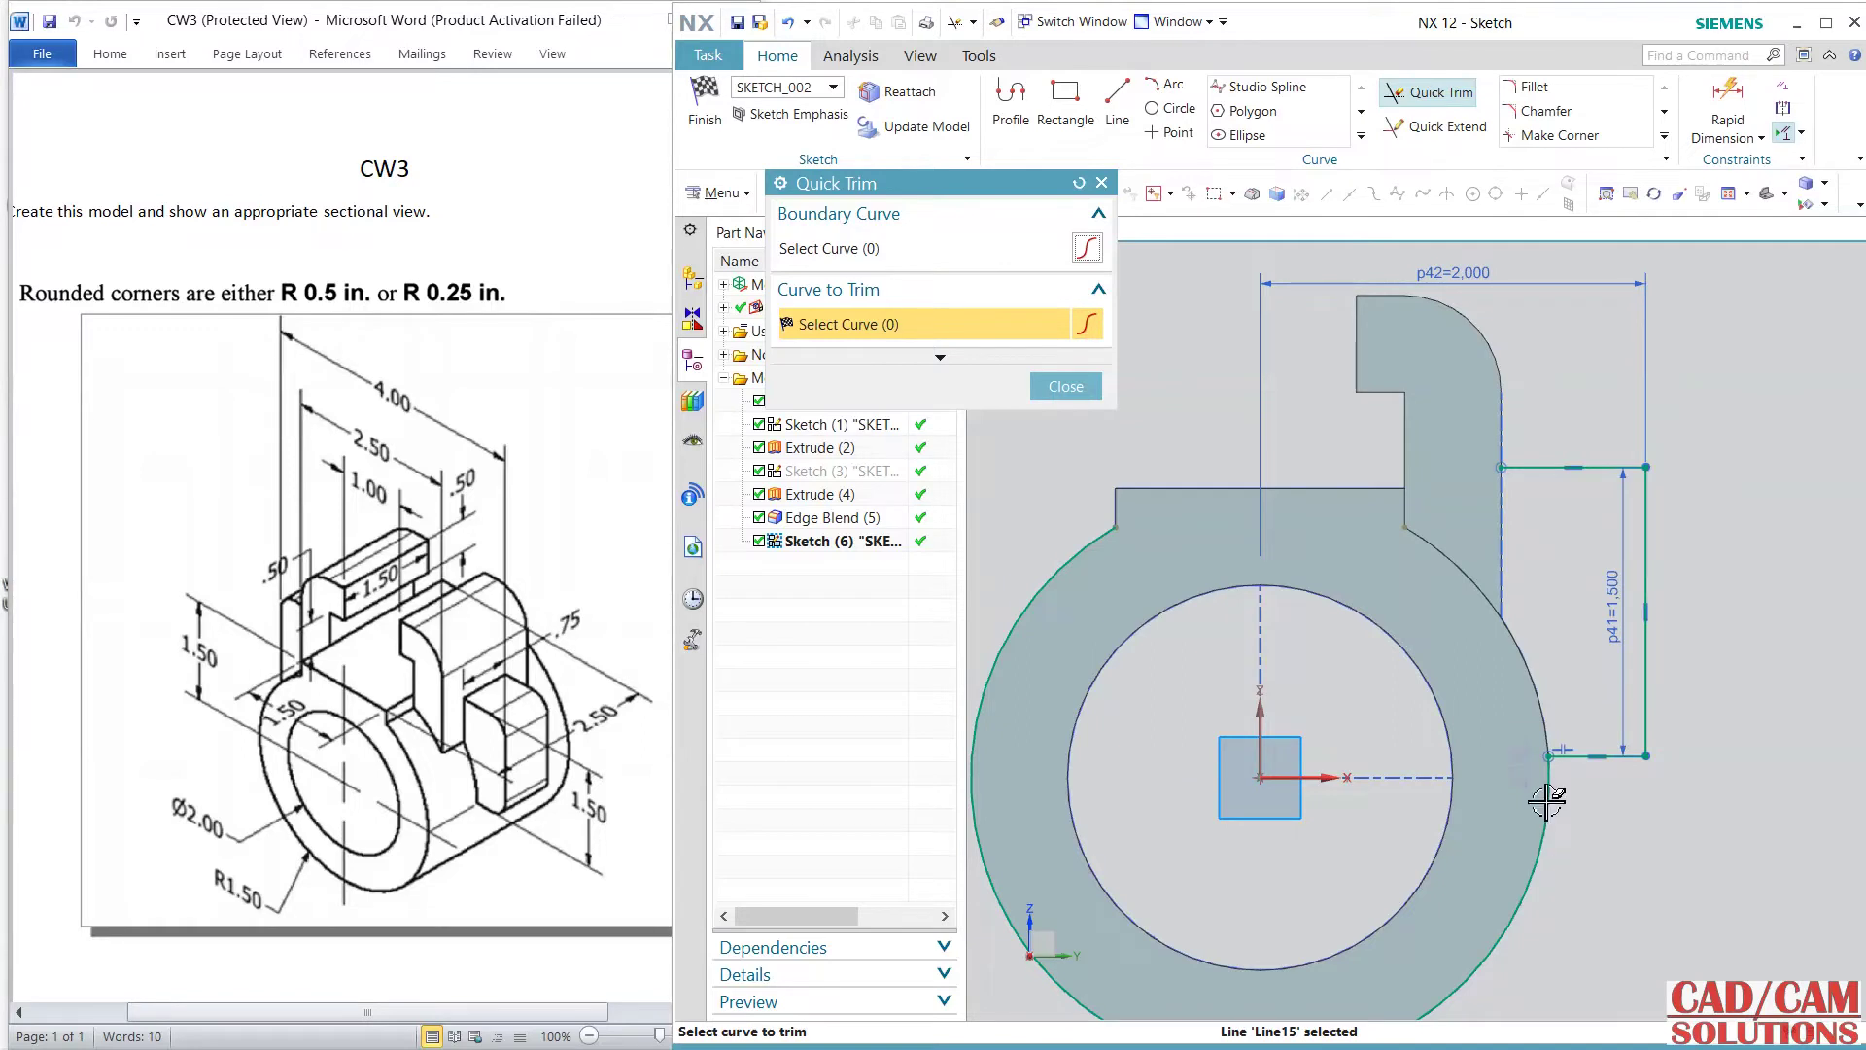
click(1069, 389)
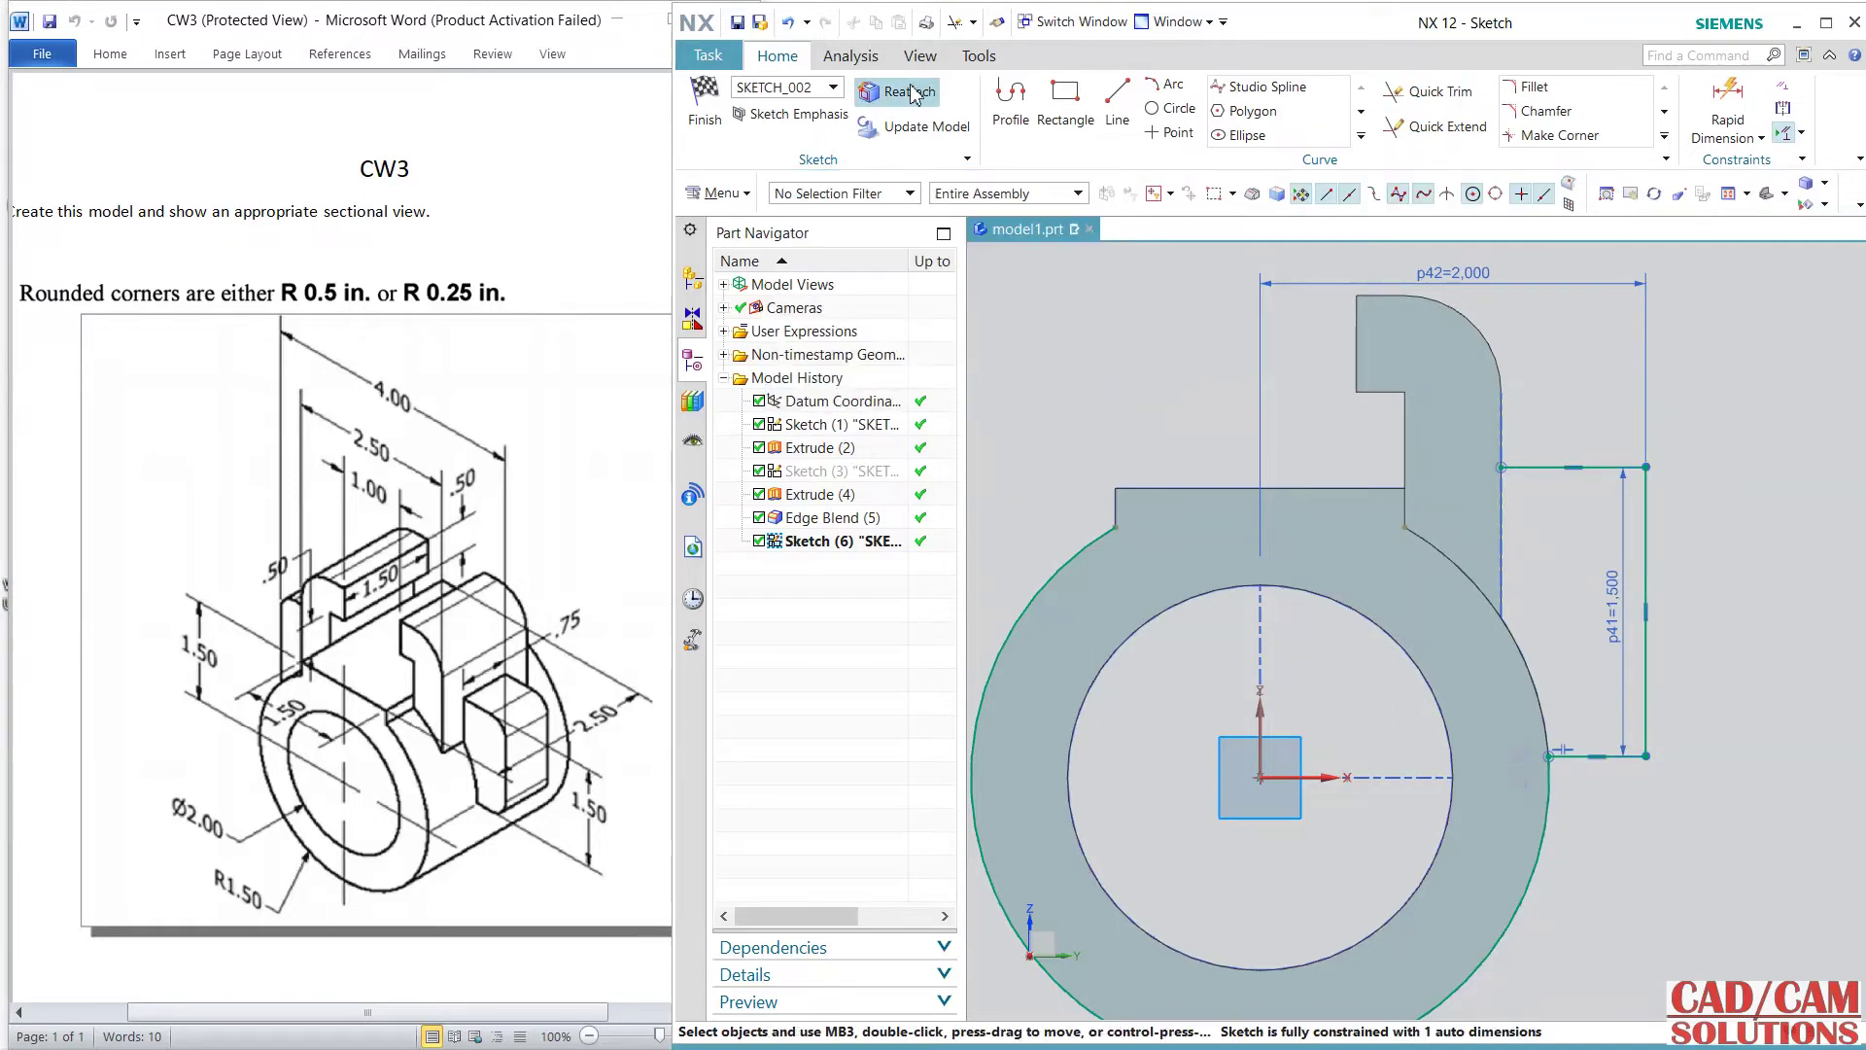
click(793, 25)
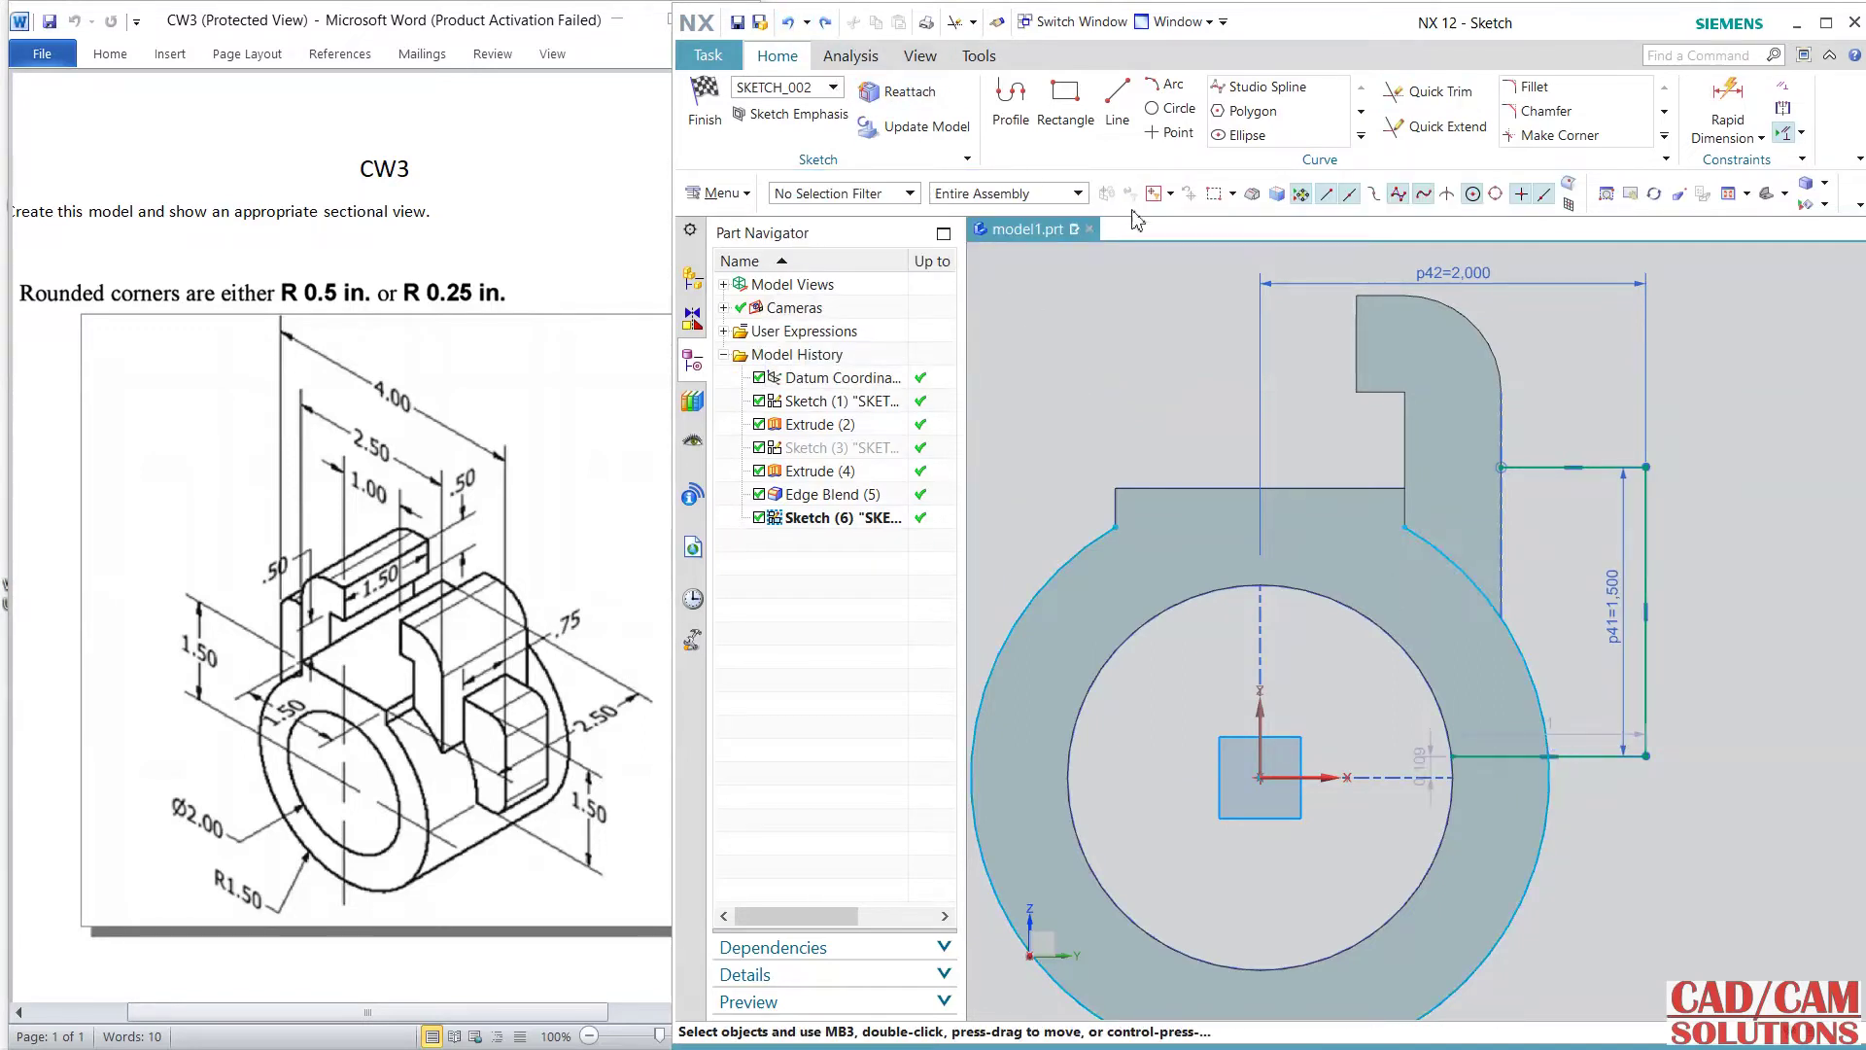
- Draw a vertical line from the outline's upper-left corner down to the outer circle
click(1113, 106)
click(1501, 468)
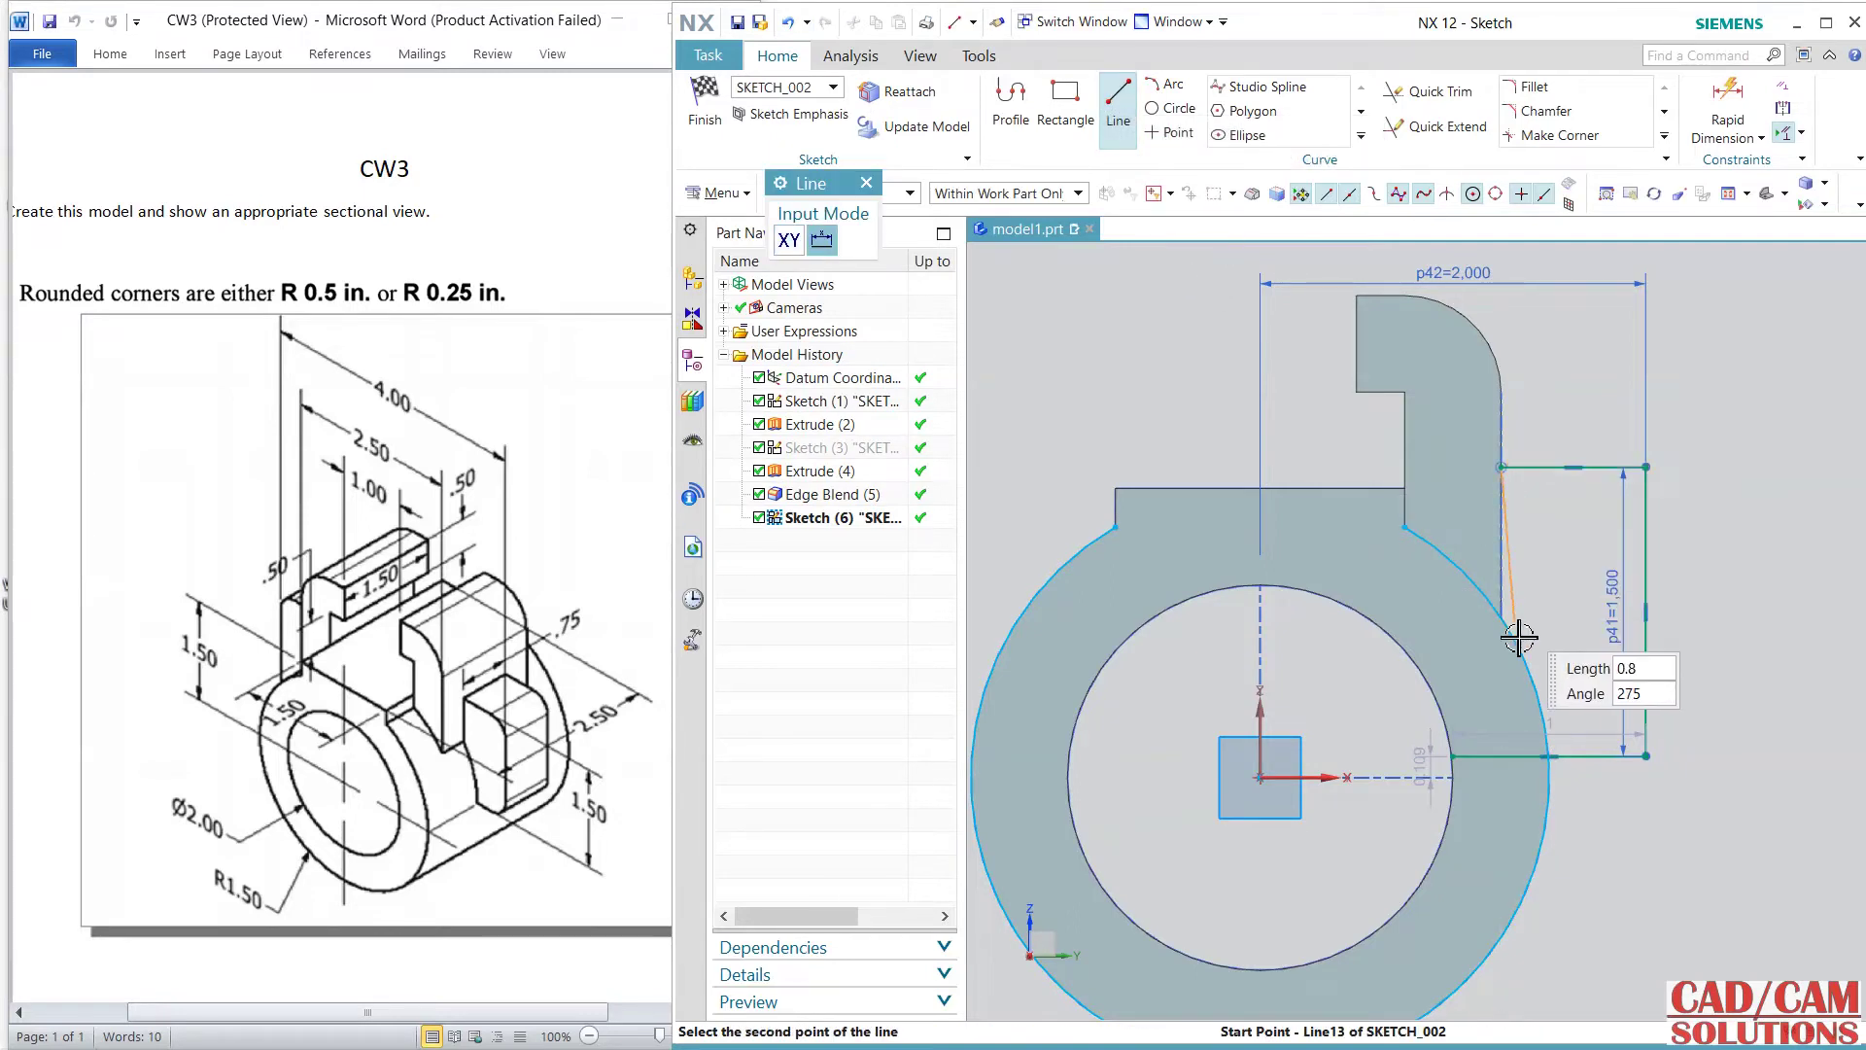
click(1501, 688)
- Trim the vertical and horizontal line portions inside the outer circle
key(t)
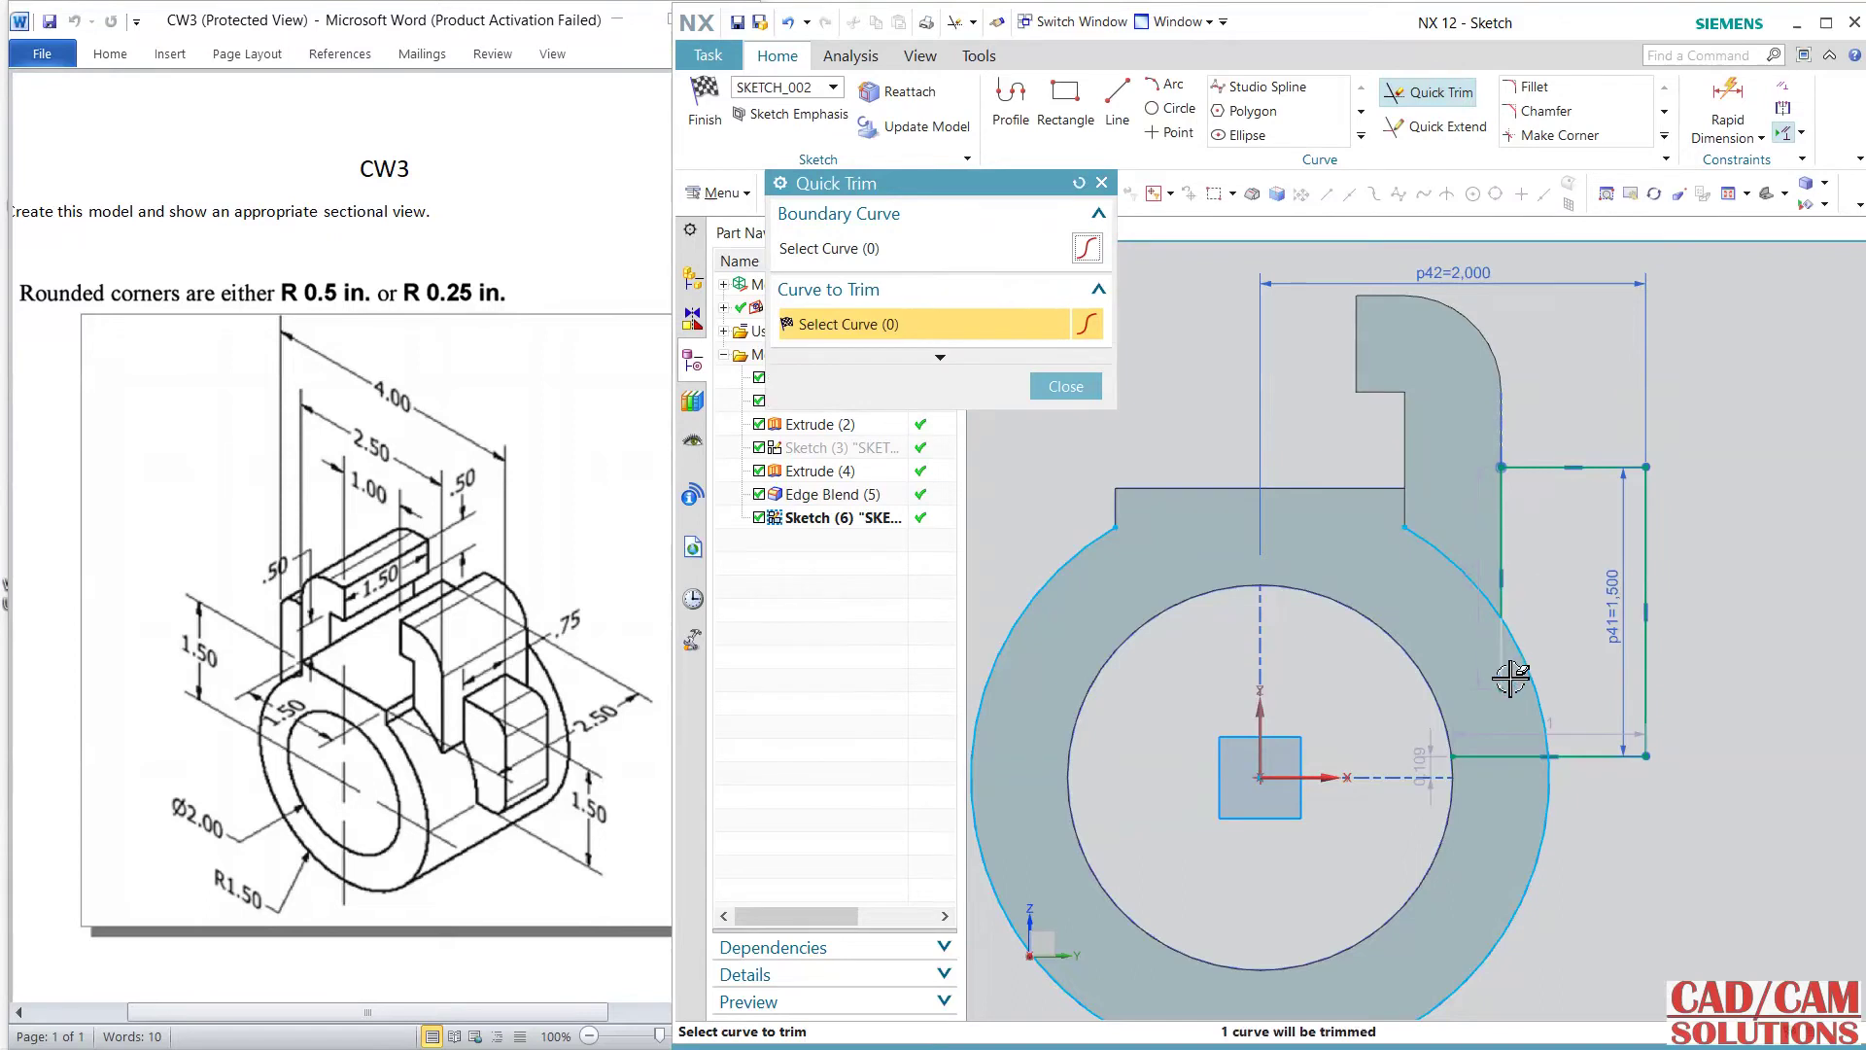
click(1503, 666)
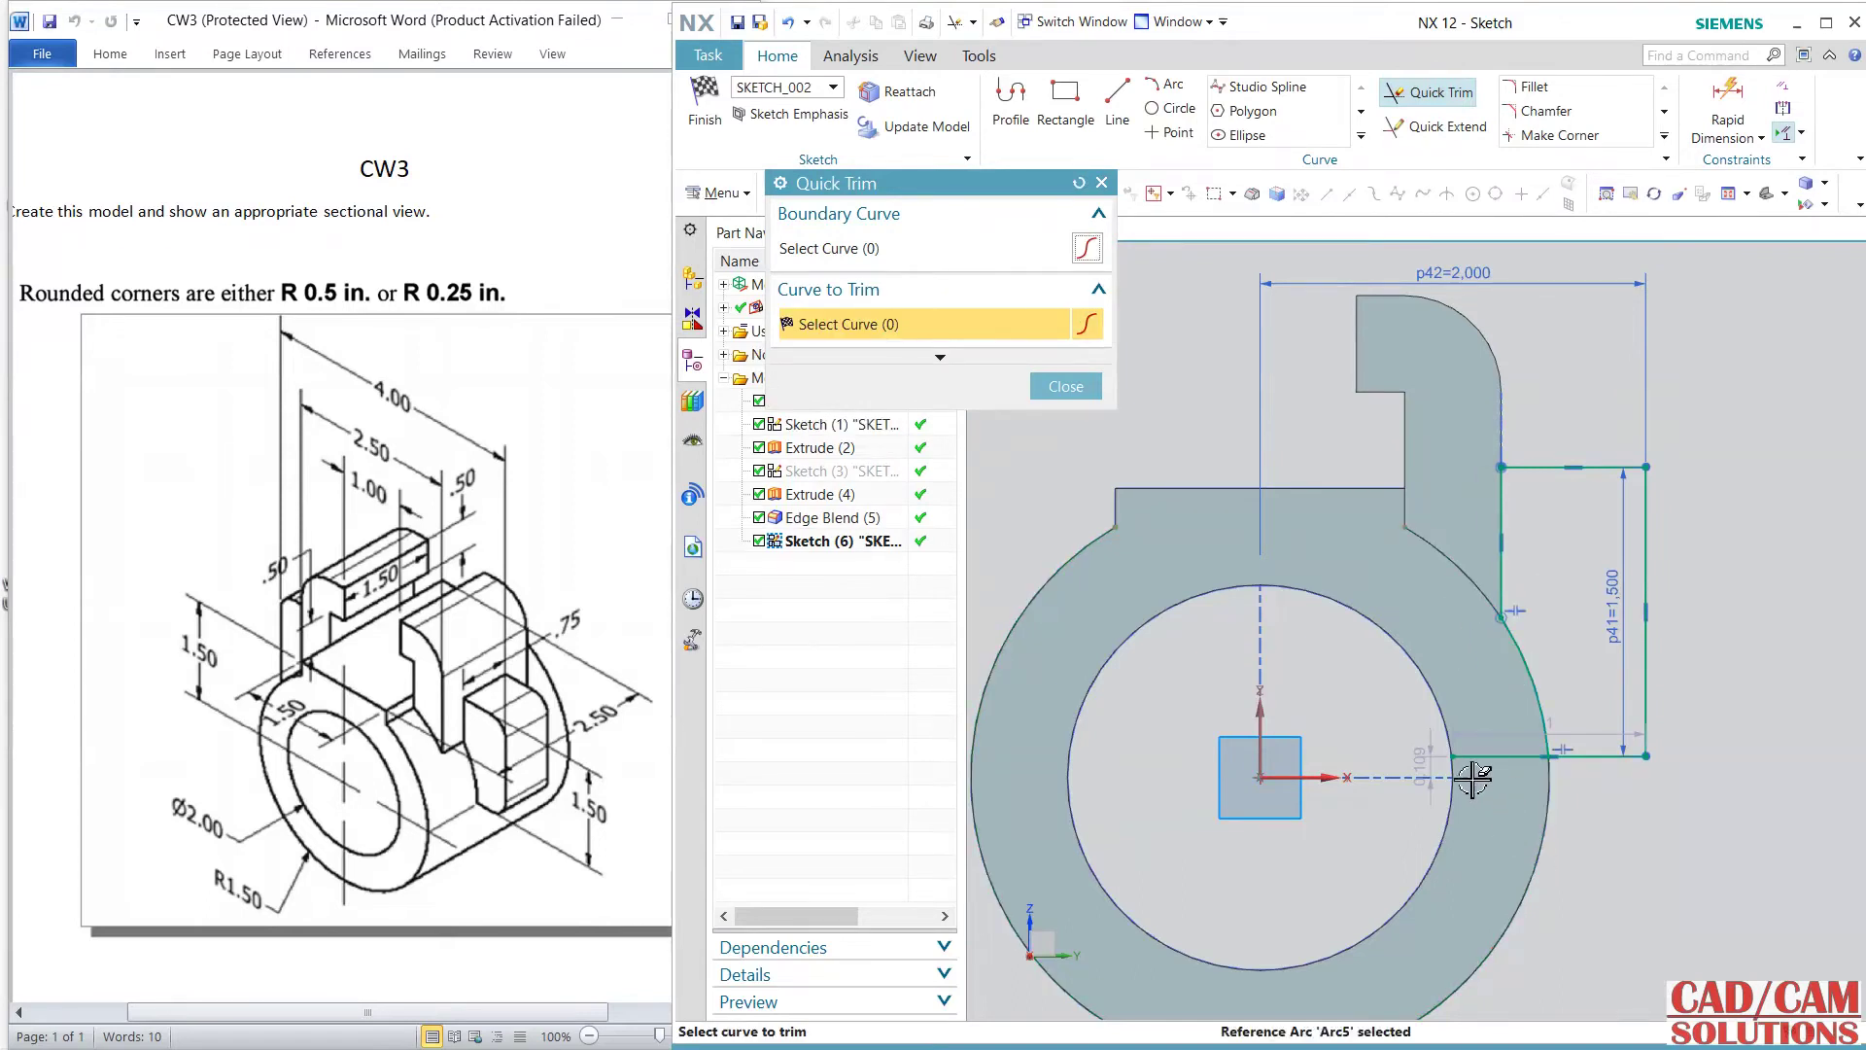
click(1502, 756)
- Leave Quick Trim, reframe the sketch view, and drag the side rectangle slightly upward
middle_click(1615, 873)
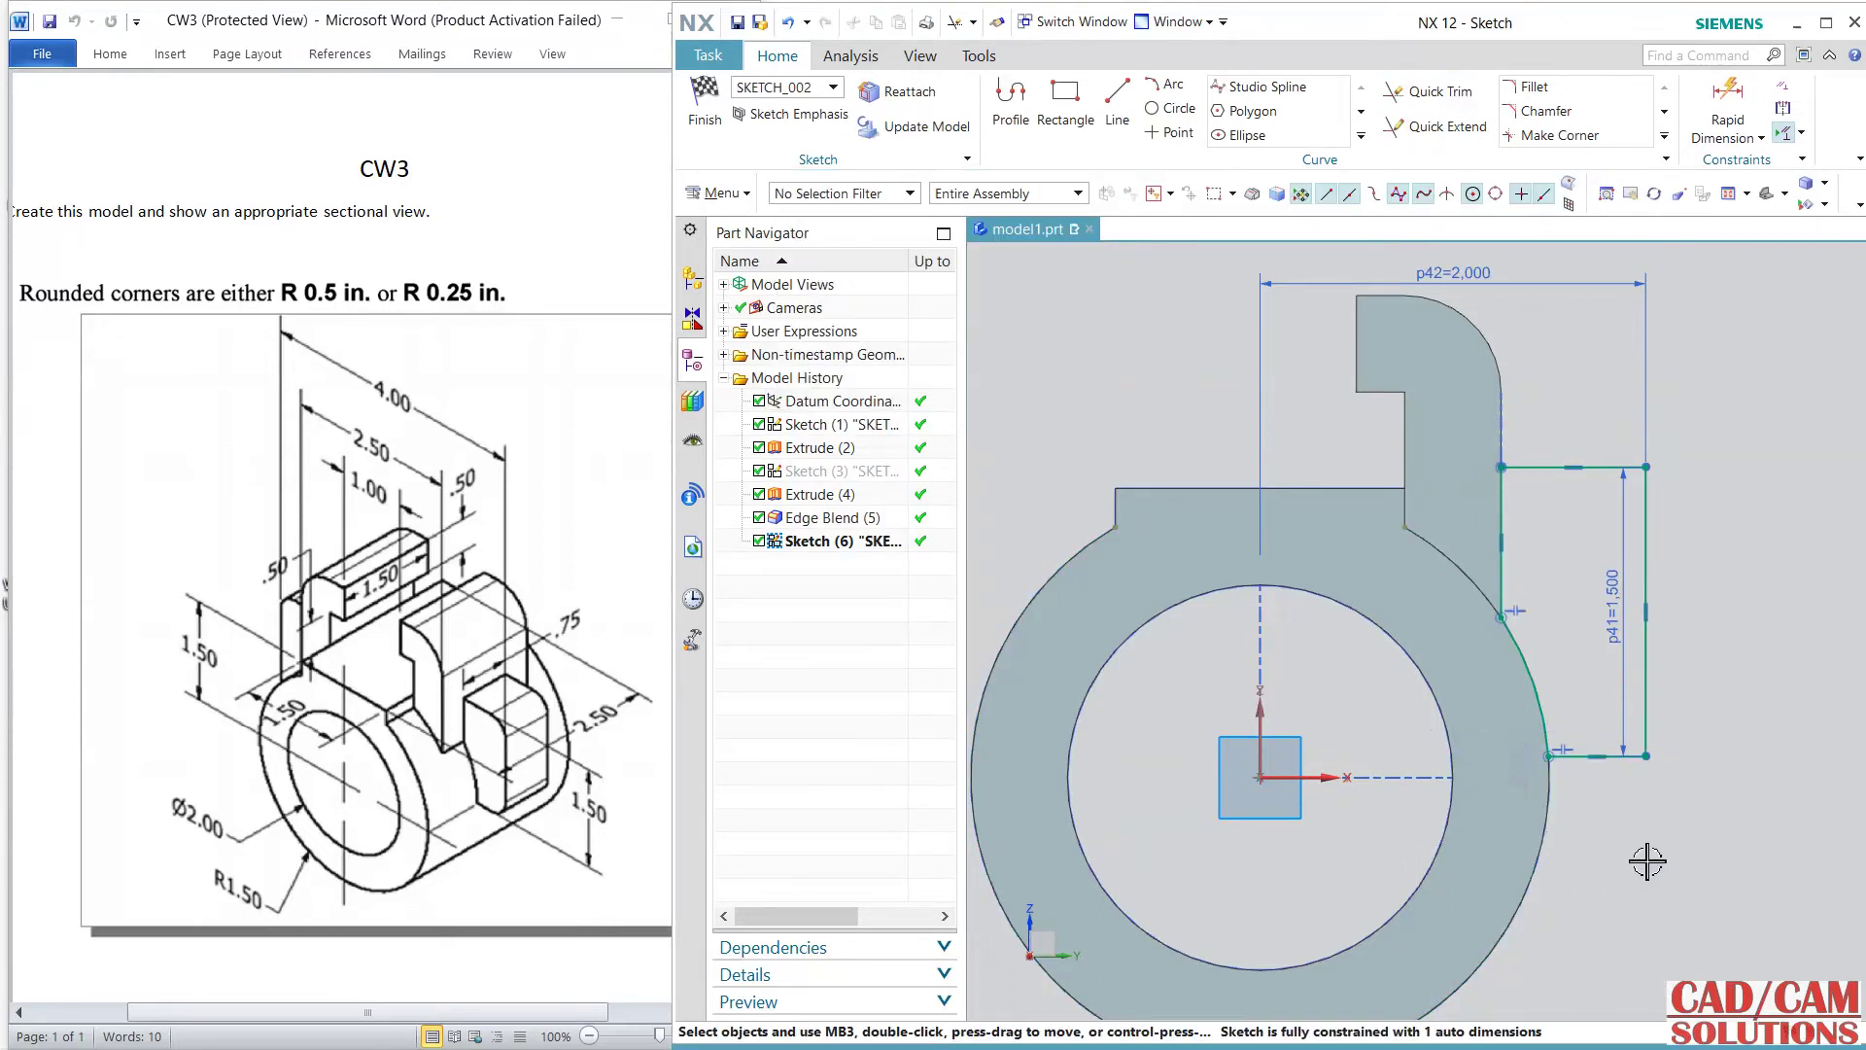
scroll(1646, 855, up, 2)
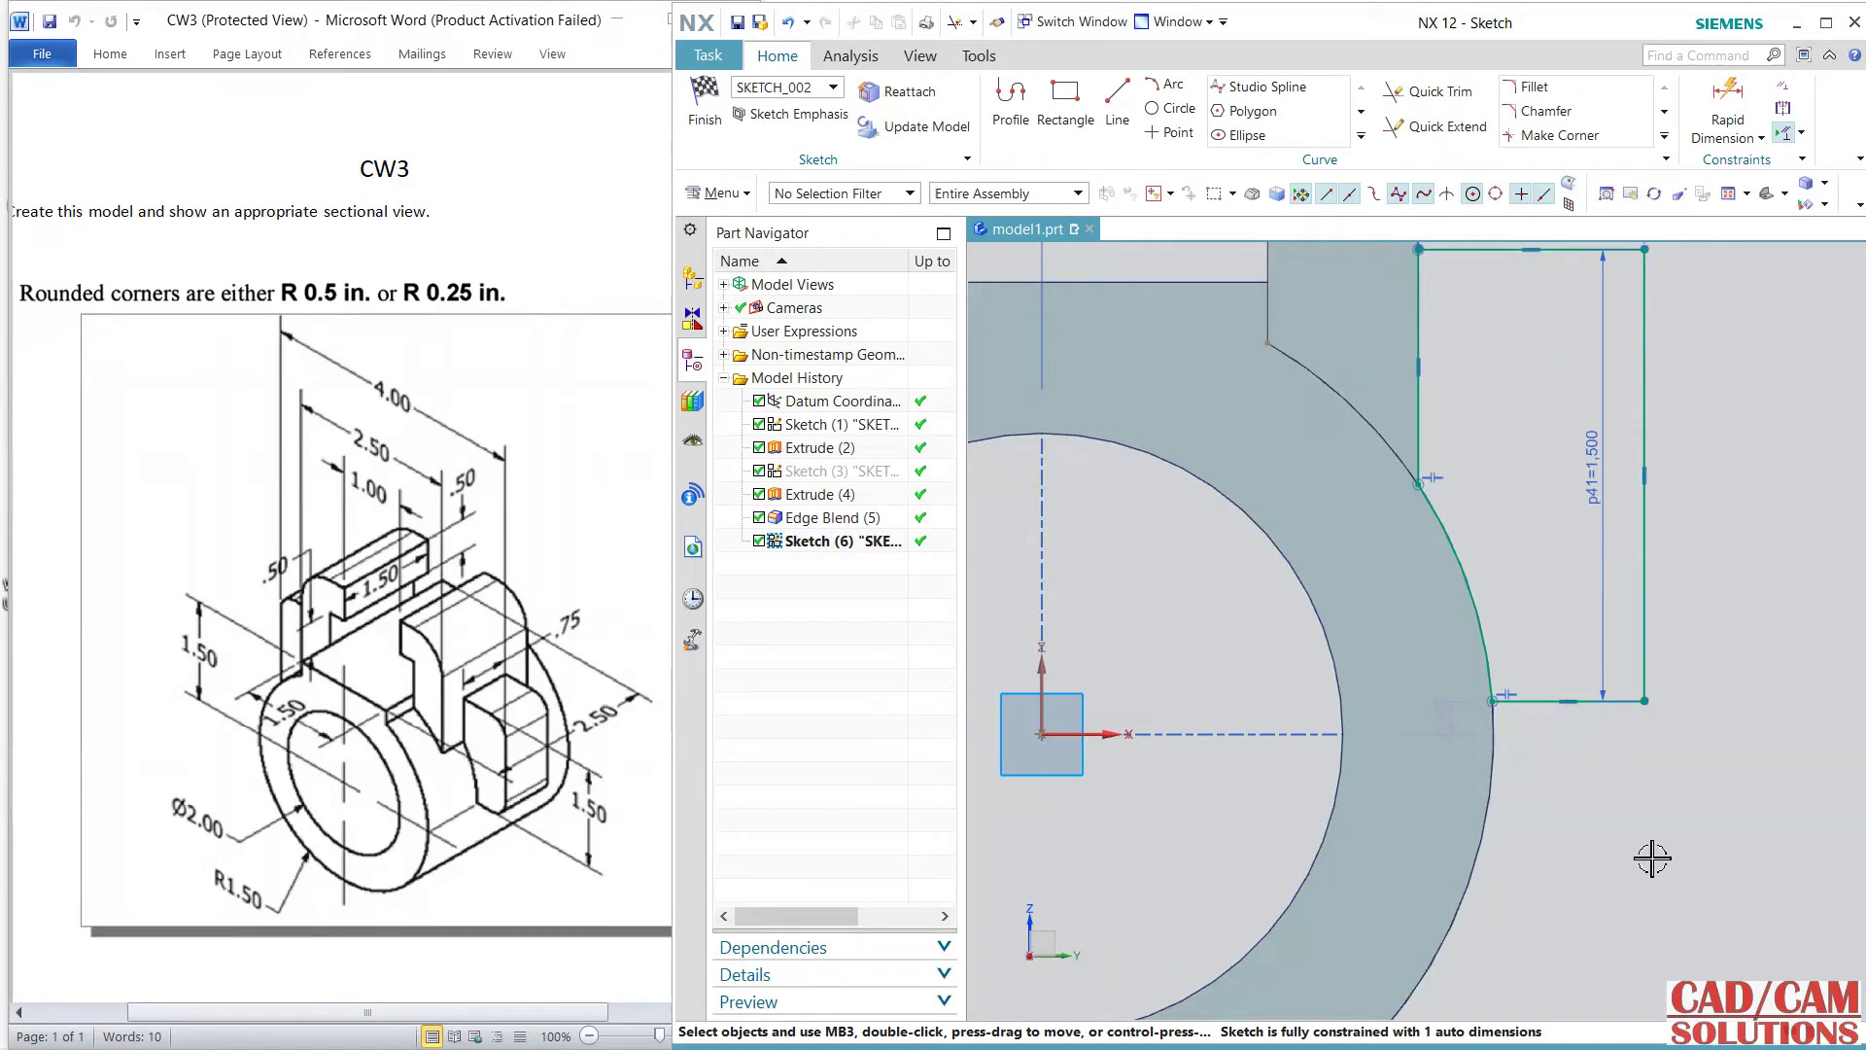
scroll(1747, 841, down, 1)
scroll(1740, 669, down, 1)
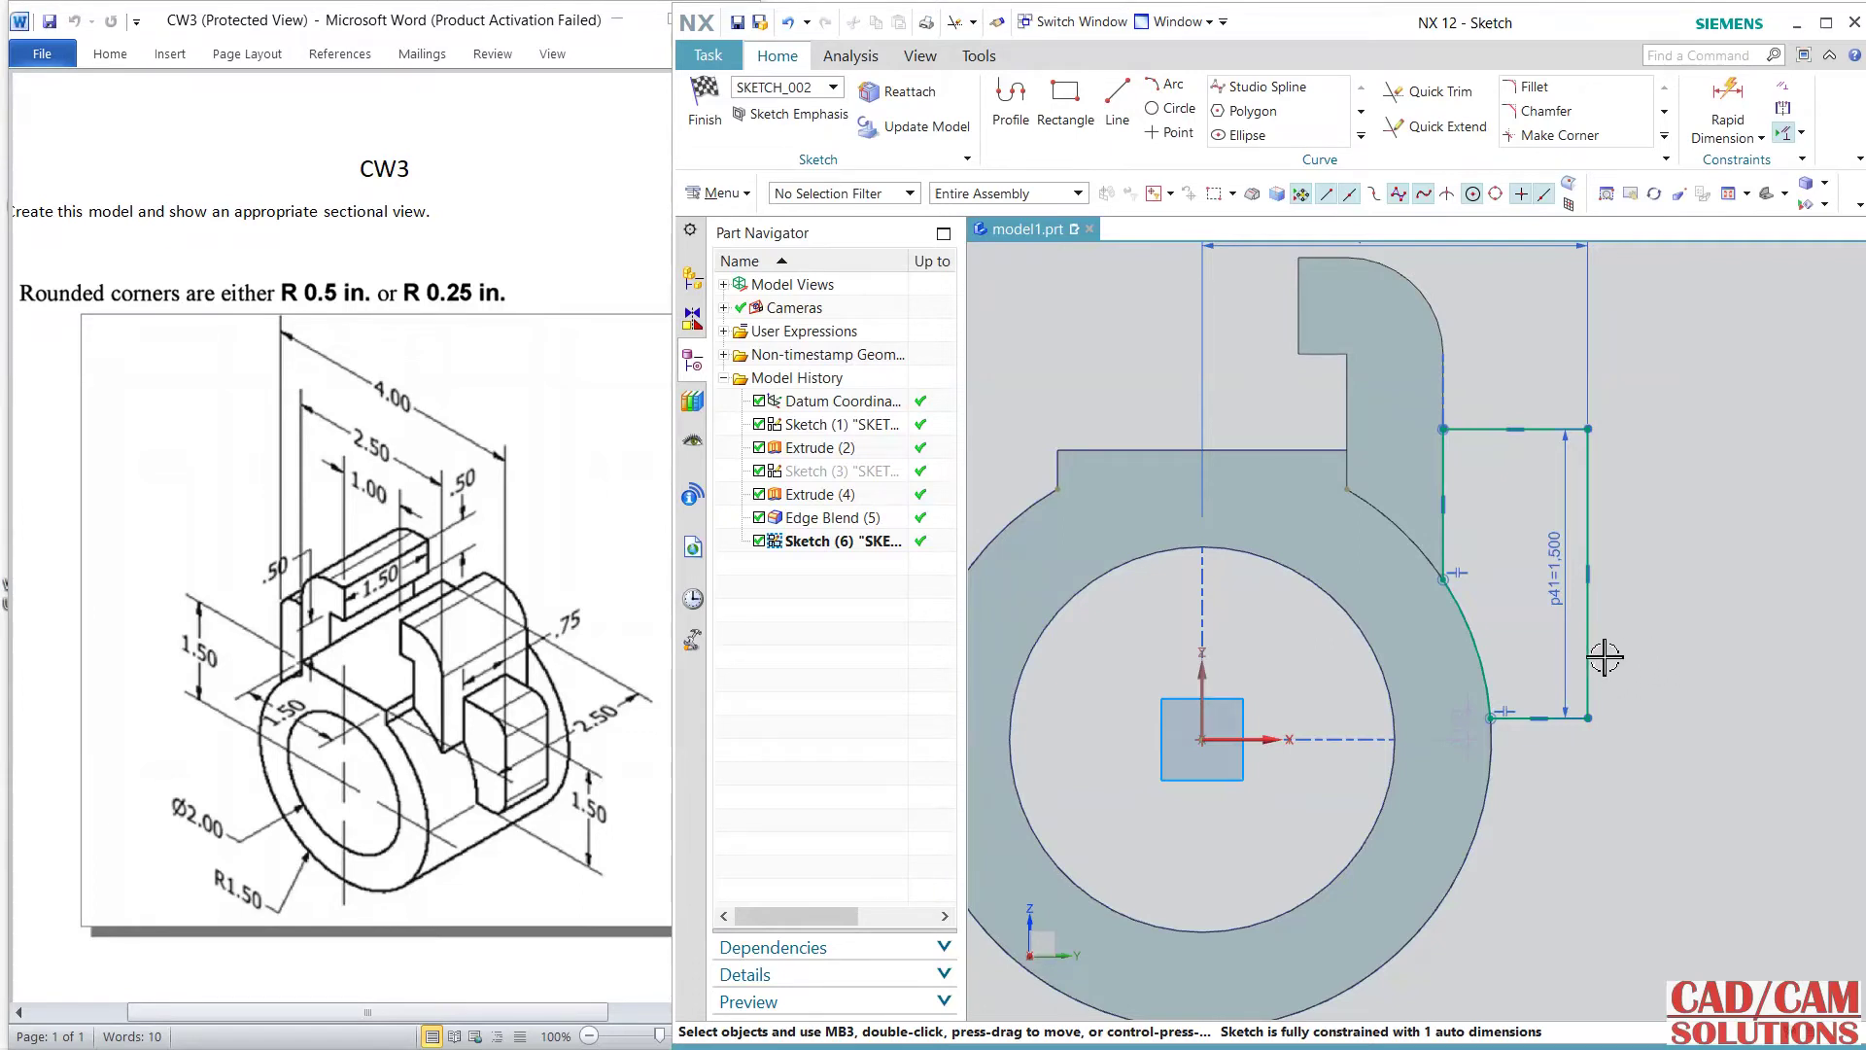
shift+middle_drag(1605, 657, 1588, 727)
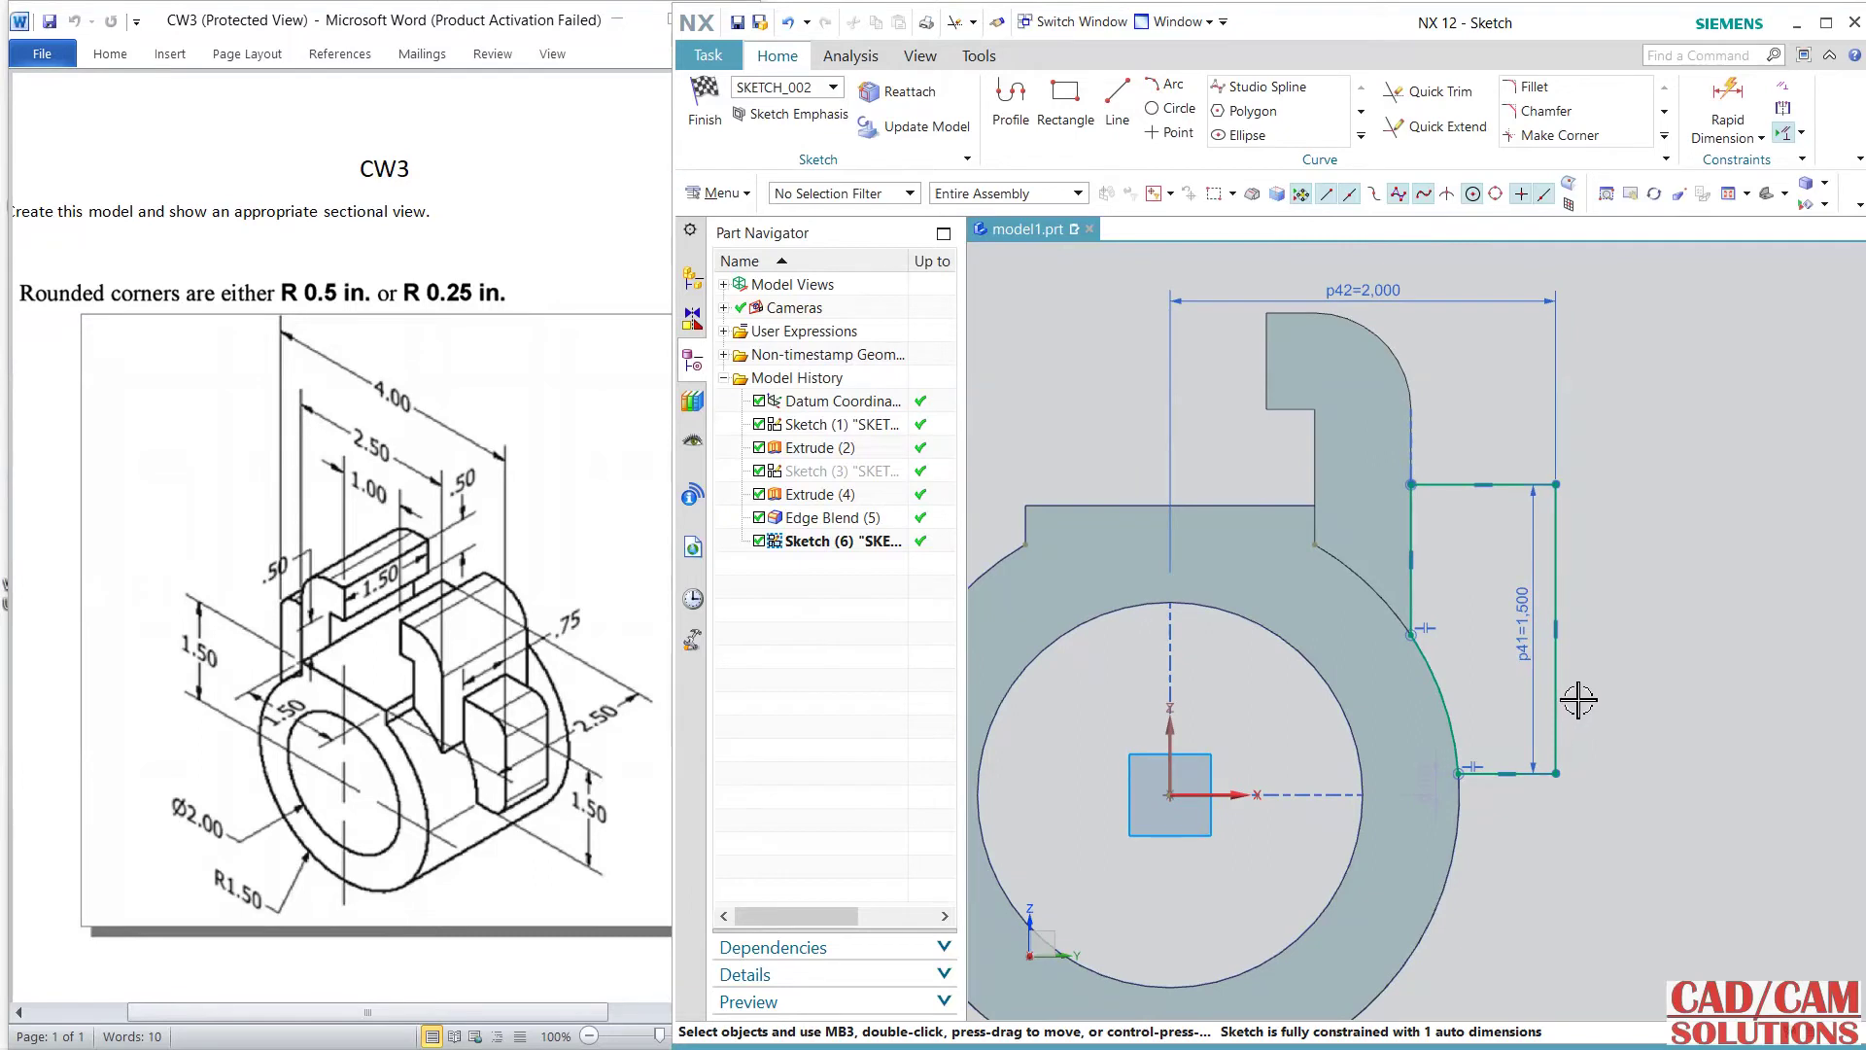
drag(1502, 778, 1524, 759)
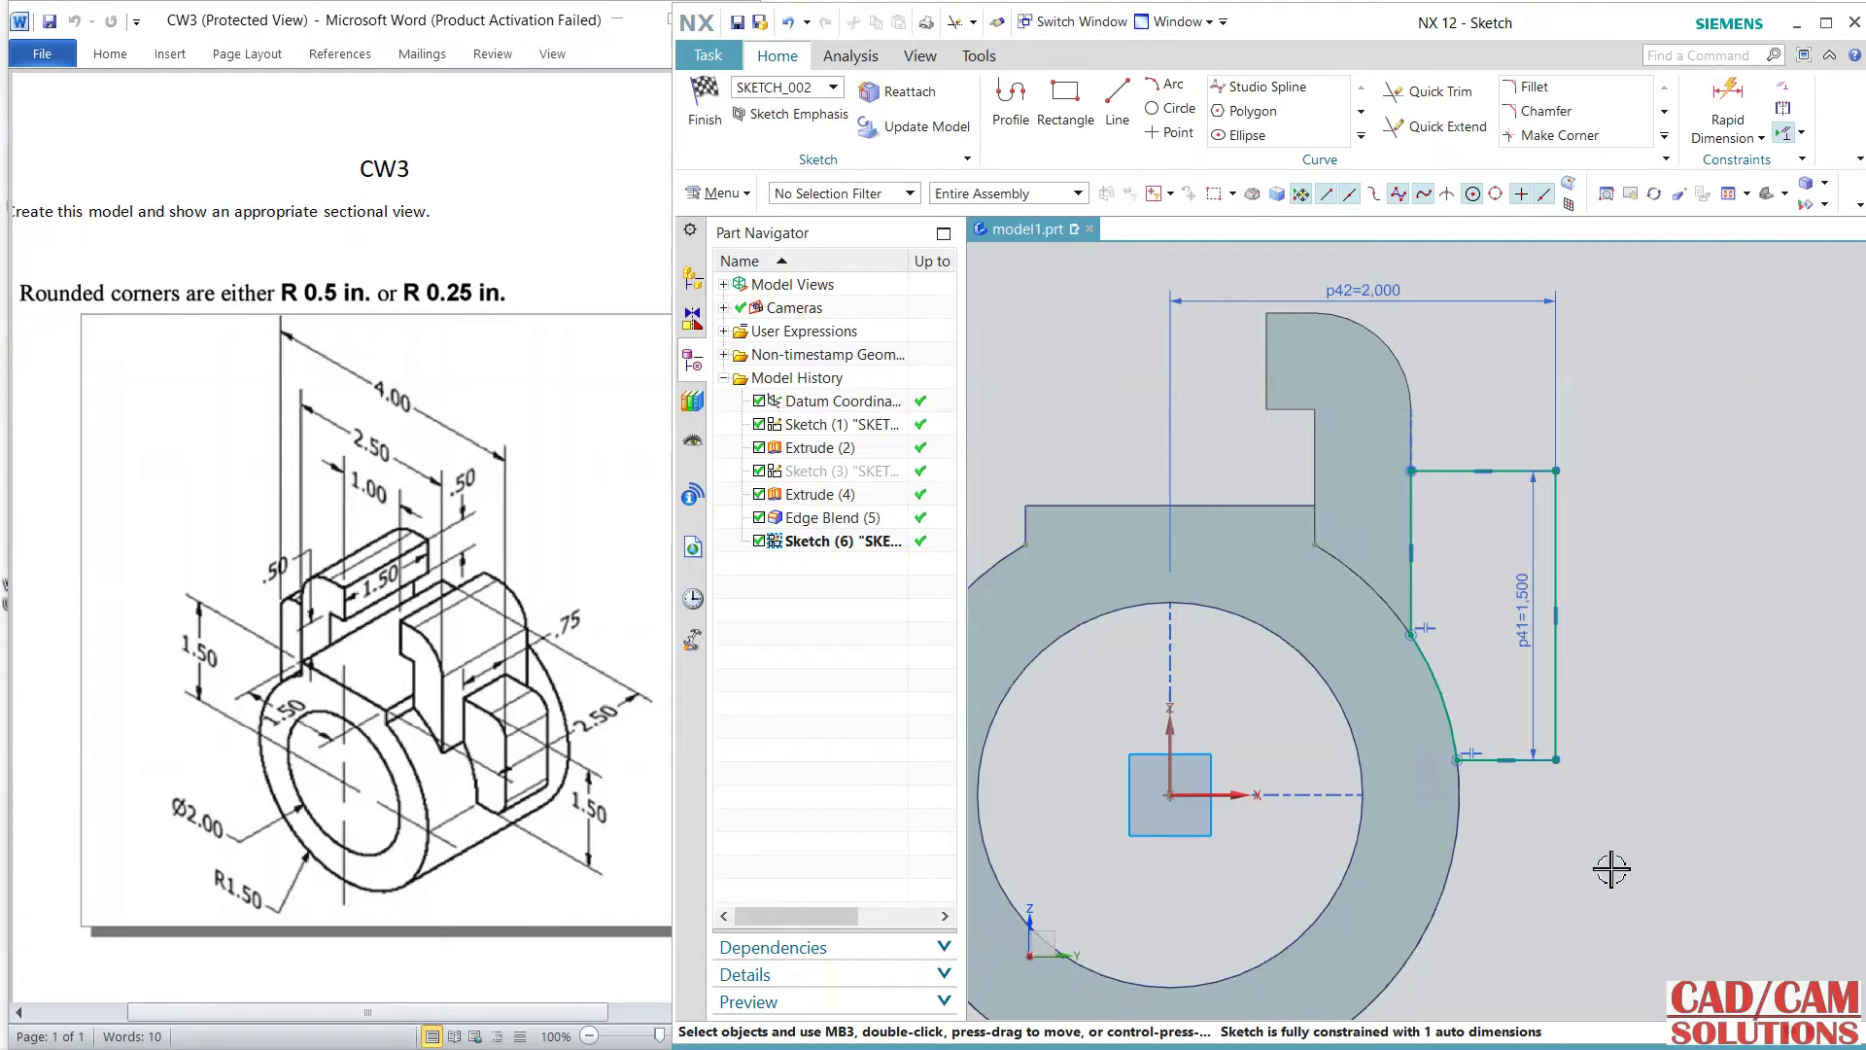
- Make the rectangle's bottom line collinear with the horizontal axis and finish the sketch
click(1526, 760)
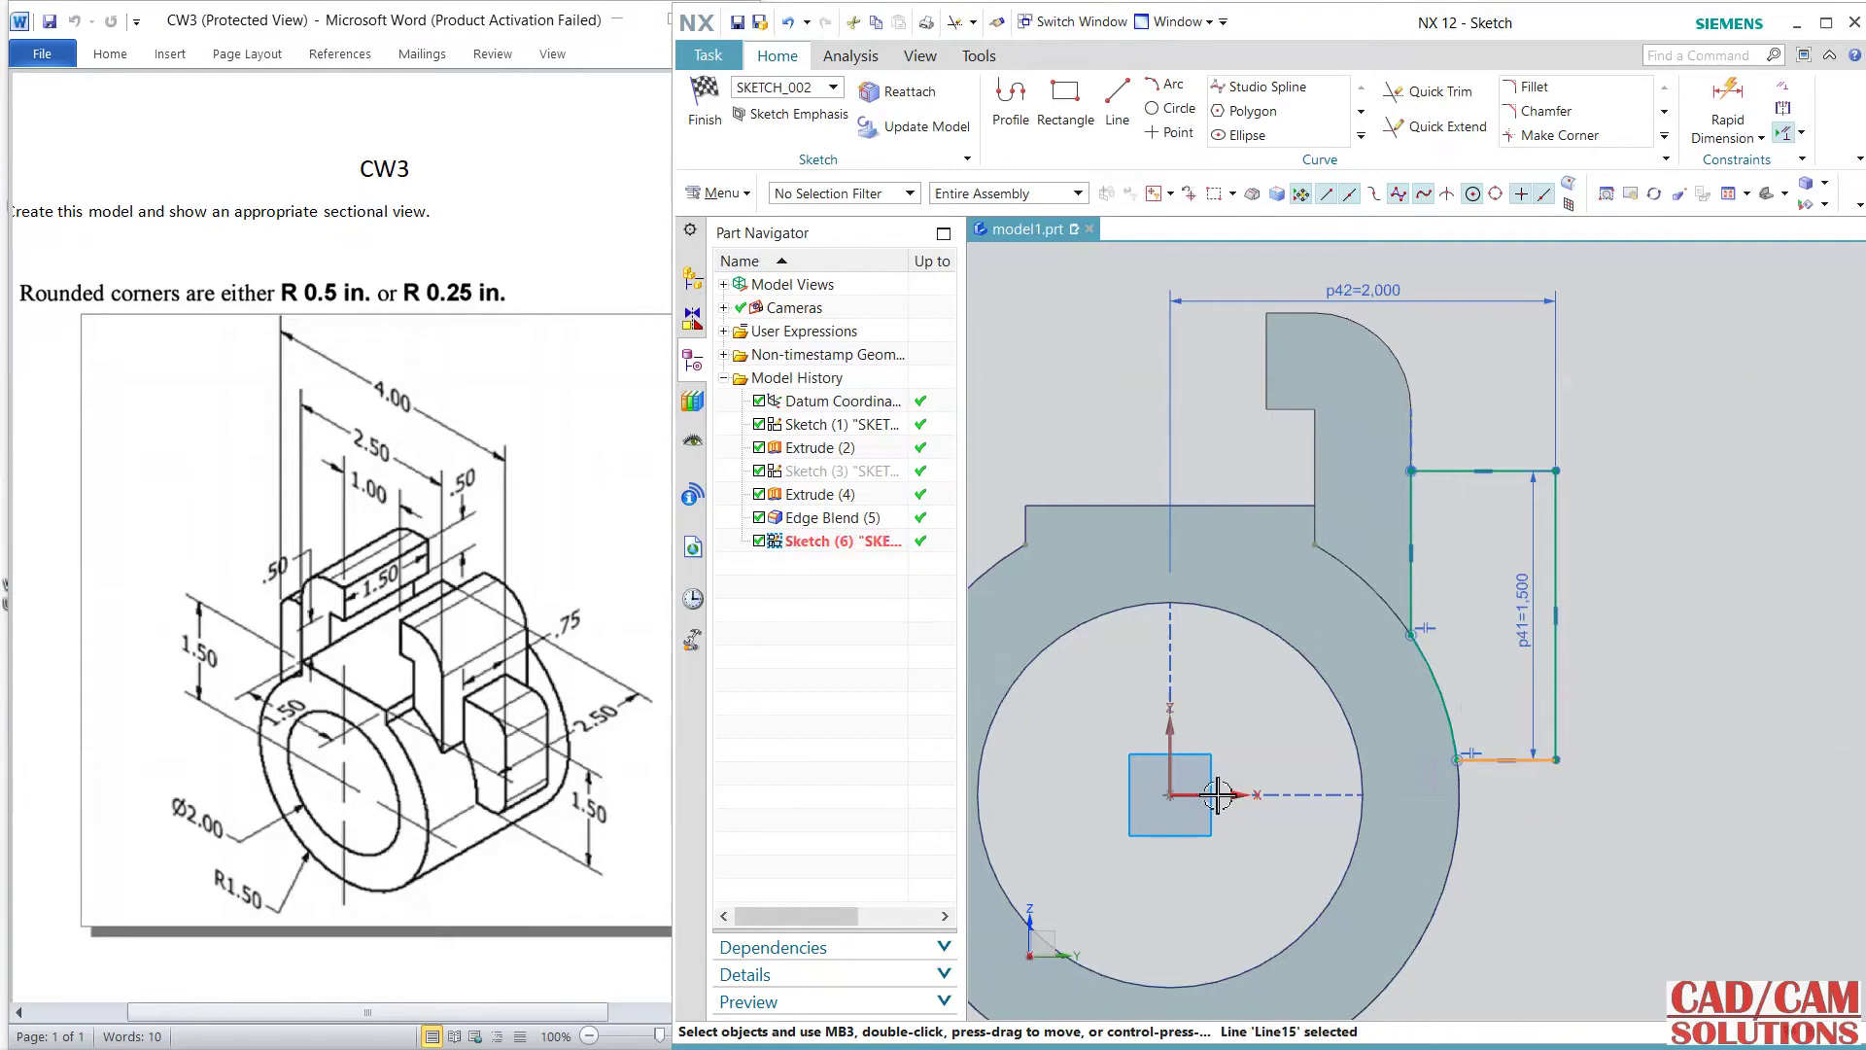
click(1254, 795)
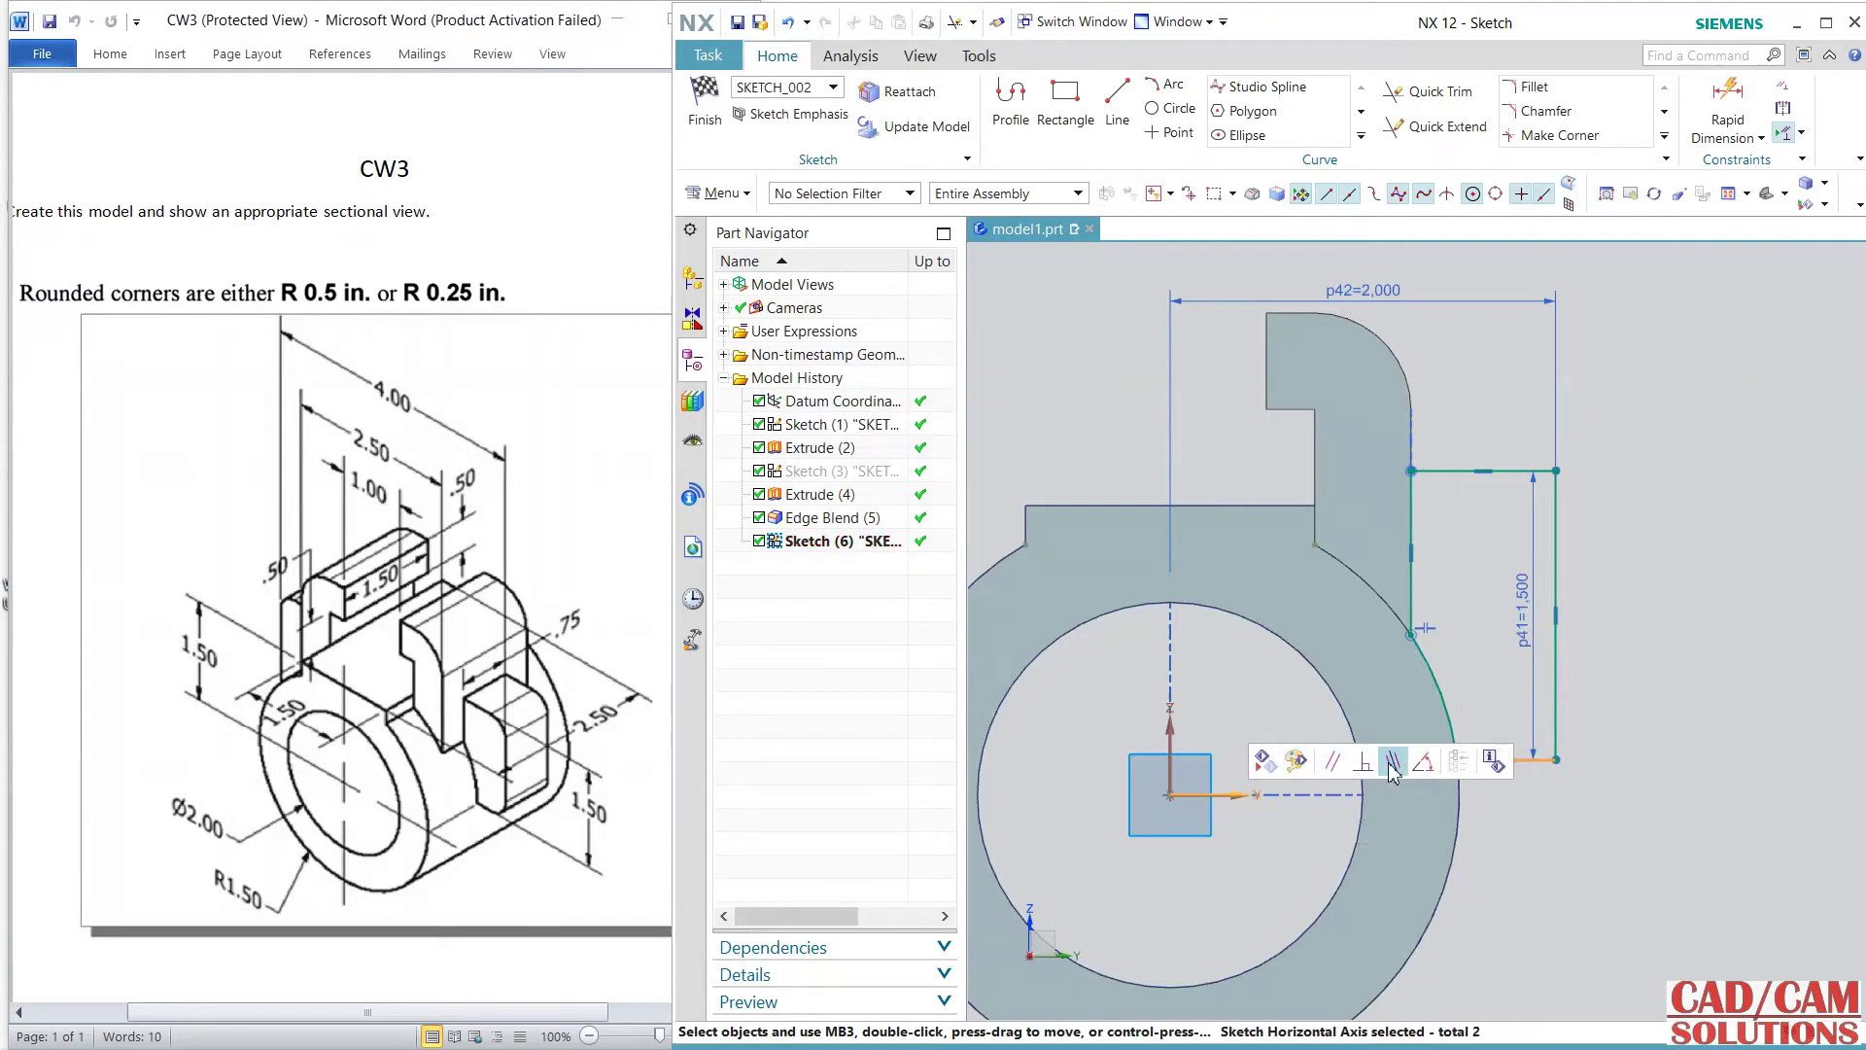
click(1393, 762)
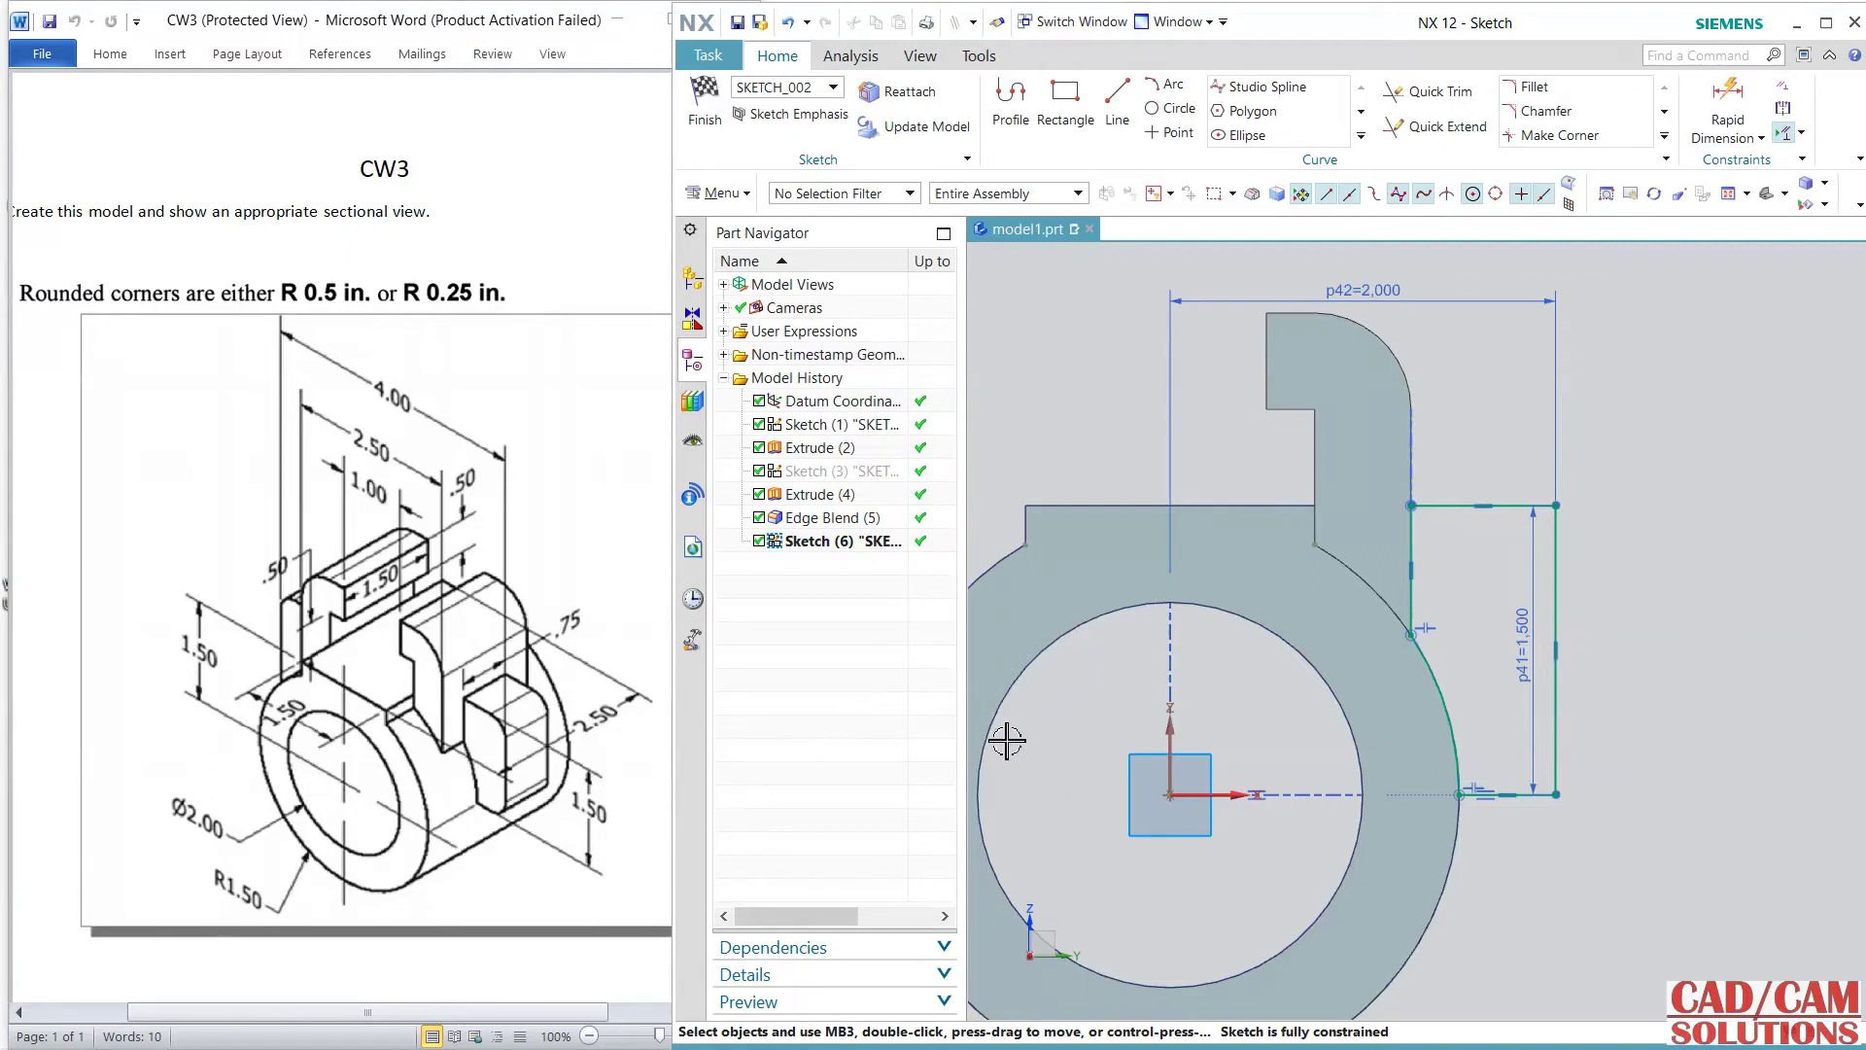
click(705, 102)
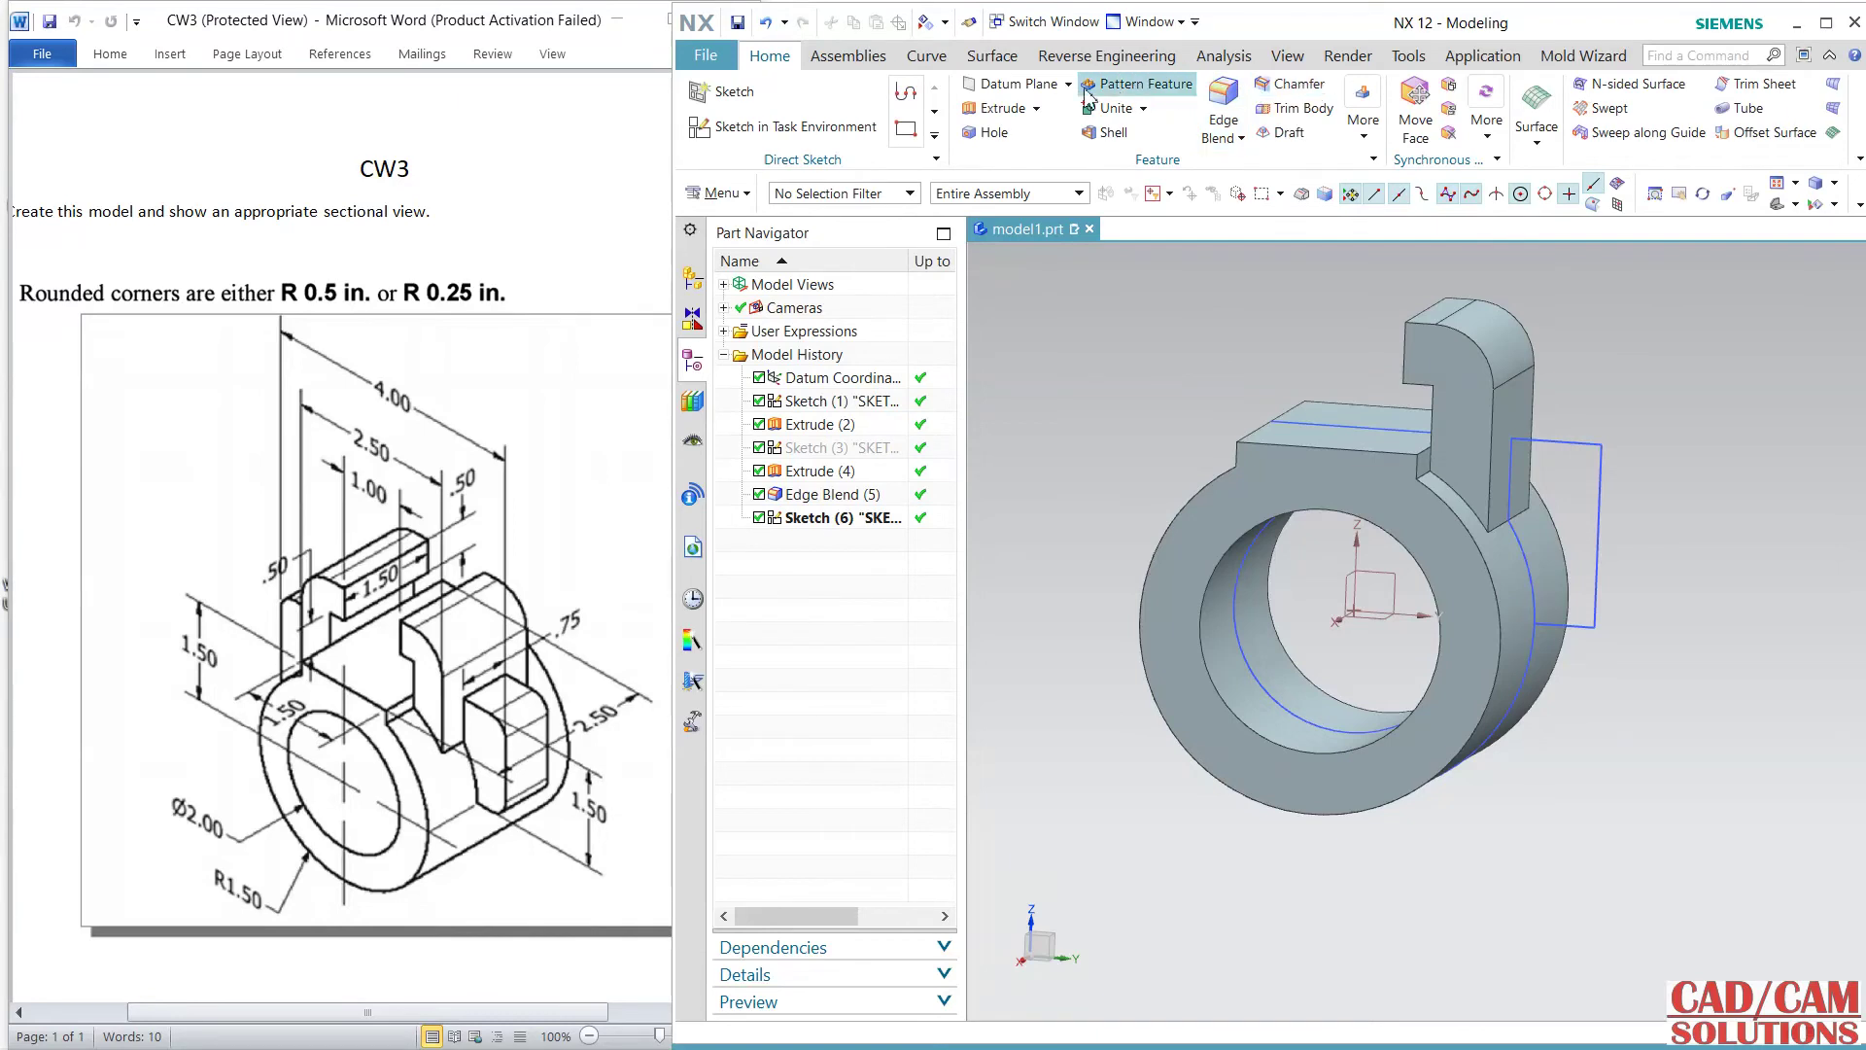
- Extrude the side-block profile with an end distance of 0.75/2
click(1001, 108)
click(1596, 574)
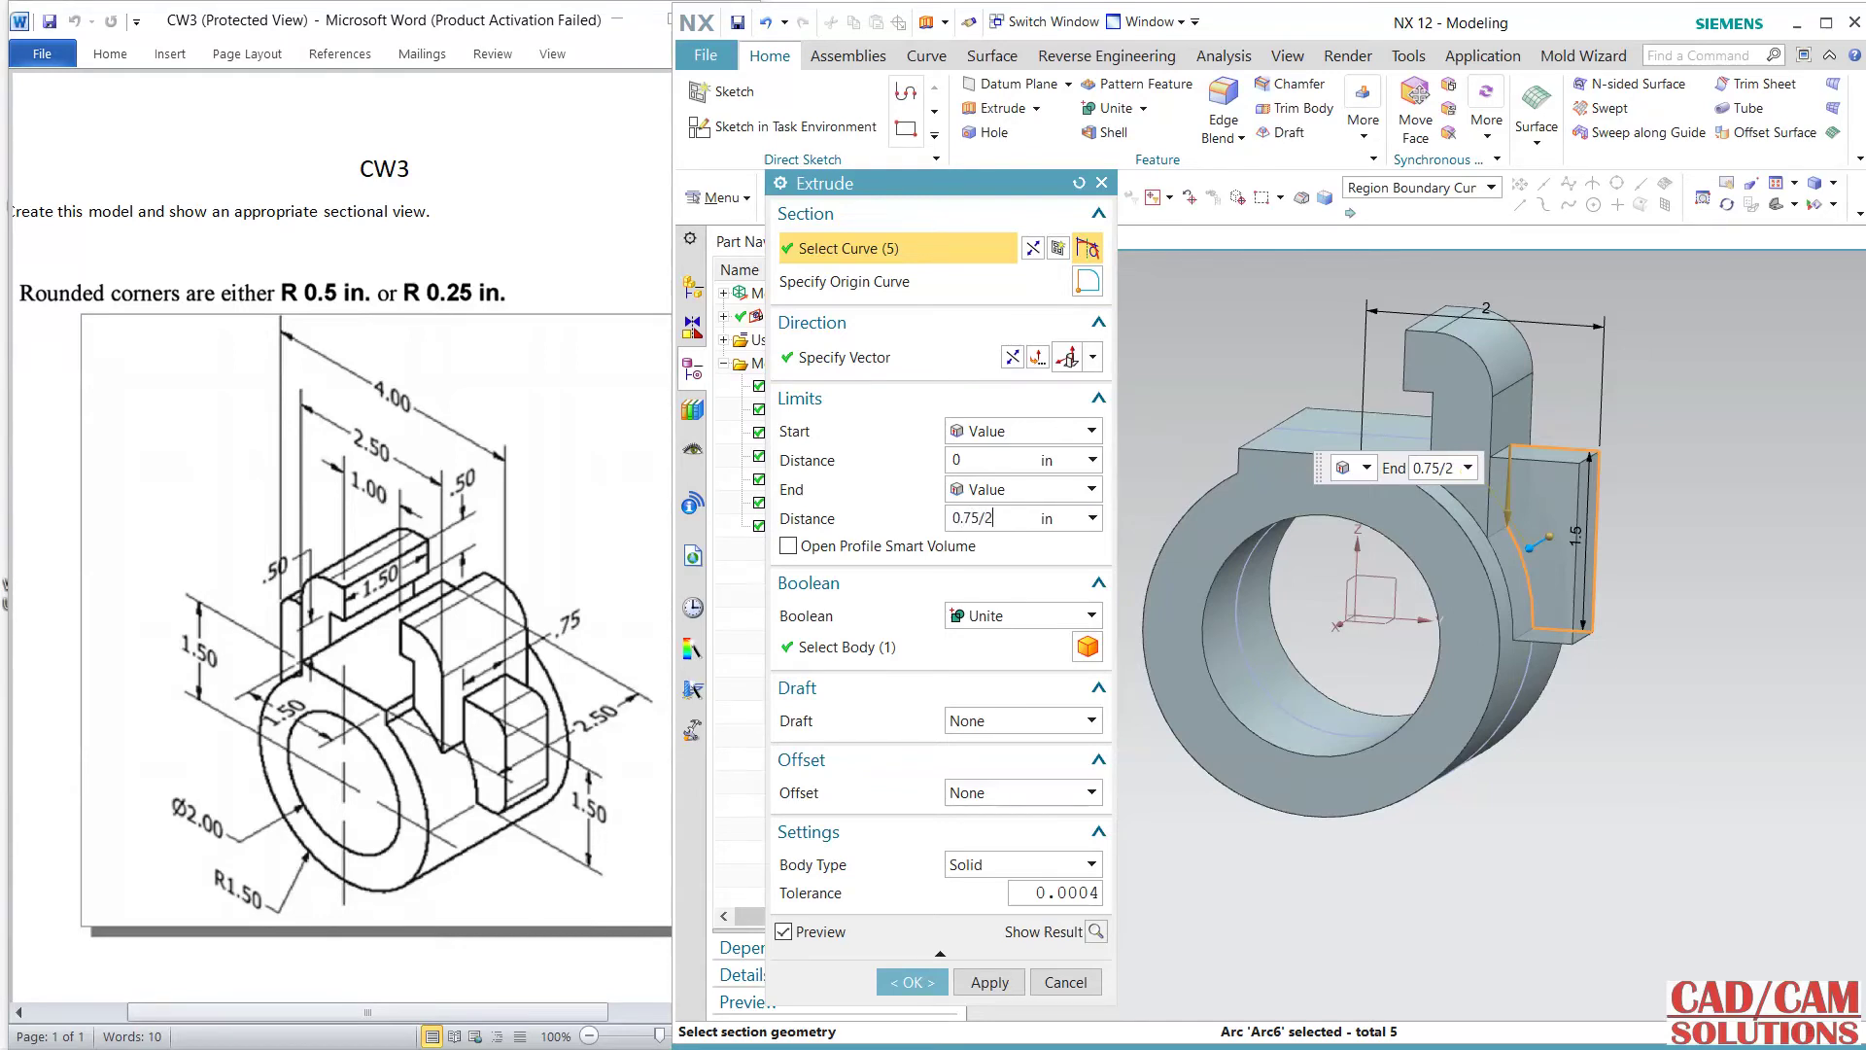
key(Return)
middle_drag(1617, 803, 1533, 833)
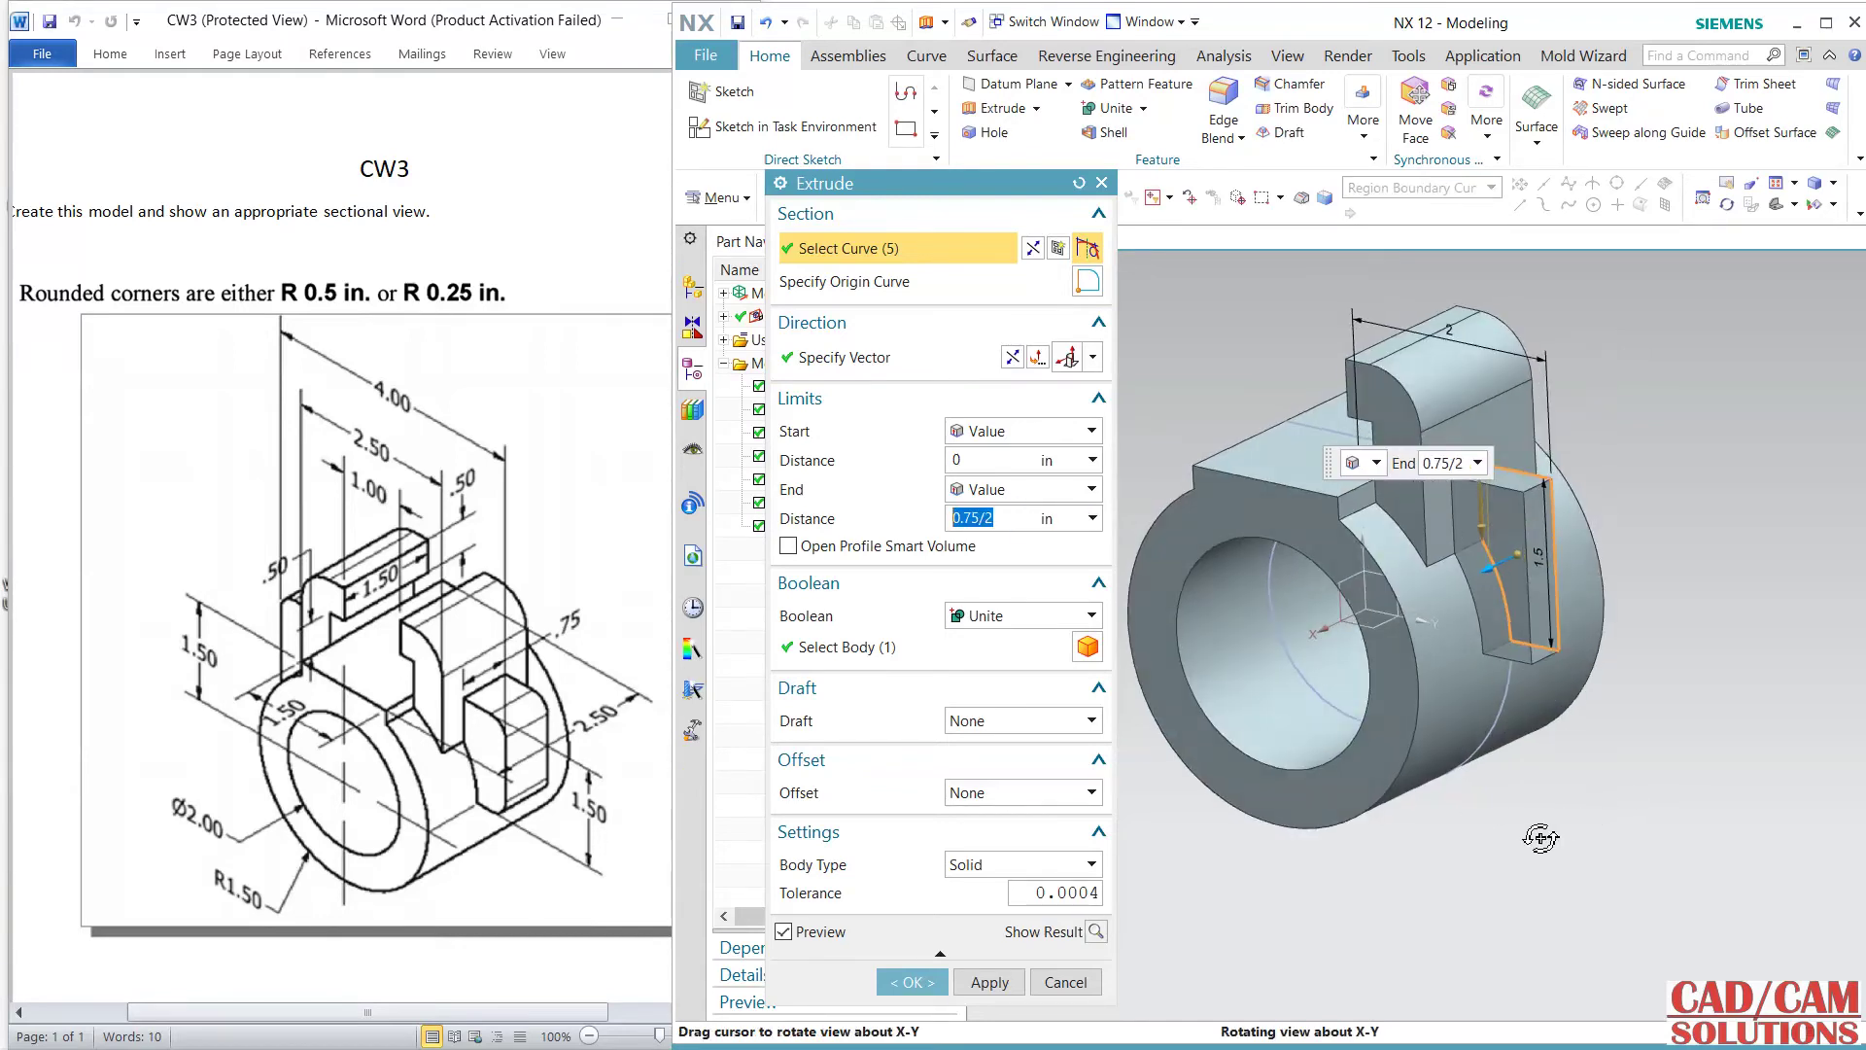
click(990, 981)
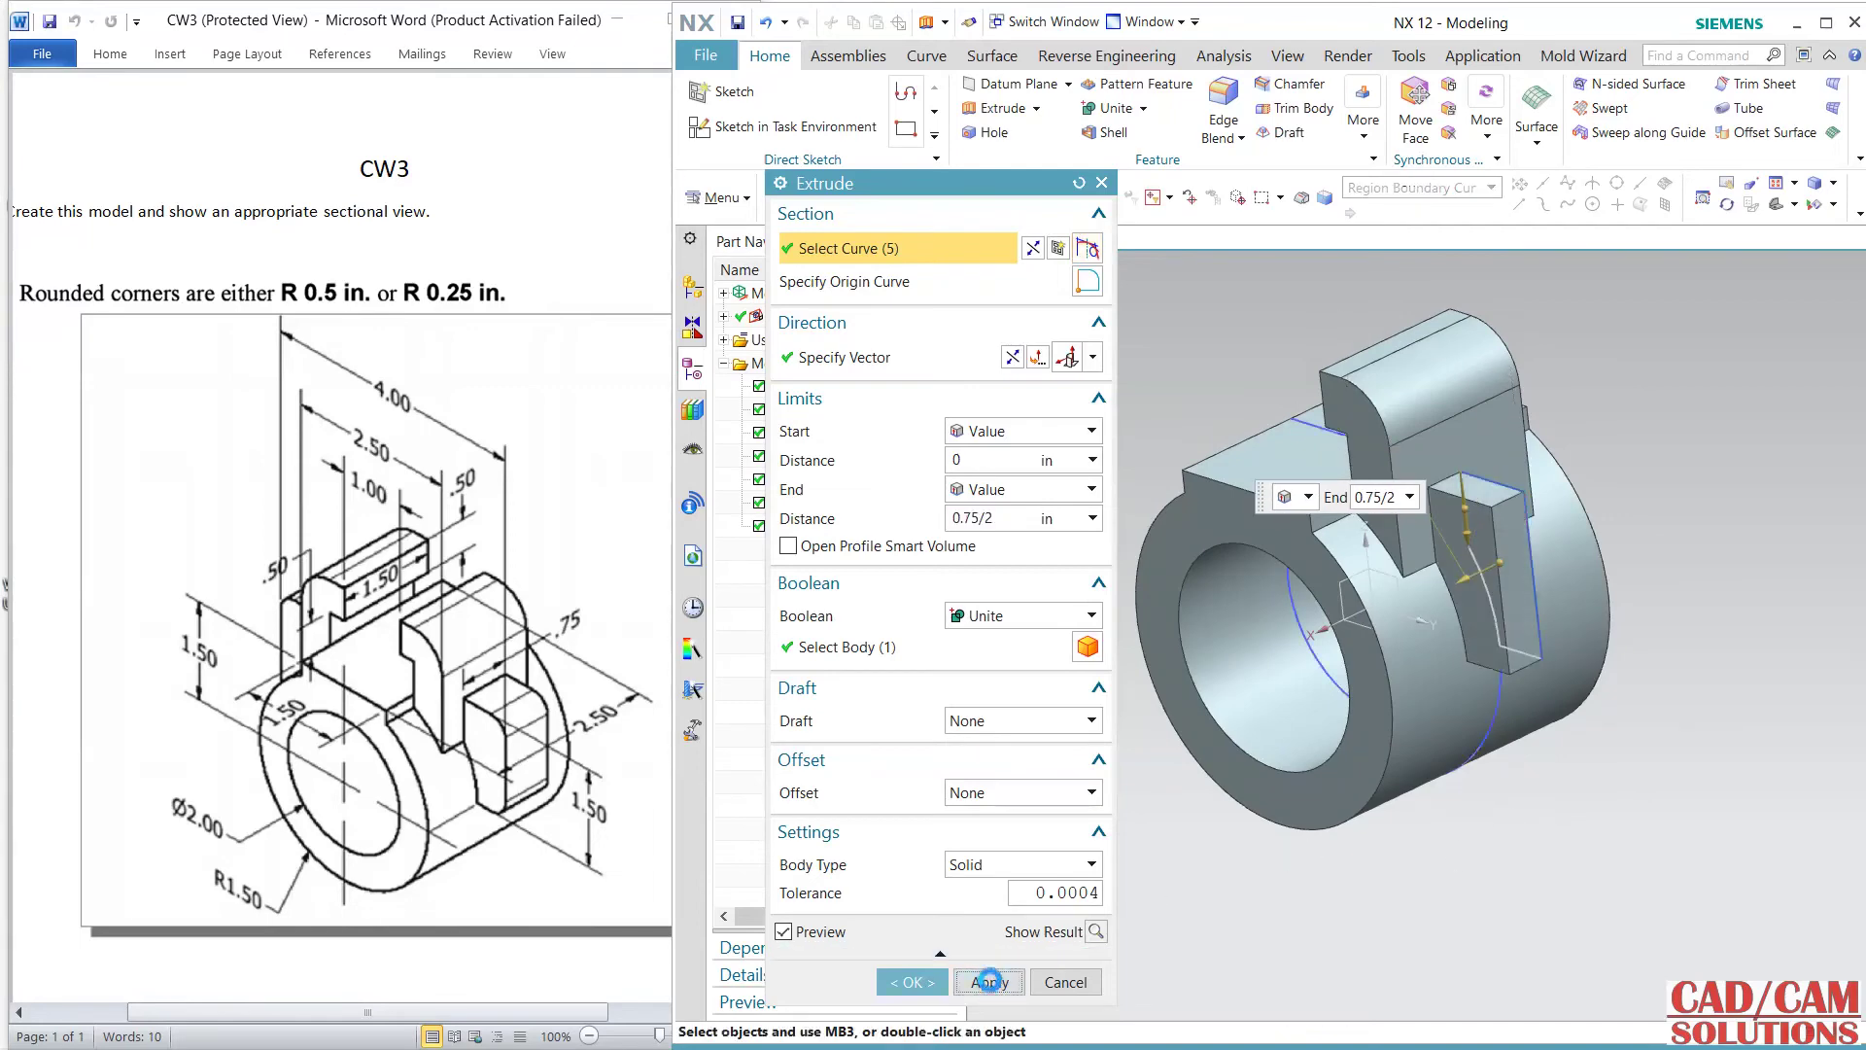
click(1066, 982)
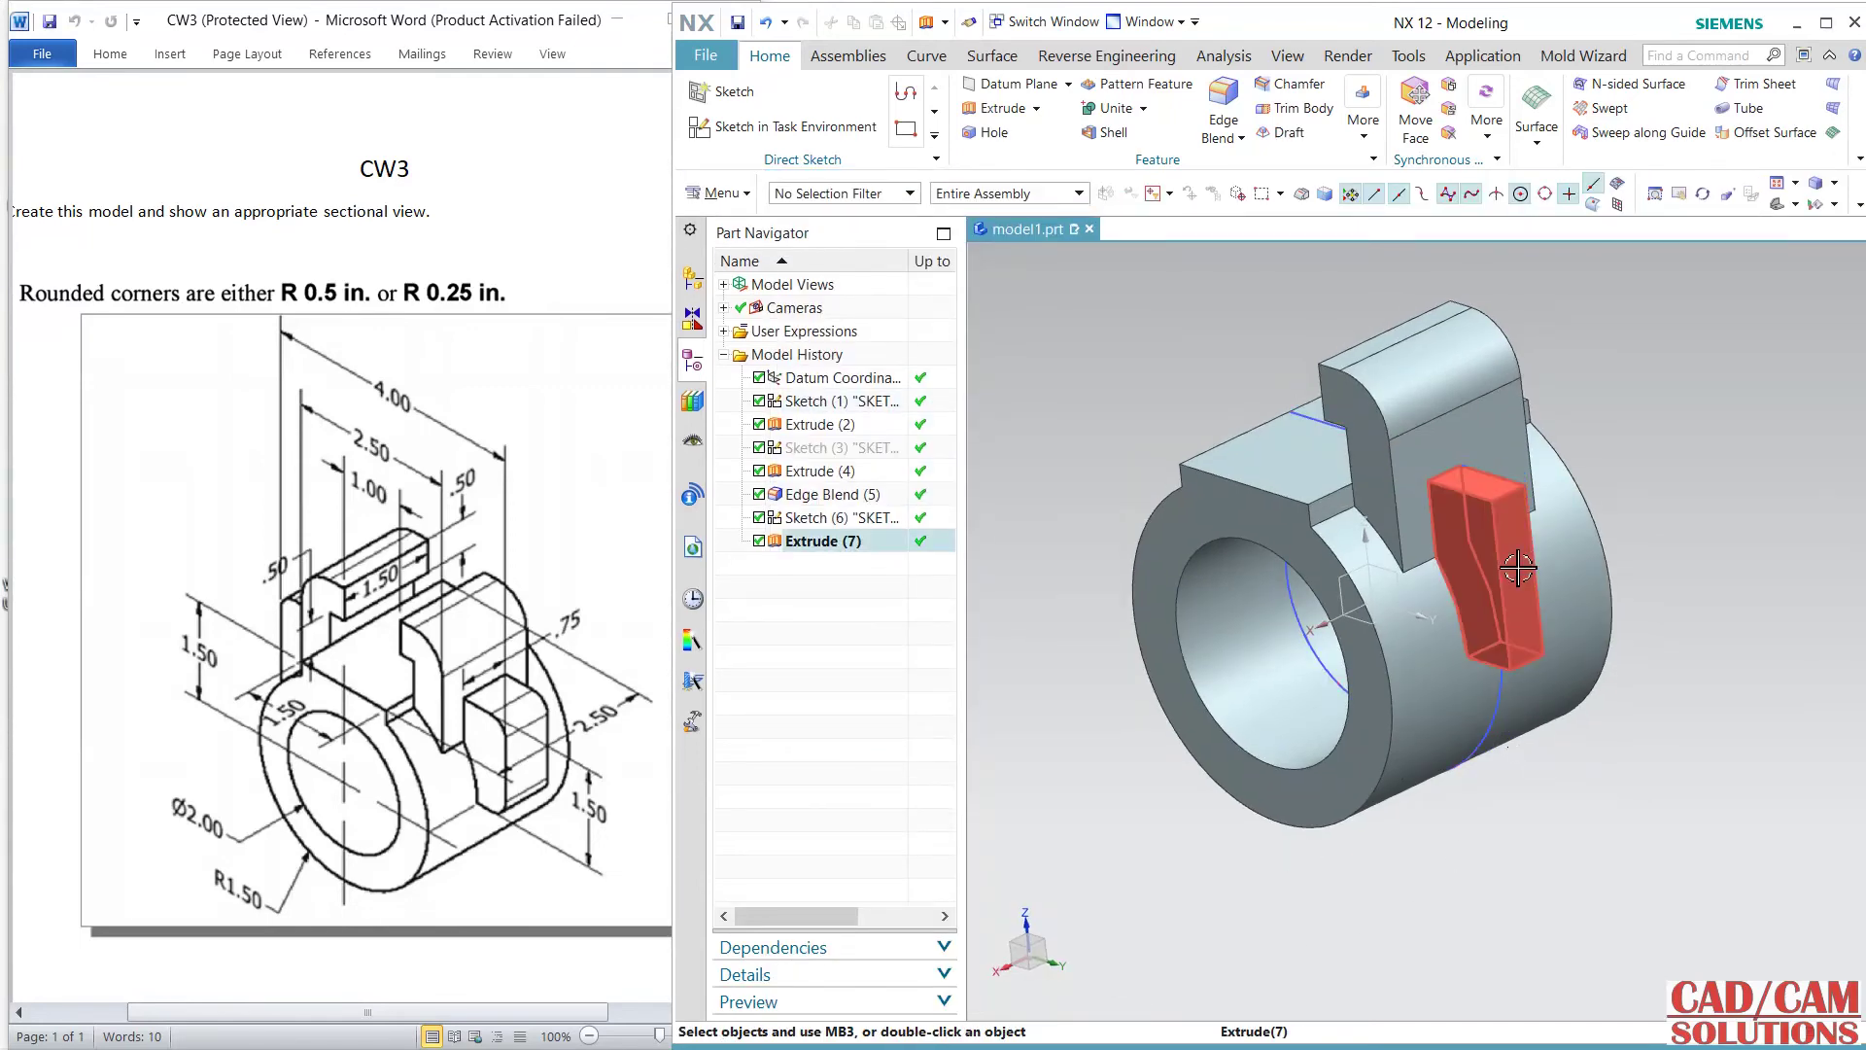
- Edit Extrude (7) to use a symmetric value about the sketch plane
click(1488, 574)
key(x)
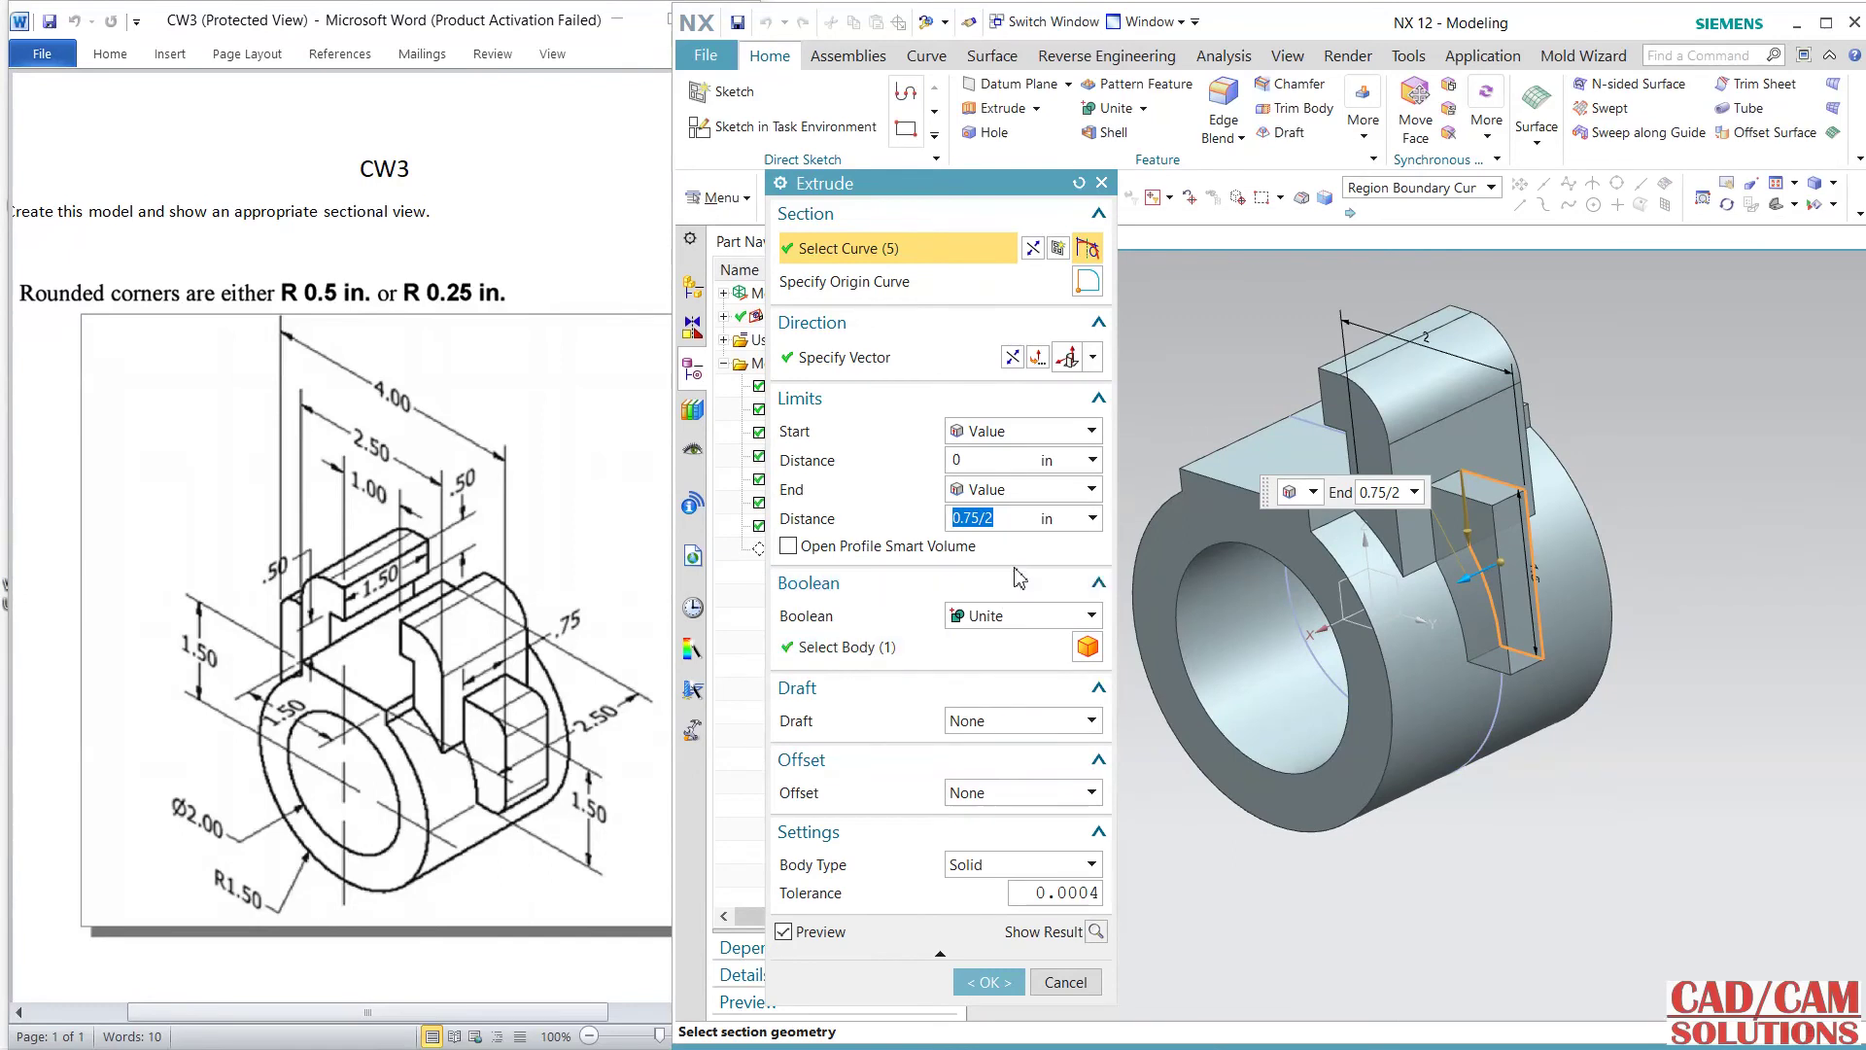
click(1036, 496)
click(1006, 527)
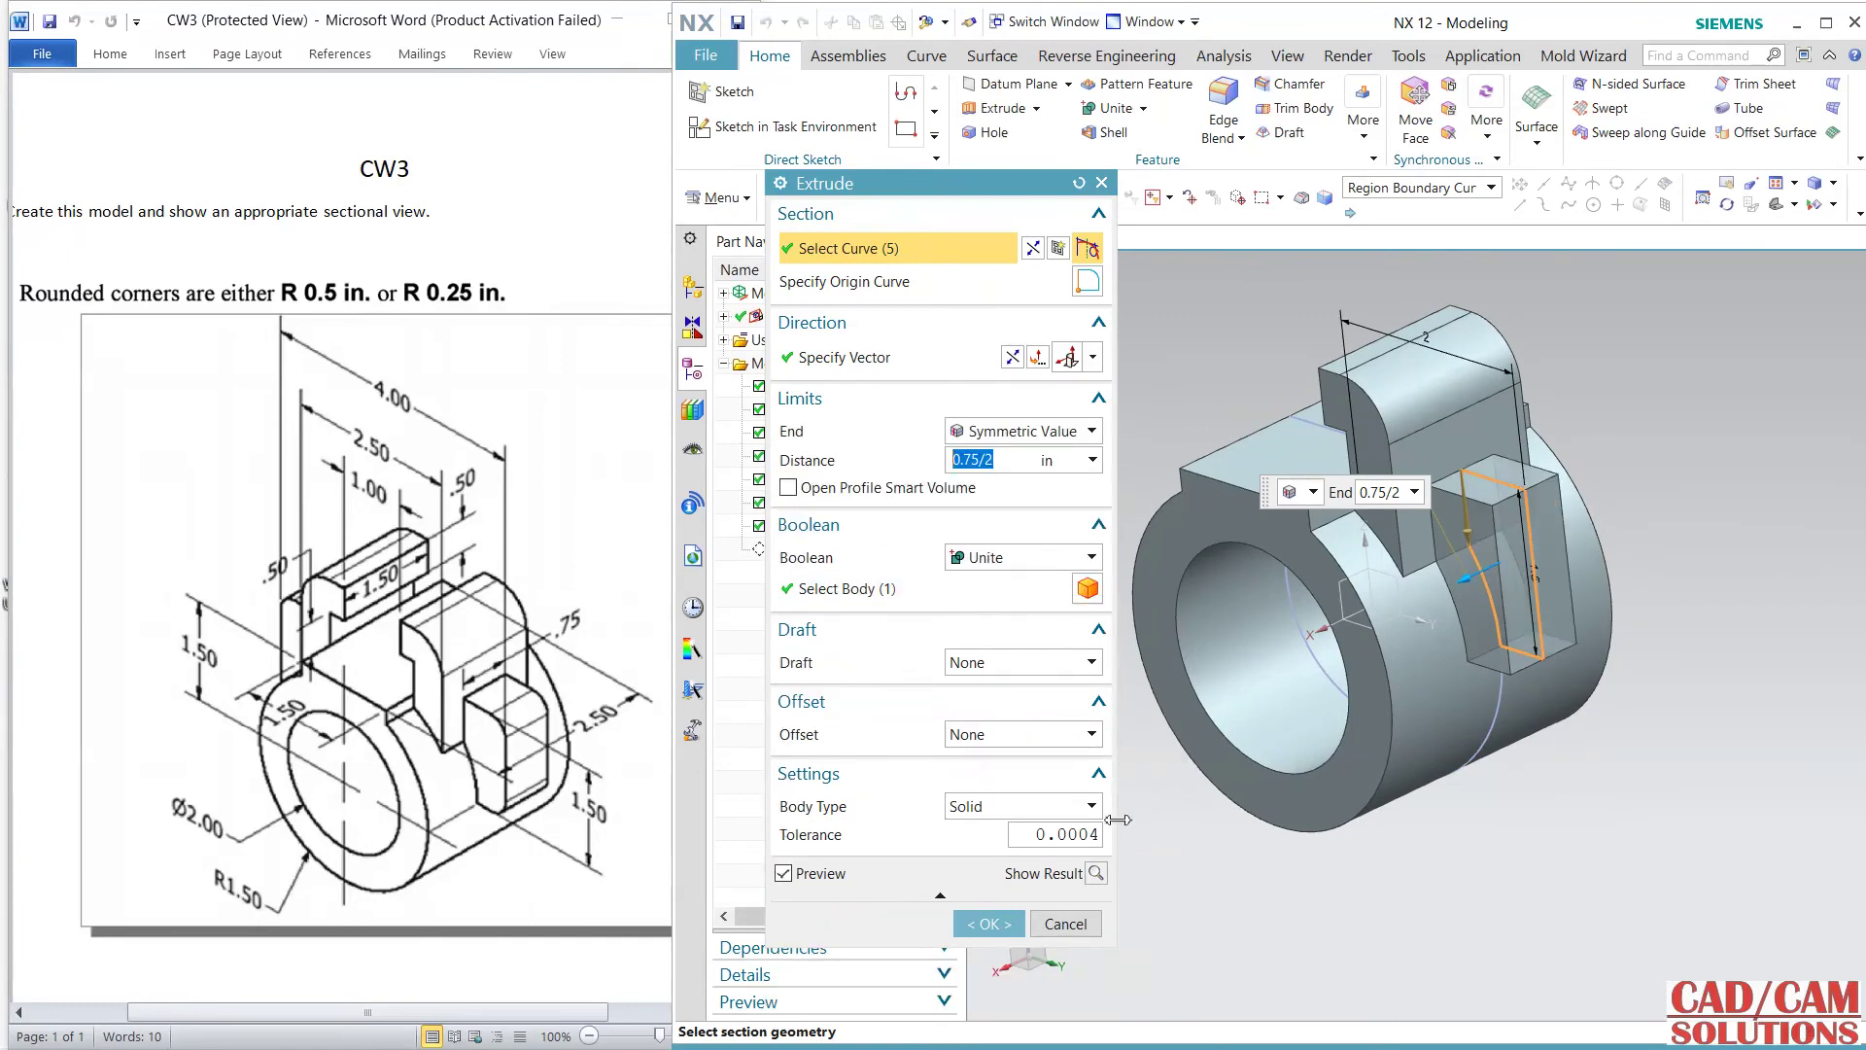
click(988, 924)
middle_drag(1342, 904, 1453, 845)
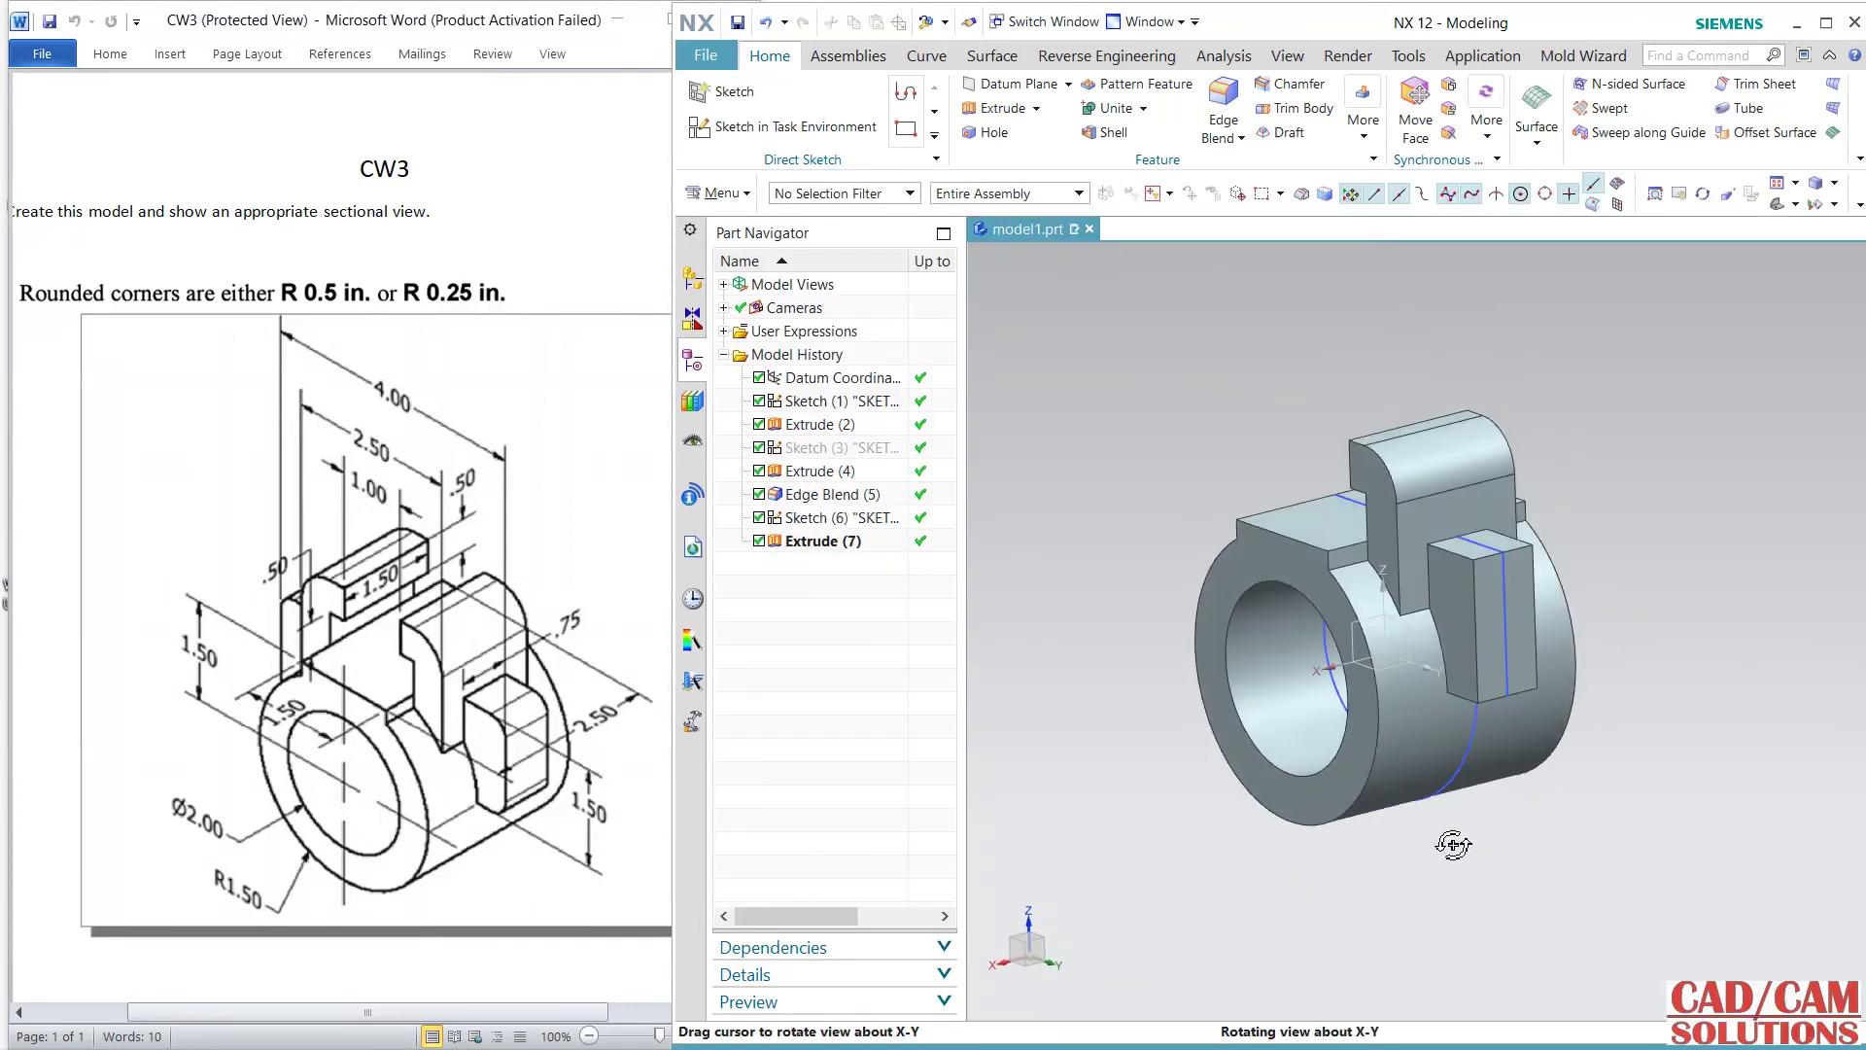
scroll(1546, 540, up, 1)
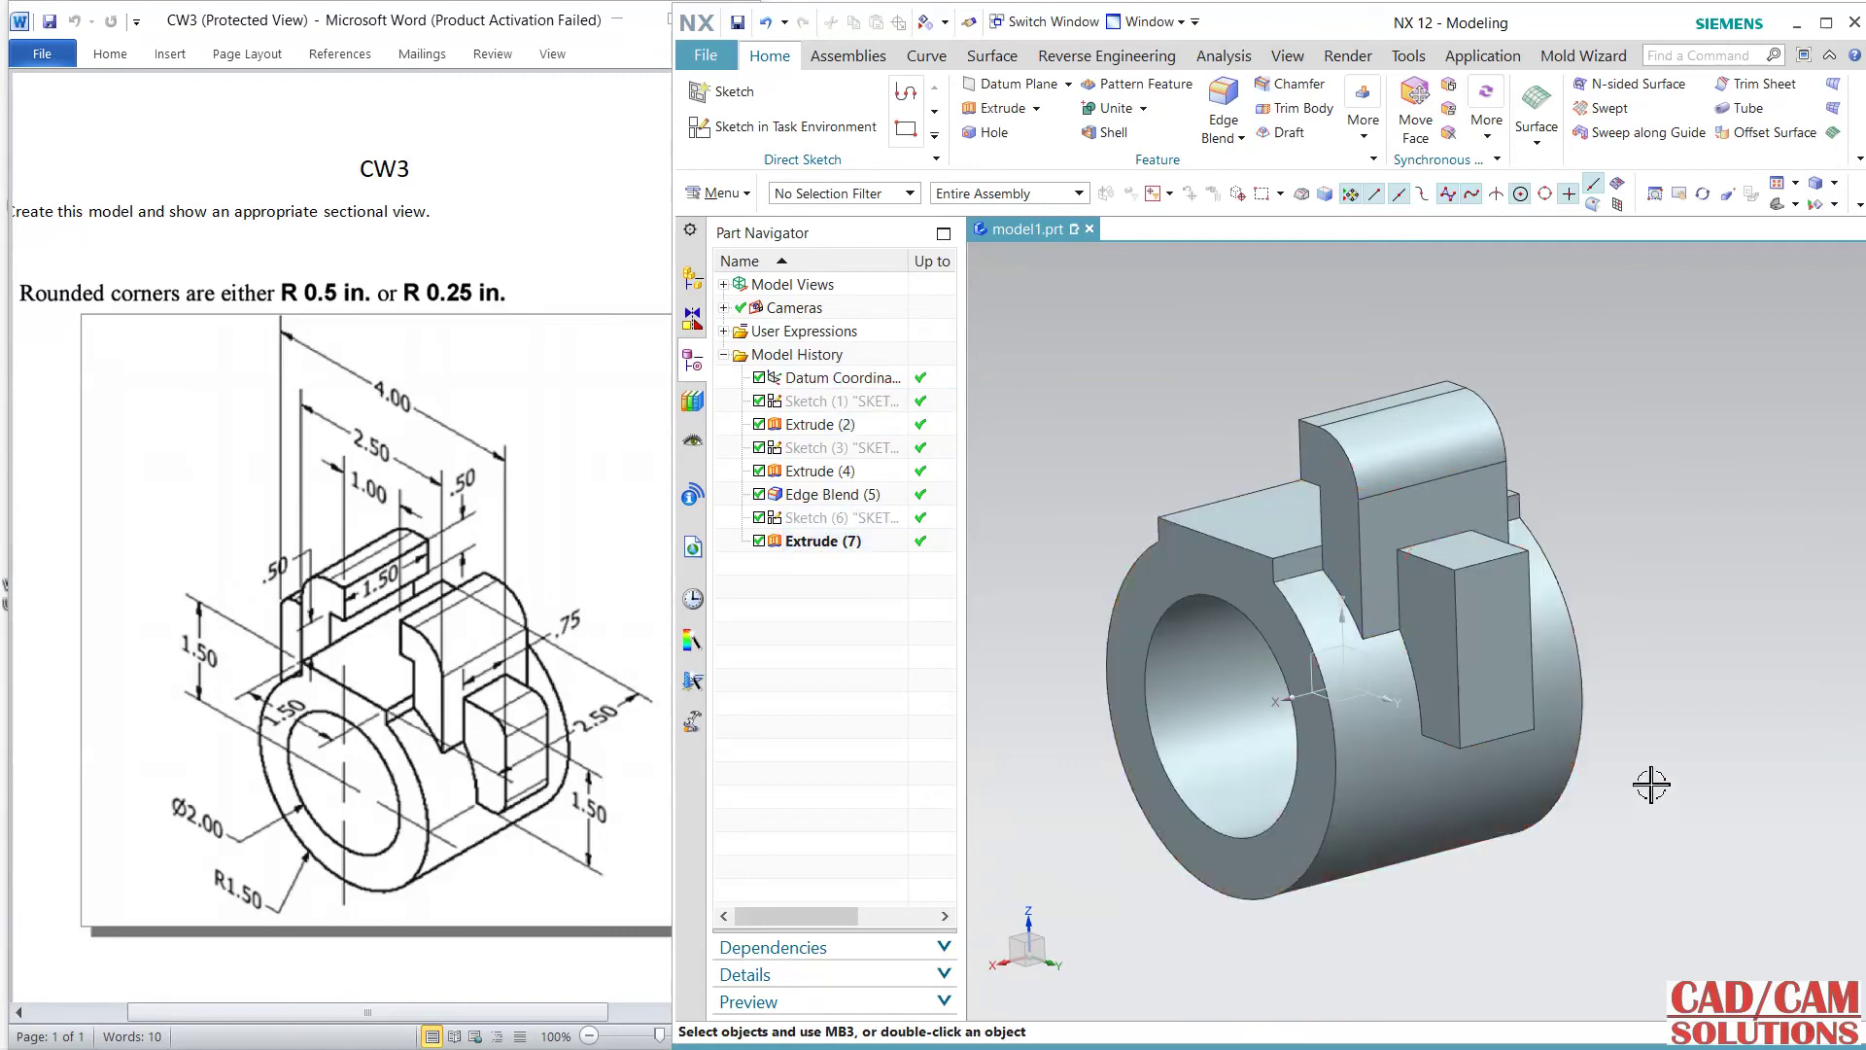
middle_drag(1653, 783, 1676, 637)
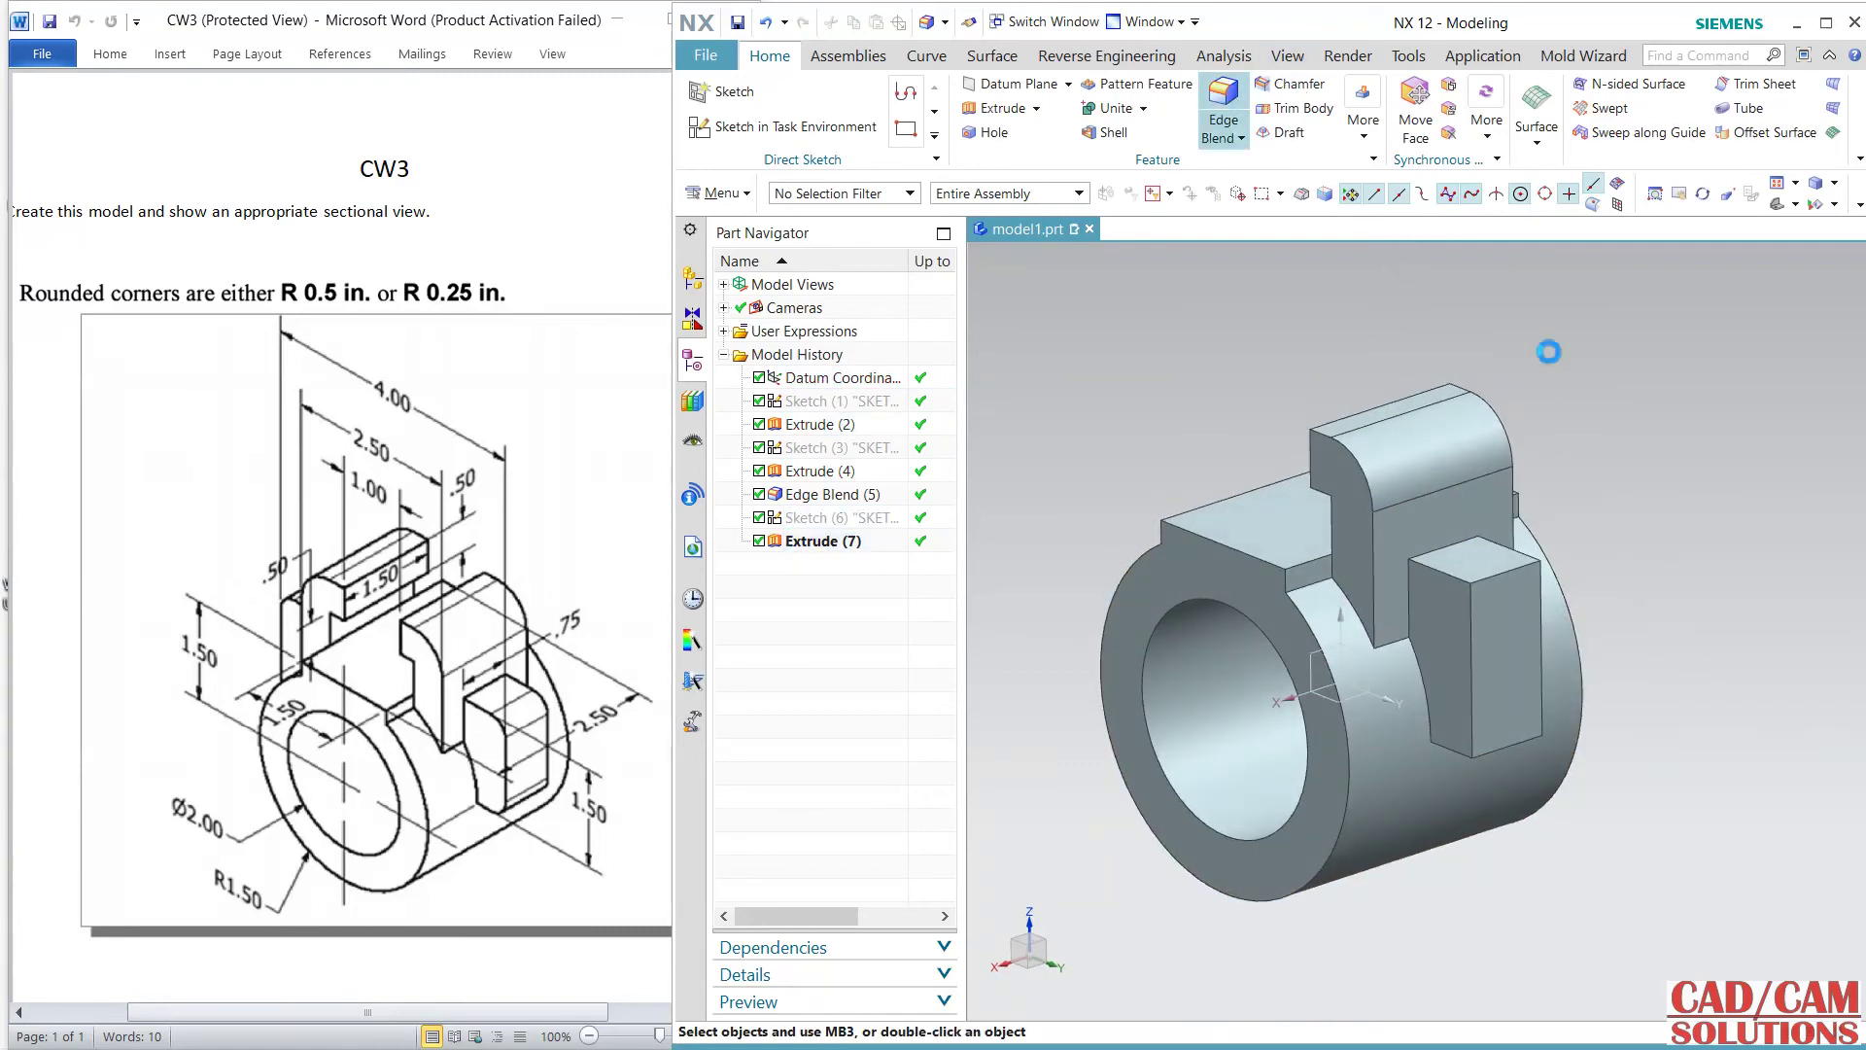
- Blend the side block's top and bottom outer edges with a 0.25 radius
click(1223, 114)
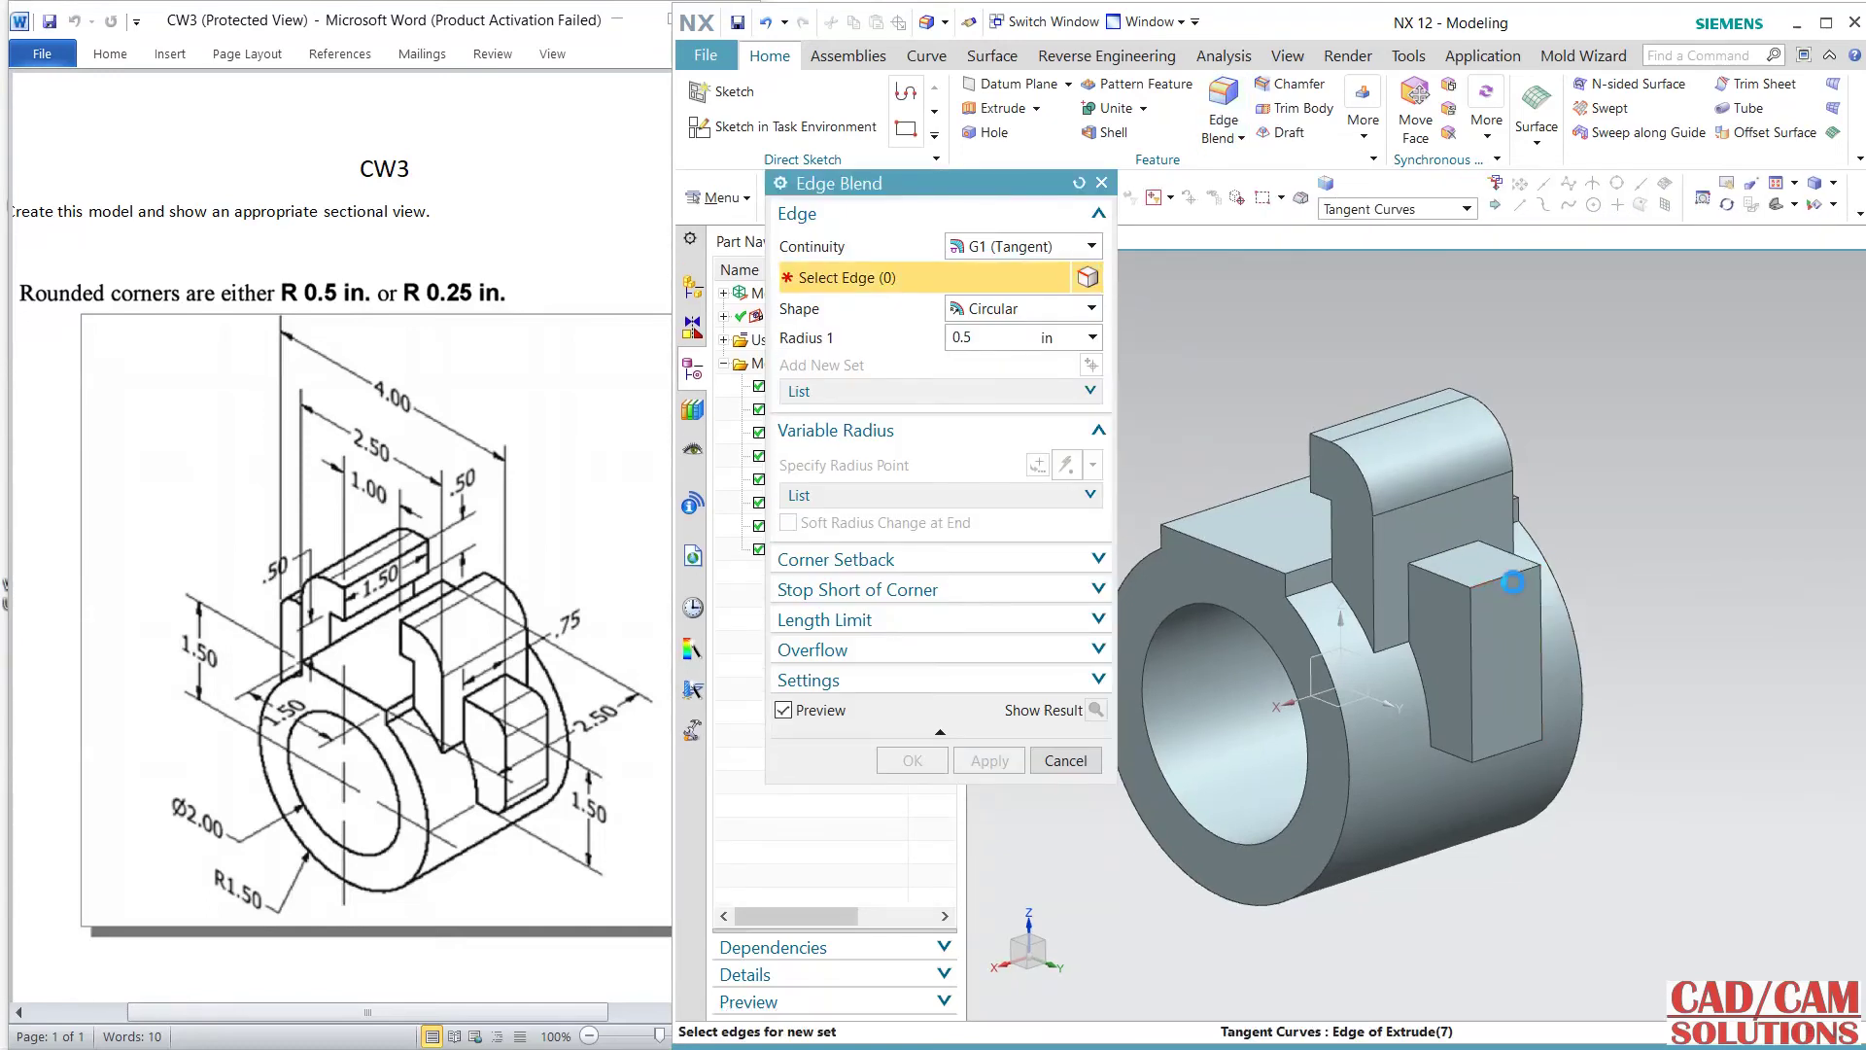
click(1535, 579)
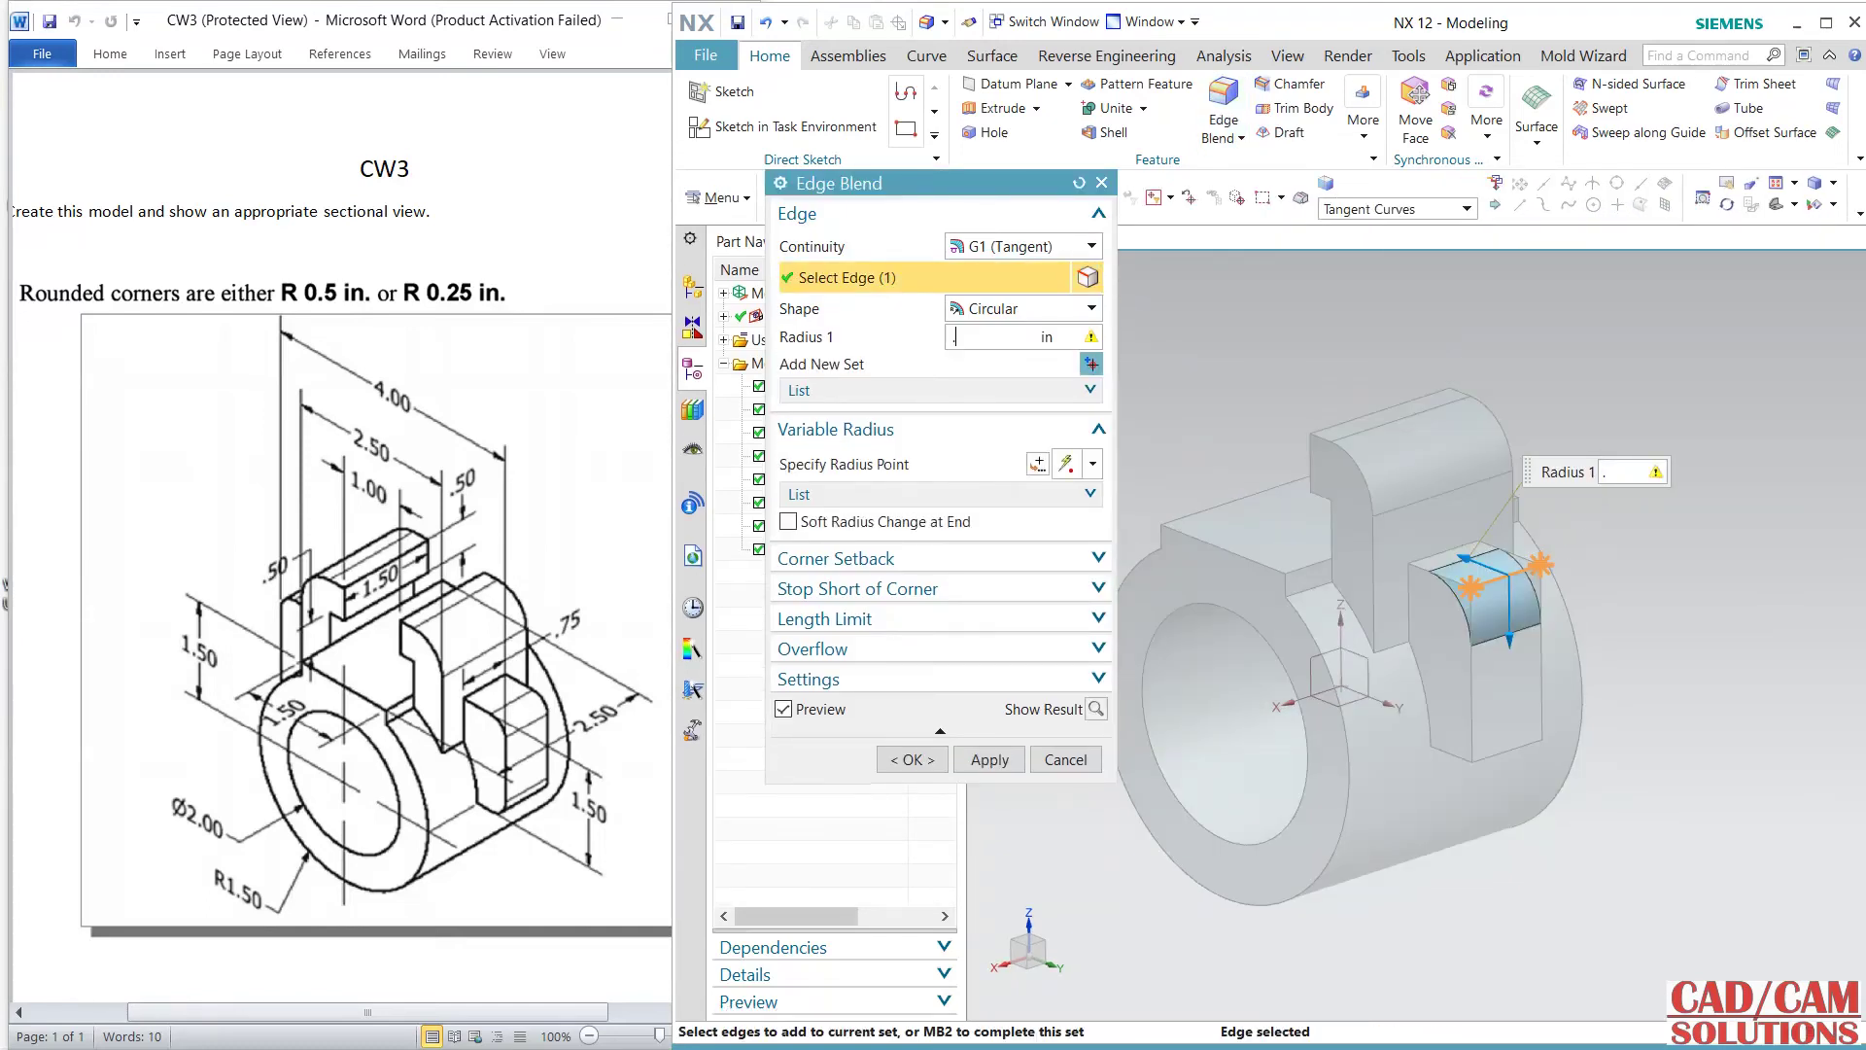
text(.25)
key(Return)
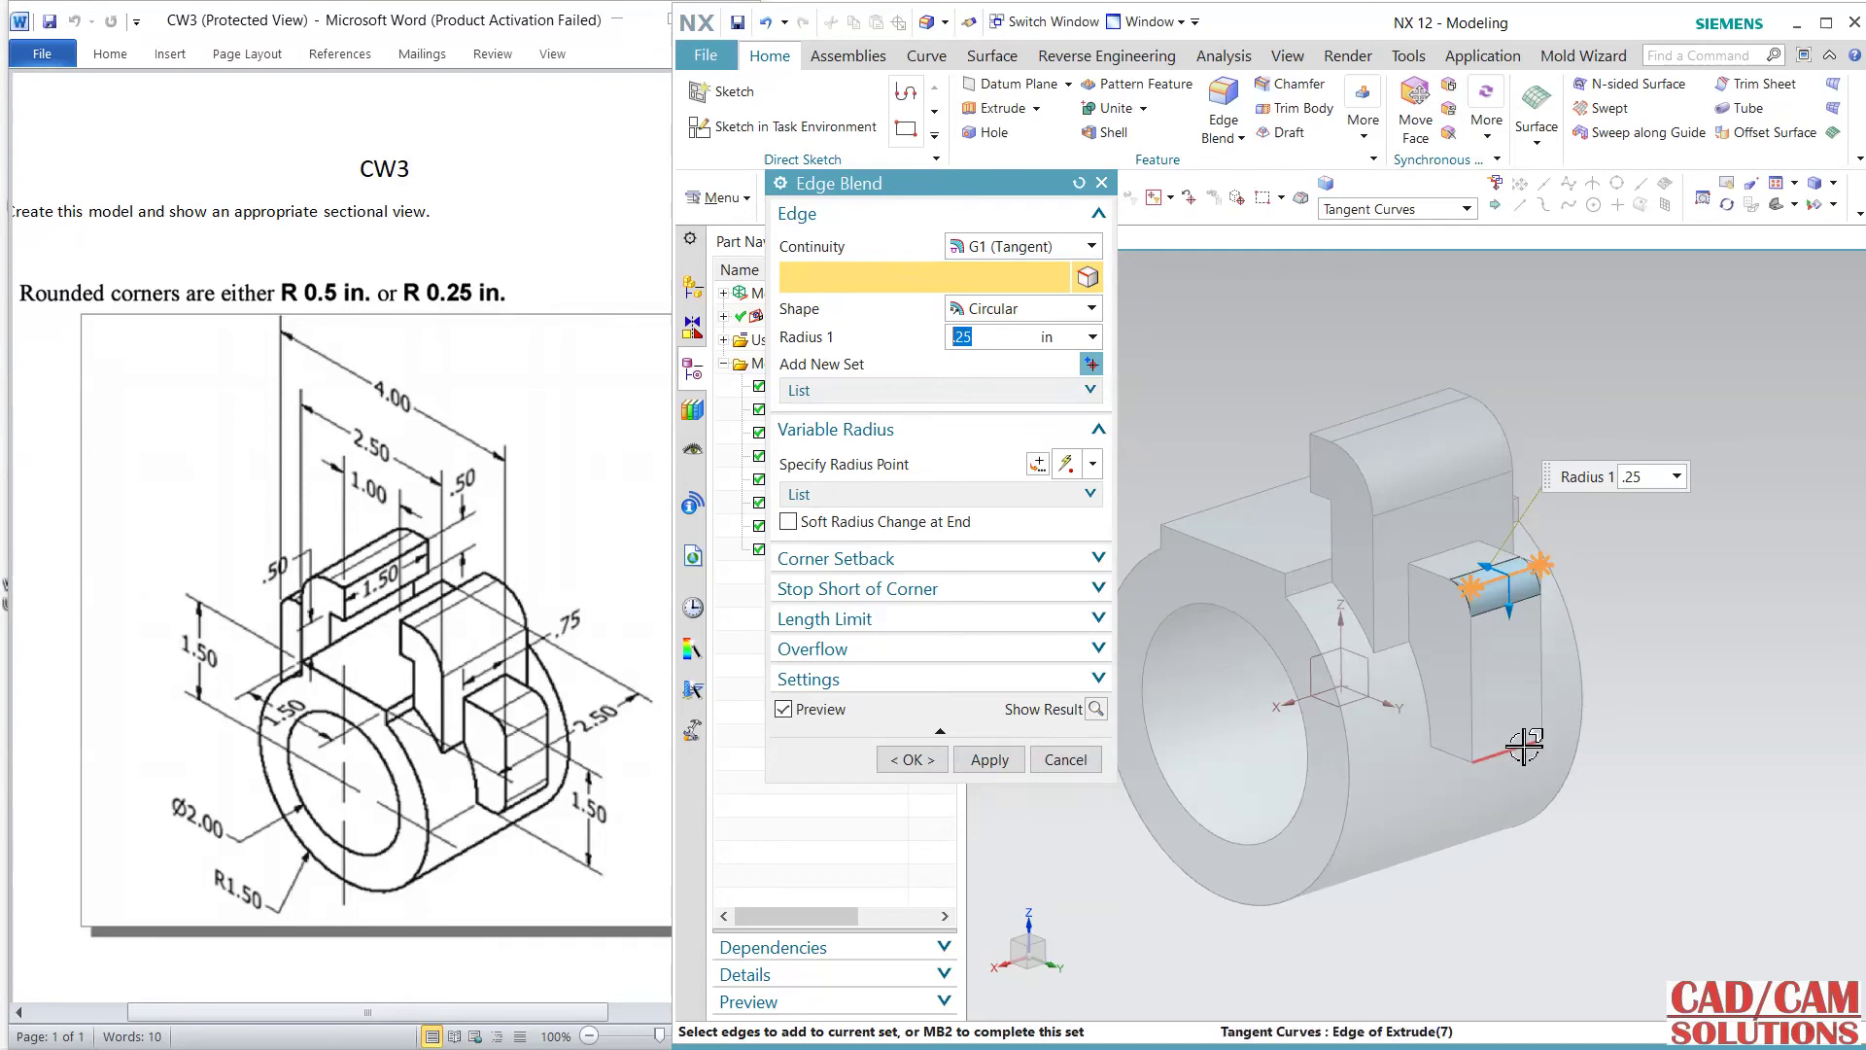
click(1508, 739)
click(993, 759)
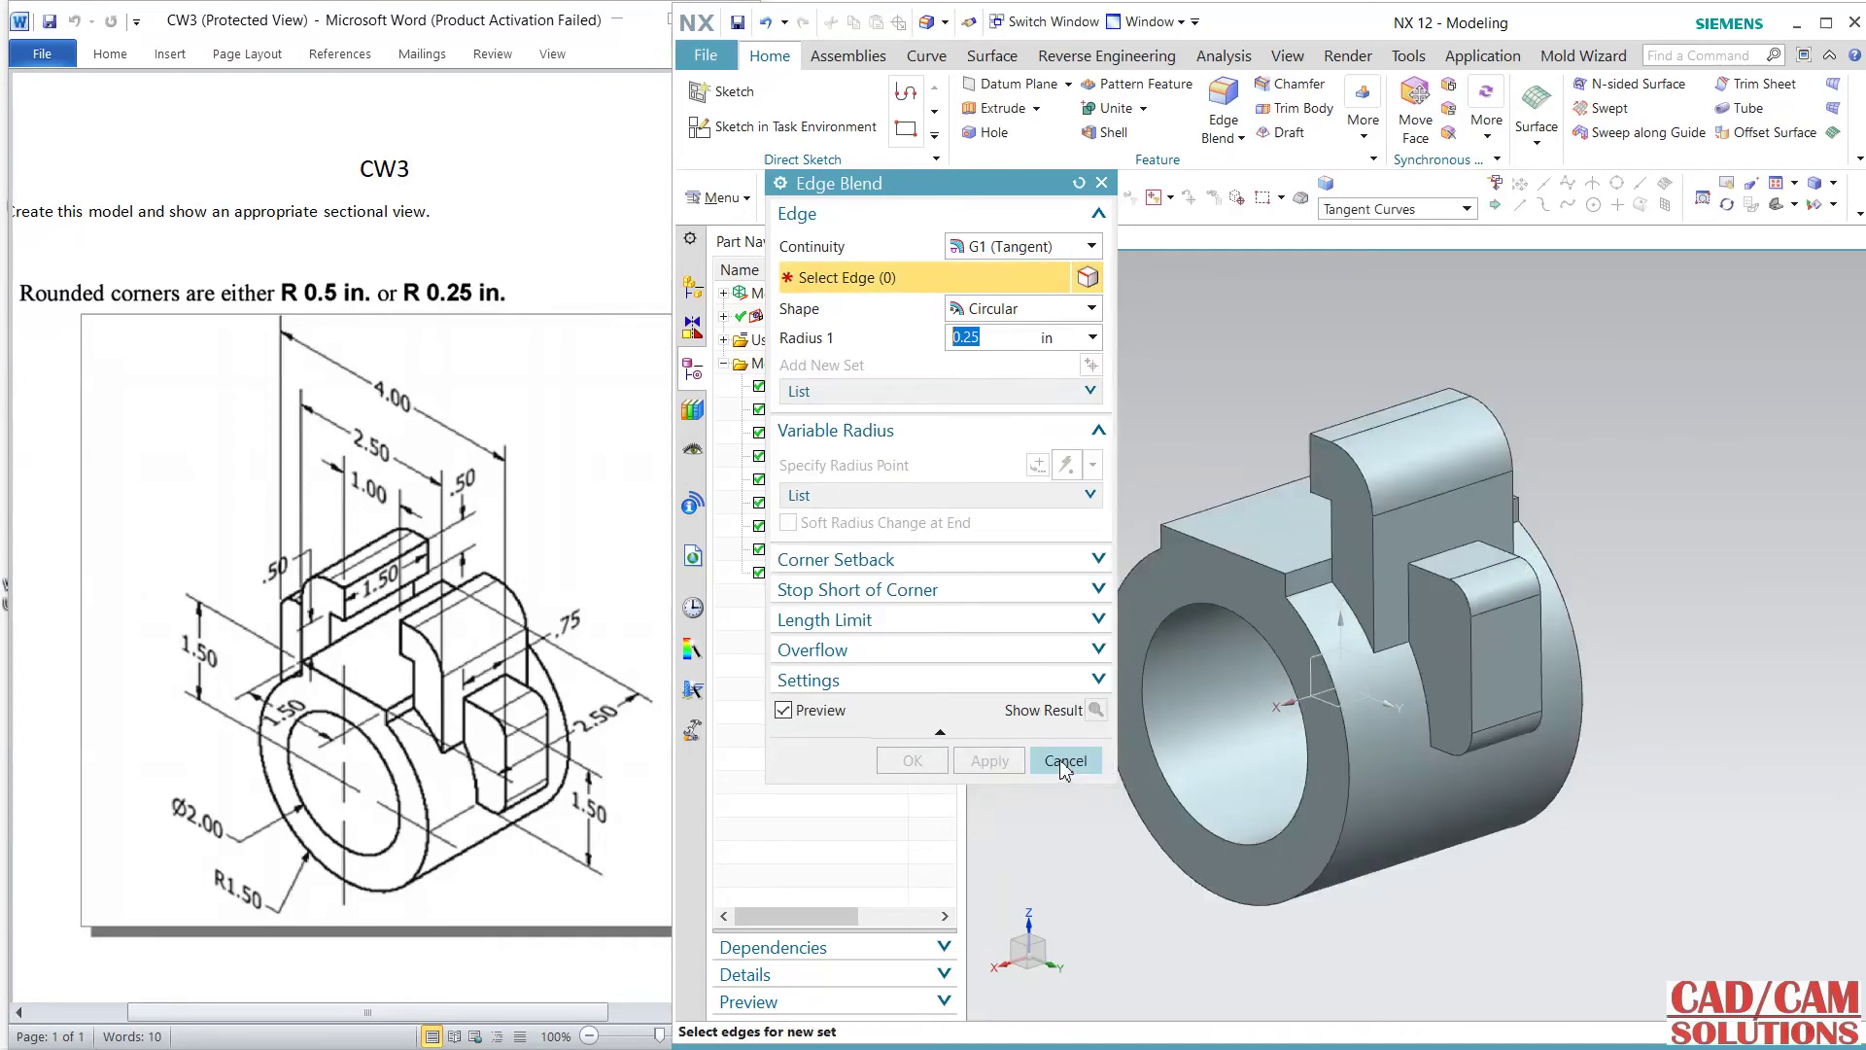
click(1066, 759)
mouse_move(1092, 804)
middle_down()
mouse_move(1142, 804)
mouse_move(1079, 795)
middle_up()
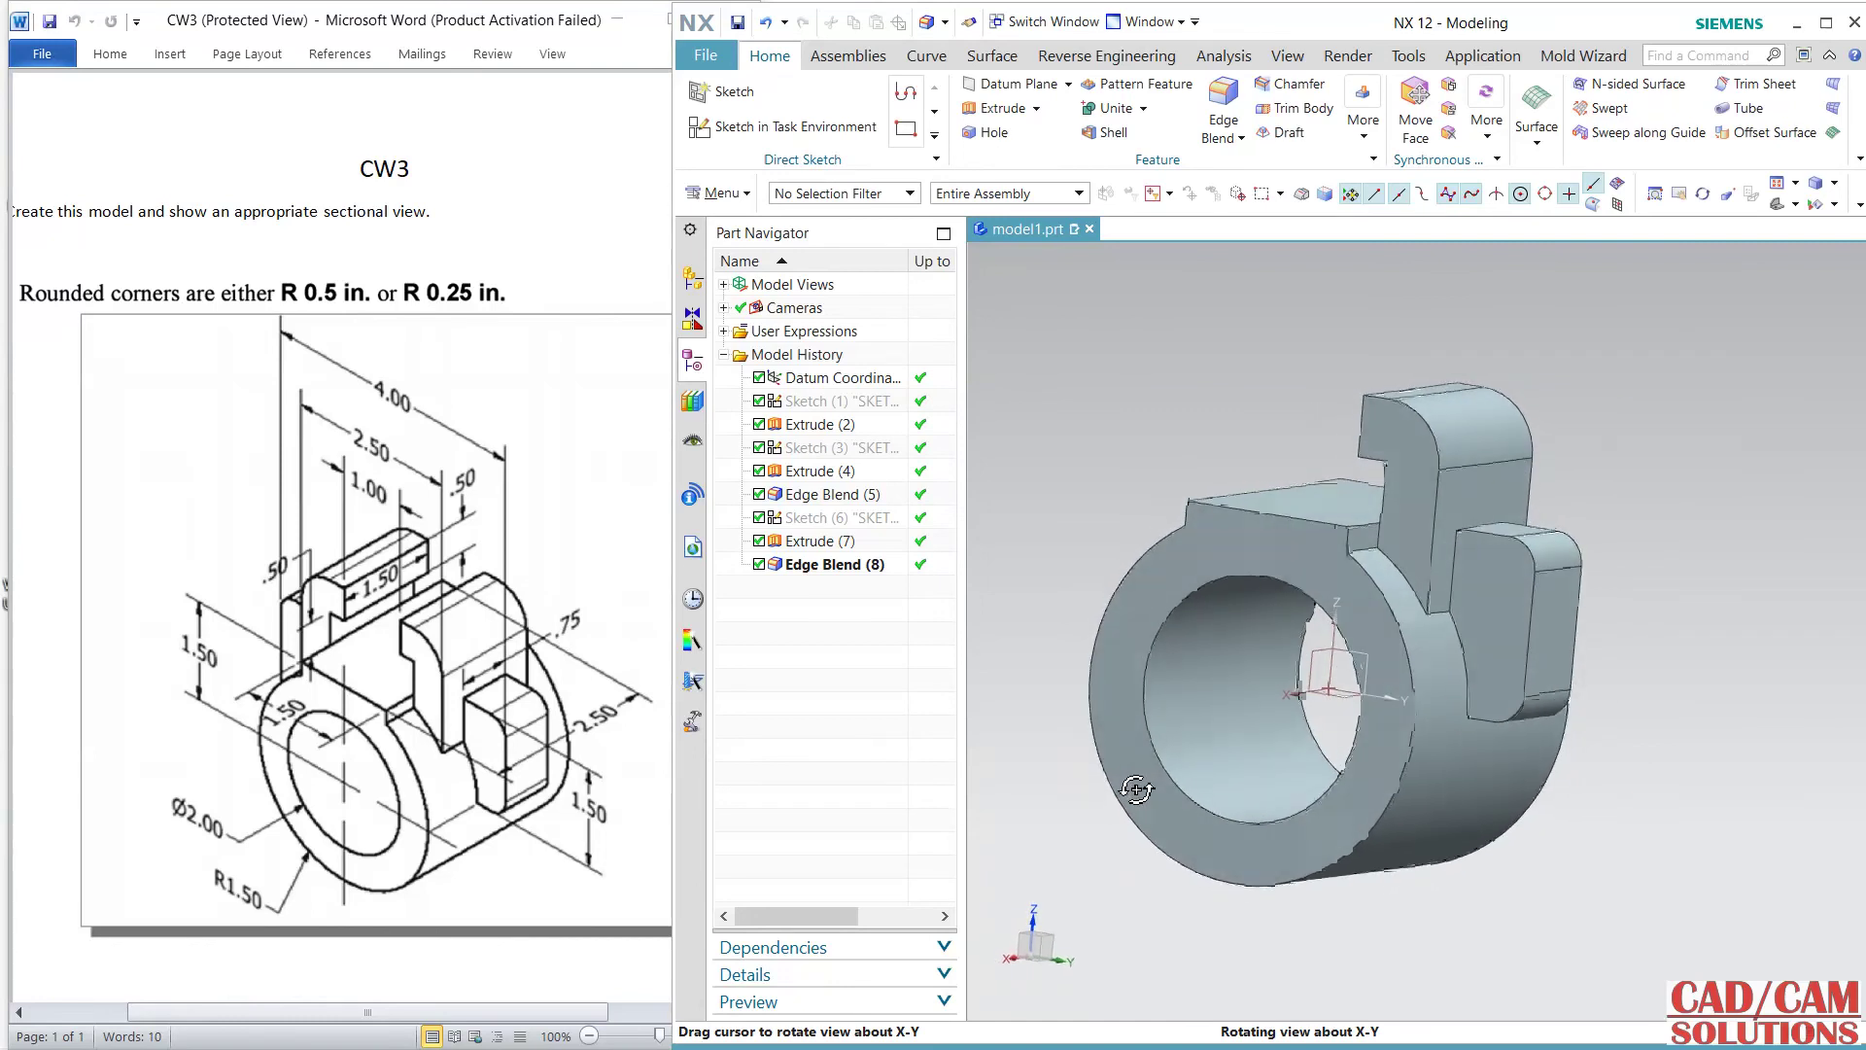
- Mirror Extrude (4), Edge Blend (5), Extrude (7) and Edge Blend (8) across the XZ datum plane
click(836, 566)
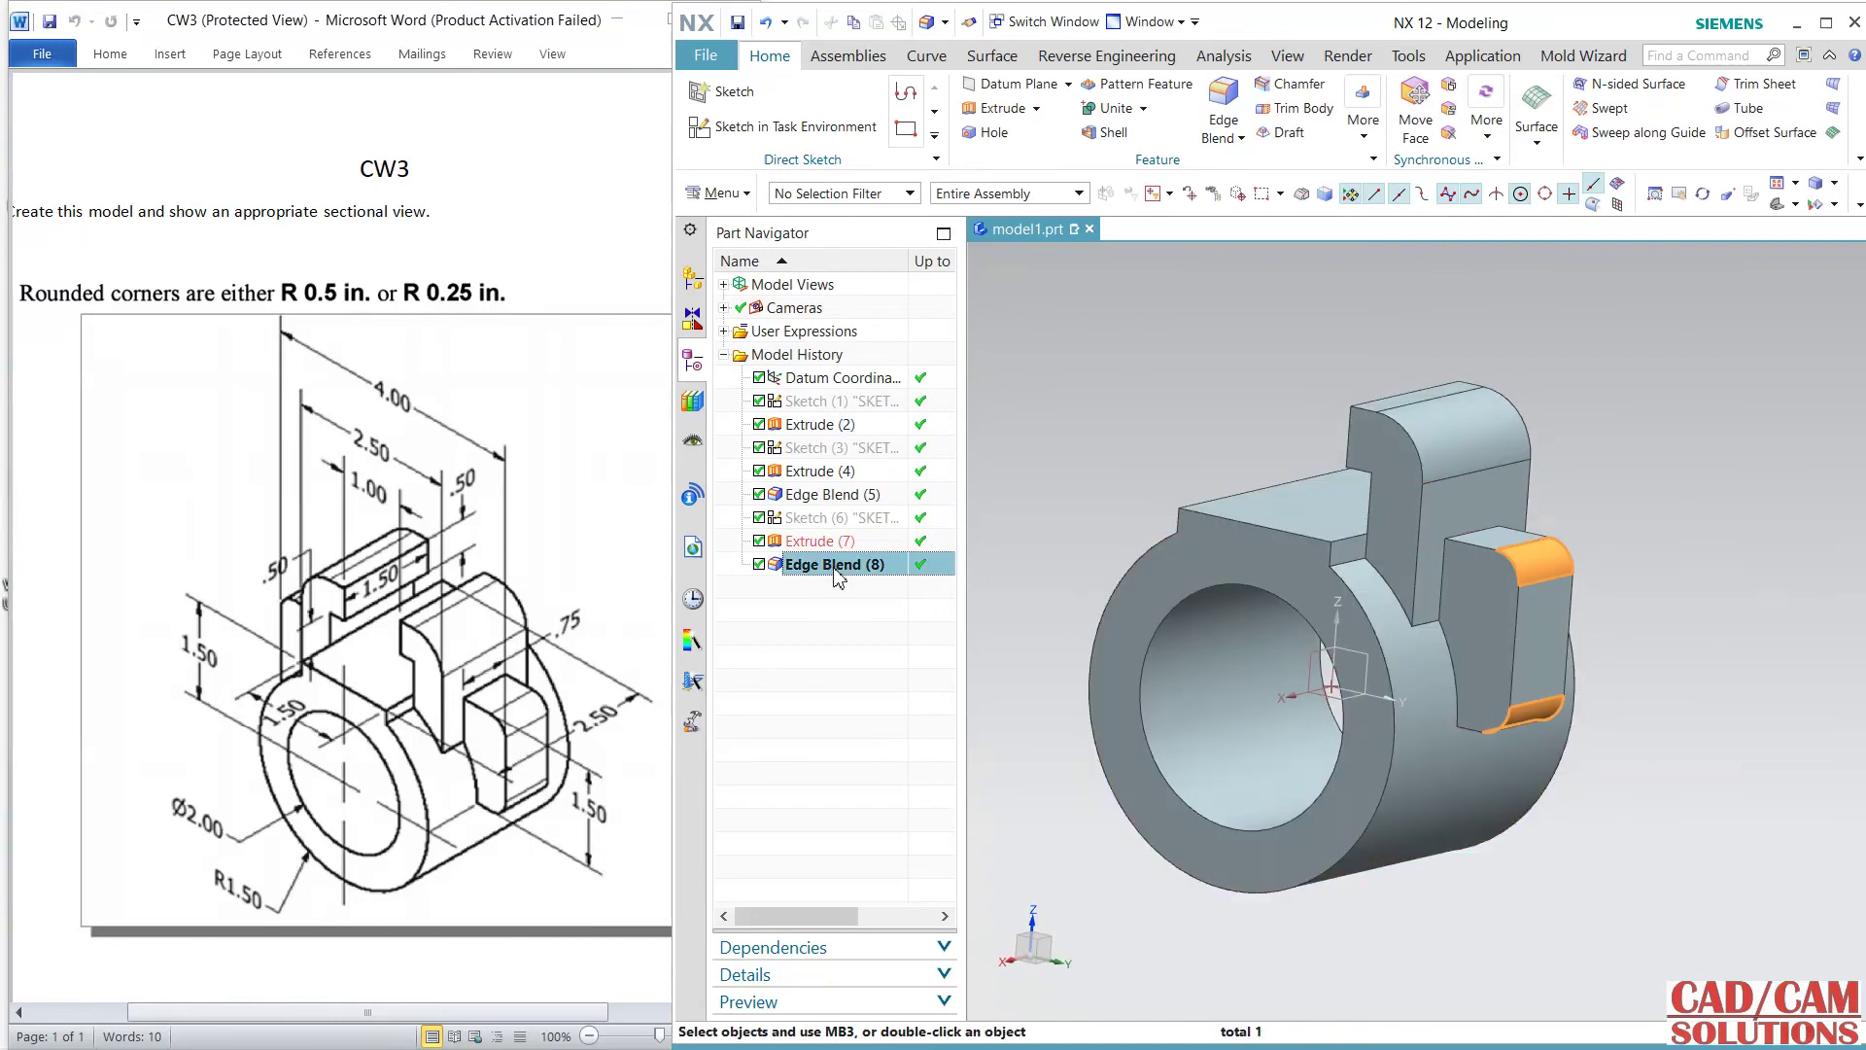
ctrl+click(821, 543)
ctrl+click(827, 496)
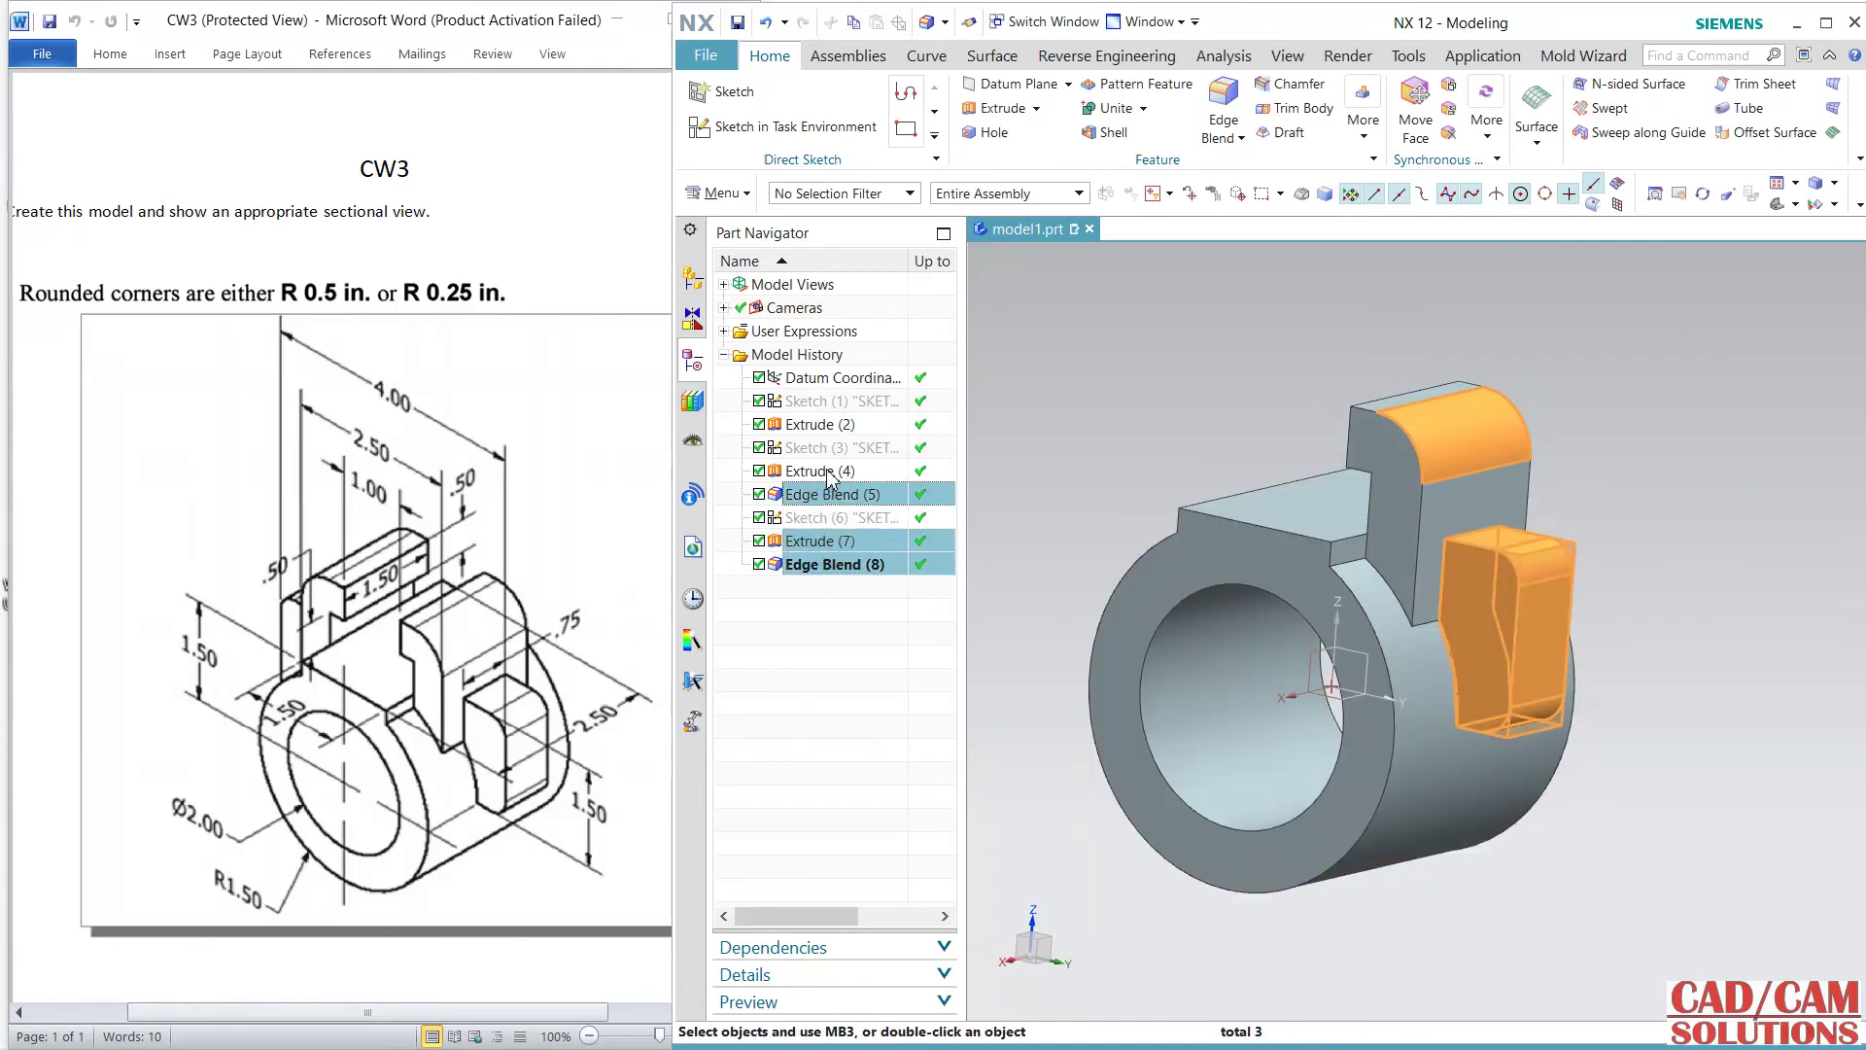
ctrl+click(829, 474)
click(1363, 125)
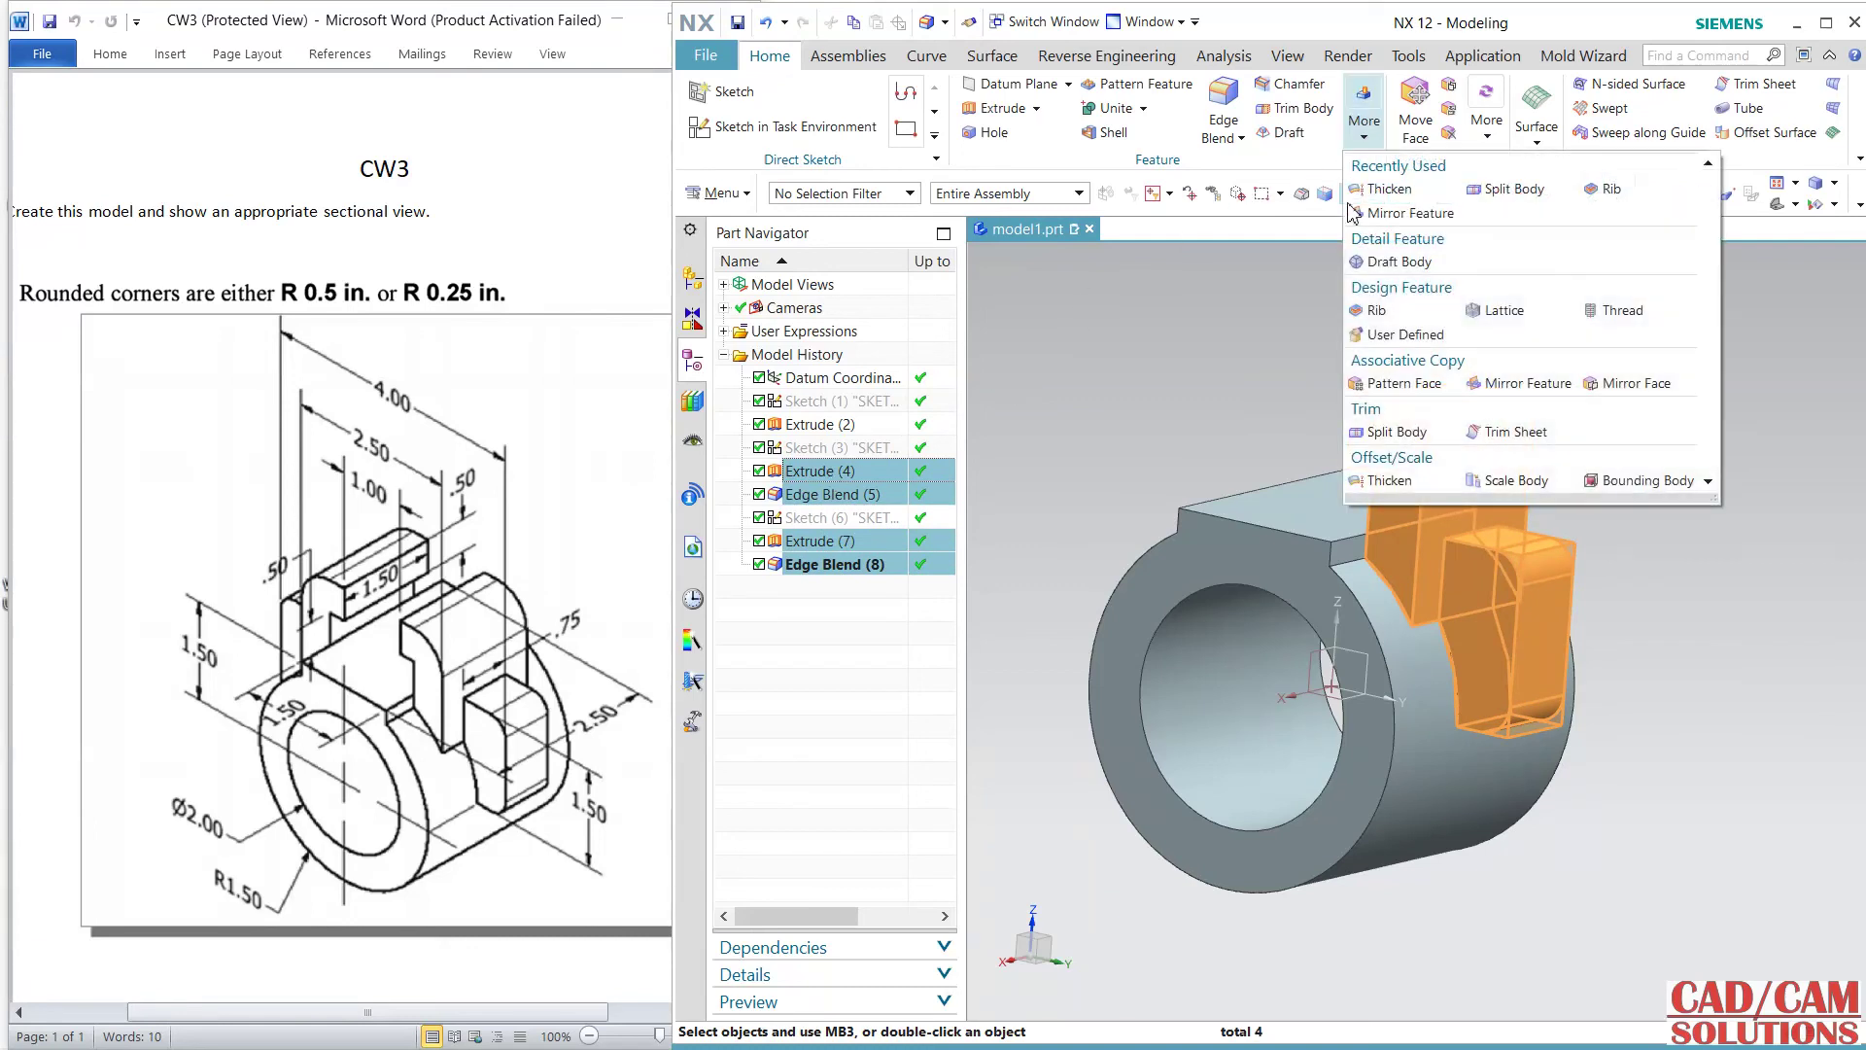
click(1410, 213)
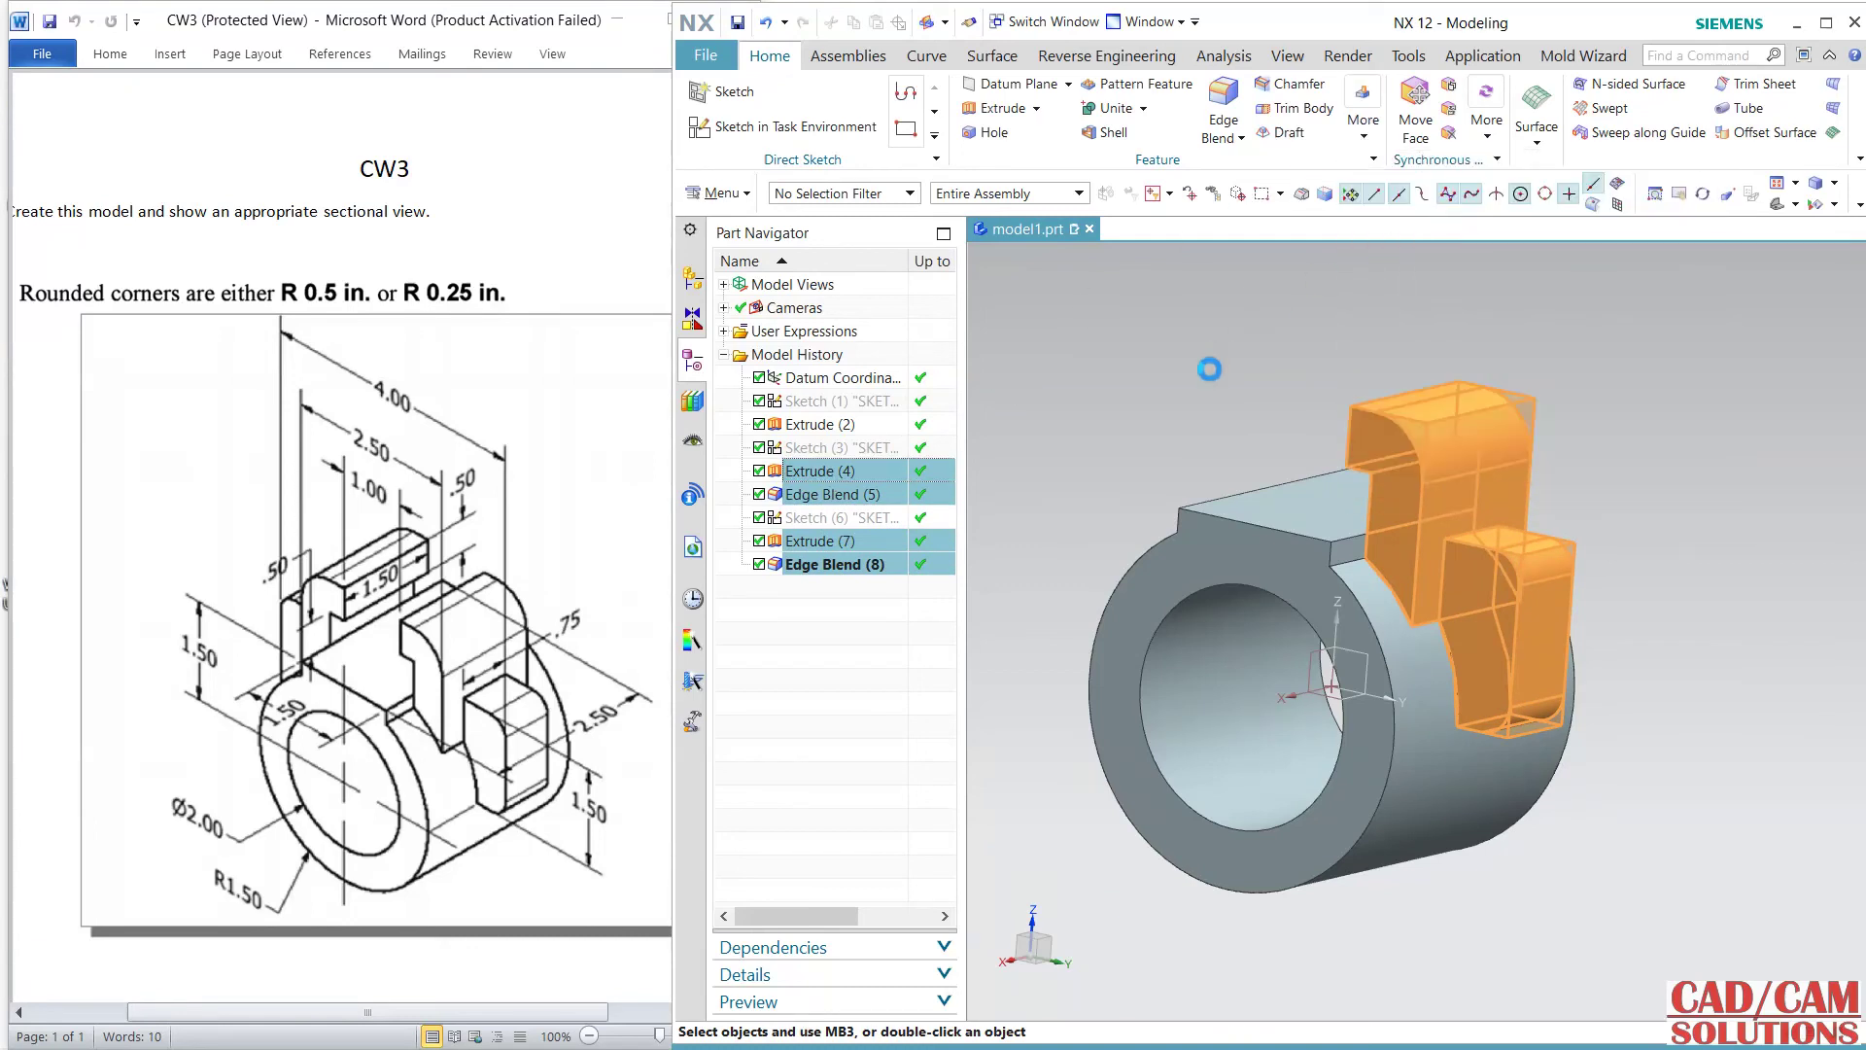
click(1317, 669)
click(912, 627)
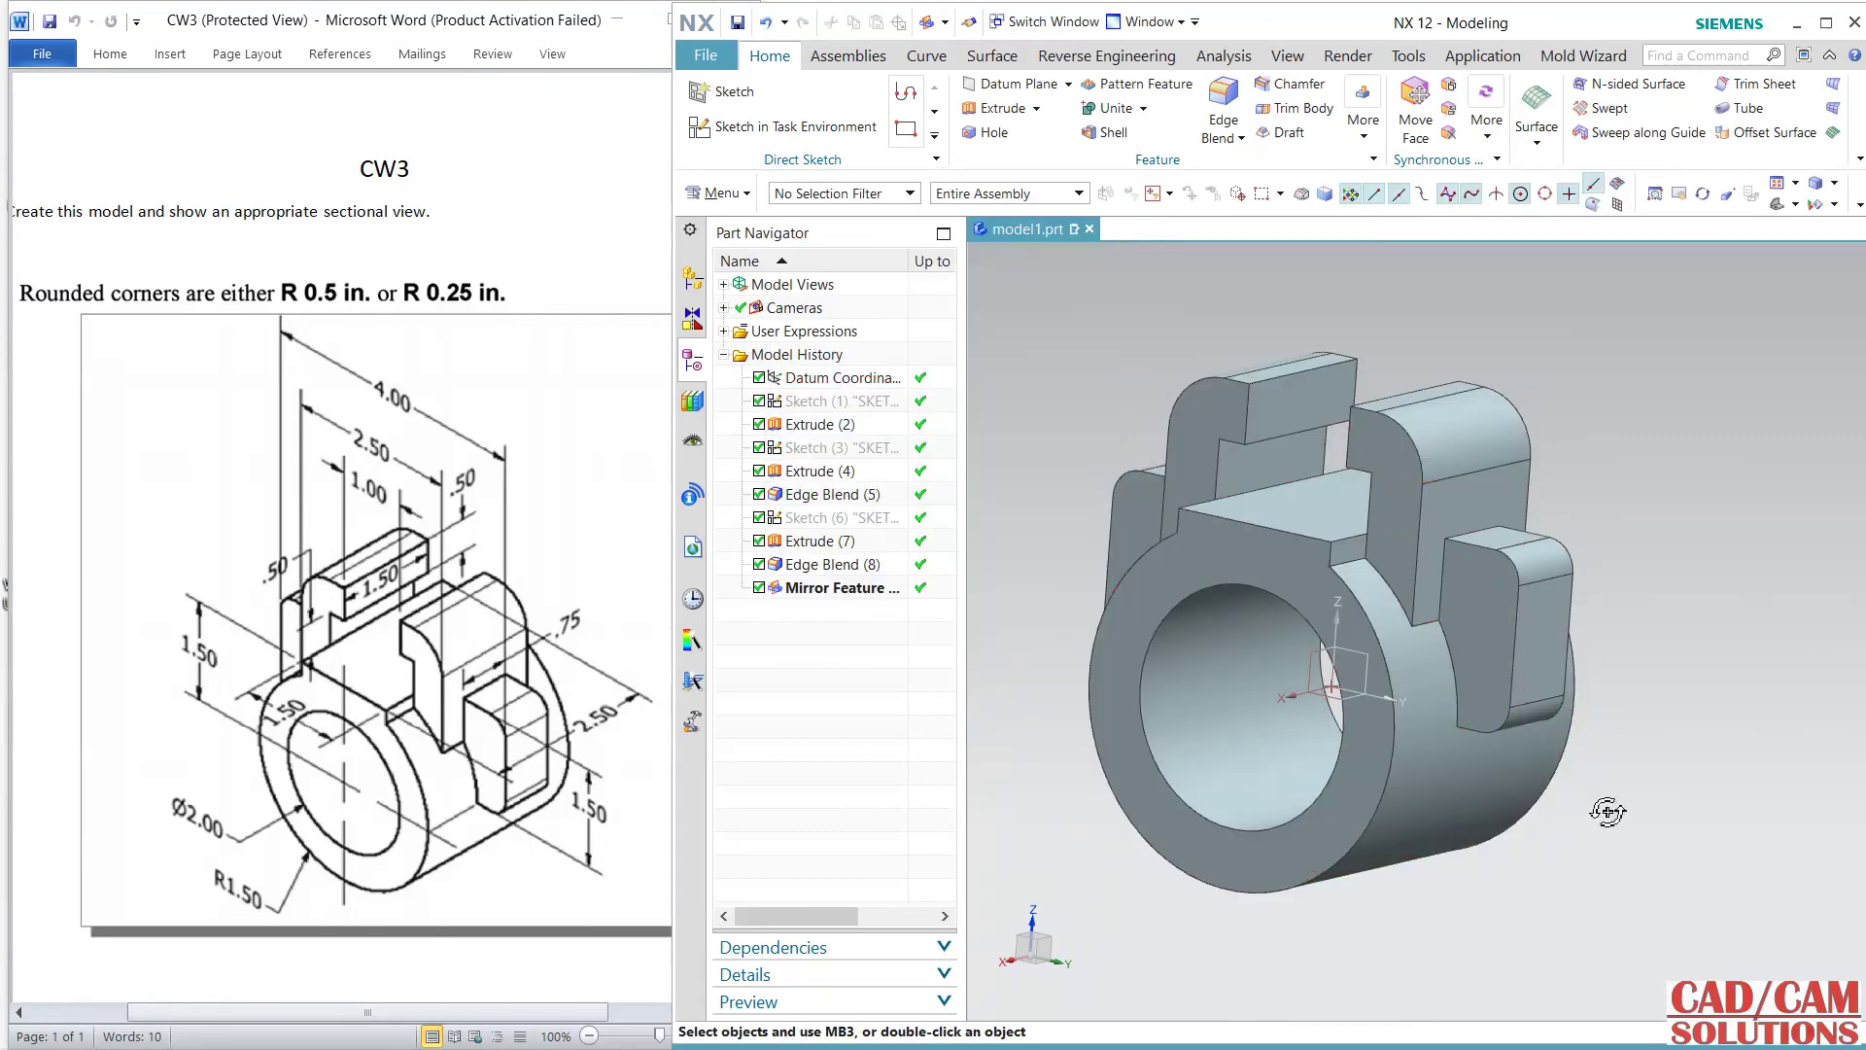
middle_drag(1596, 805, 1614, 823)
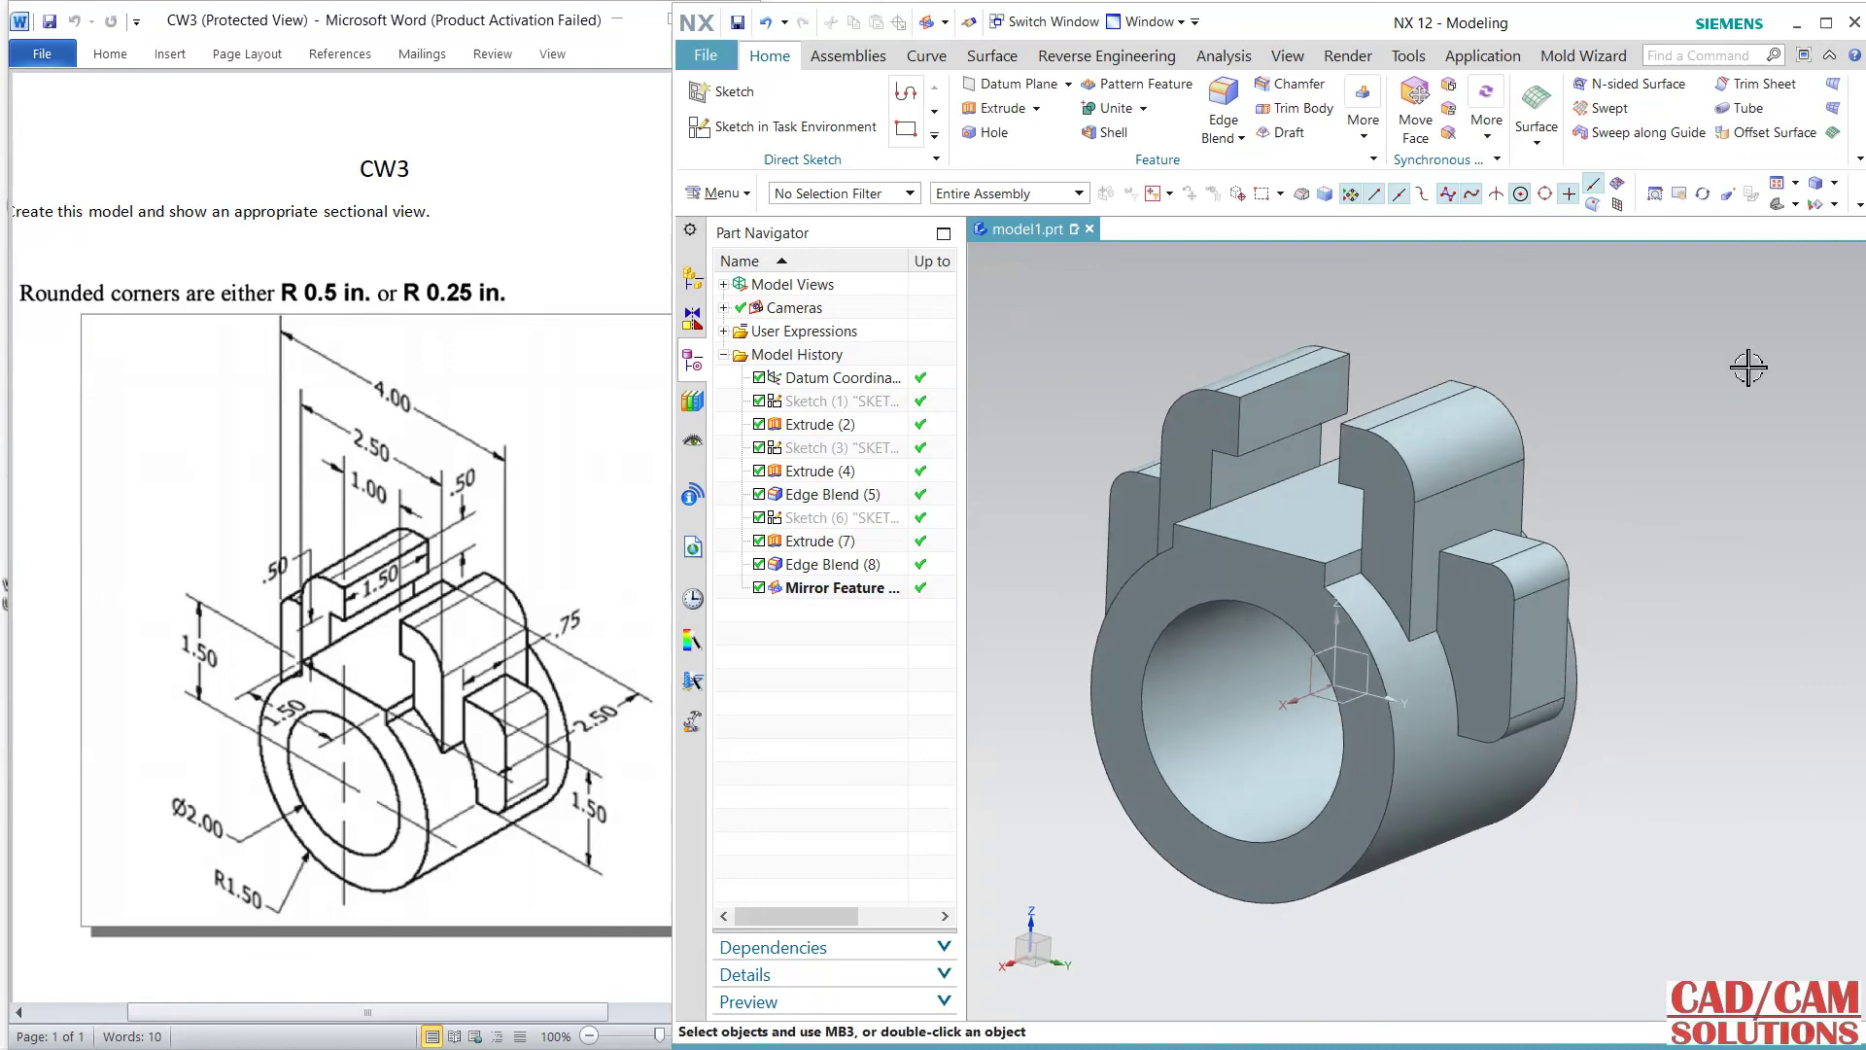
click(1777, 204)
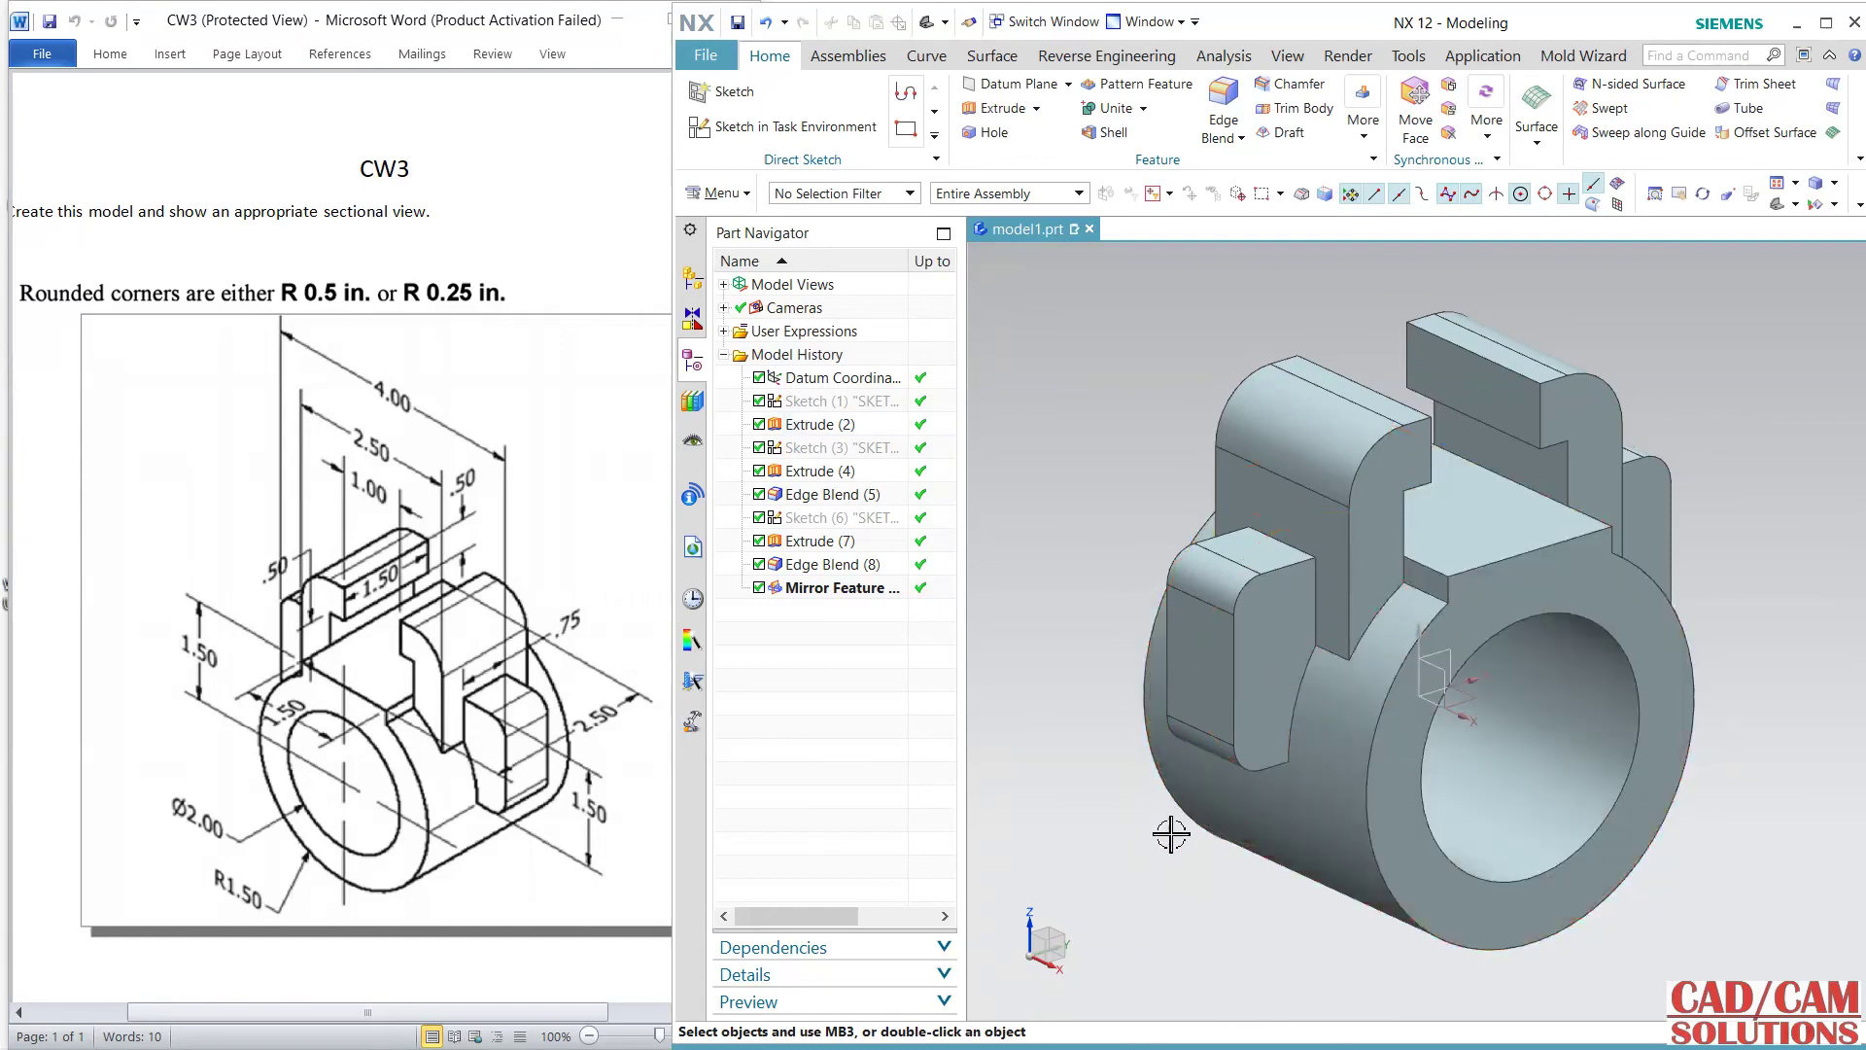
scroll(1164, 853, down, 2)
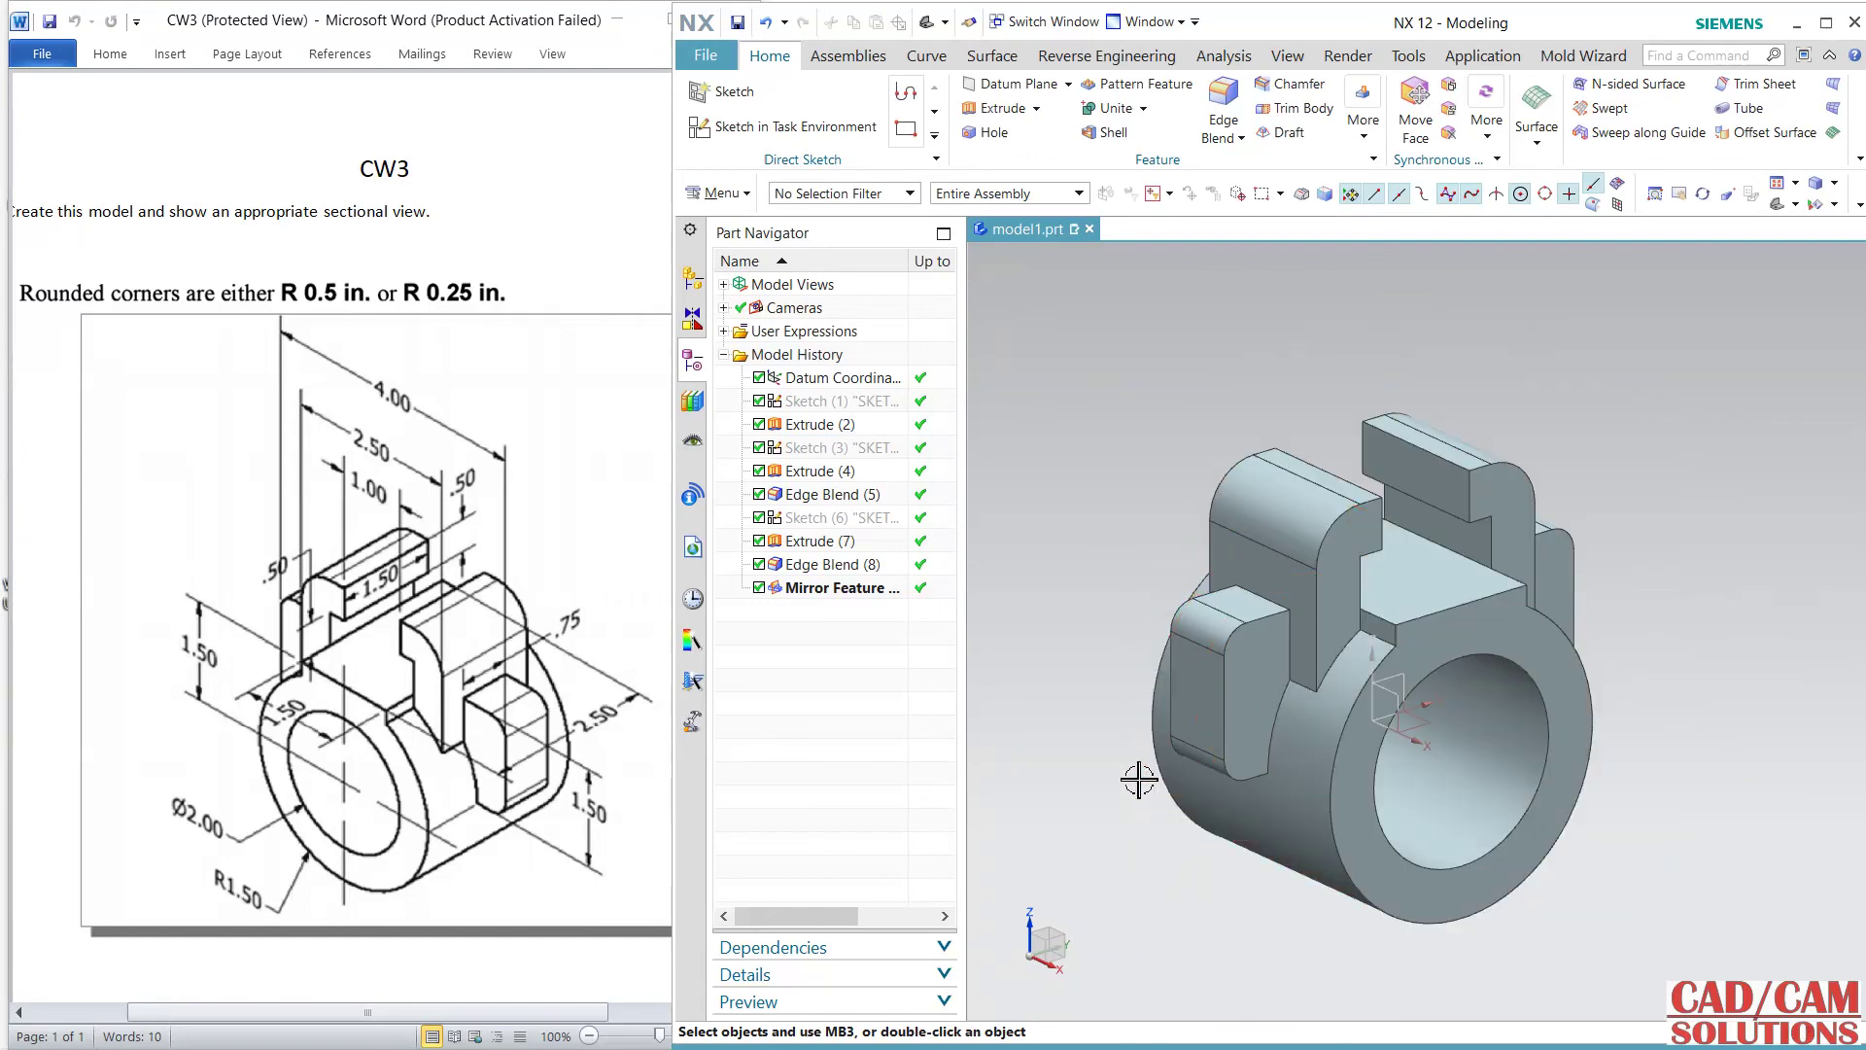